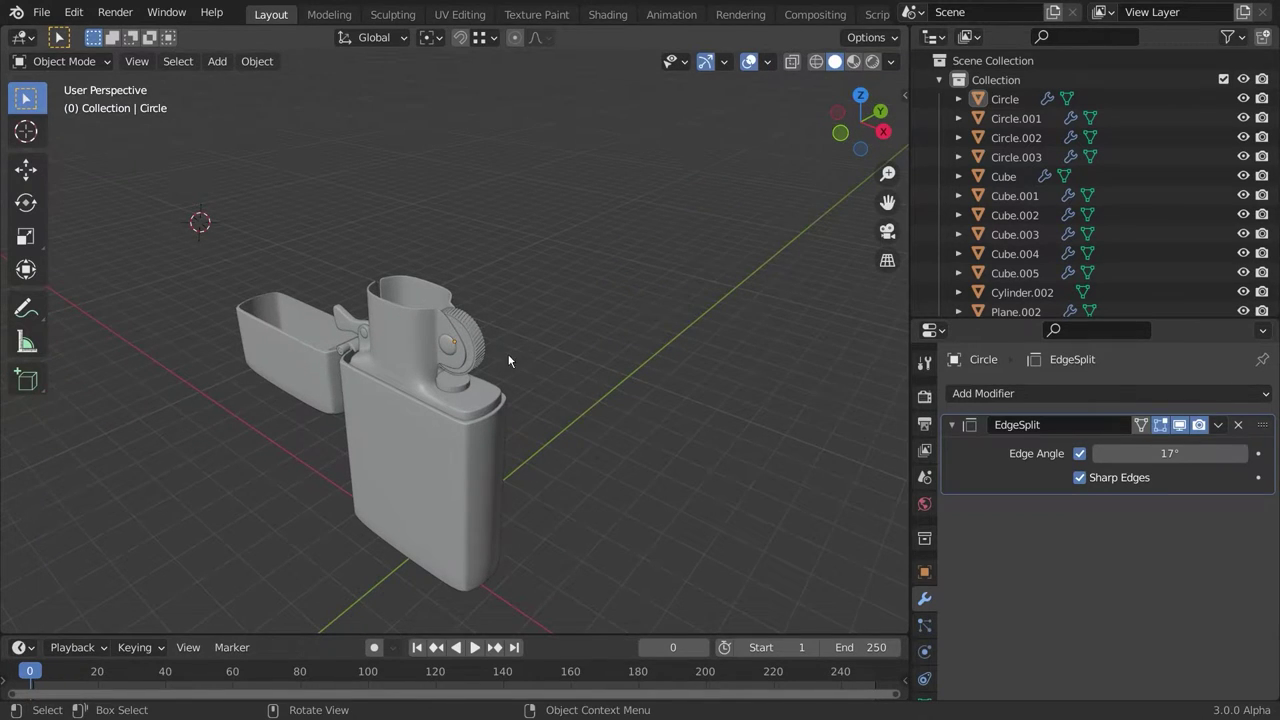
Examine the finished lighter's striker wheel in isolation, including its mesh structure in Edit Mode.
scroll(409, 374, "up", 3)
middle_click_drag(424, 372, 549, 315)
scroll(549, 343, "up", 4)
left_click(549, 312)
key("KP_Divide")
left_click(701, 389)
middle_click_drag(701, 389, 521, 402)
left_click(389, 344)
key("Tab")
scroll(614, 295, "up", 4)
key("Tab")
scroll(609, 308, "down", 7)
key("KP_Divide")
Delete all the default objects from the new scene.
key("a")
key("alt+a")
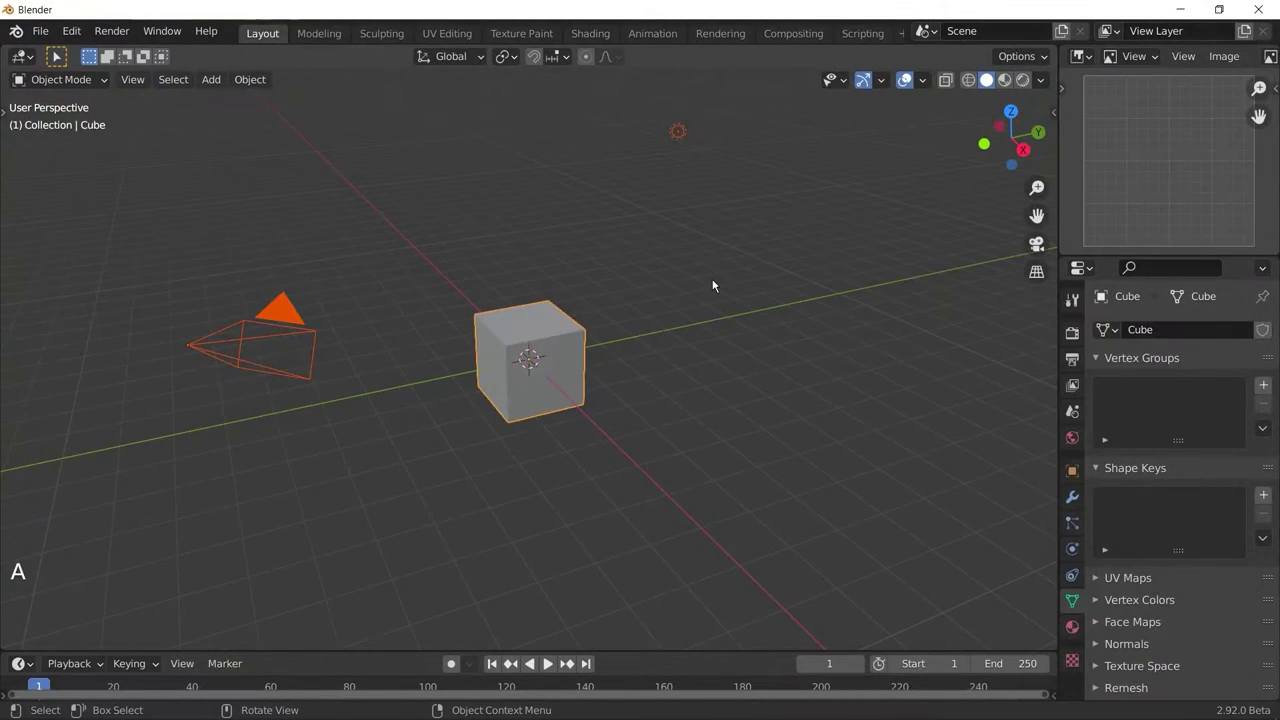
key("x")
Add a mesh circle with 60 vertices at the world origin.
key("shift+a")
mouse_move(563, 322)
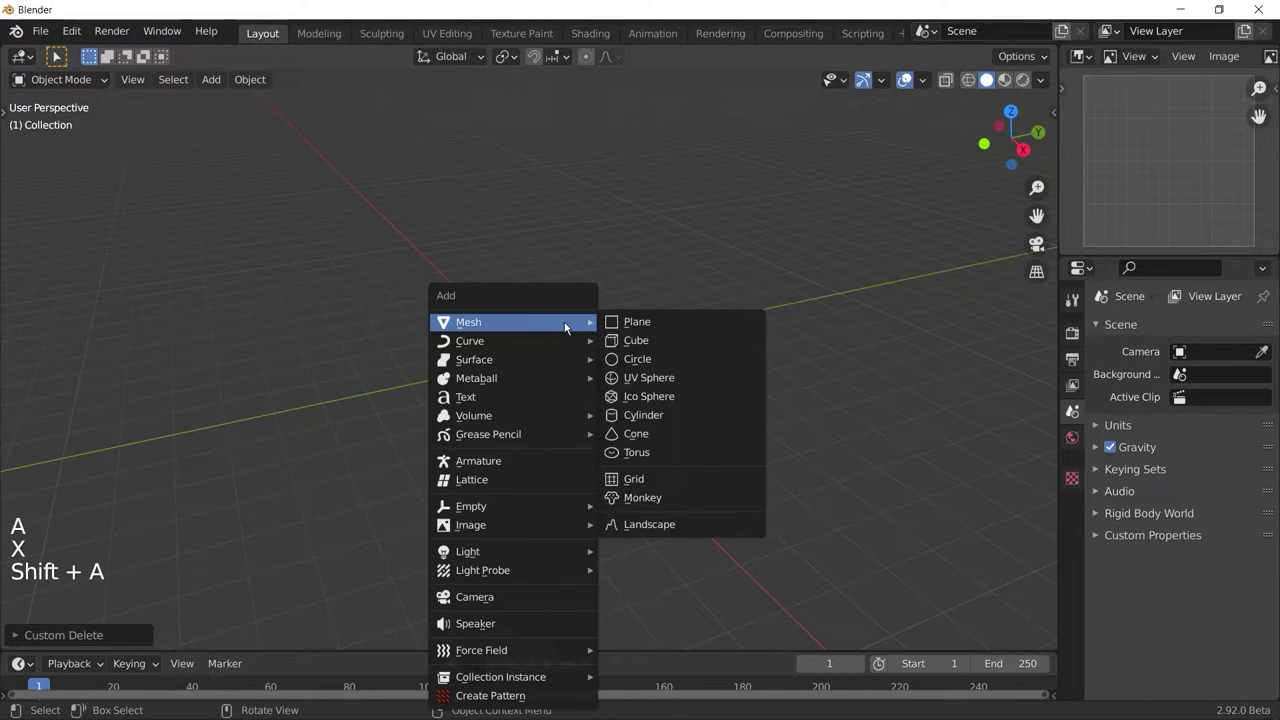
left_click(636, 359)
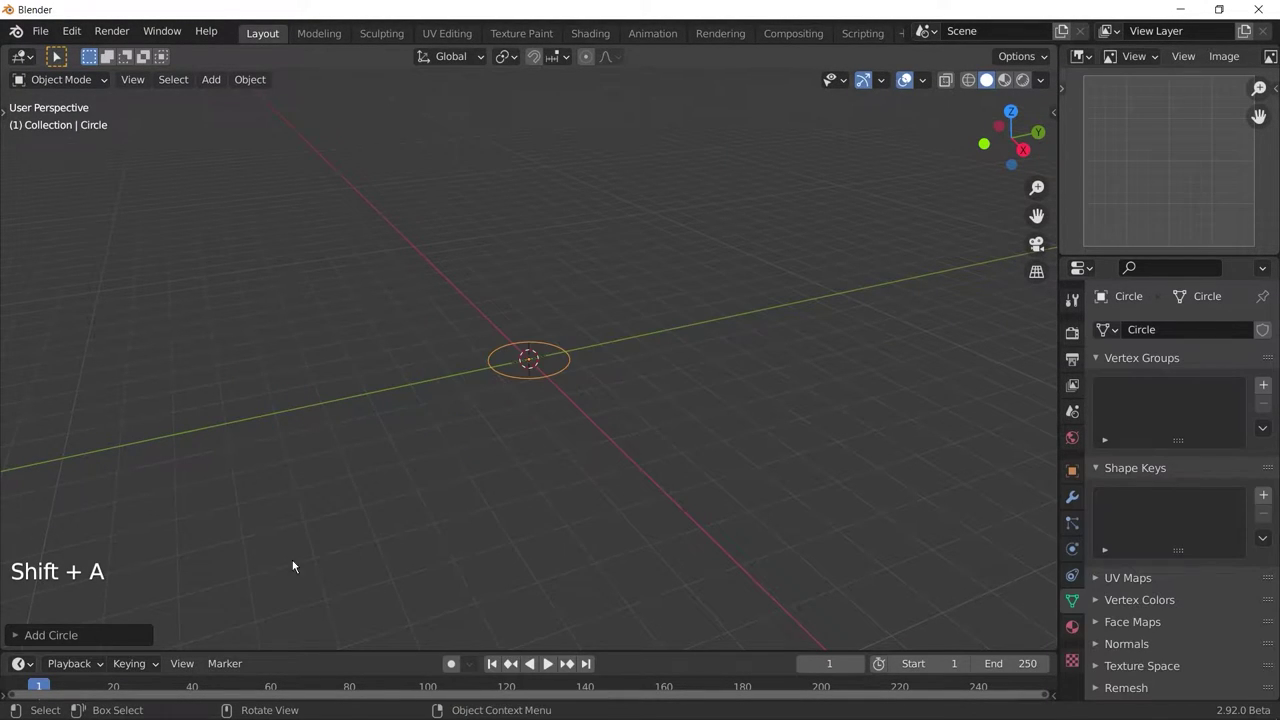
left_click(110, 632)
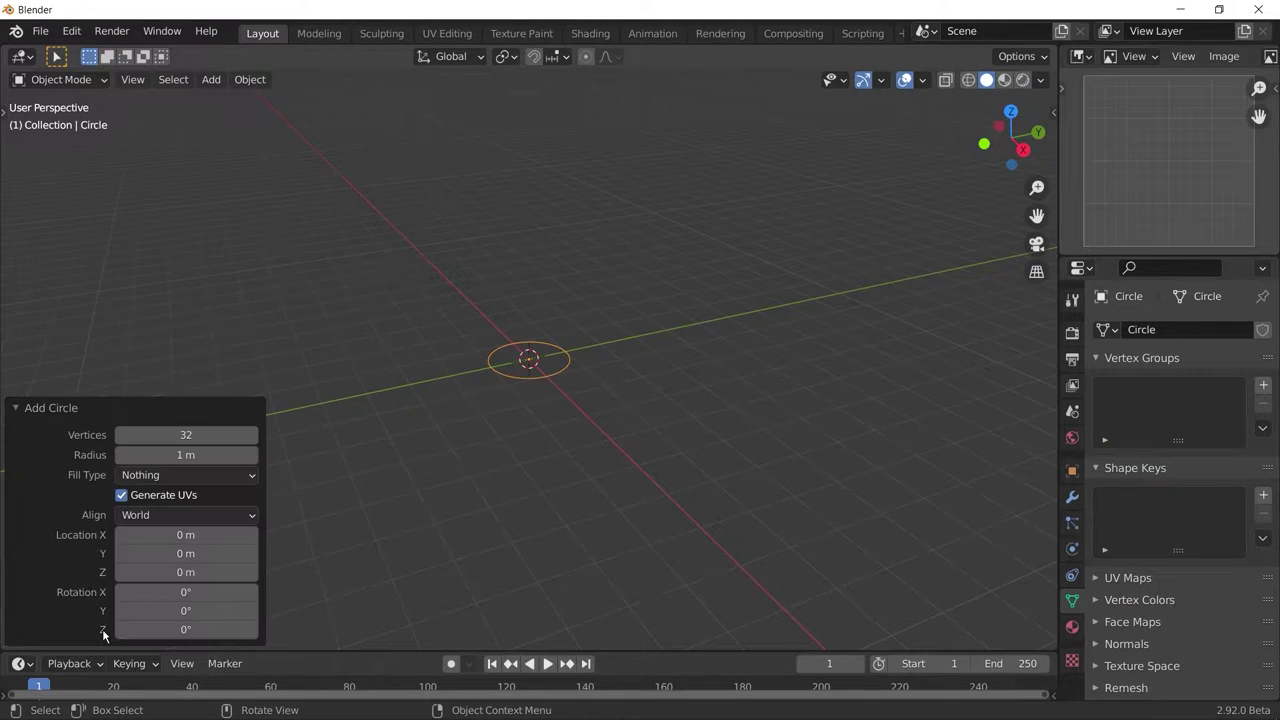
left_click(208, 436)
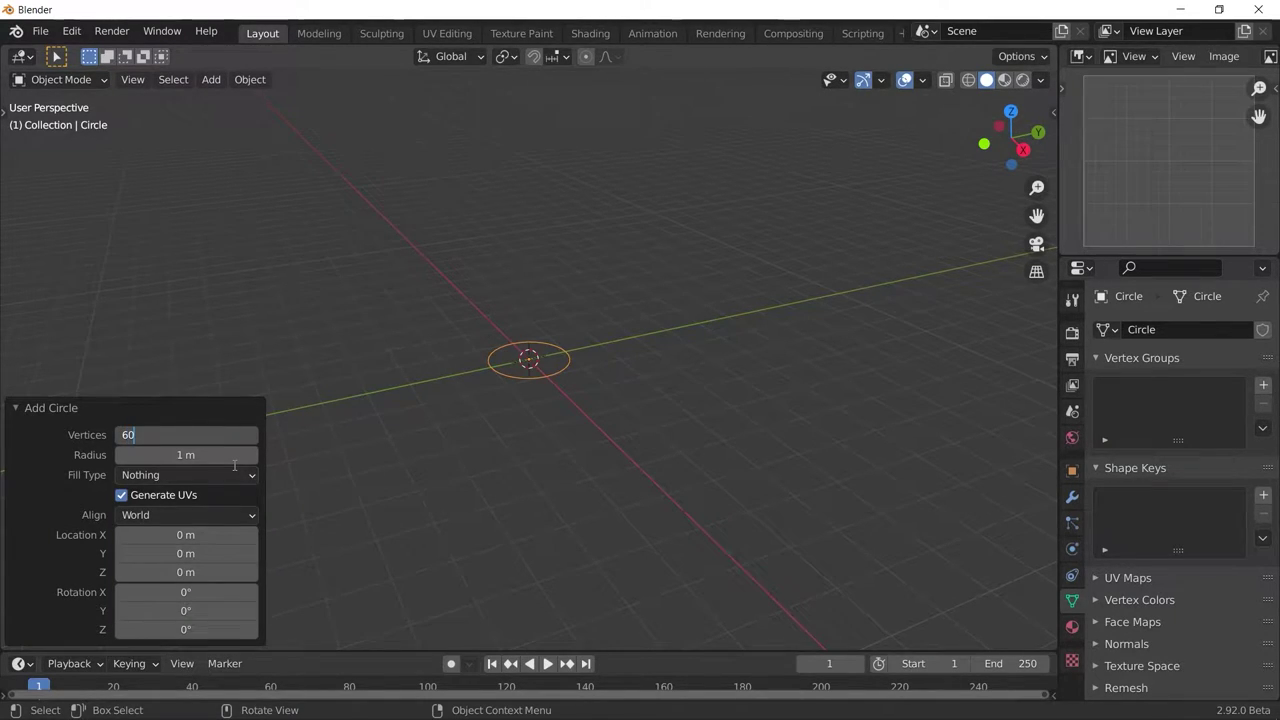
key("Return")
Rotate the circle 90° about the global X axis in the front view and enter Edit Mode on it.
scroll(439, 375, "up", 7)
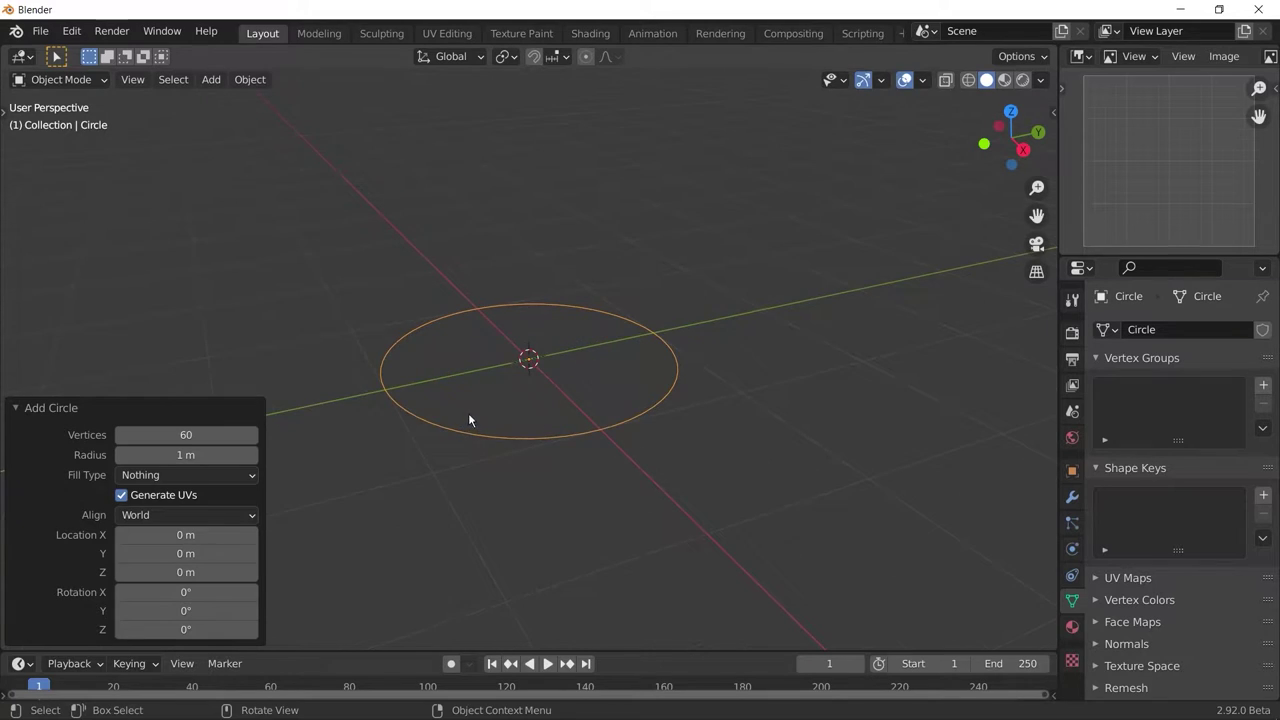
middle_click_drag(468, 412, 612, 446)
key("KP_1")
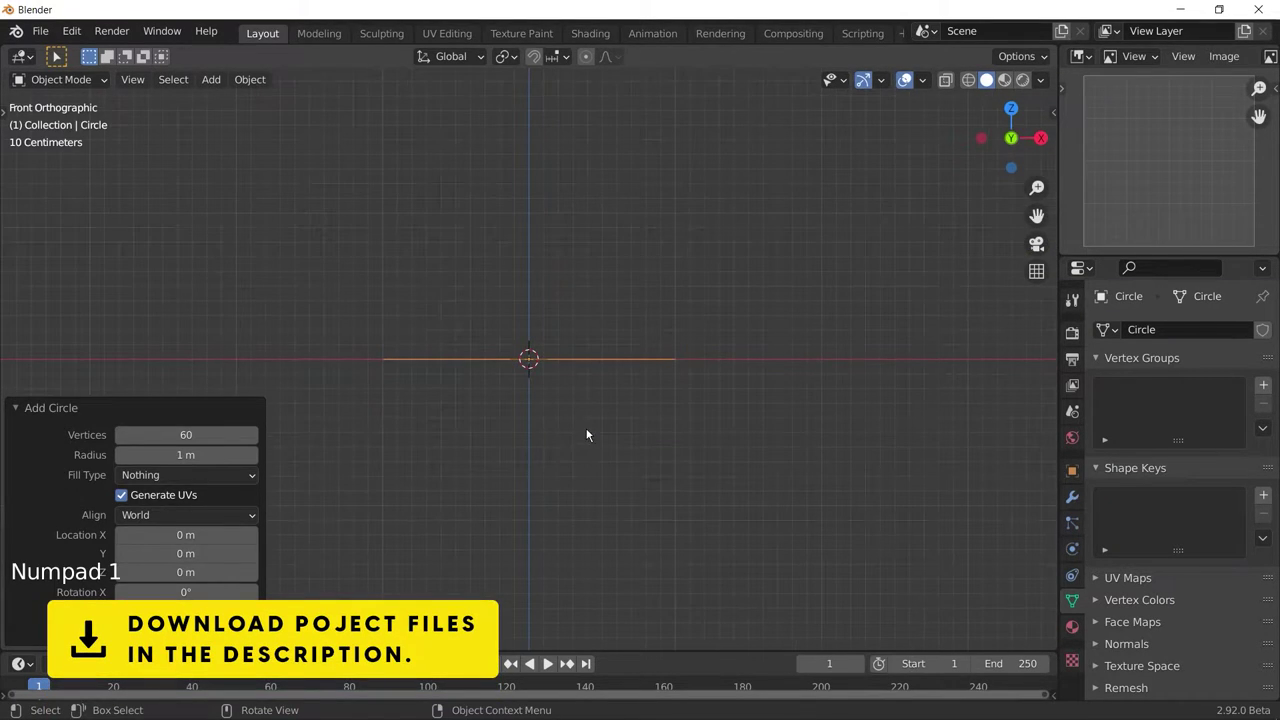
key("Tab")
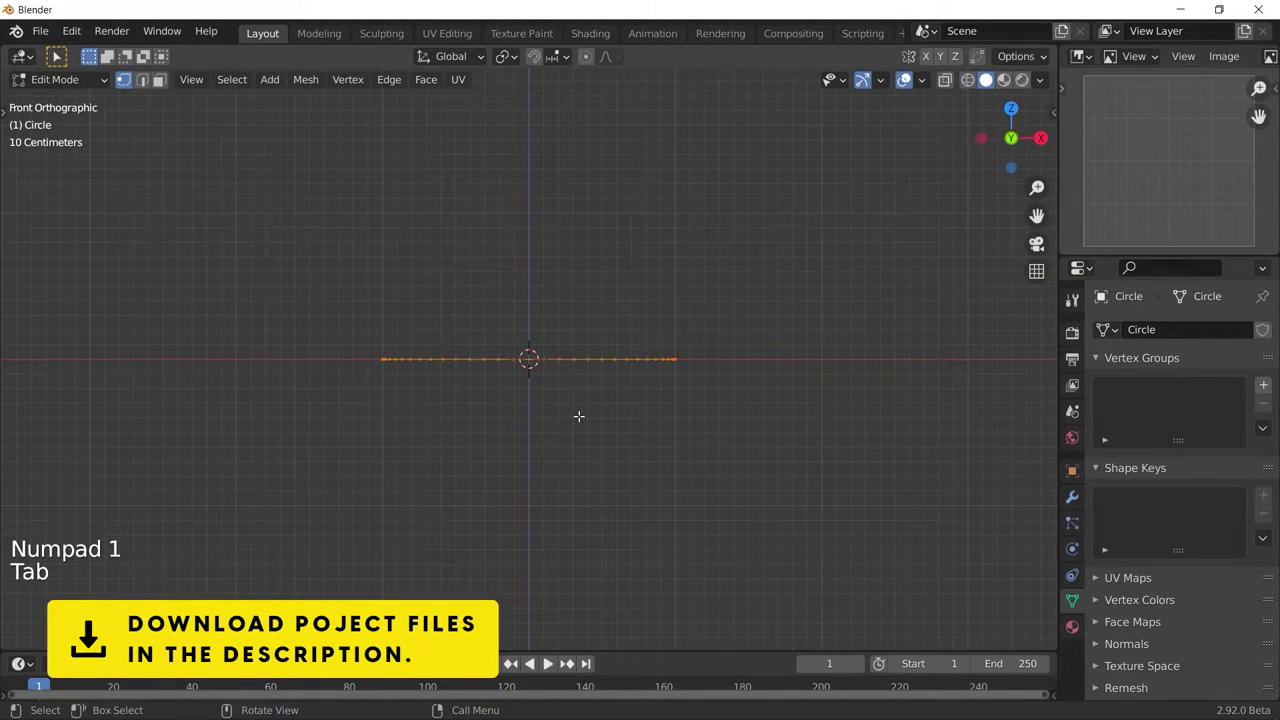
key("Tab")
type("rx90")
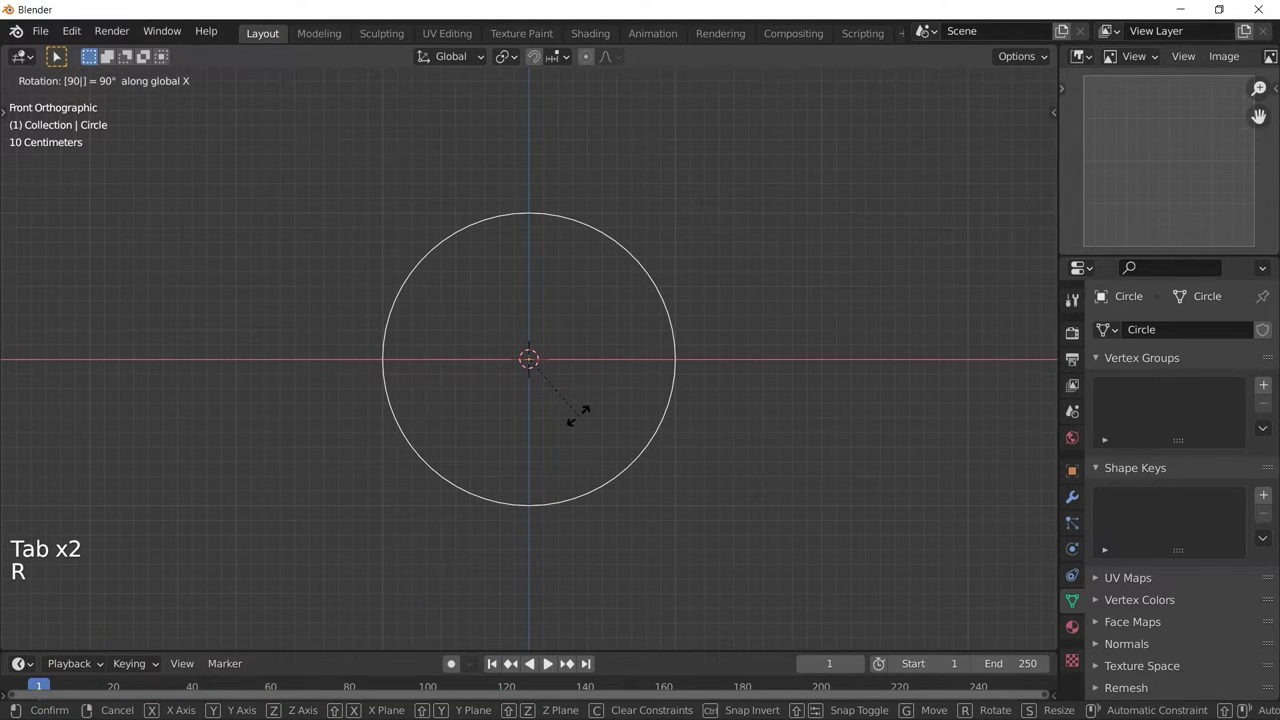
left_click(578, 414)
key("Tab")
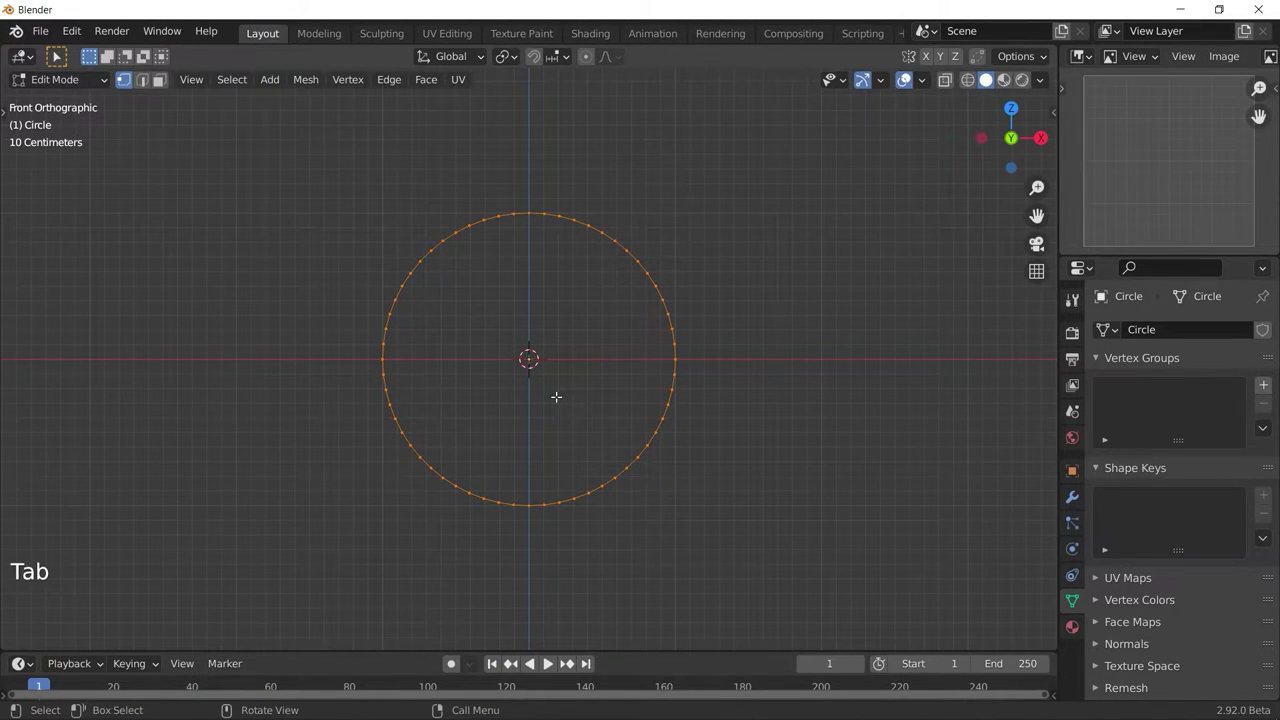
Sketch an annotation of a tooth notch between the two adjacent vertices at the circle's top and undo the strokes.
scroll(600, 254, "up", 3)
scroll(694, 217, "up", 5, "shift")
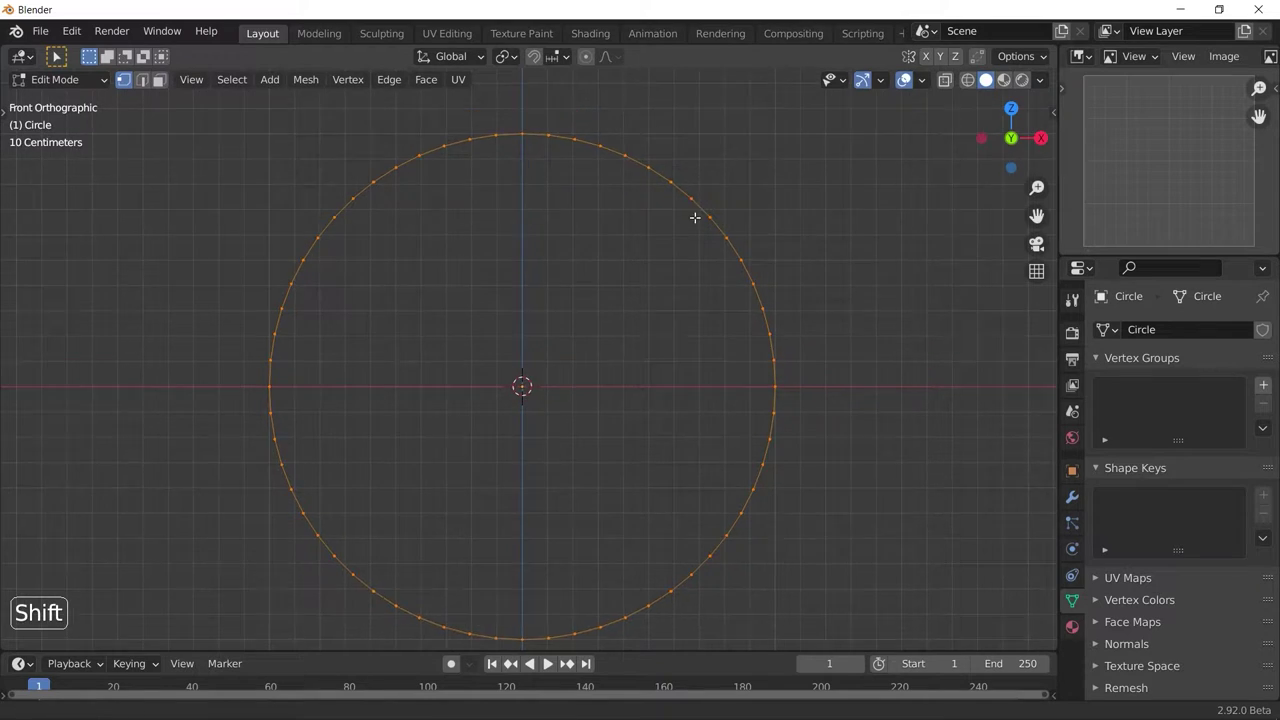
scroll(571, 140, "up", 2)
middle_click_drag(570, 180, 562, 266, "shift")
scroll(526, 193, "up", 3)
left_click_drag(491, 174, 582, 260)
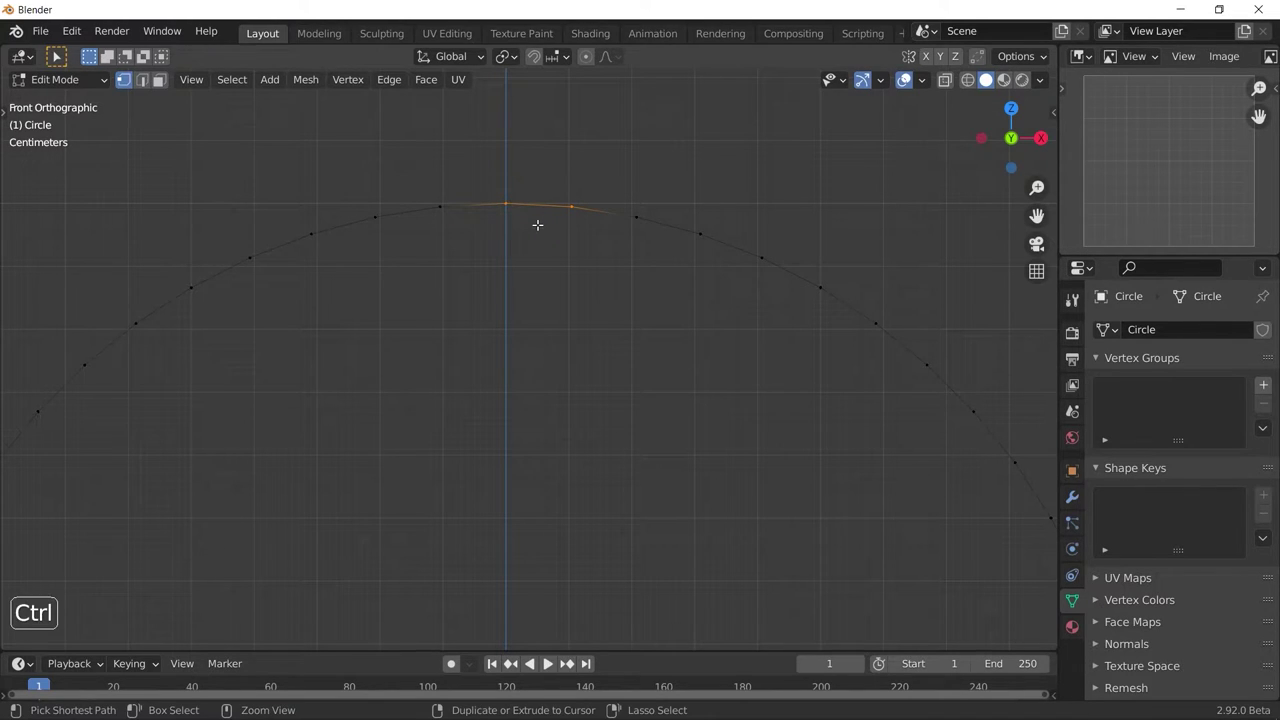
key("t")
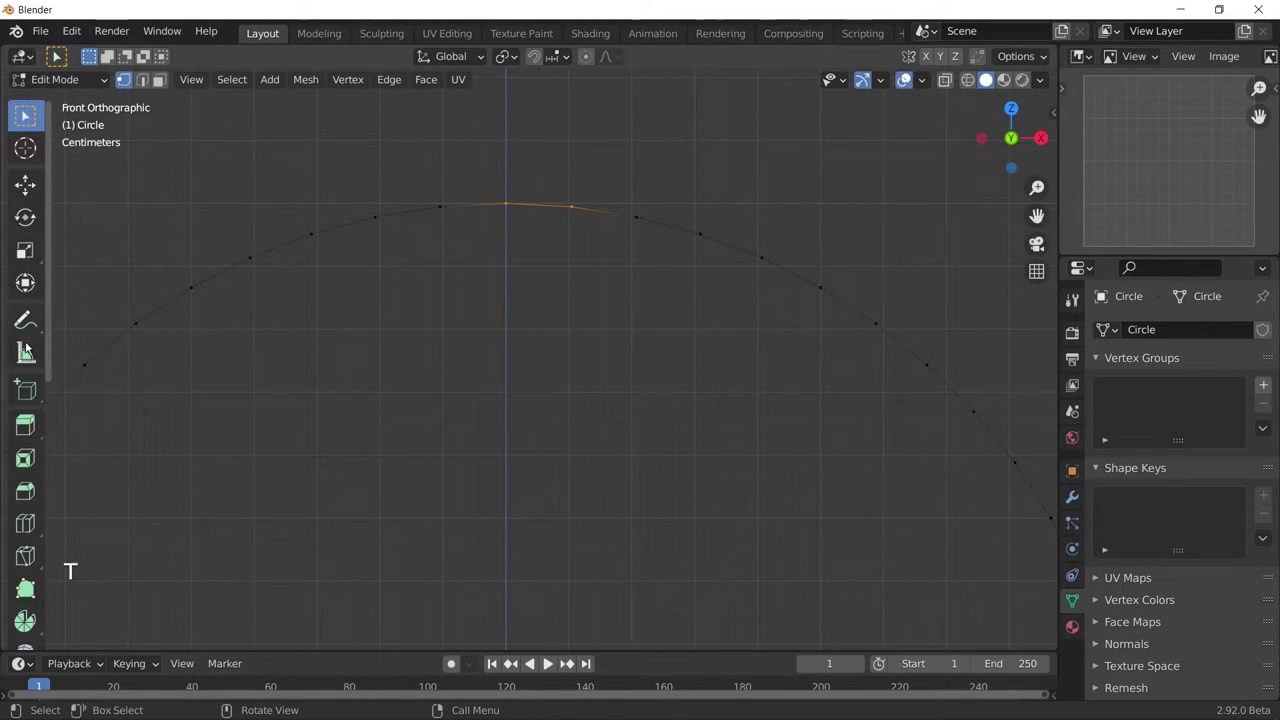
left_click(25, 320)
left_click(505, 202)
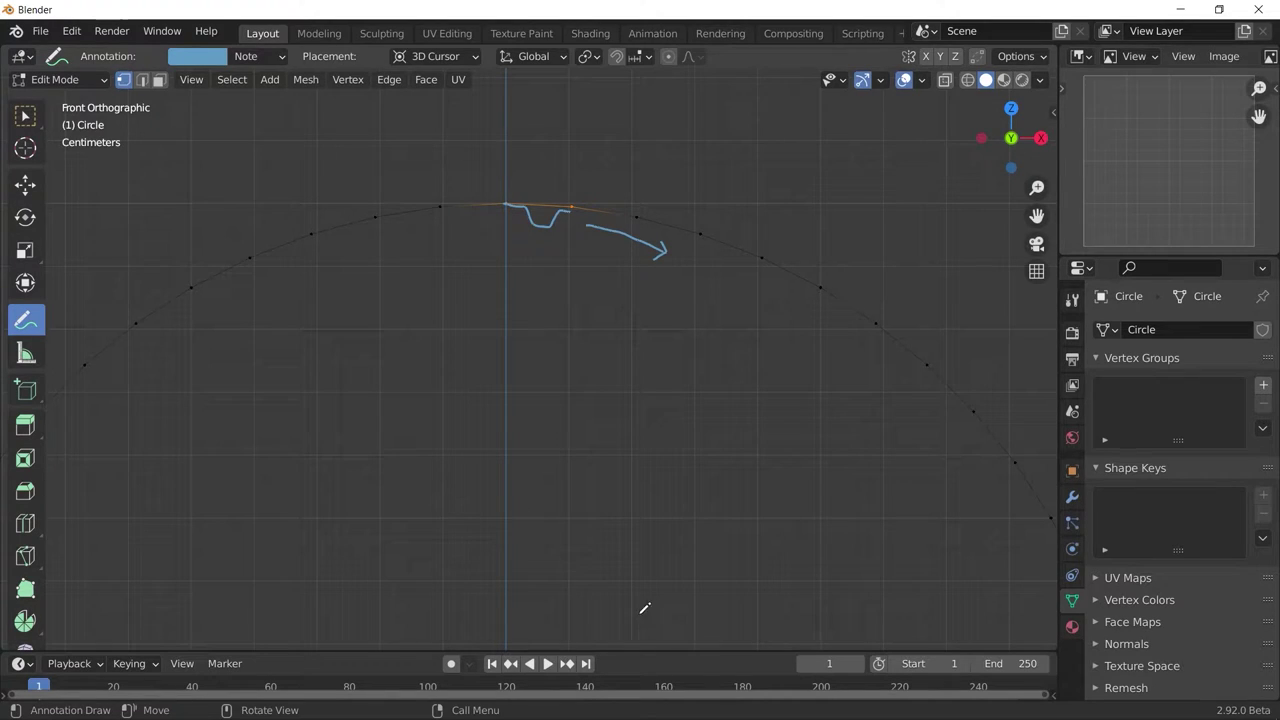
key("ctrl+z")
key("ctrl+z")
key("ctrl+z")
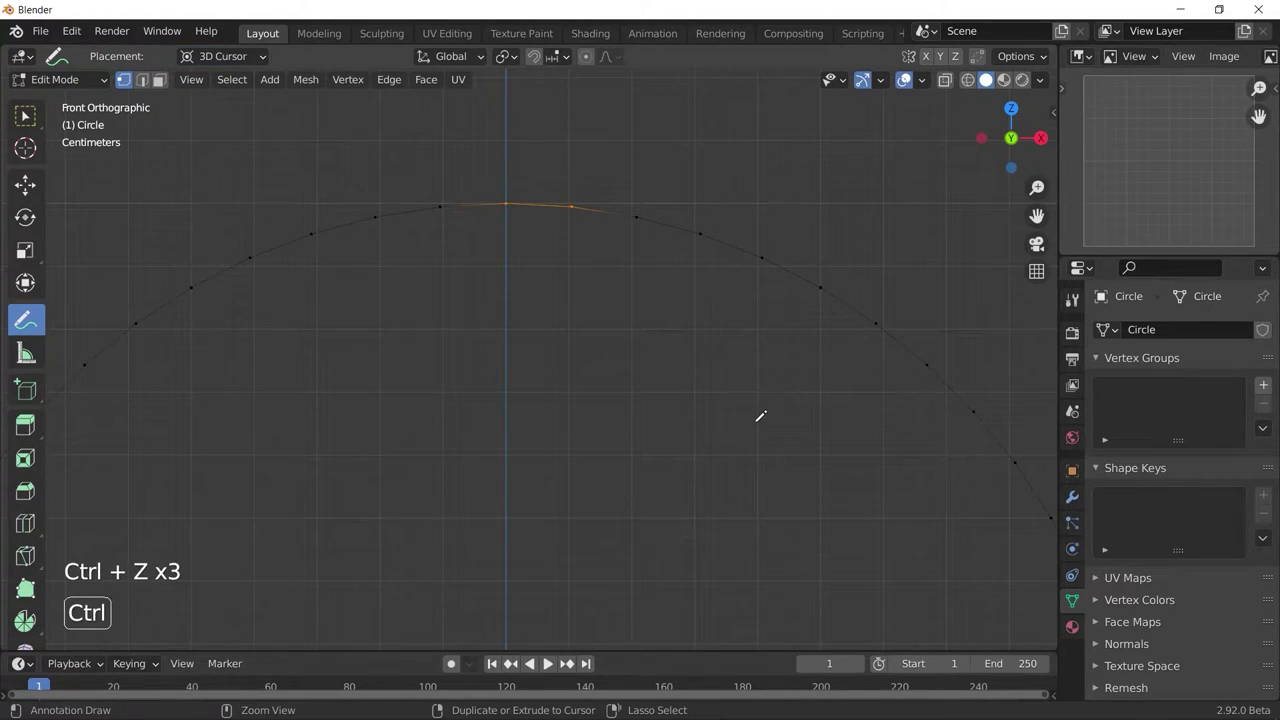
Duplicate the whole circle in place and scale the copy to about 0.947 to form a concentric inner ring.
key("a")
scroll(623, 317, "down", 2)
middle_click_drag(627, 320, 605, 227, "shift")
key("shift+d")
right_click(785, 180)
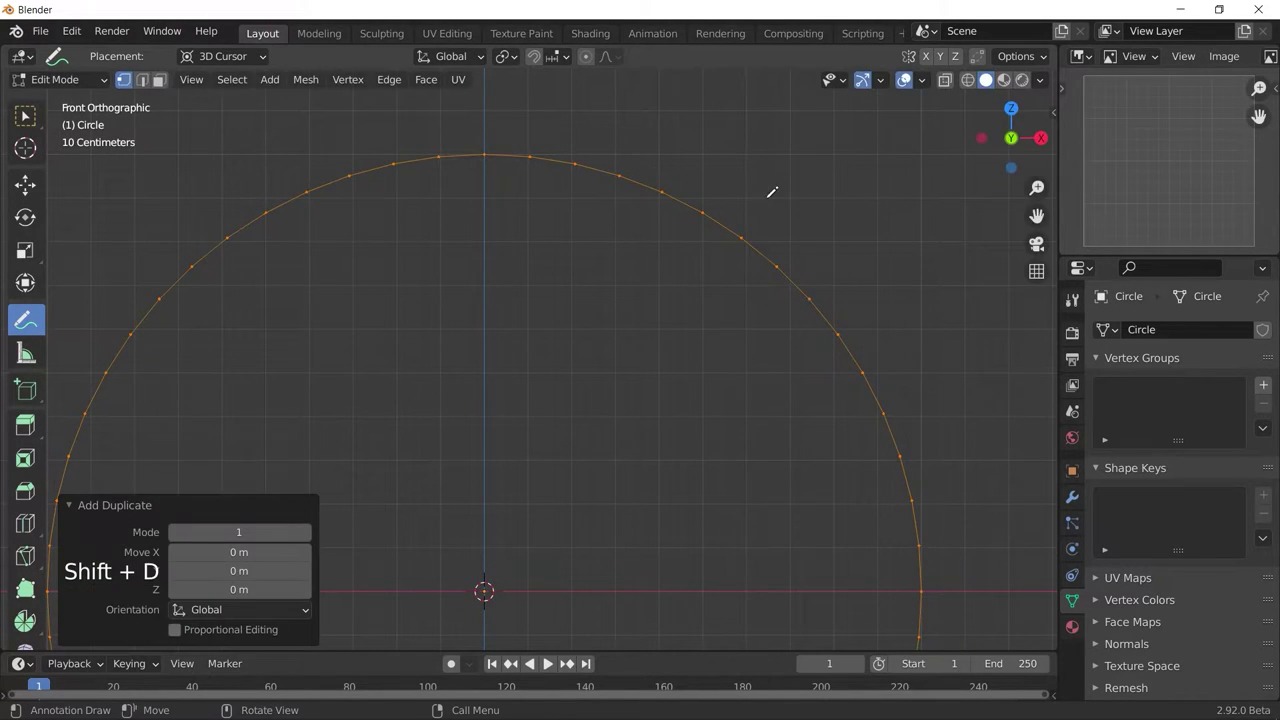
key("s")
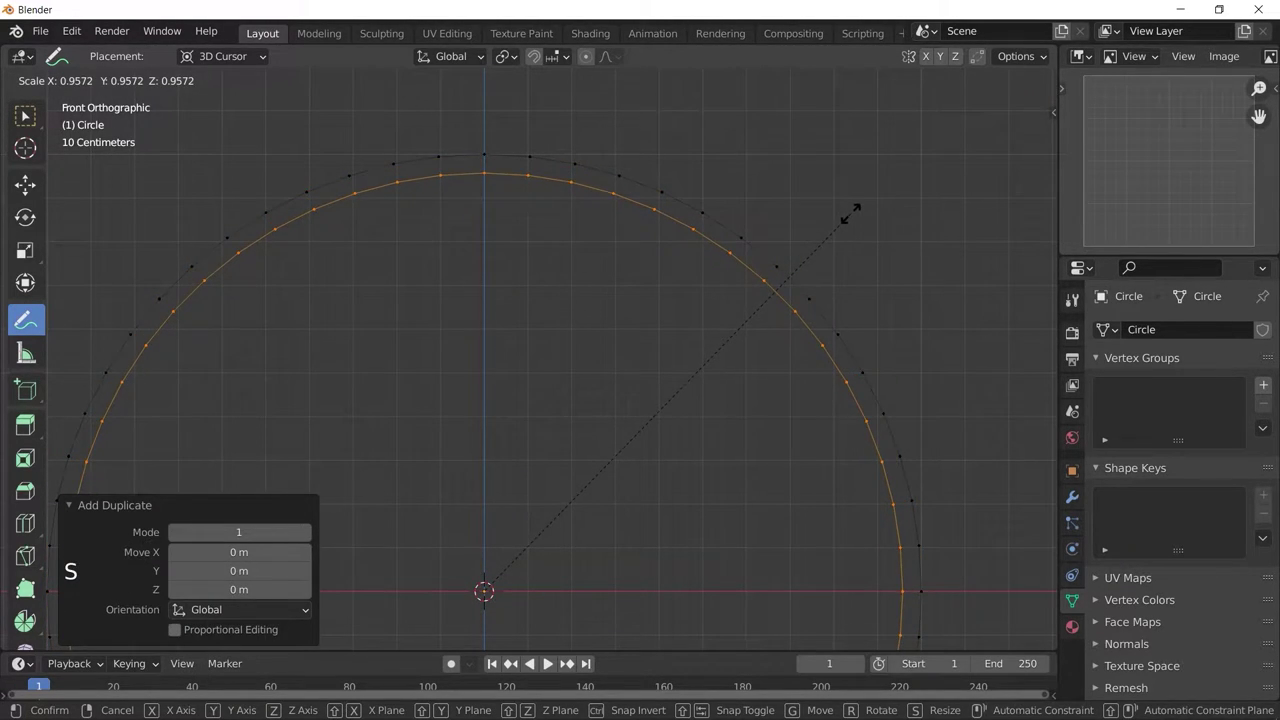
left_click(843, 210)
Delete all vertices except the two adjacent ones at the top of each ring, on and just beside the Z axis.
scroll(506, 222, "up", 2)
middle_click_drag(540, 258, 567, 426, "shift")
left_click(18, 118)
scroll(555, 310, "up", 2)
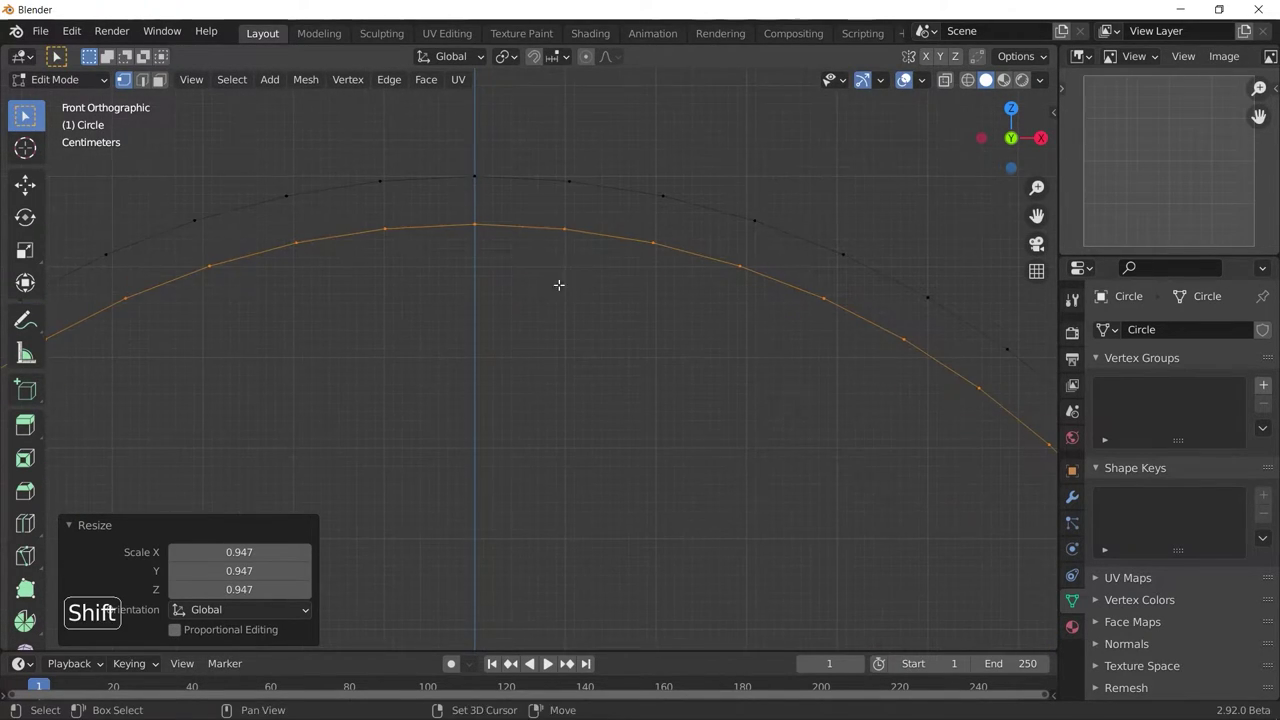
middle_click_drag(558, 288, 557, 326, "shift")
left_click_drag(456, 184, 585, 331)
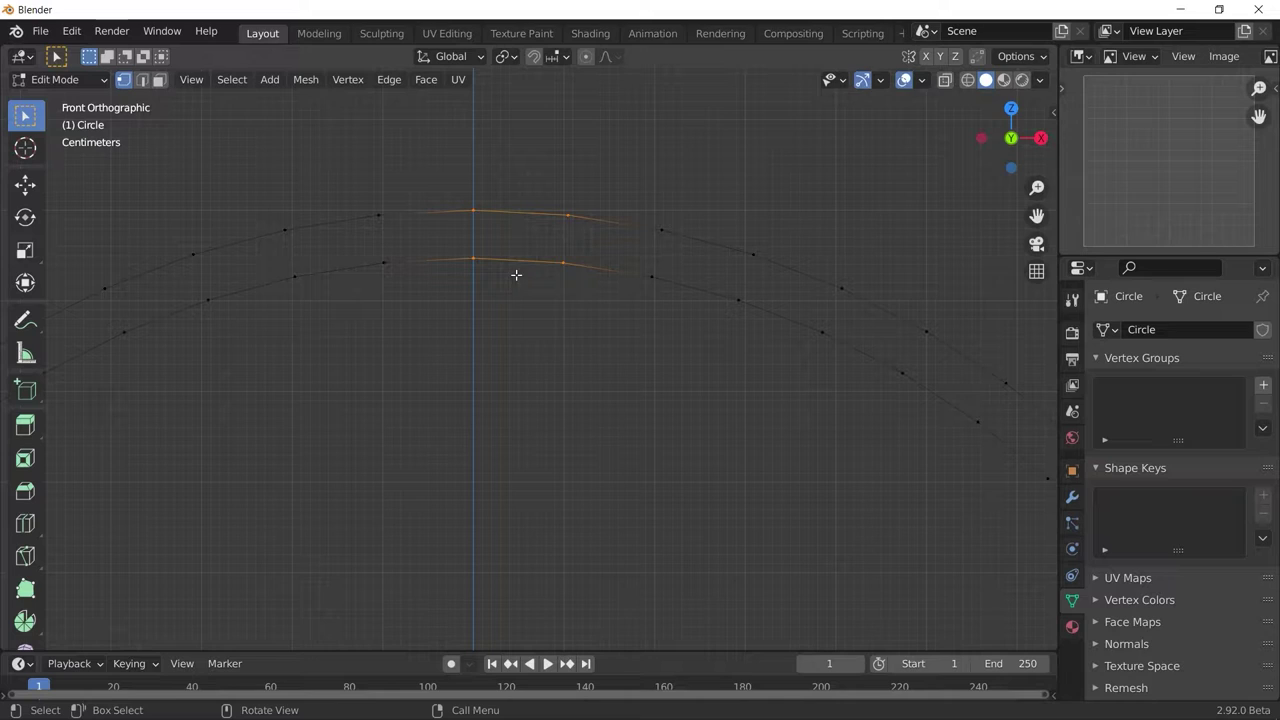
key("ctrl+i")
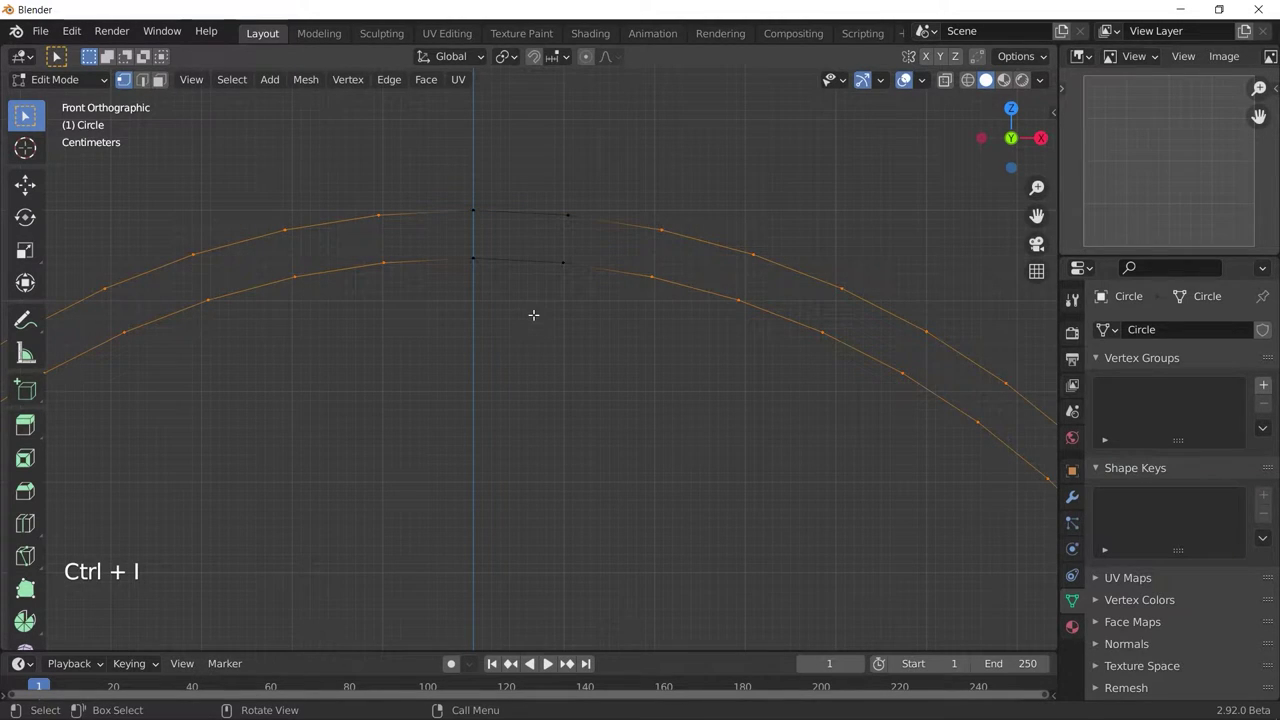
key("x")
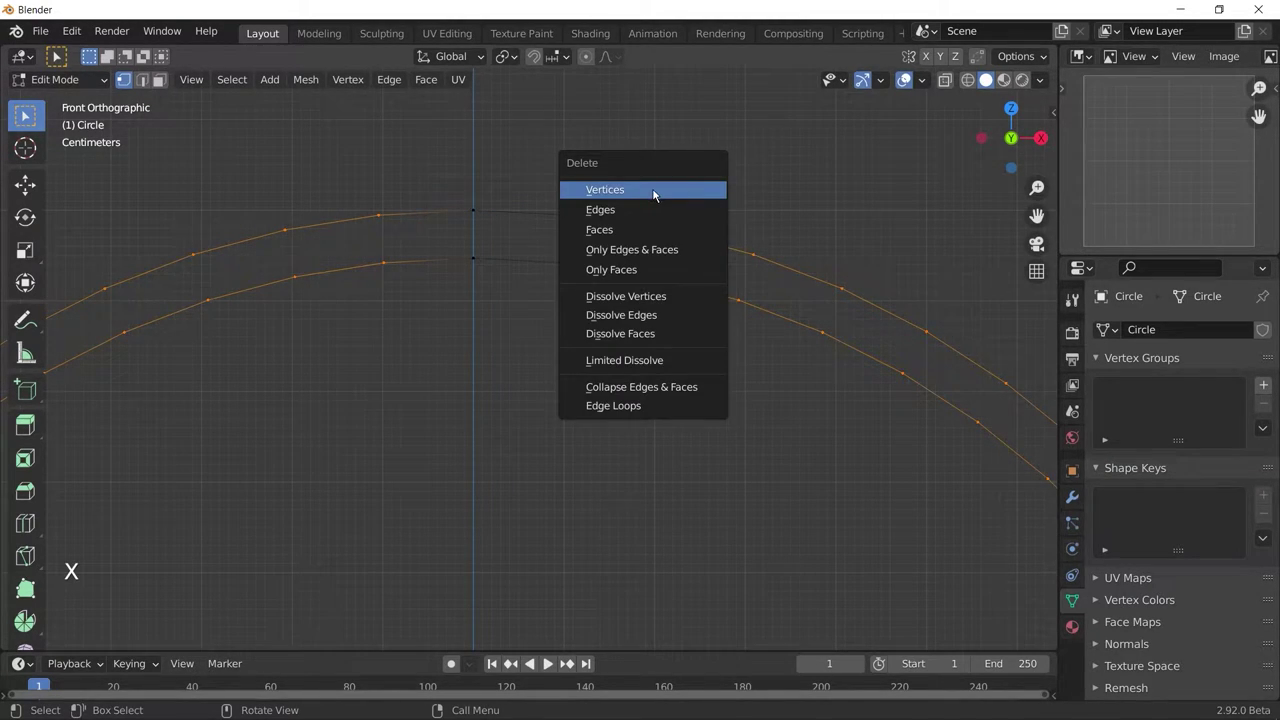
left_click(654, 190)
Return to Object Mode and save the file as tut.blend.
key("Tab")
key("shift+c")
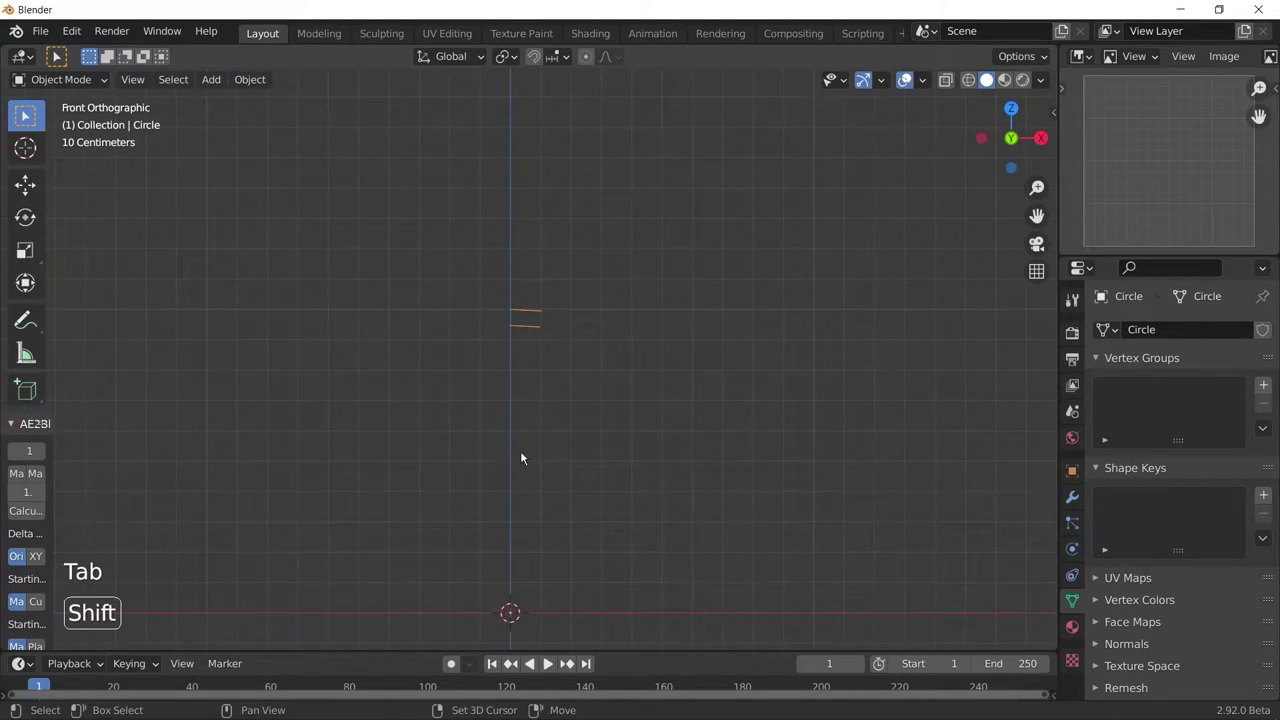
key("ctrl+s")
key("shift+a")
mouse_move(538, 283)
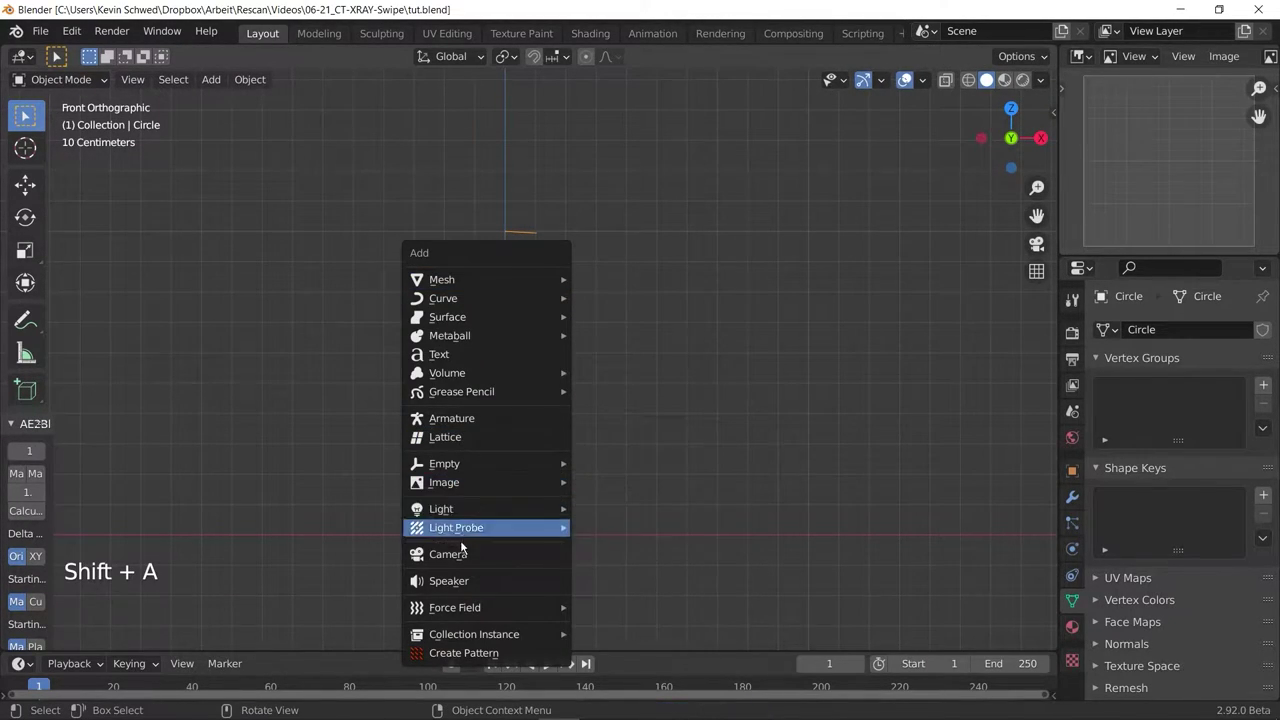
mouse_move(492, 464)
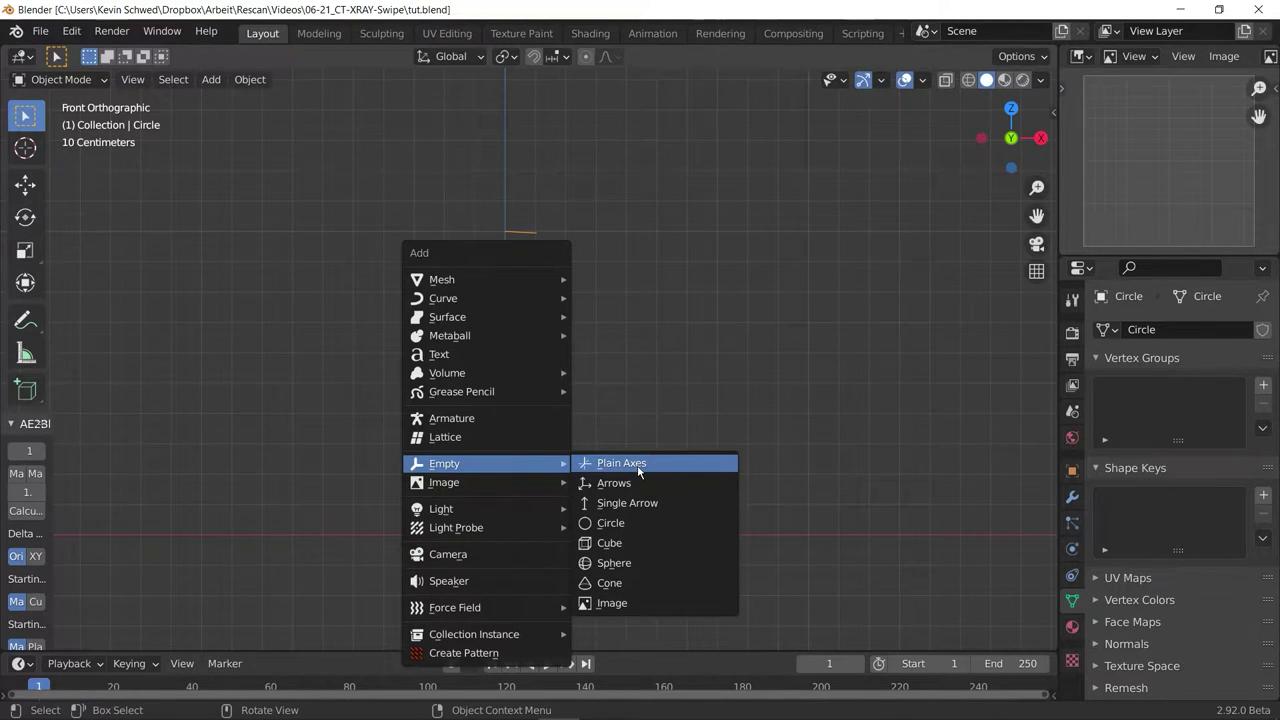
left_click(638, 466)
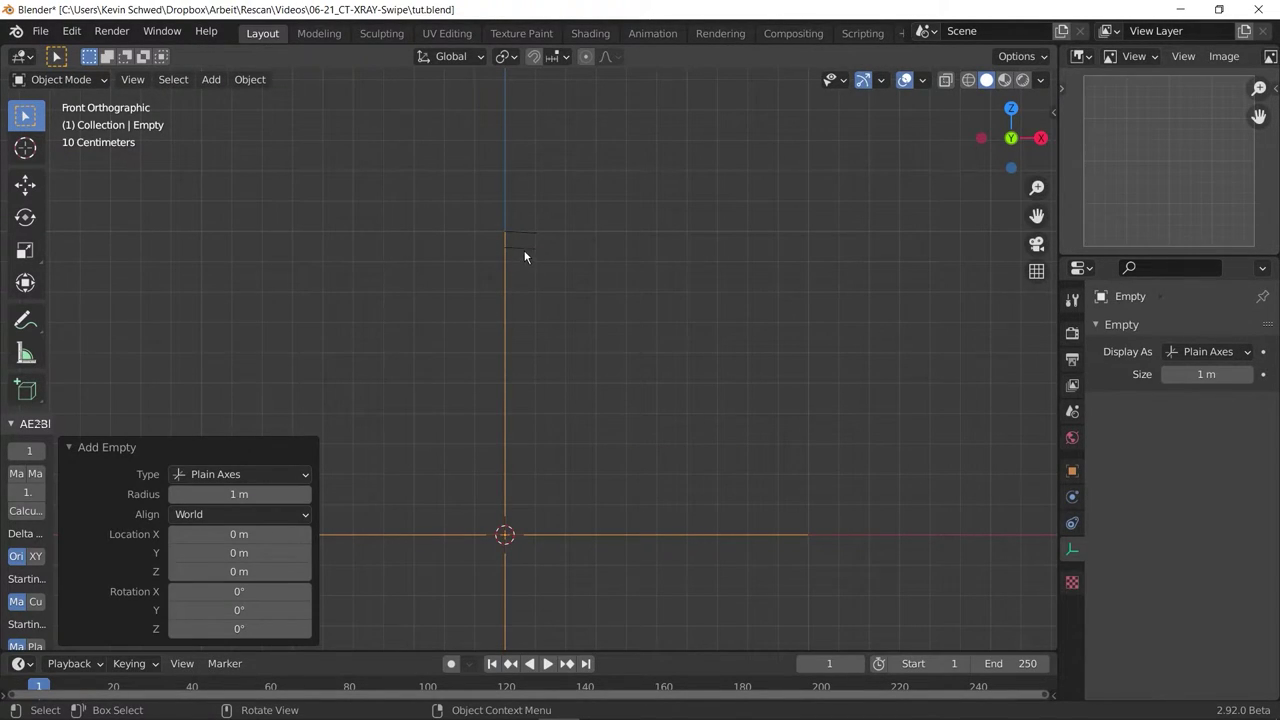
key("ctrl+z")
Set the circle segment's origin to the 3D cursor and apply all its transforms.
left_click(250, 80)
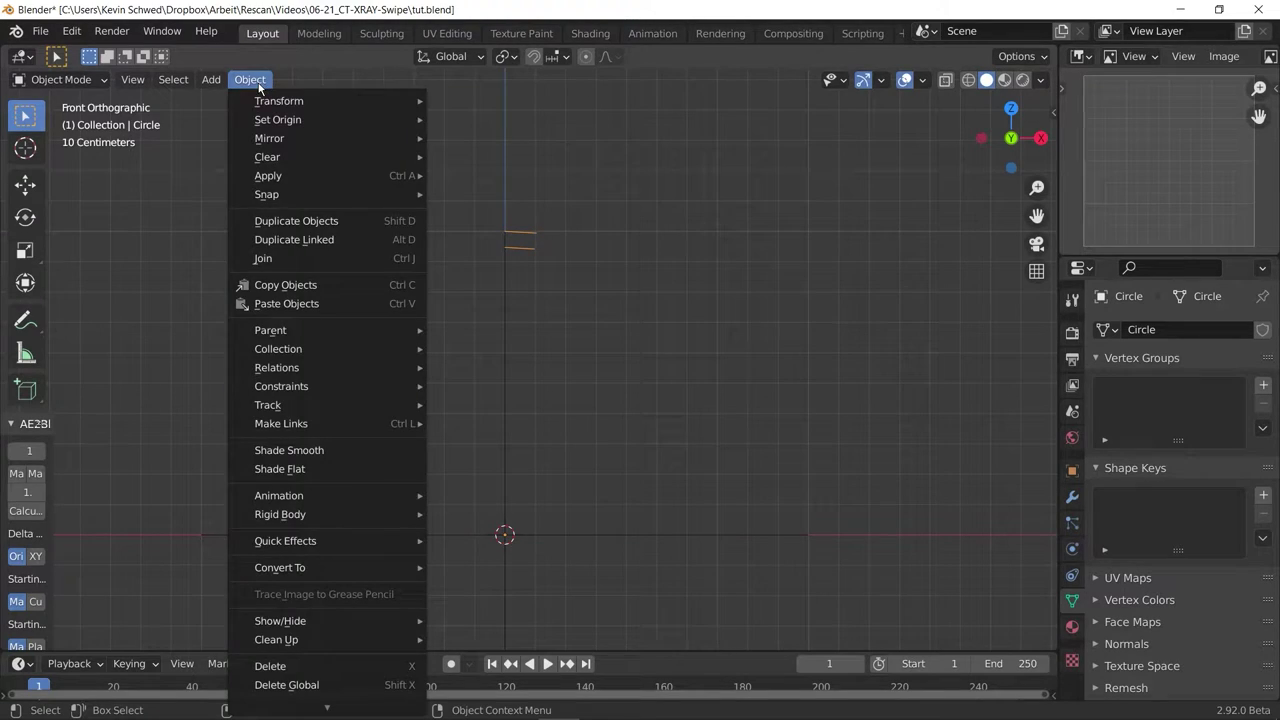
mouse_move(278, 119)
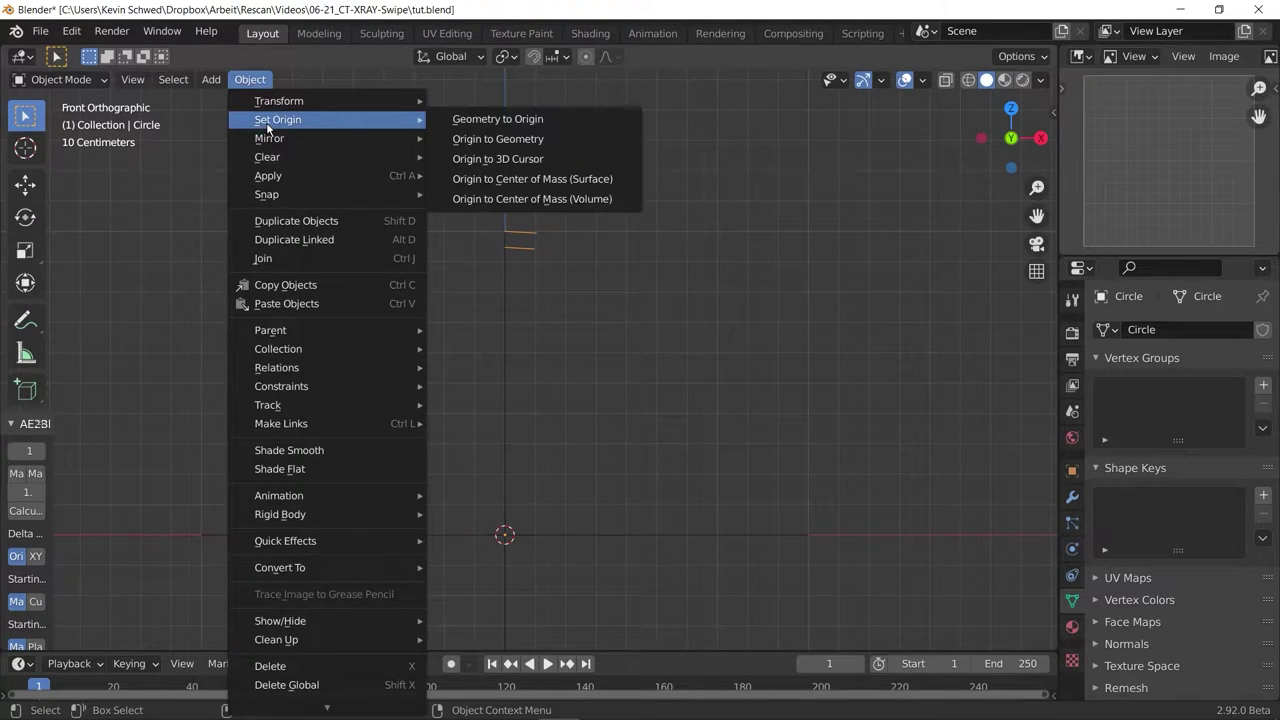
left_click(538, 160)
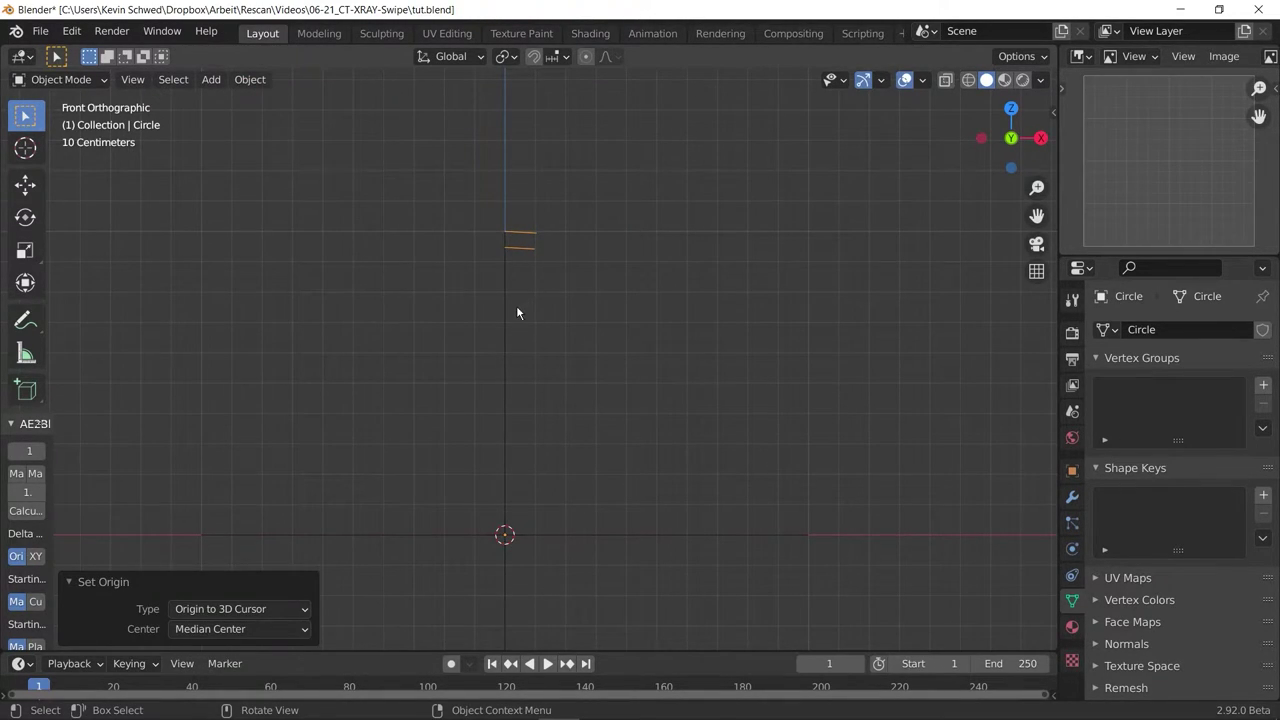
key("ctrl+a")
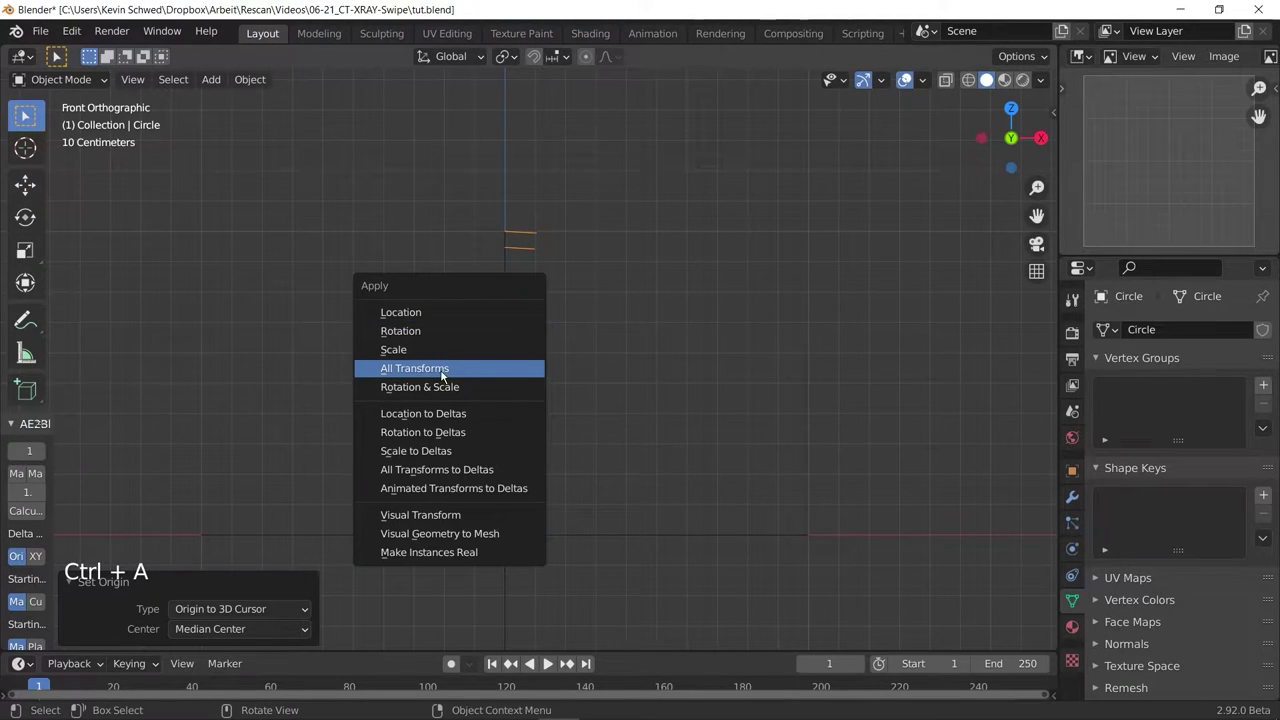
left_click(471, 372)
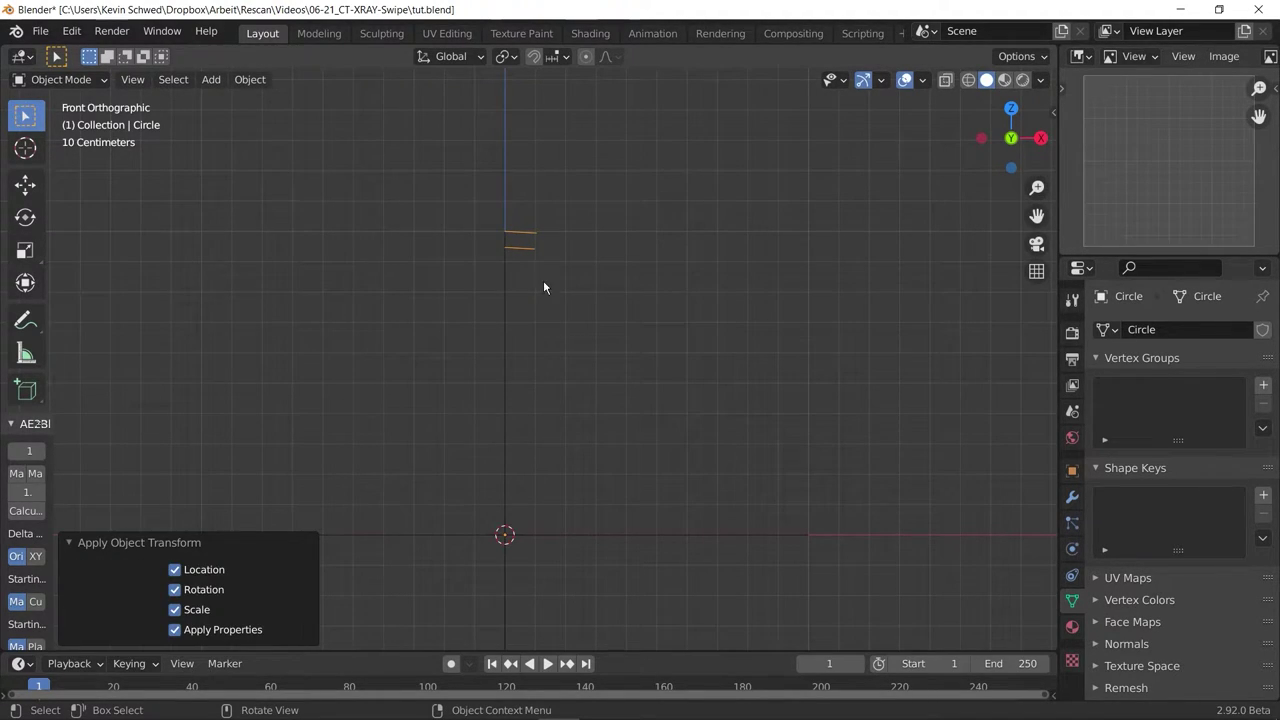
Add an Array modifier to the circle segment with Relative Offset disabled and Object Offset enabled.
left_click(1072, 496)
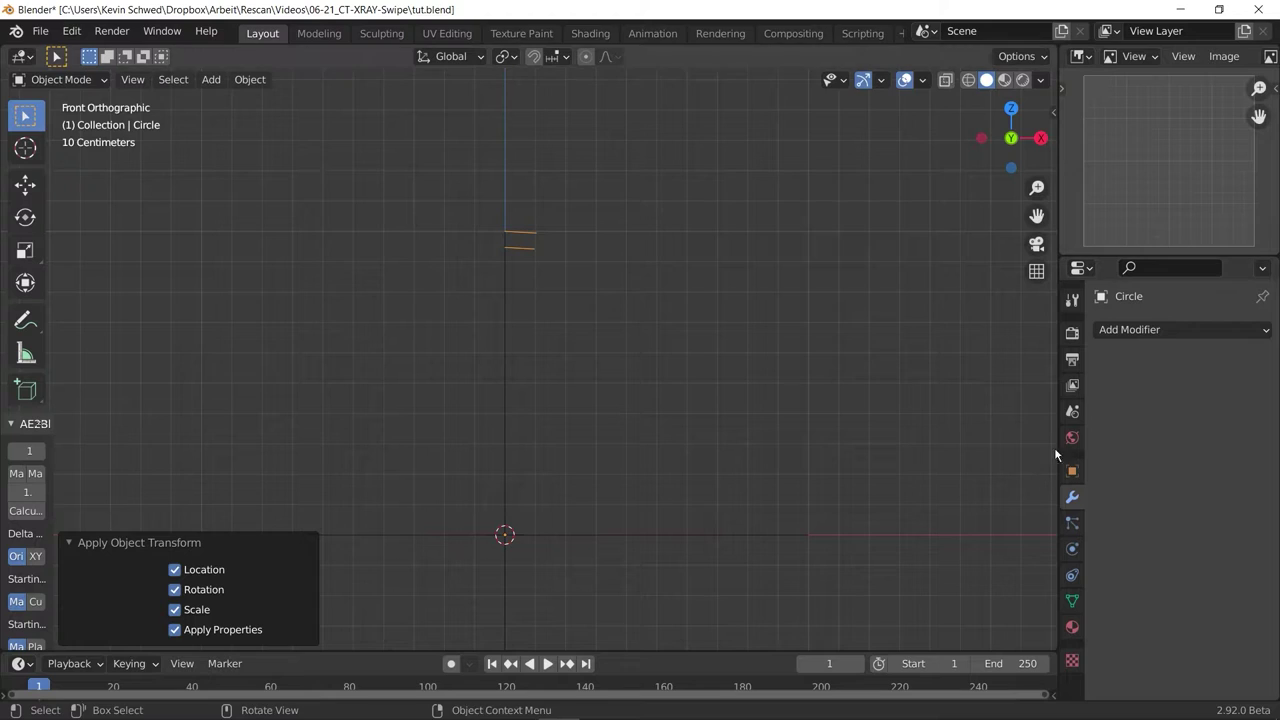
left_click(1141, 333)
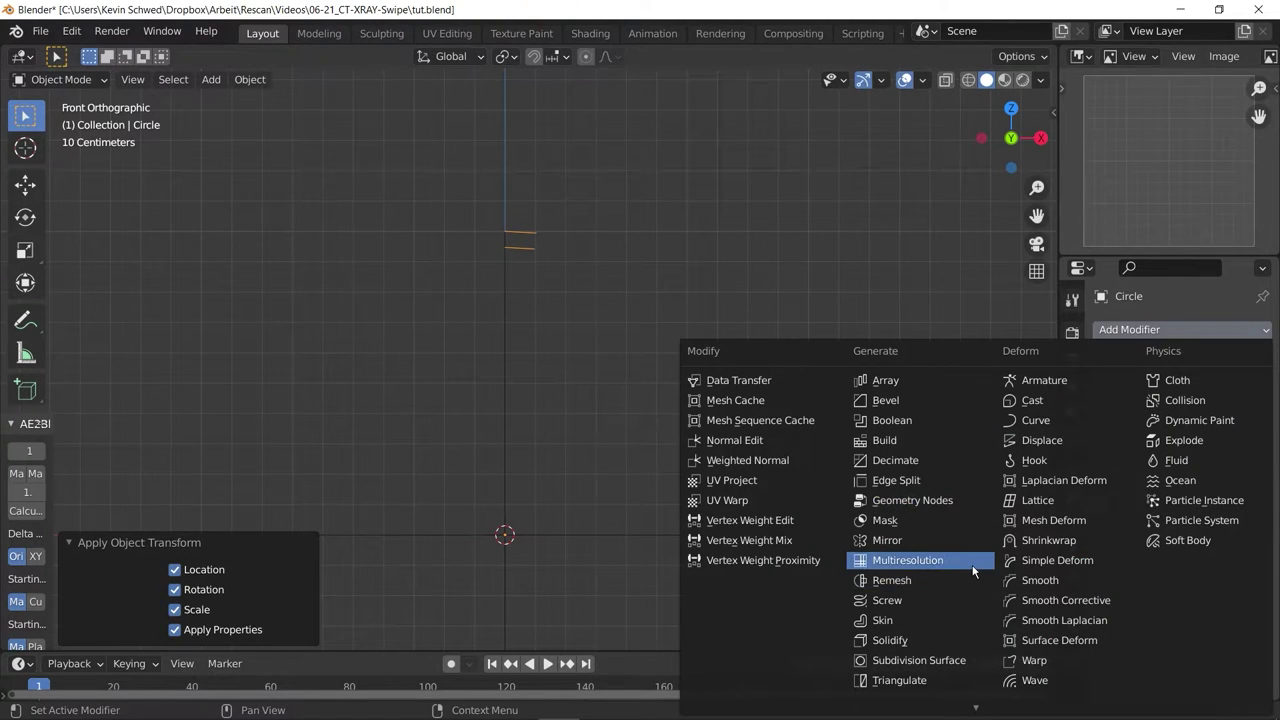
left_click(926, 383)
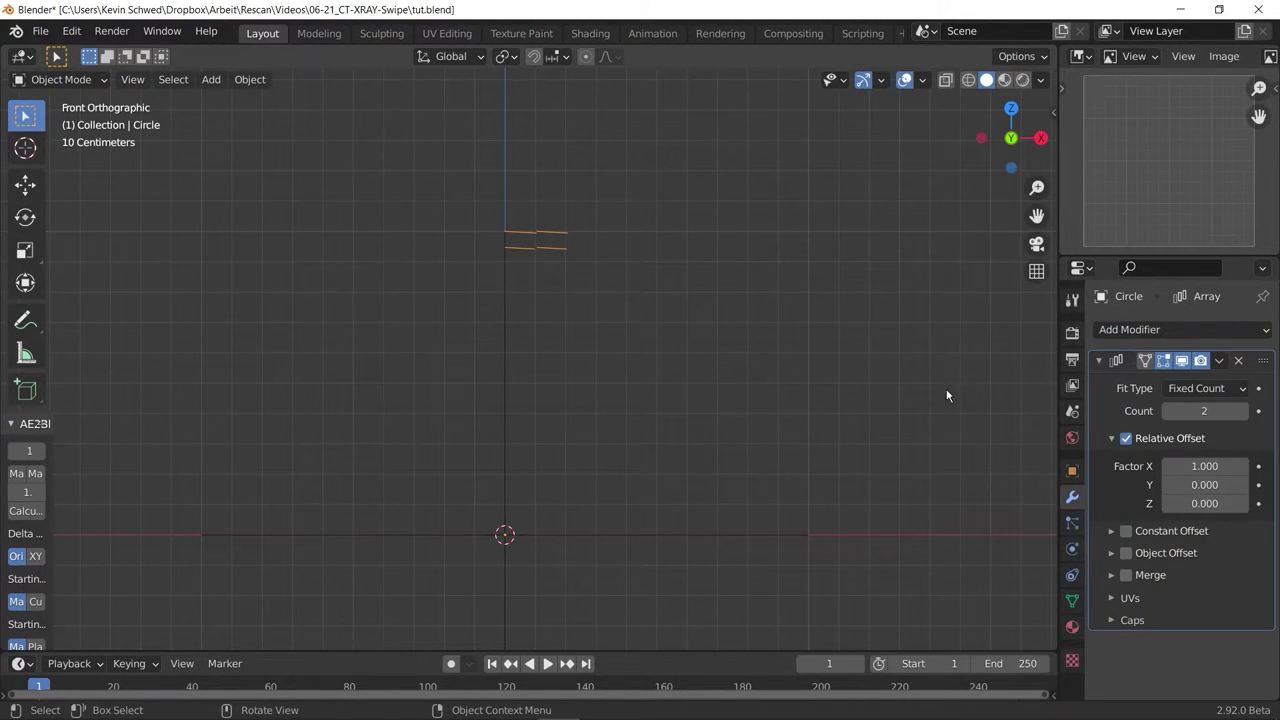
left_click(1127, 440)
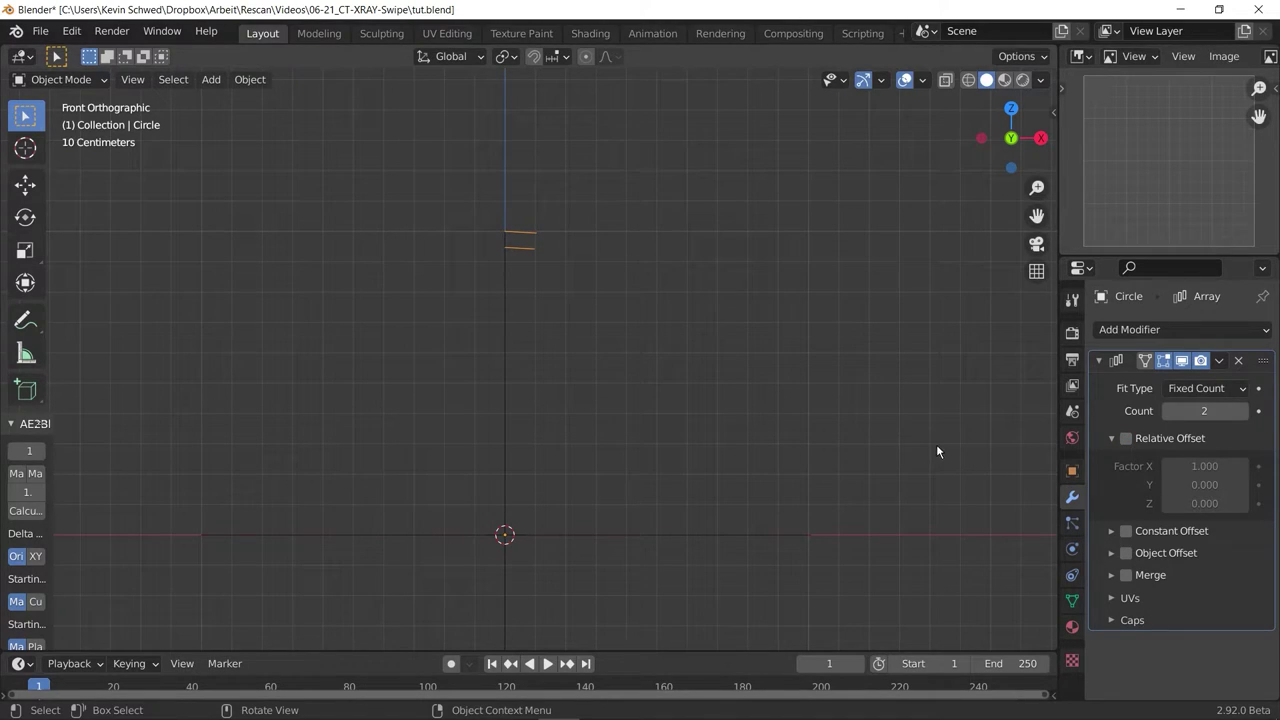
left_click(1111, 554)
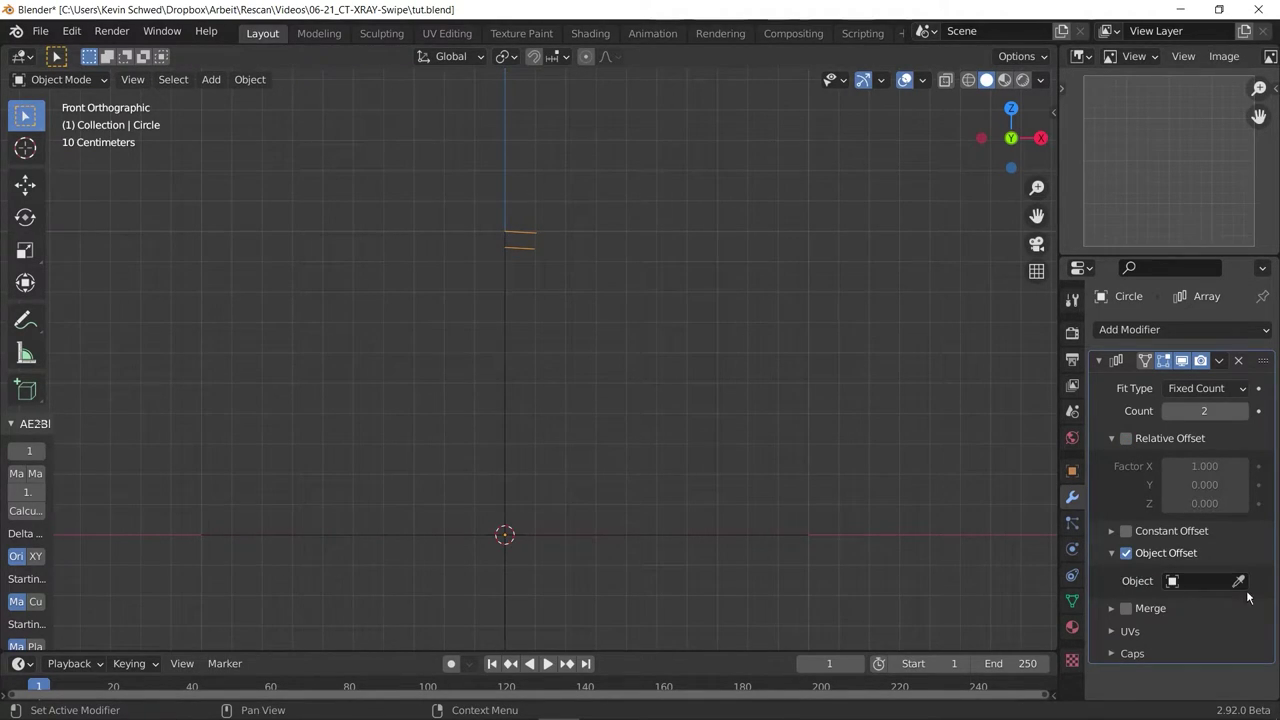
Assign the Empty as the Array modifier's offset object and select the Empty.
left_click(1240, 582)
left_click(793, 532)
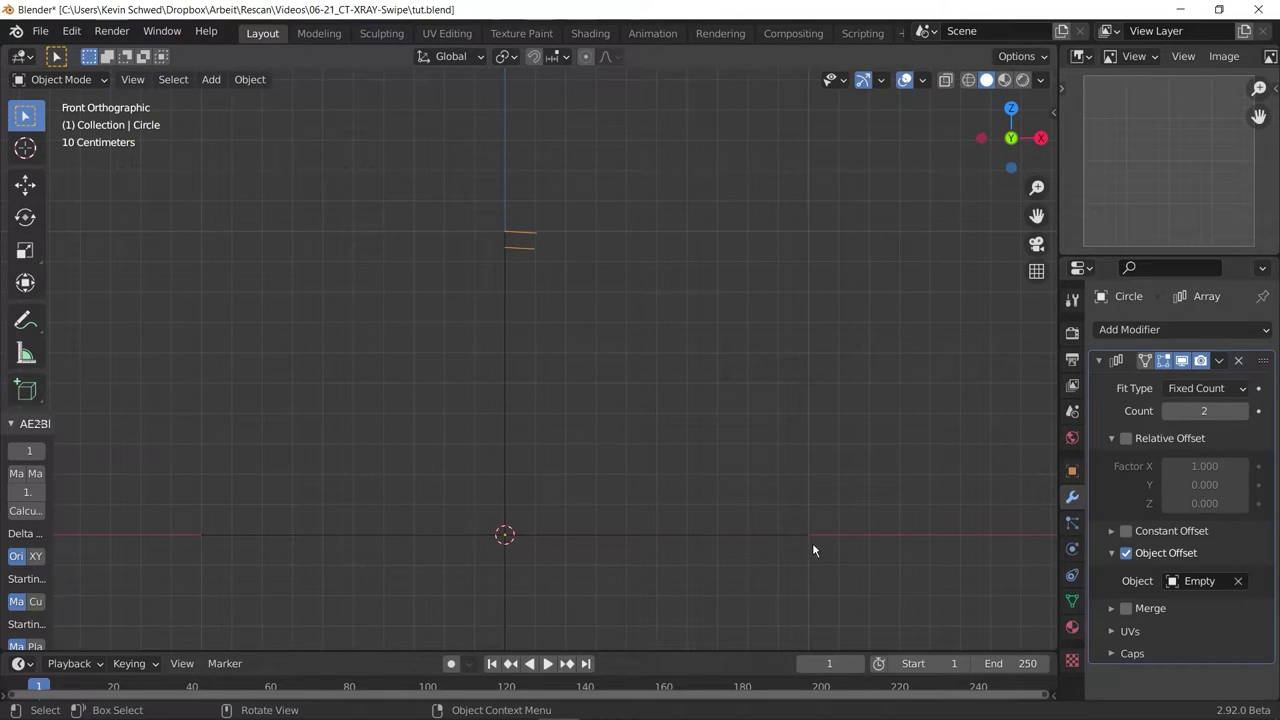
left_click(503, 412)
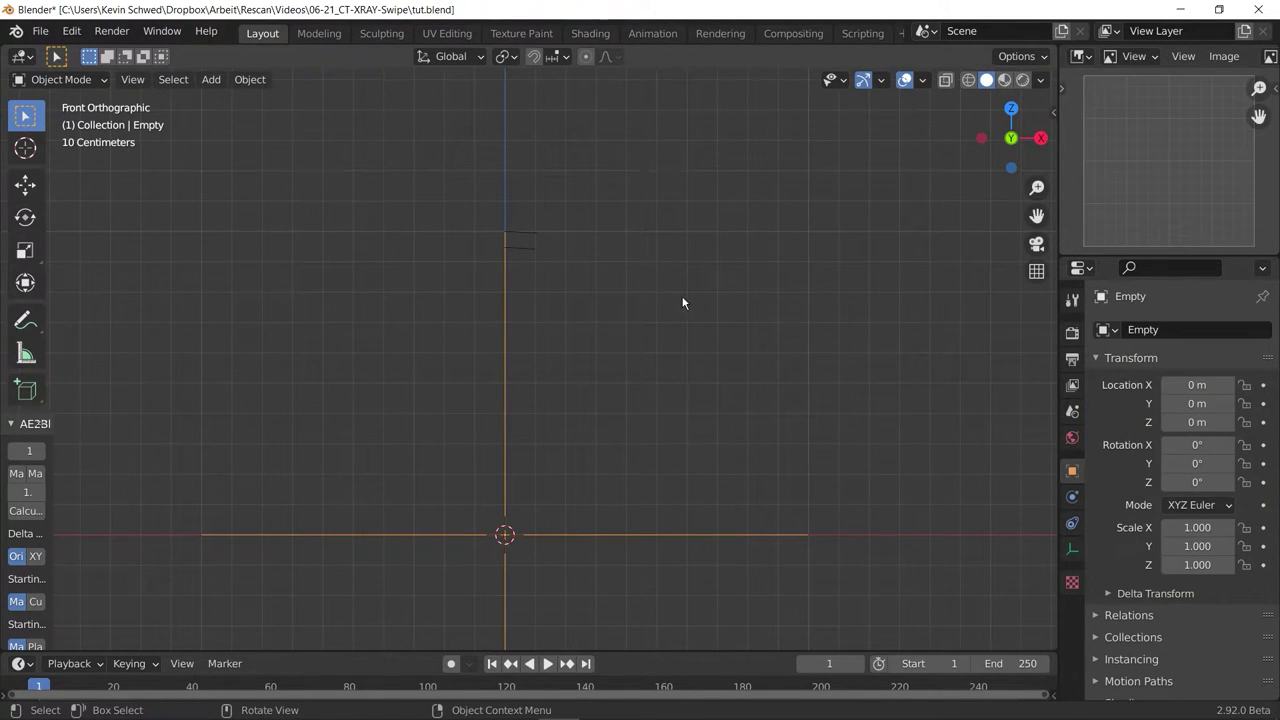
key("r")
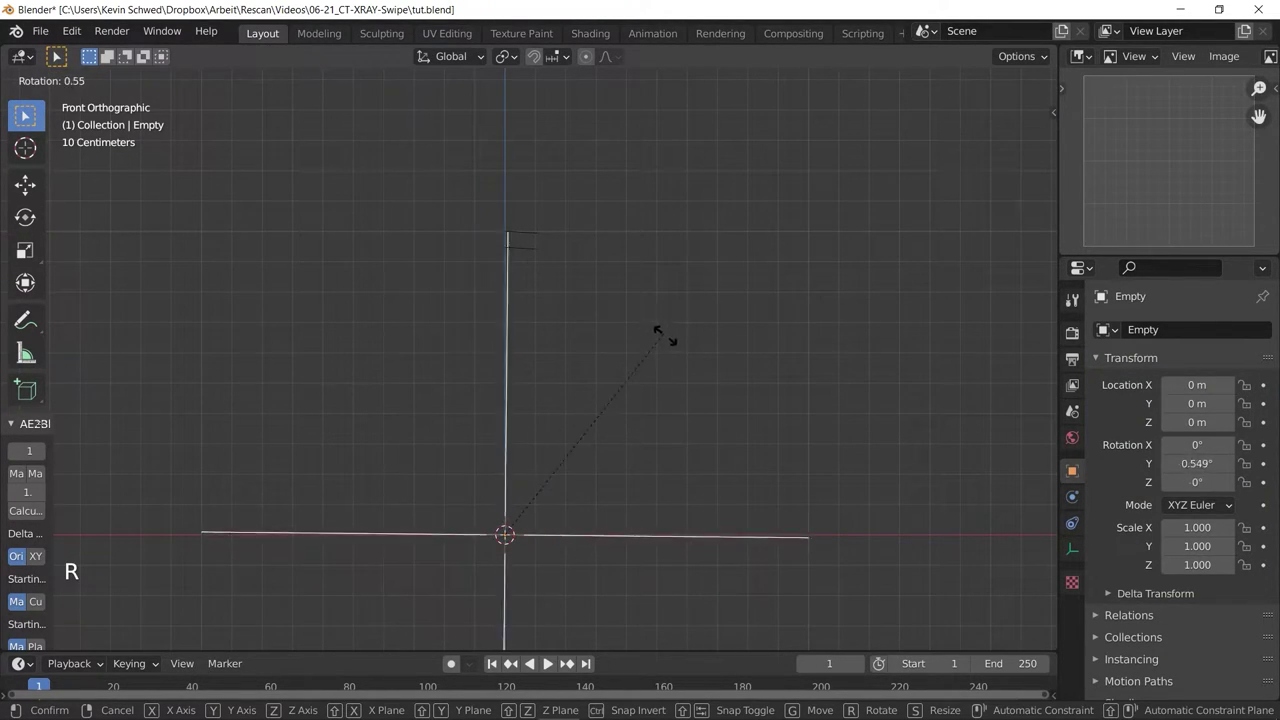
right_click(658, 435)
scroll(529, 237, "up", 3)
middle_click_drag(540, 238, 569, 211, "shift")
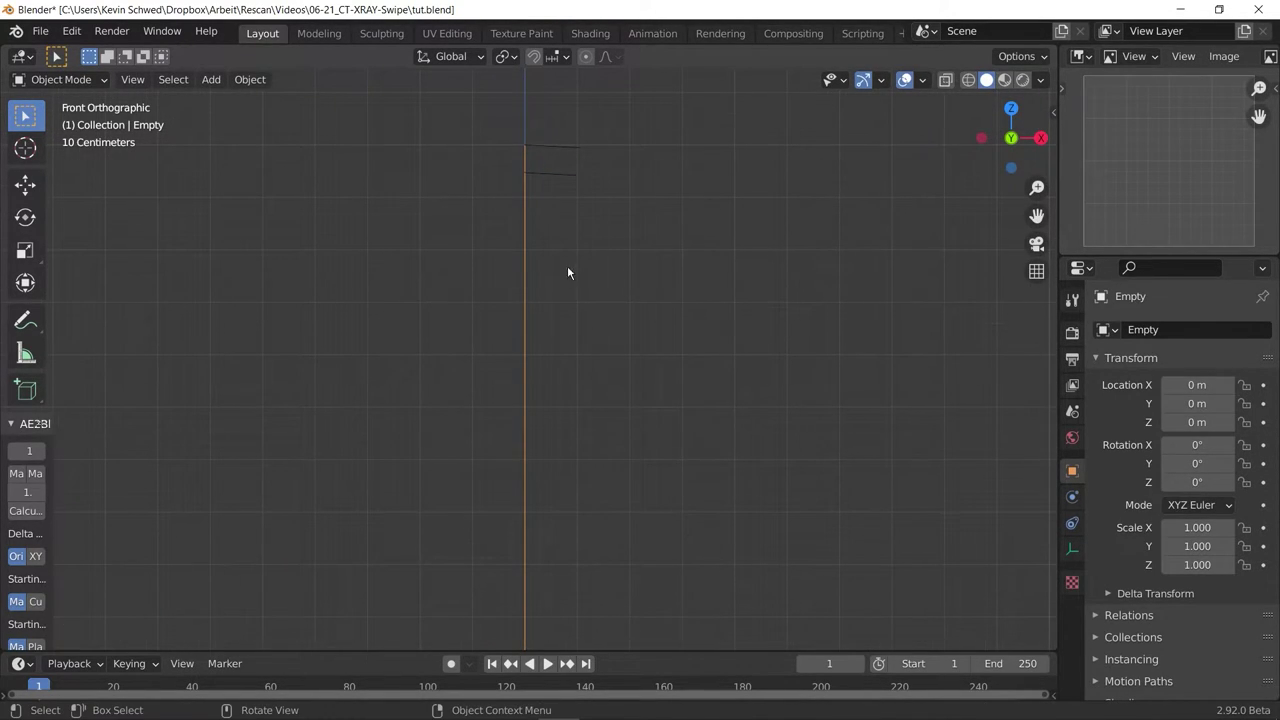
key("r")
right_click(743, 286)
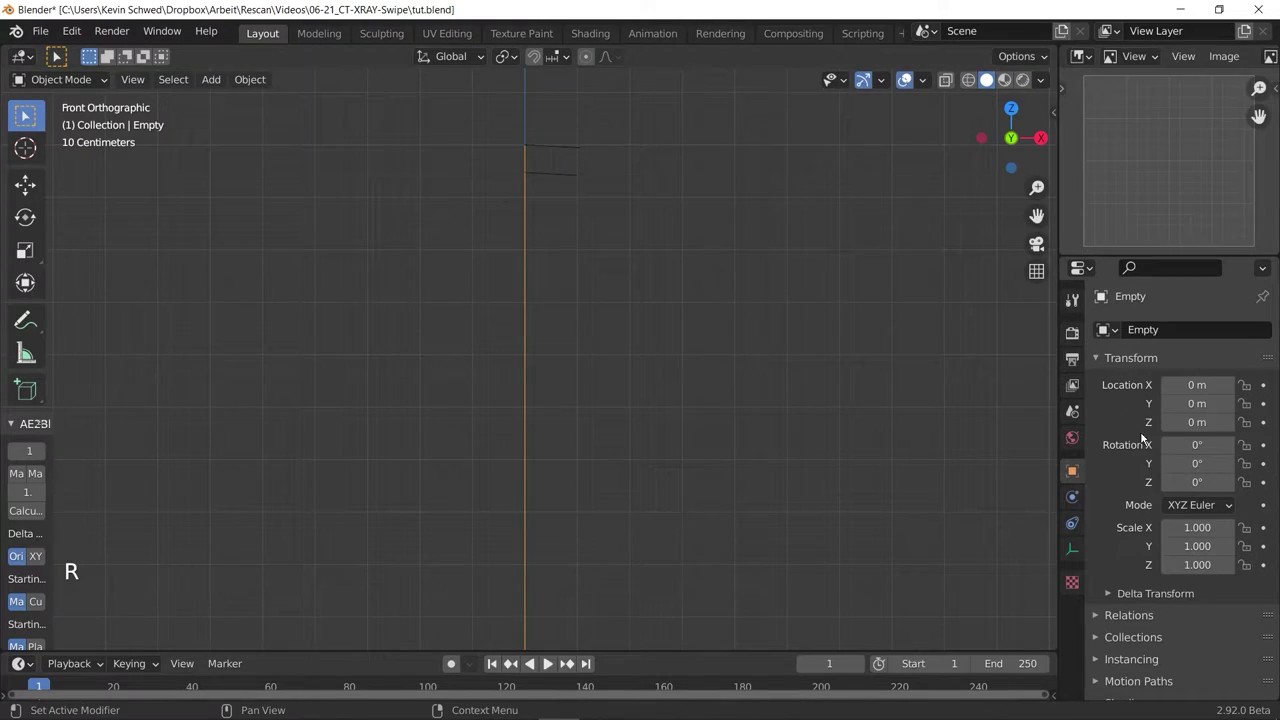
Set the Empty's Y rotation to 6°, one sixtieth of a full turn.
left_click(1205, 464)
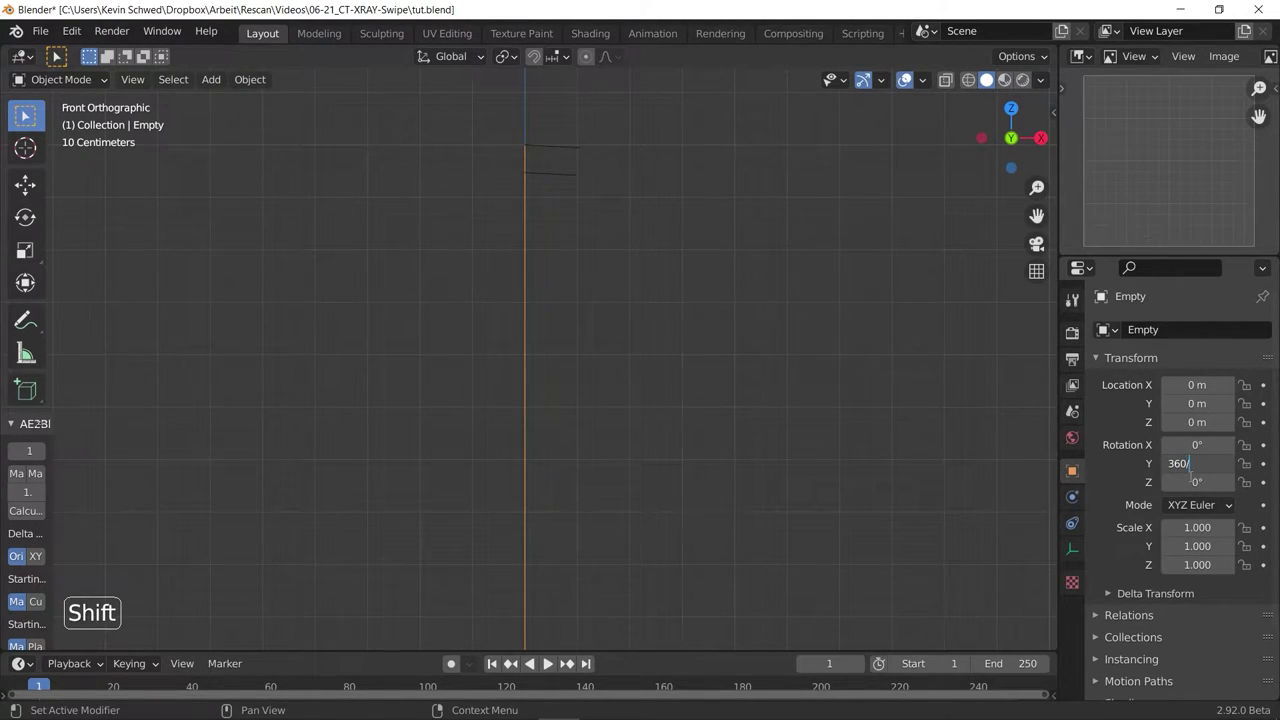
key("Return")
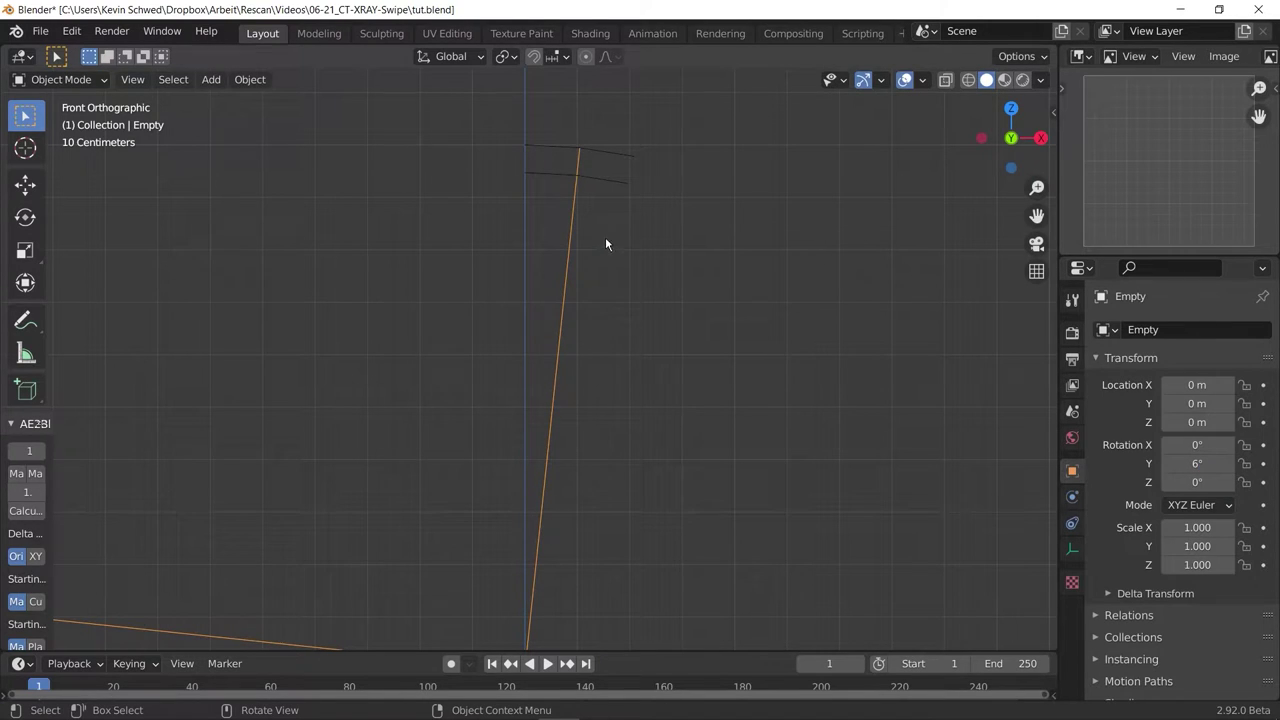
Set the Array modifier's count on the circle segment to 60.
left_click(609, 178)
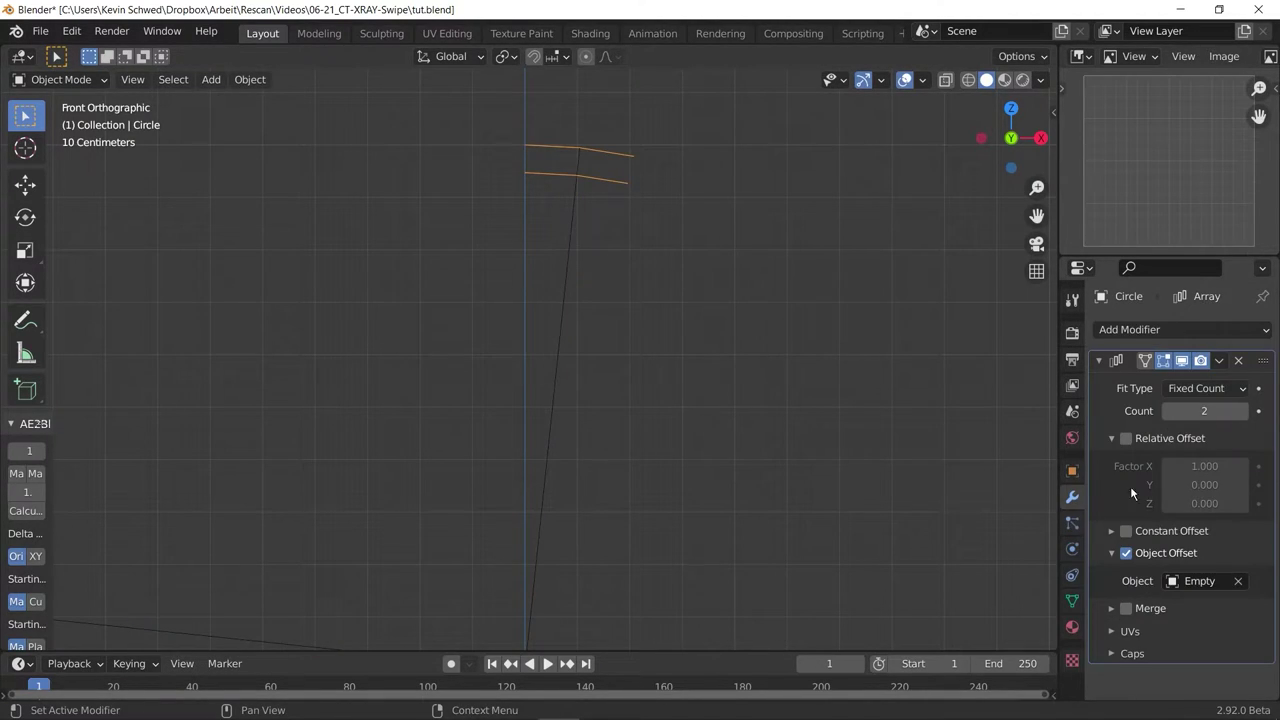
left_click(1208, 411)
type("60")
key("Return")
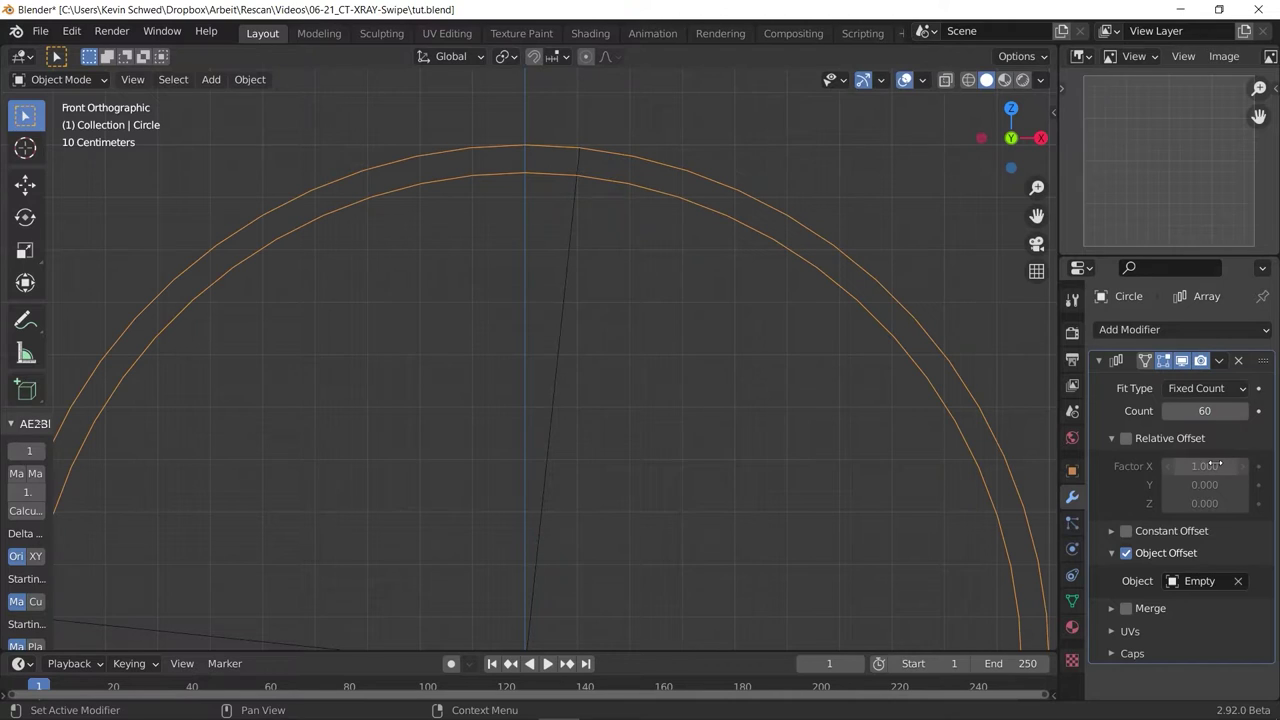
Enter Edit Mode on the circle segment and select its outer vertex on the Z axis.
middle_click_drag(554, 177, 550, 291, "shift")
scroll(551, 291, "up", 4)
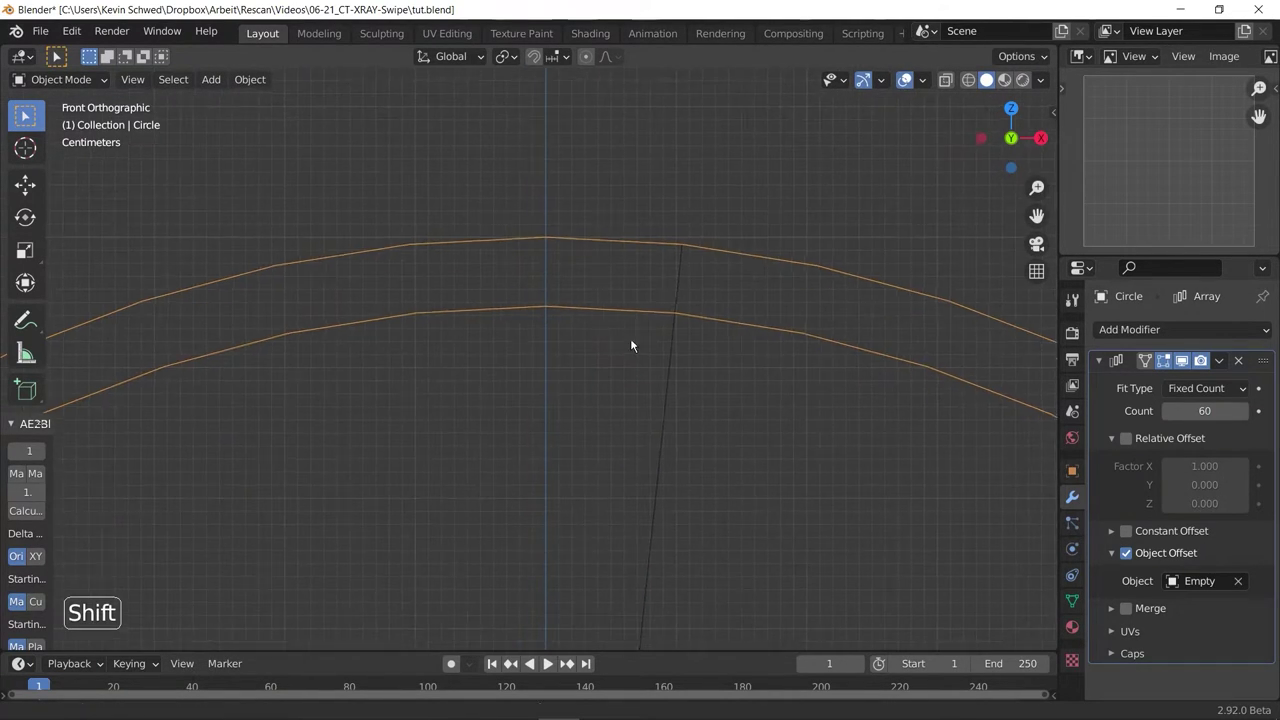
middle_click_drag(631, 340, 607, 376, "shift")
key("Tab")
left_click_drag(493, 236, 594, 311)
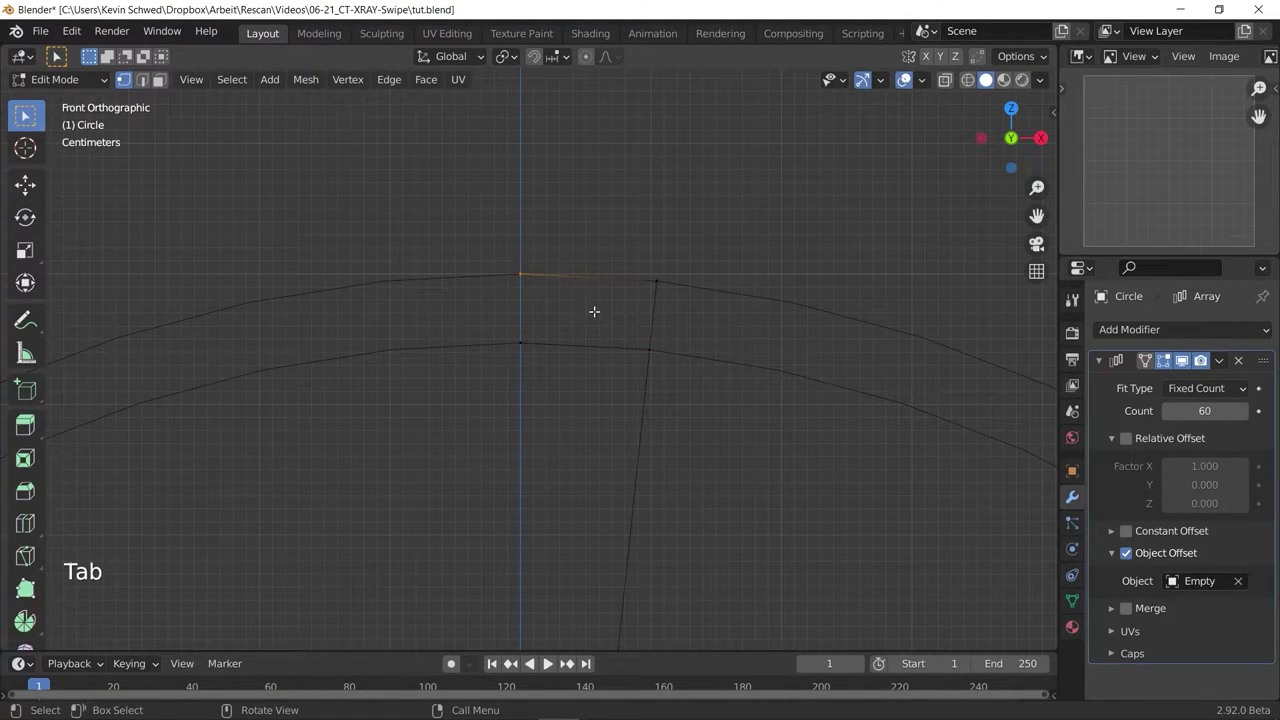
key("g")
right_click(616, 282)
key("g")
left_click(703, 318)
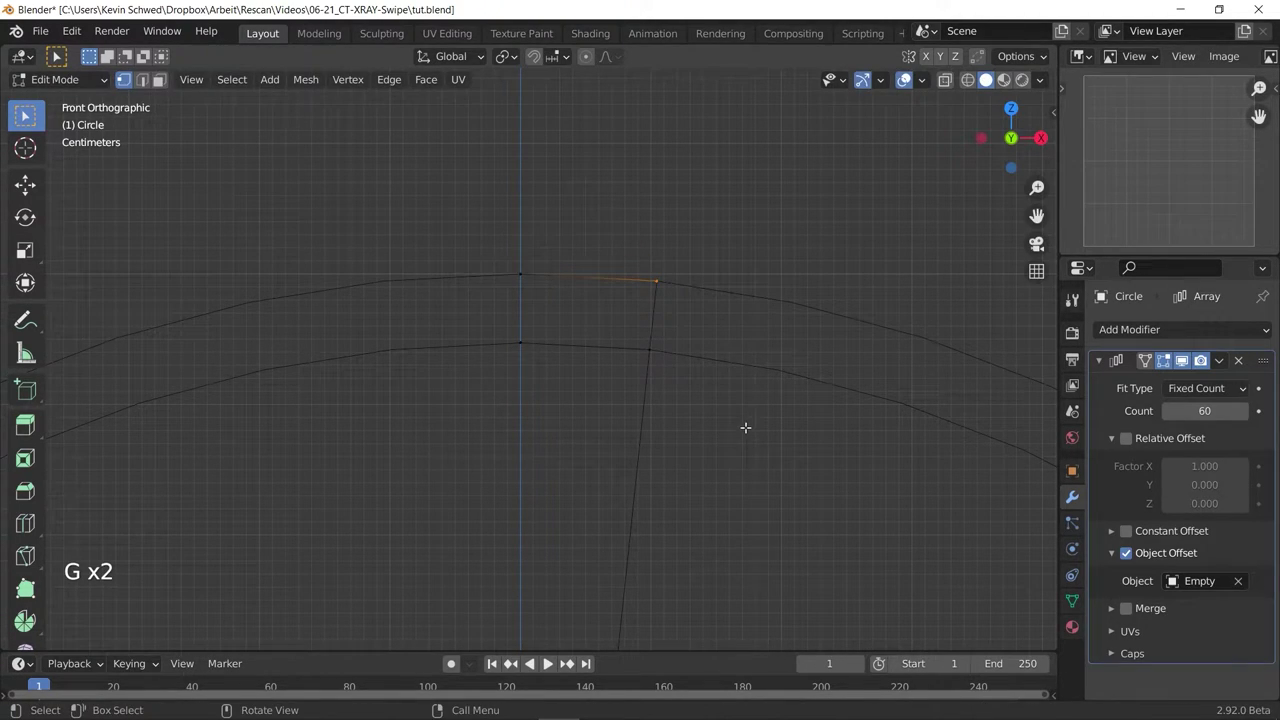
Enable Merge in the Array modifier, including its first and last copies.
left_click(1111, 608)
scroll(1128, 602, "down", 1)
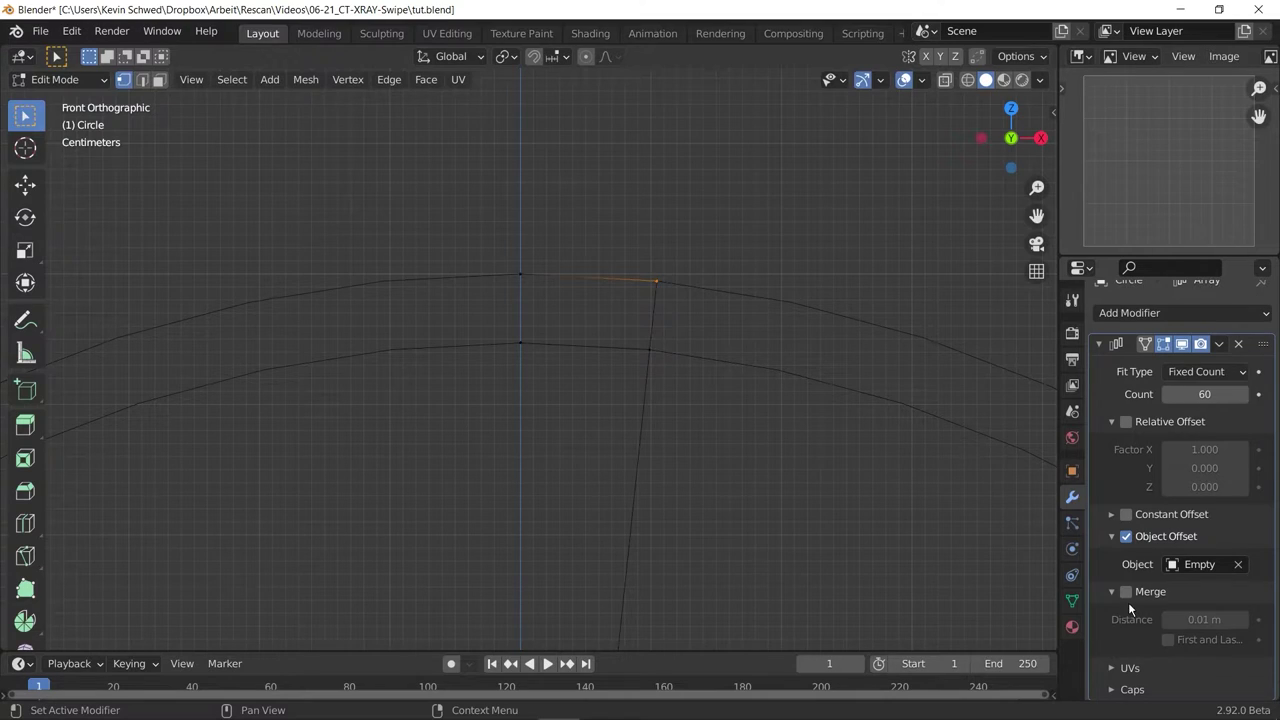
left_click(1129, 594)
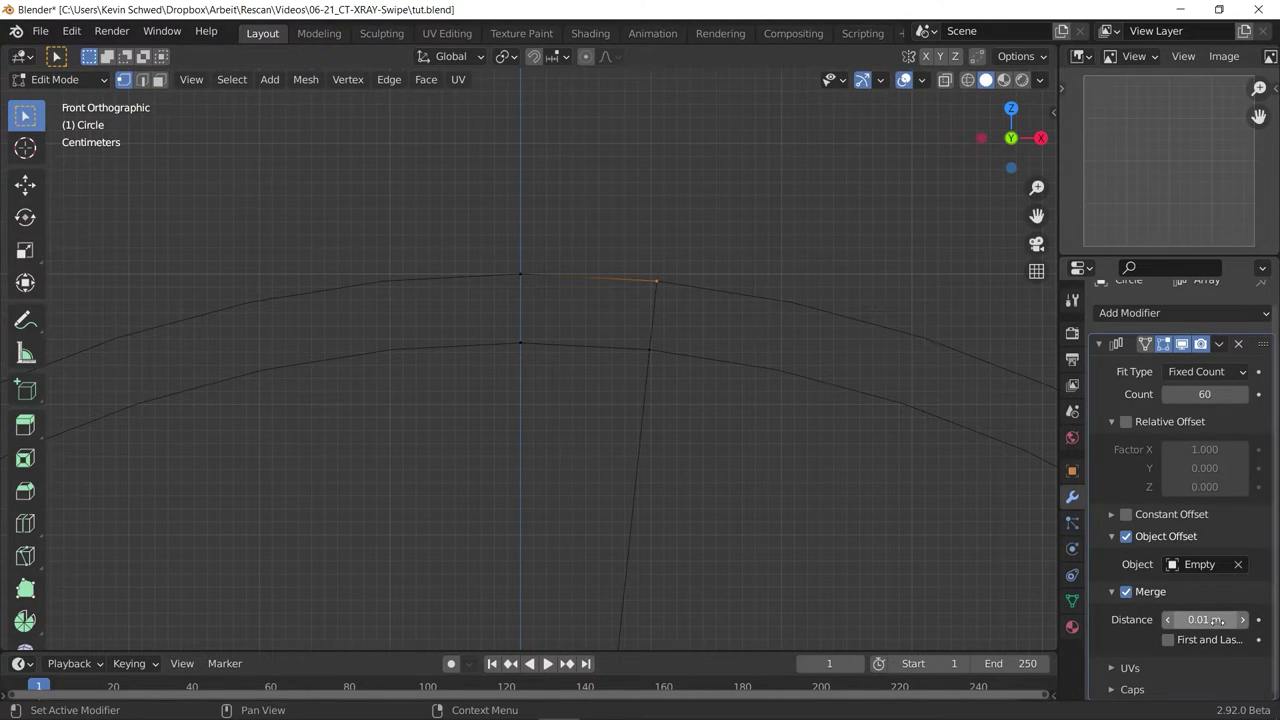
left_click(1204, 620)
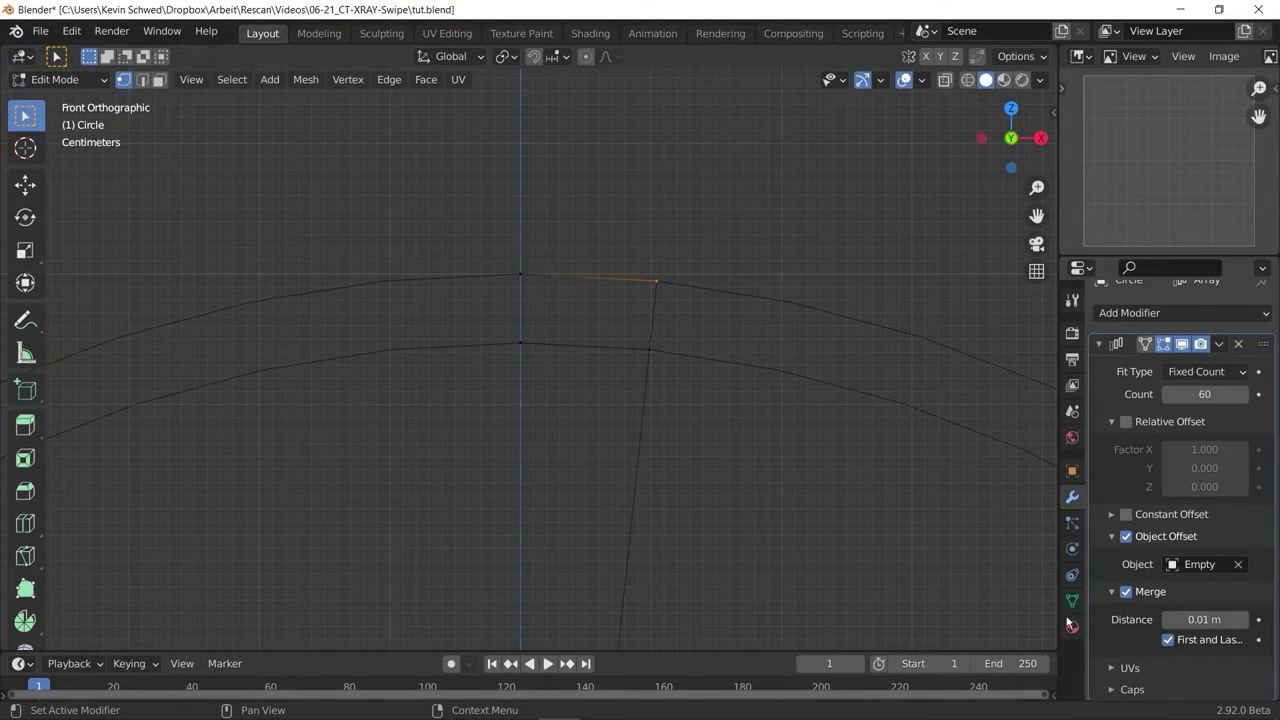
key("g")
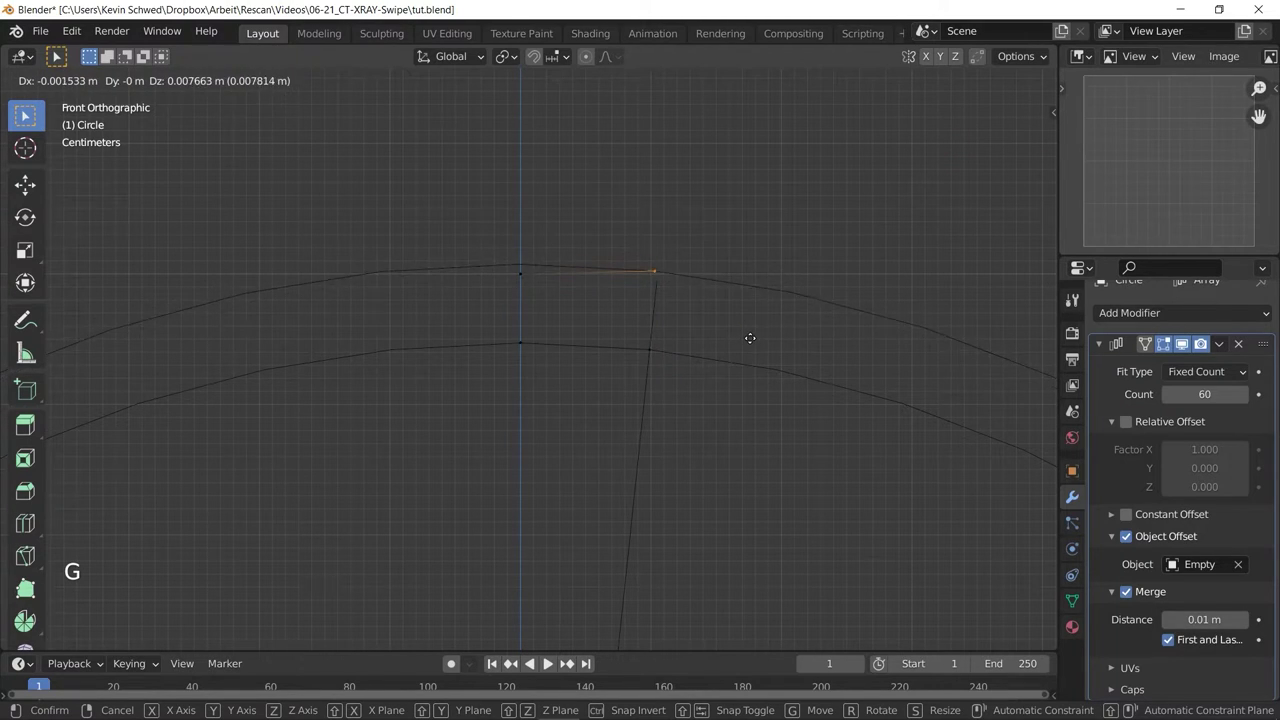
right_click(751, 346)
left_click(537, 263)
key("g")
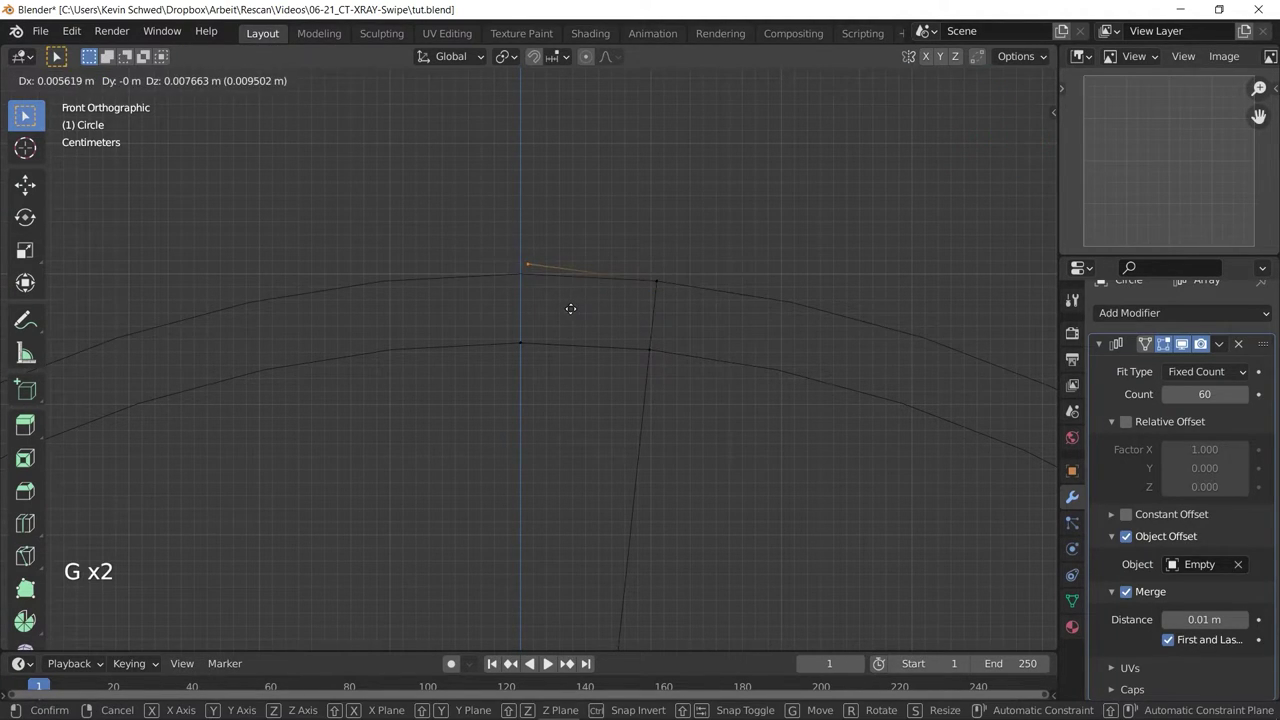
right_click(567, 314)
Save the file.
scroll(609, 346, "down", 2)
middle_click_drag(623, 374, 600, 326, "shift")
scroll(521, 220, "up", 1)
key("ctrl+s")
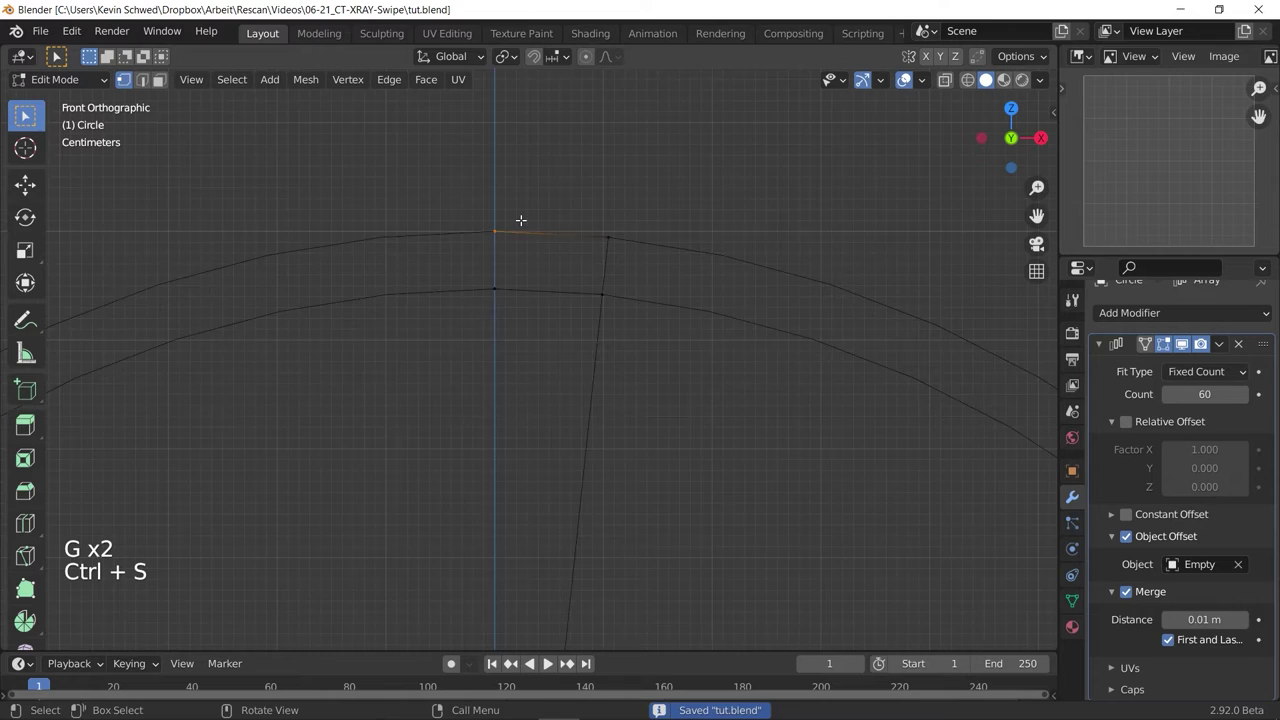
Subdivide both the outer and inner edges of the circle segment with 4 cuts.
scroll(521, 220, "up", 2)
middle_click_drag(627, 241, 598, 306, "shift")
left_click_drag(404, 214, 662, 282)
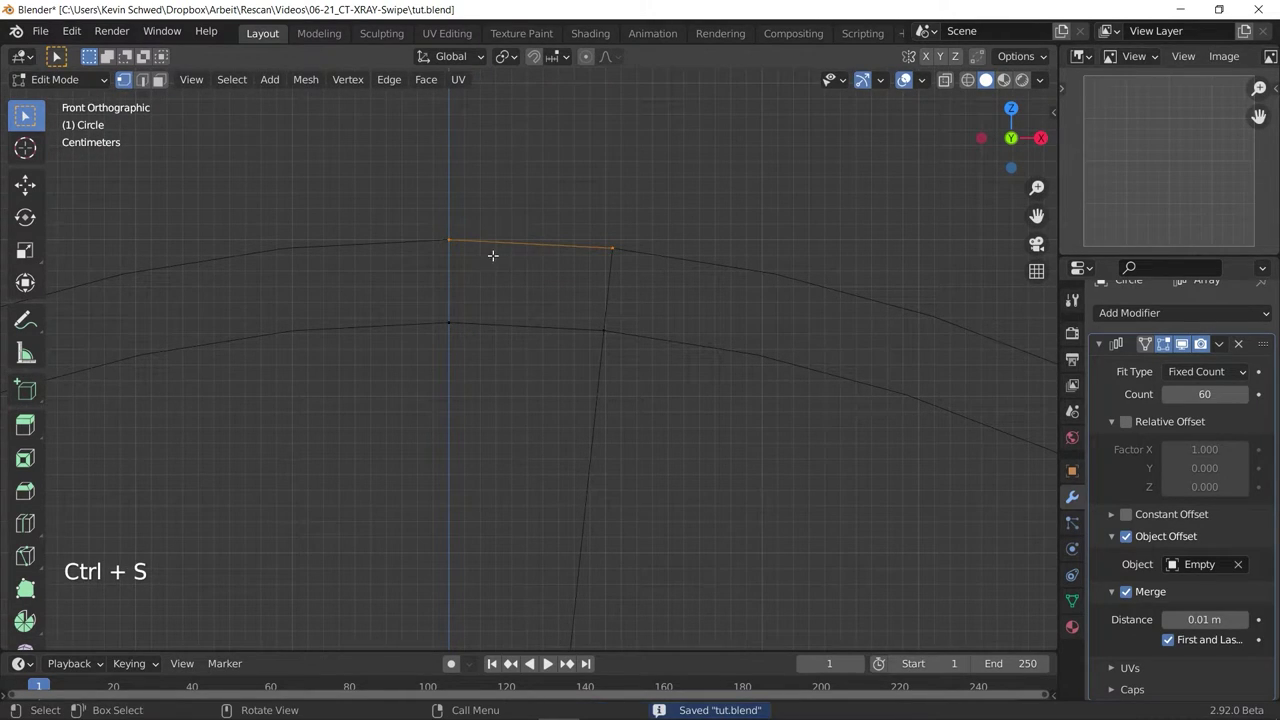
left_click_drag(412, 200, 706, 366)
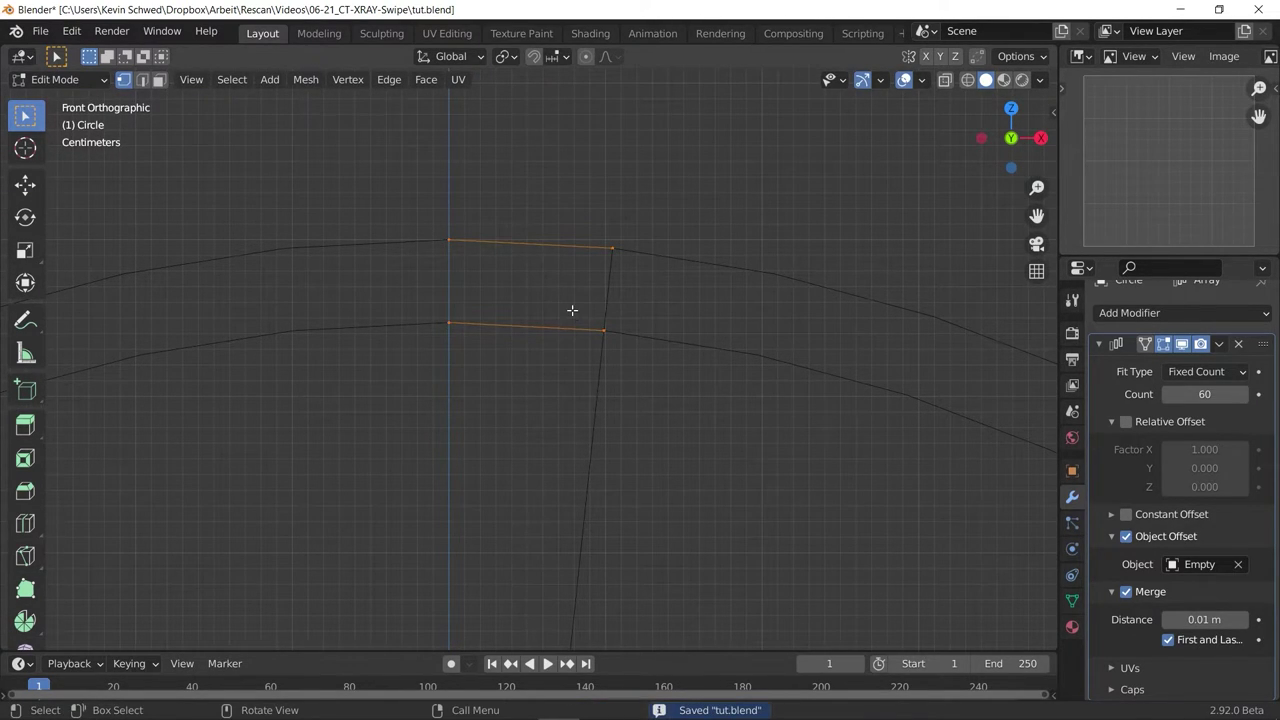
right_click(594, 170)
left_click(548, 198)
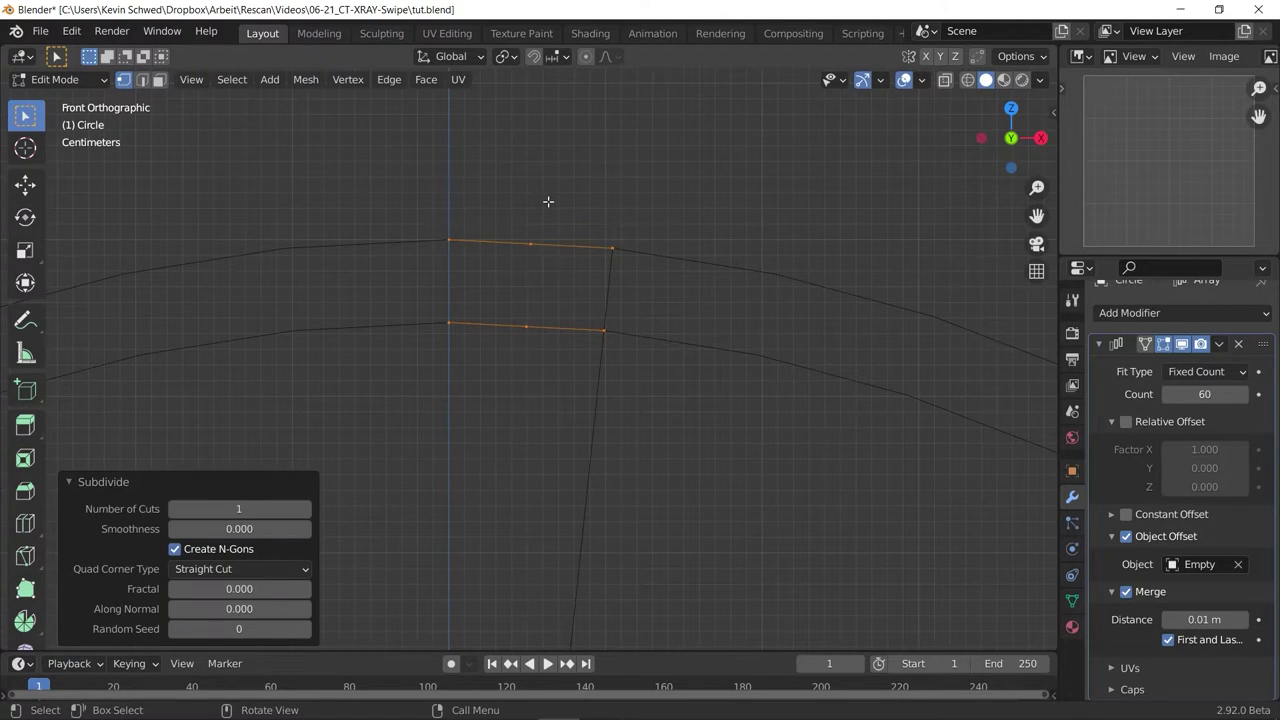
left_click(305, 509)
Select the two middle vertices of the subdivided outer edge and set the transform pivot point to 3D Cursor.
left_click_drag(496, 228, 528, 256)
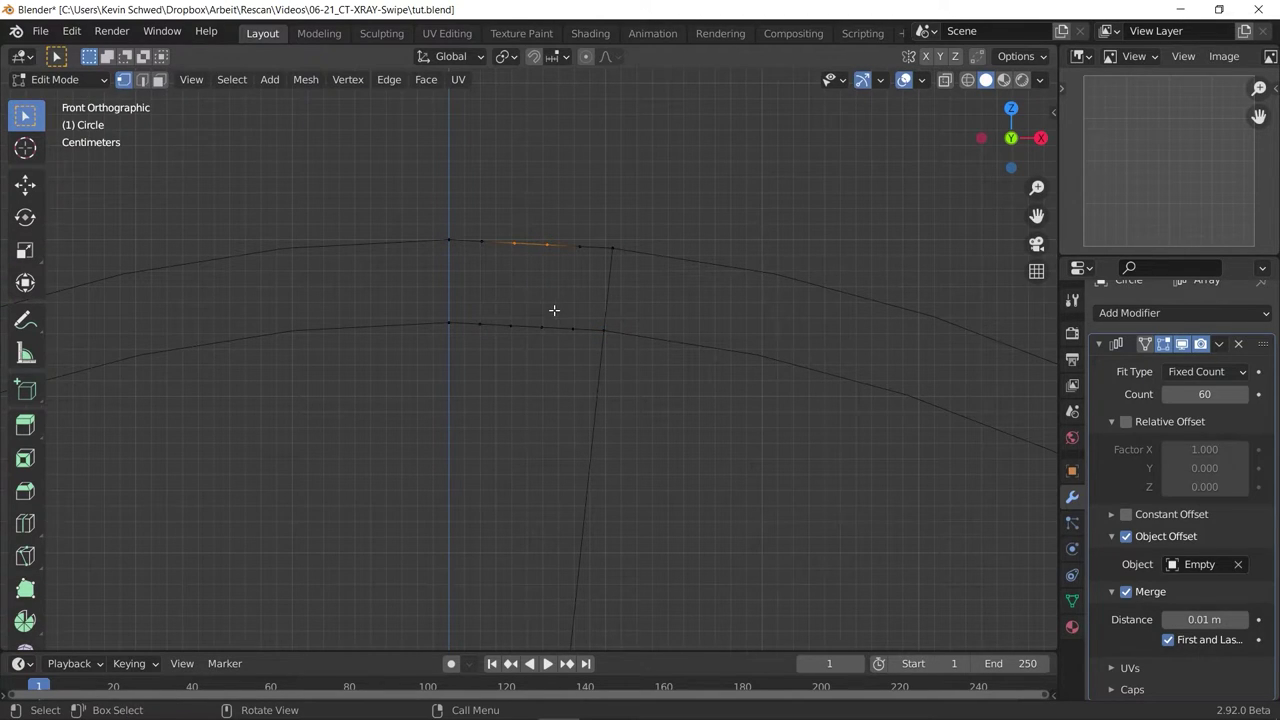
key("g")
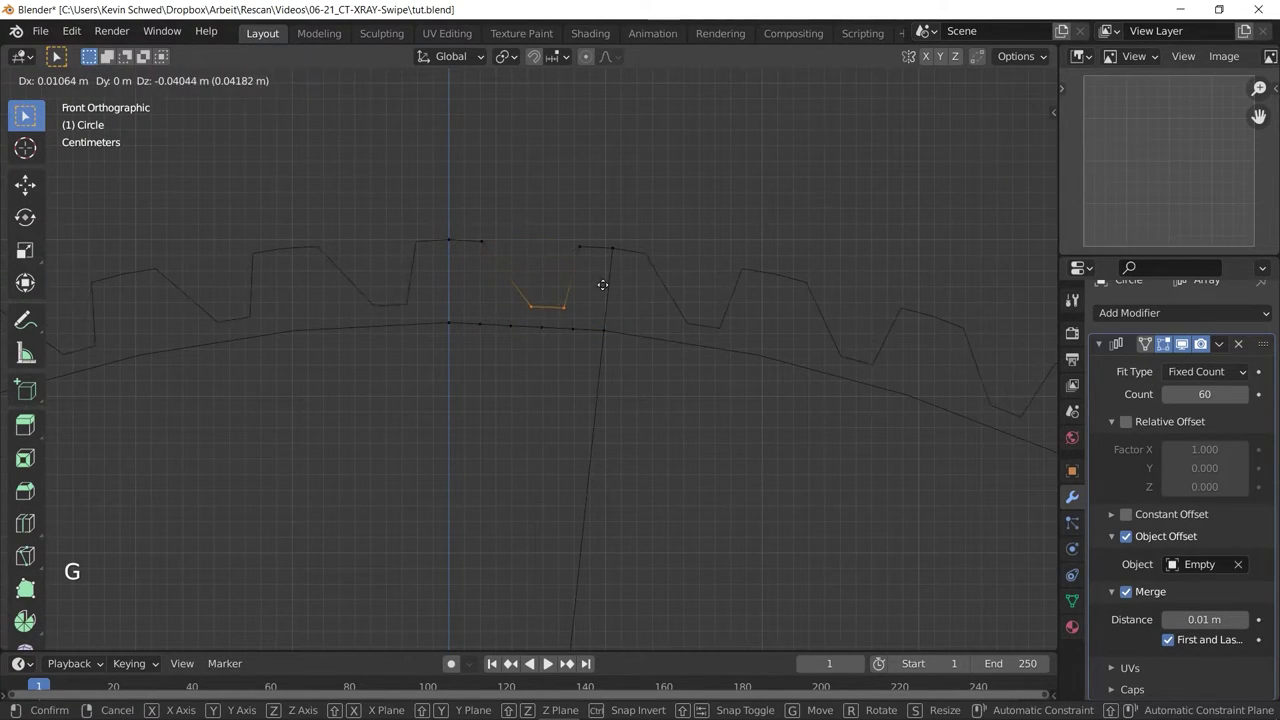
right_click(590, 272)
left_click(510, 57)
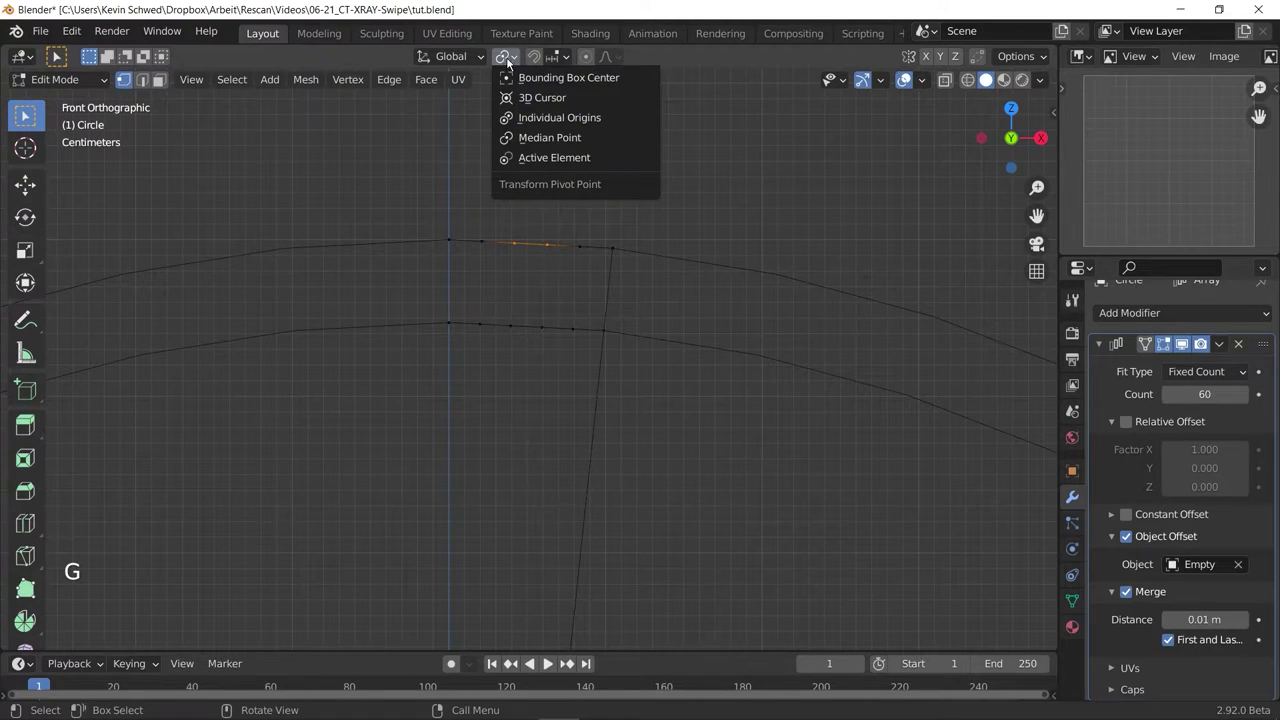
left_click(560, 77)
scroll(577, 511, "down", 5)
middle_click_drag(577, 511, 592, 395, "shift")
middle_click_drag(603, 129, 549, 392, "shift")
key("s")
right_click(684, 213)
Scale the two middle outer vertices to about 0.960 toward the 3D cursor to form the gap between teeth.
scroll(526, 269, "up", 5)
scroll(523, 291, "up", 3)
middle_click_drag(533, 251, 571, 286, "shift")
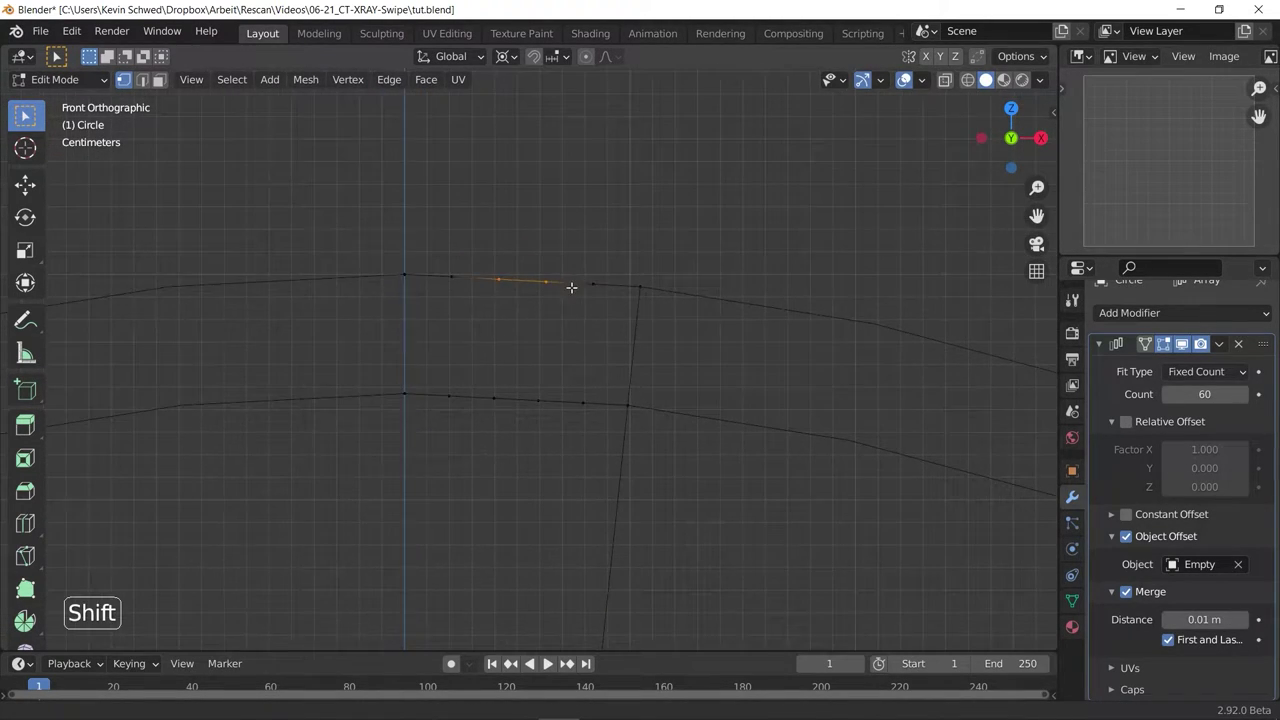
key("s")
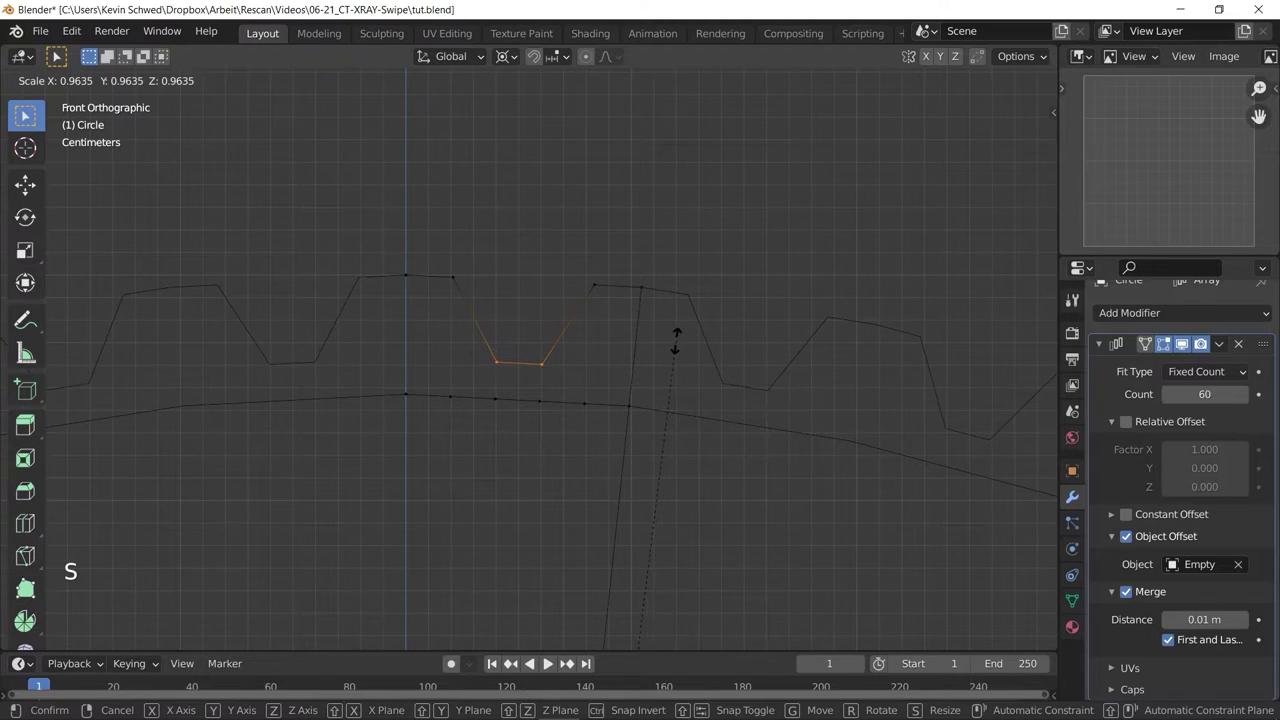
left_click(662, 345)
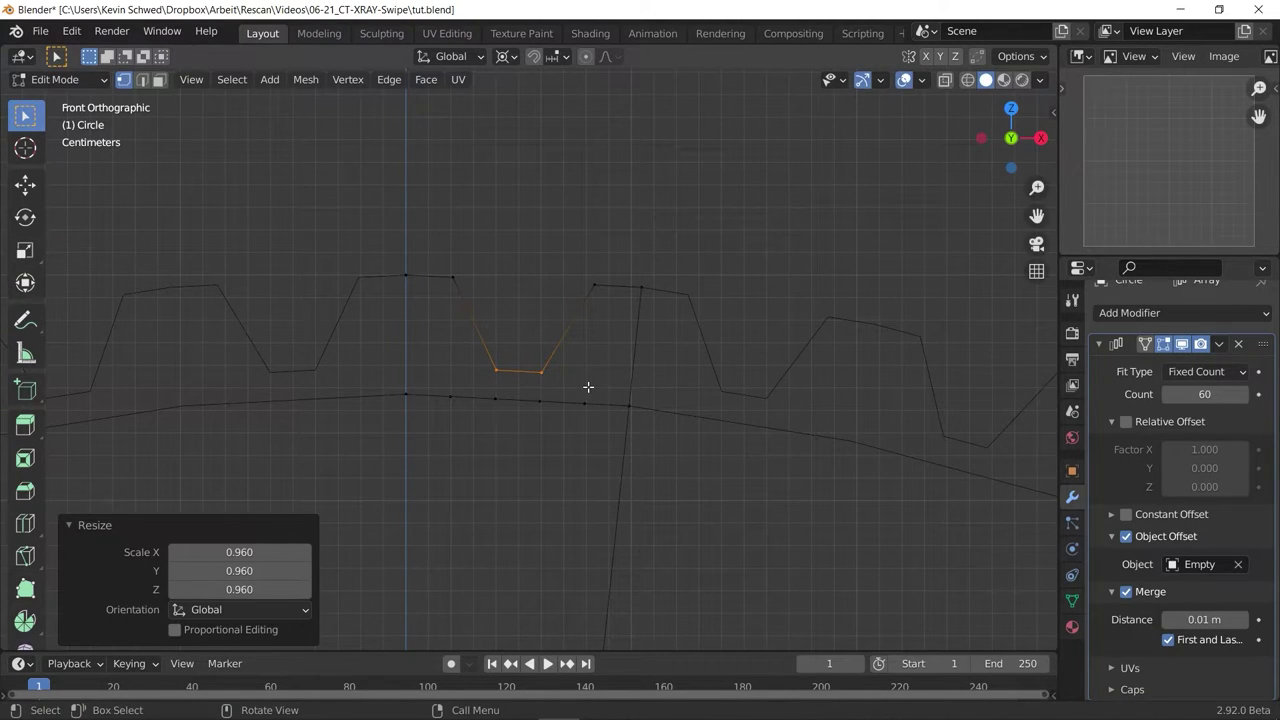
Fill the strip between the segment's toothed outer edge and inner edge with five faces.
left_click_drag(371, 233, 457, 452)
key("f")
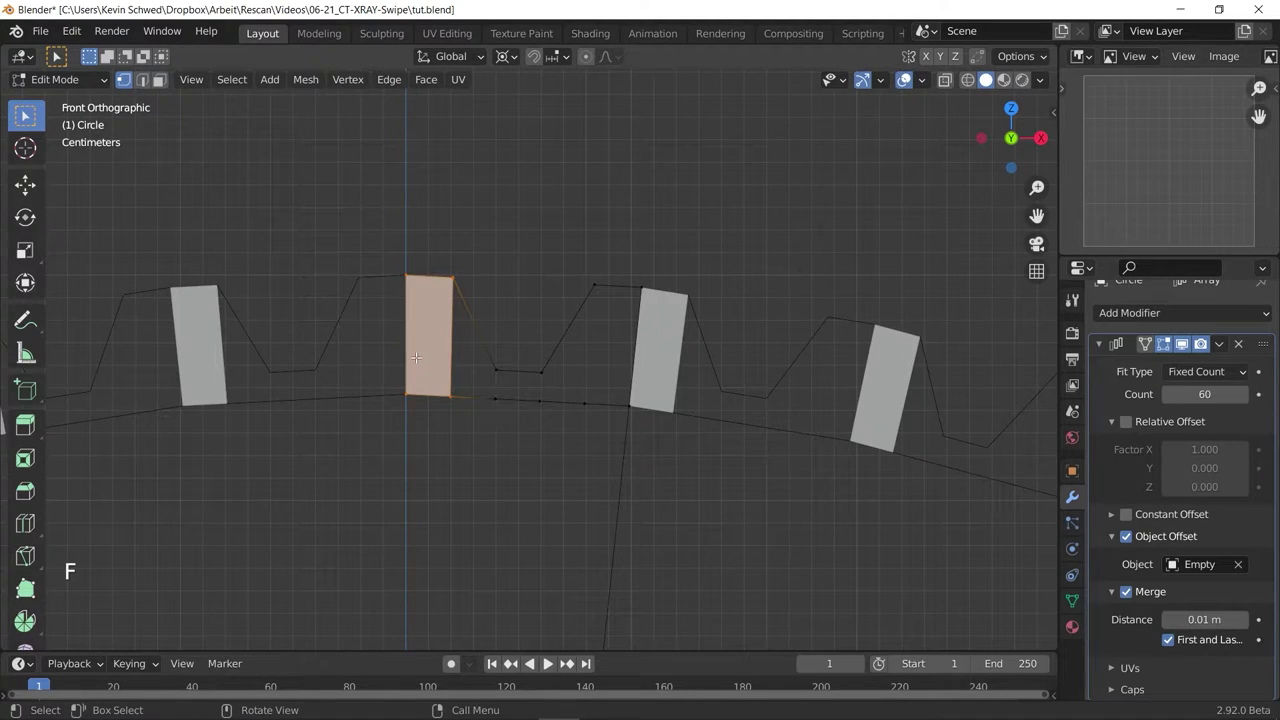
left_click_drag(452, 252, 435, 448)
key("f")
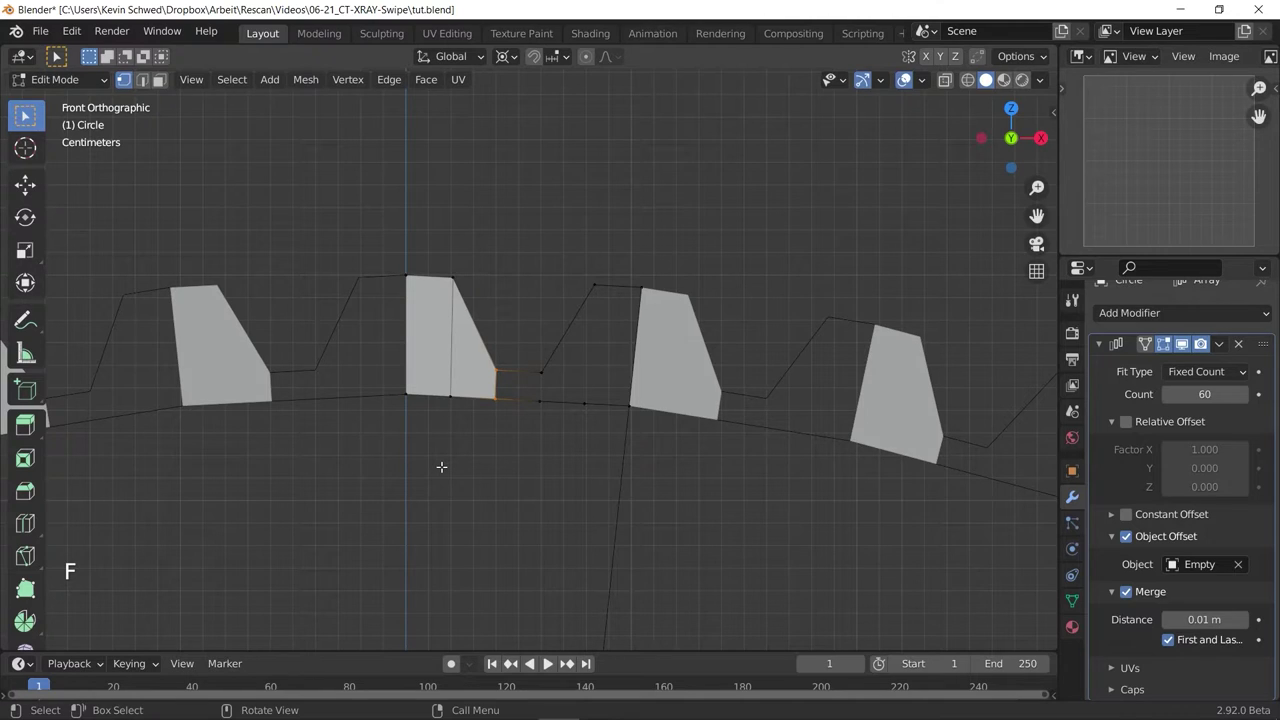
key("f")
key("f")
key("f")
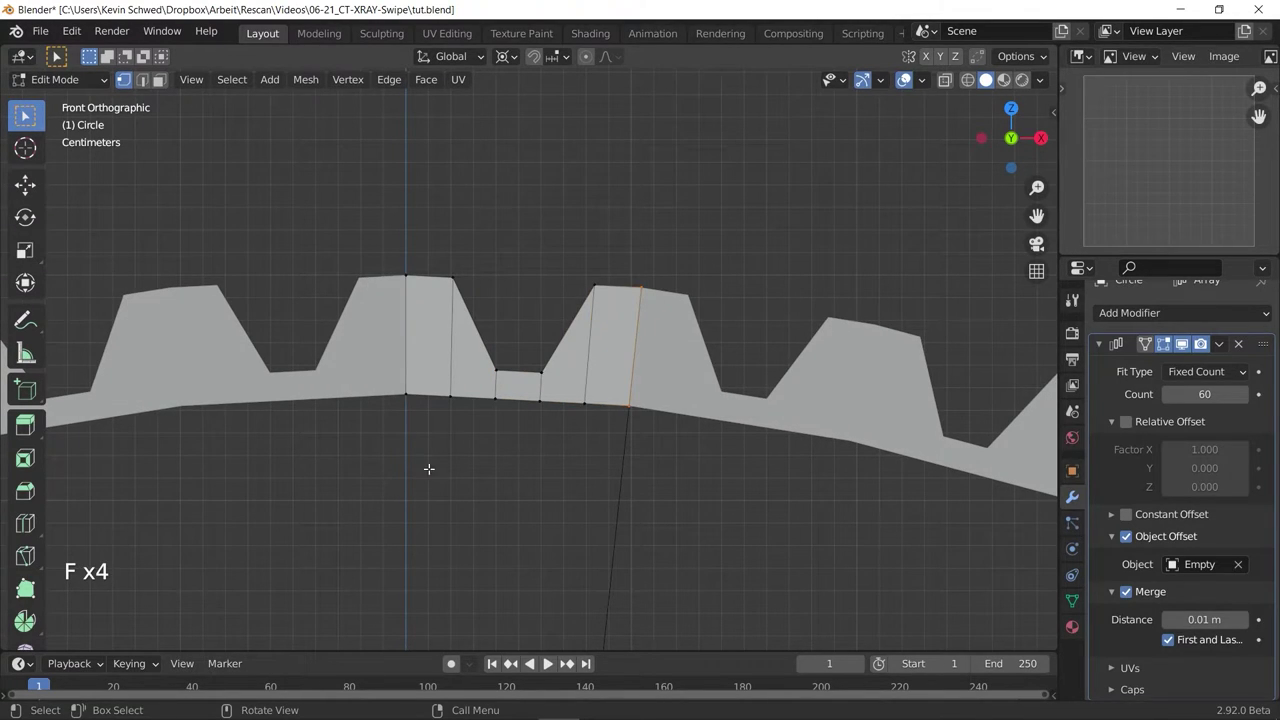
Extrude the segment's outer and inner edge chains about 0.21 m along global Y and return to Object Mode.
key("alt+KP_2")
middle_click_drag(492, 359, 474, 497)
middle_click_drag(514, 397, 517, 380)
middle_click_drag(590, 352, 537, 460)
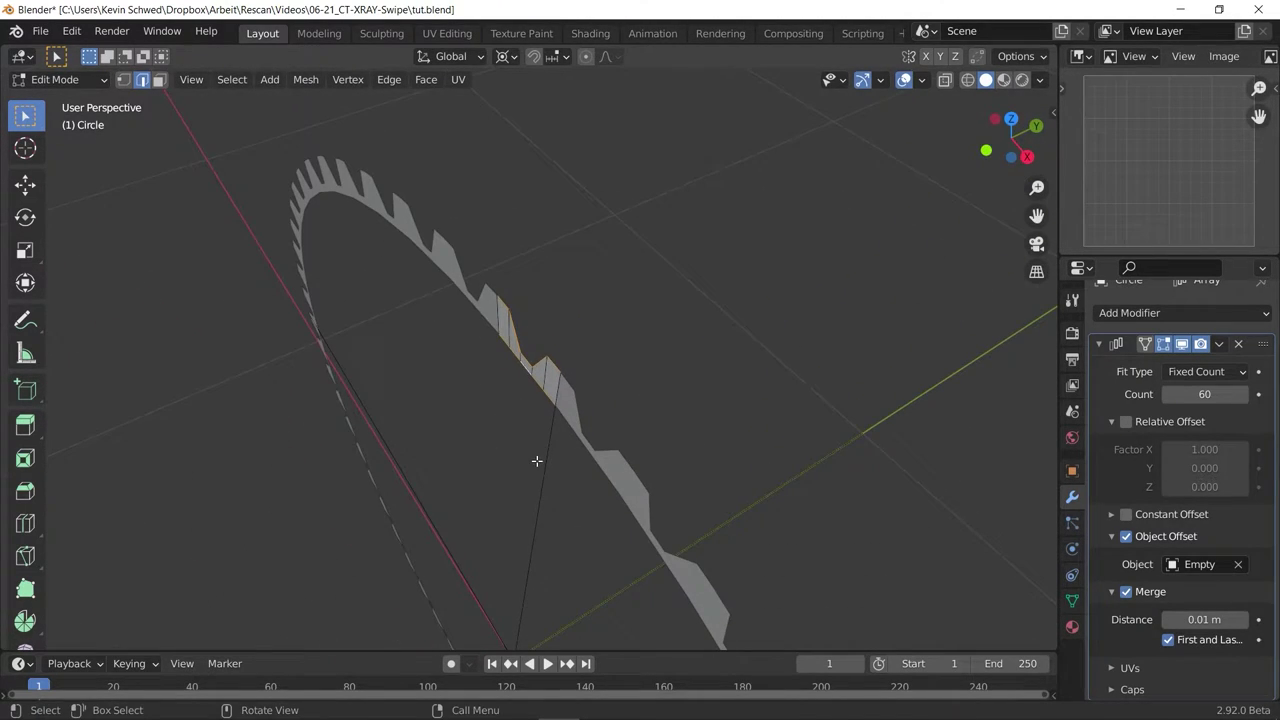
key("e")
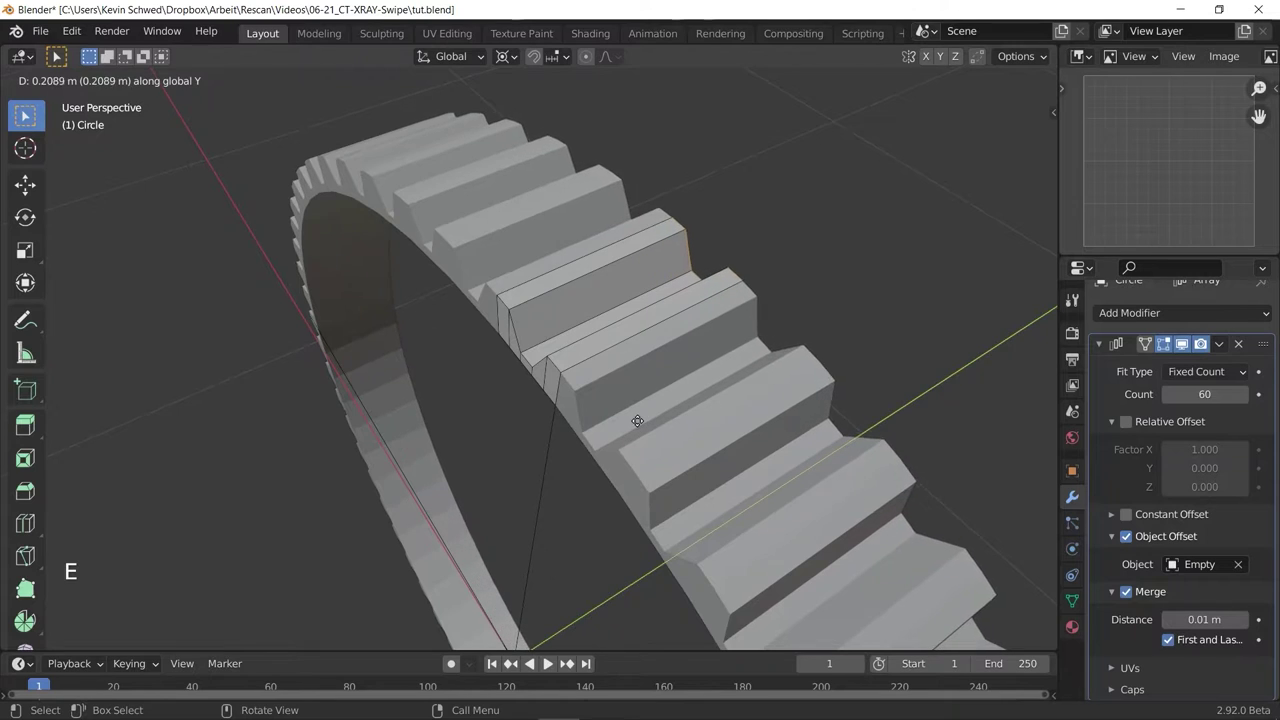
left_click(635, 430)
middle_click_drag(444, 415, 618, 322)
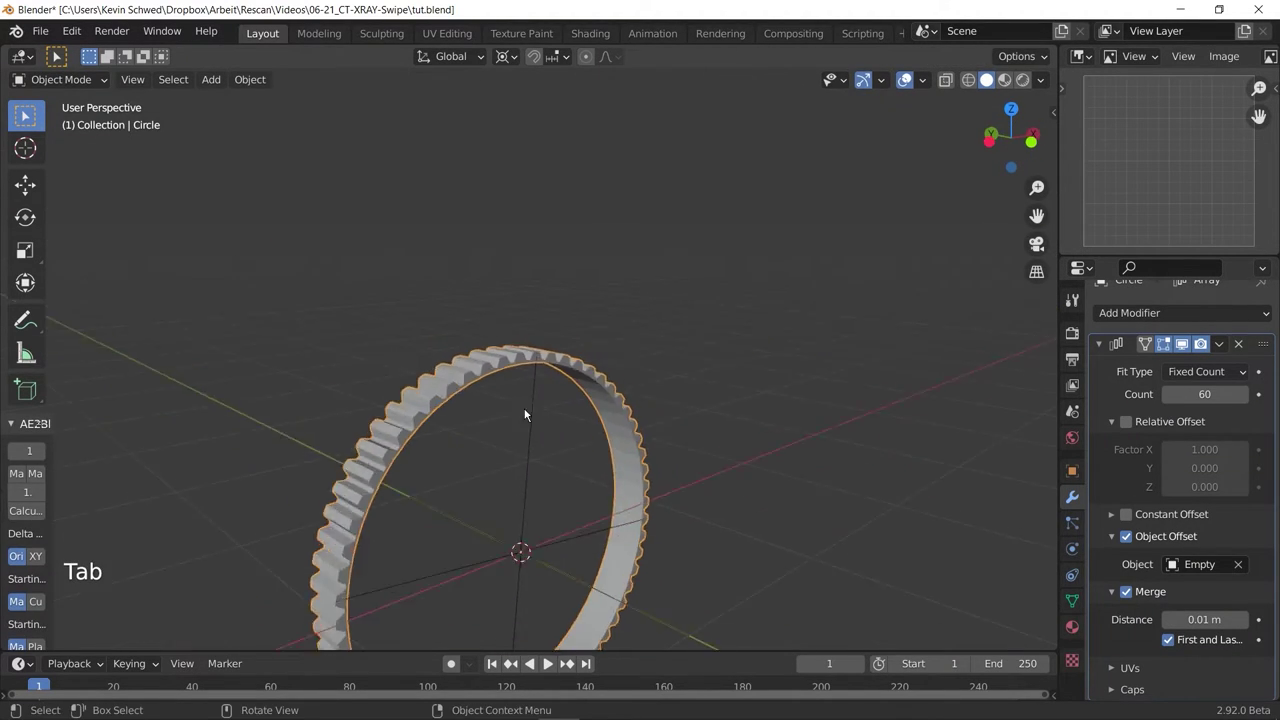
scroll(525, 414, "down", 3)
middle_click_drag(525, 414, 395, 397)
scroll(411, 451, "up", 5)
Bevel the tooth segment's front outline and lengthwise corner edges by about 0.0054 m with 2 segments.
key("KP_1")
scroll(500, 358, "up", 3)
key("KP_1")
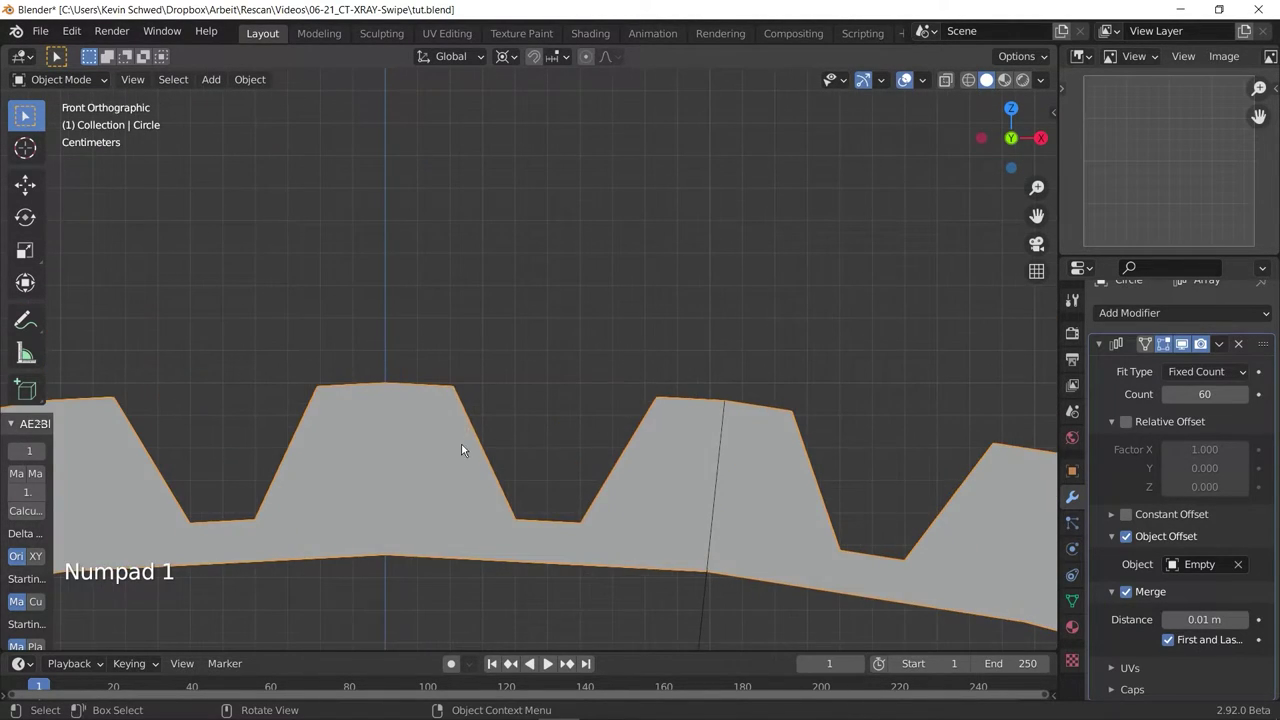
scroll(460, 449, "up", 2)
key("Tab")
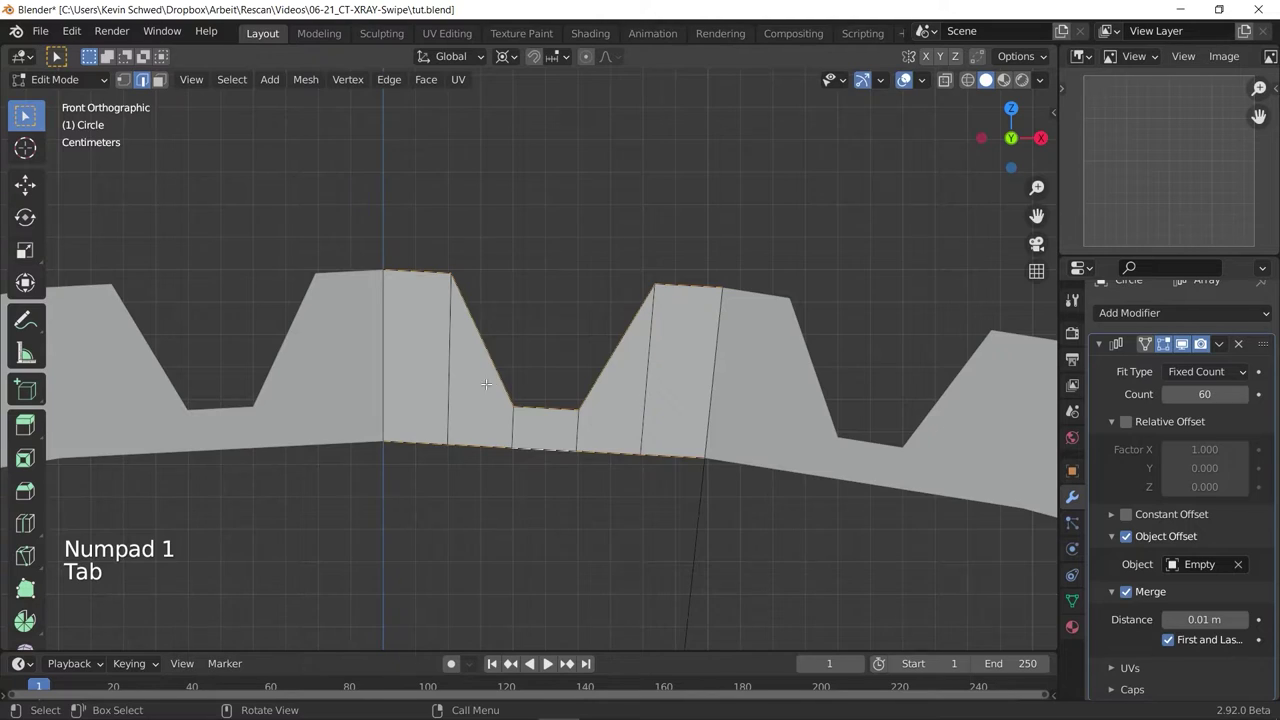
middle_click_drag(486, 383, 498, 307)
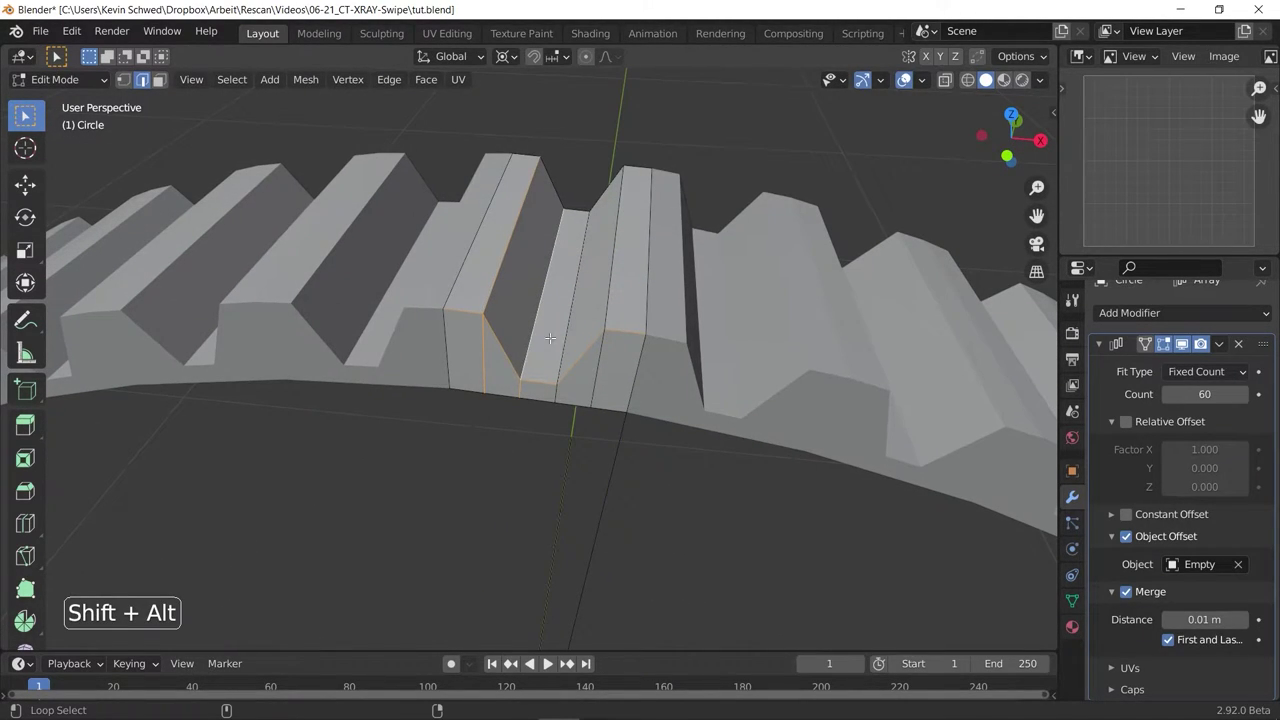
left_click(604, 308, "alt+shift")
middle_click_drag(604, 308, 702, 338)
key("ctrl+b")
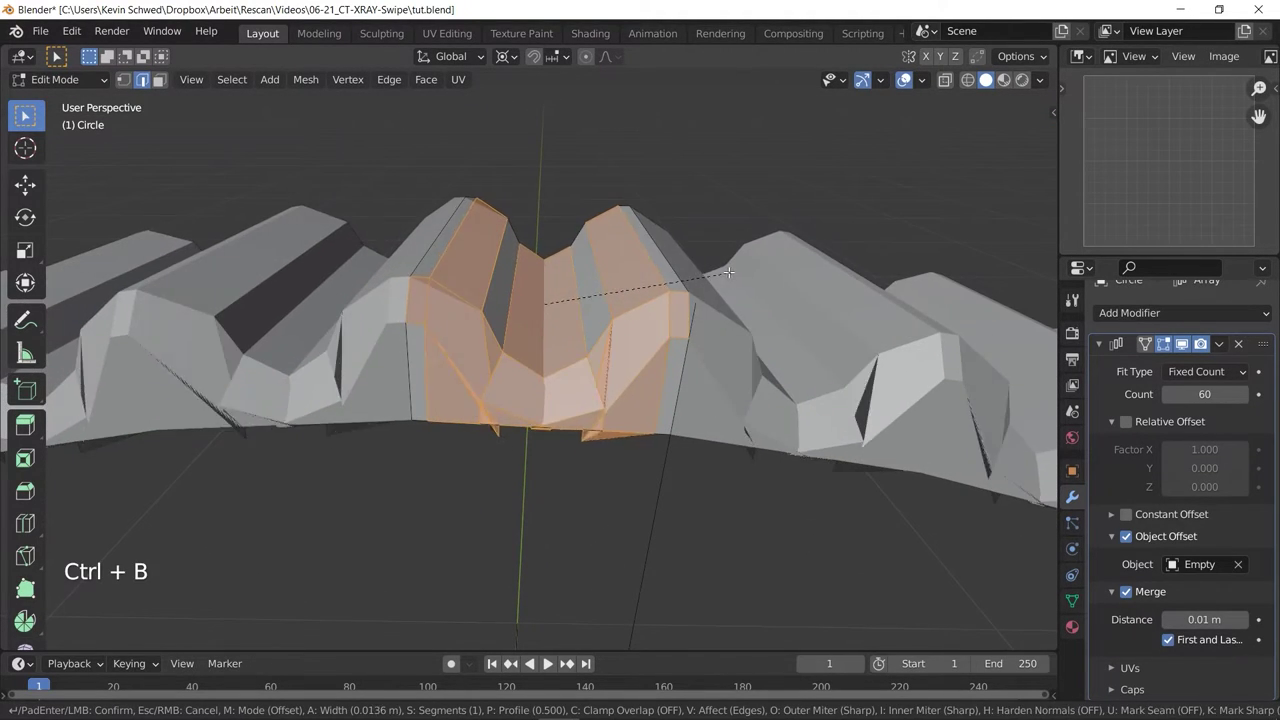
scroll(716, 271, "up", 1)
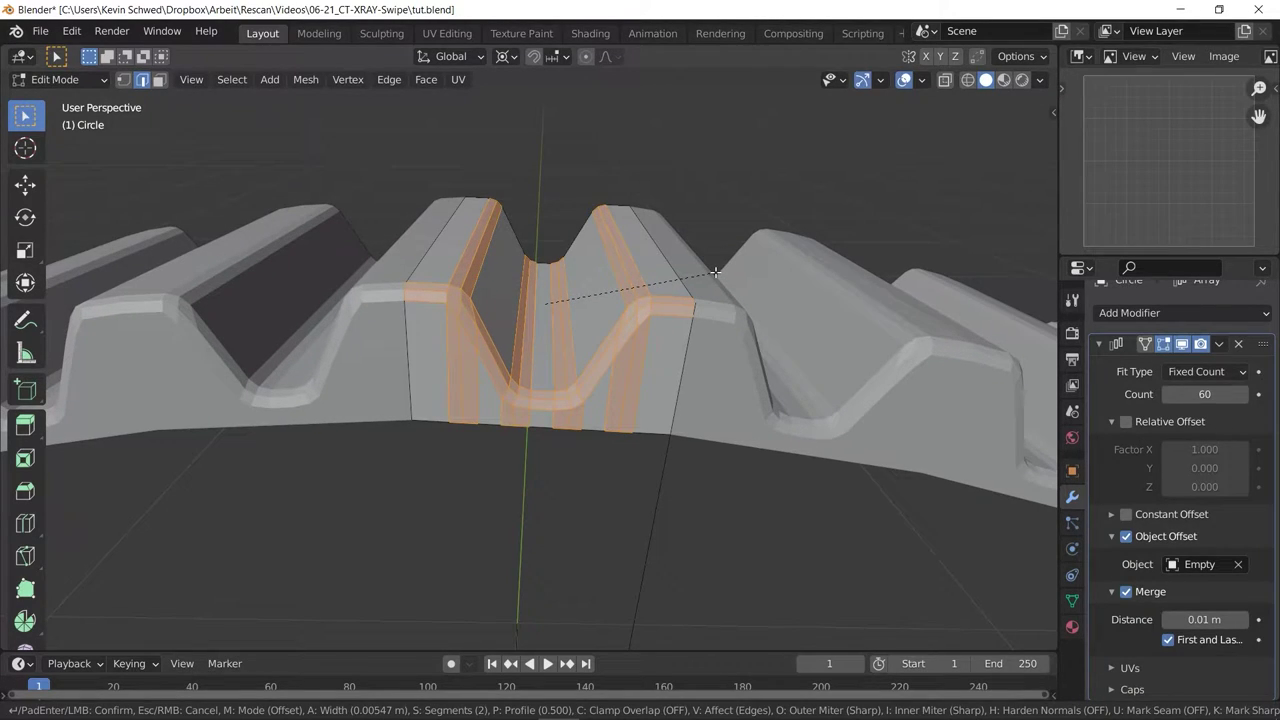
left_click(716, 271)
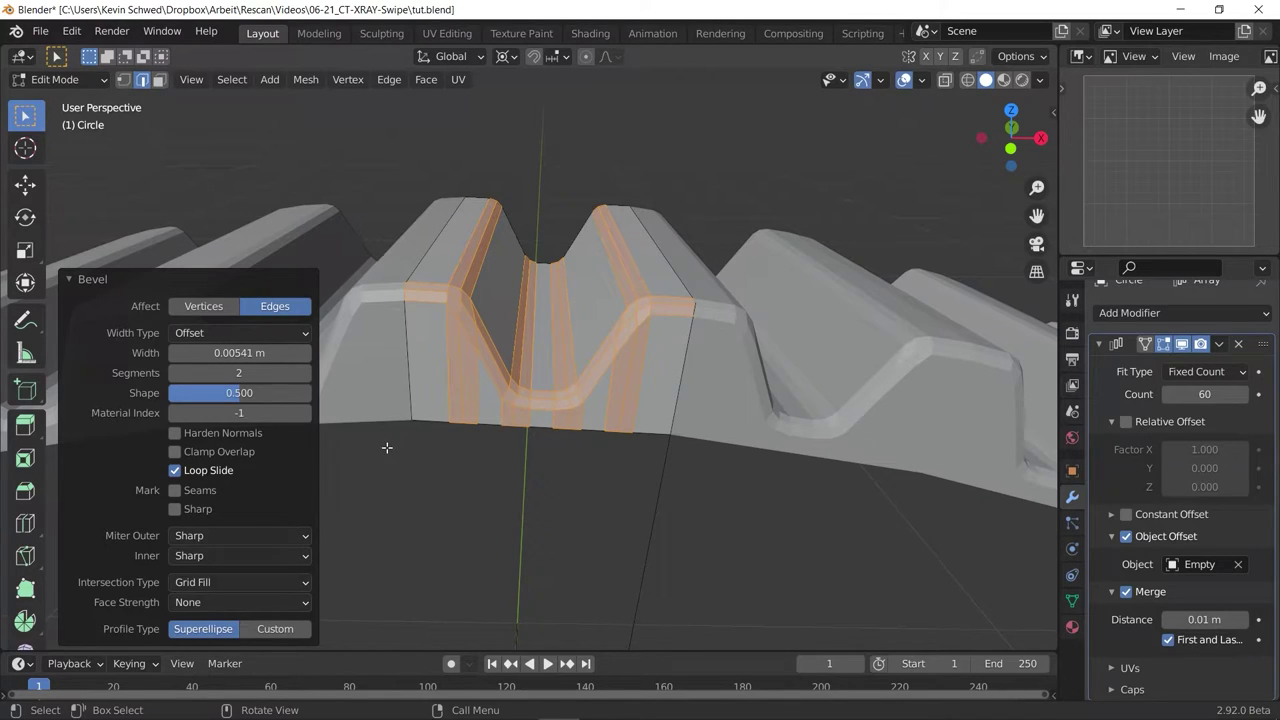
Set the bevel's profile shape to 0.5 and collapse the bevel settings.
mouse_move(239, 393)
left_mouse_down()
mouse_move(287, 393)
mouse_move(215, 393)
mouse_move(245, 393)
left_mouse_up()
left_click(253, 396)
type(".5")
key("Return")
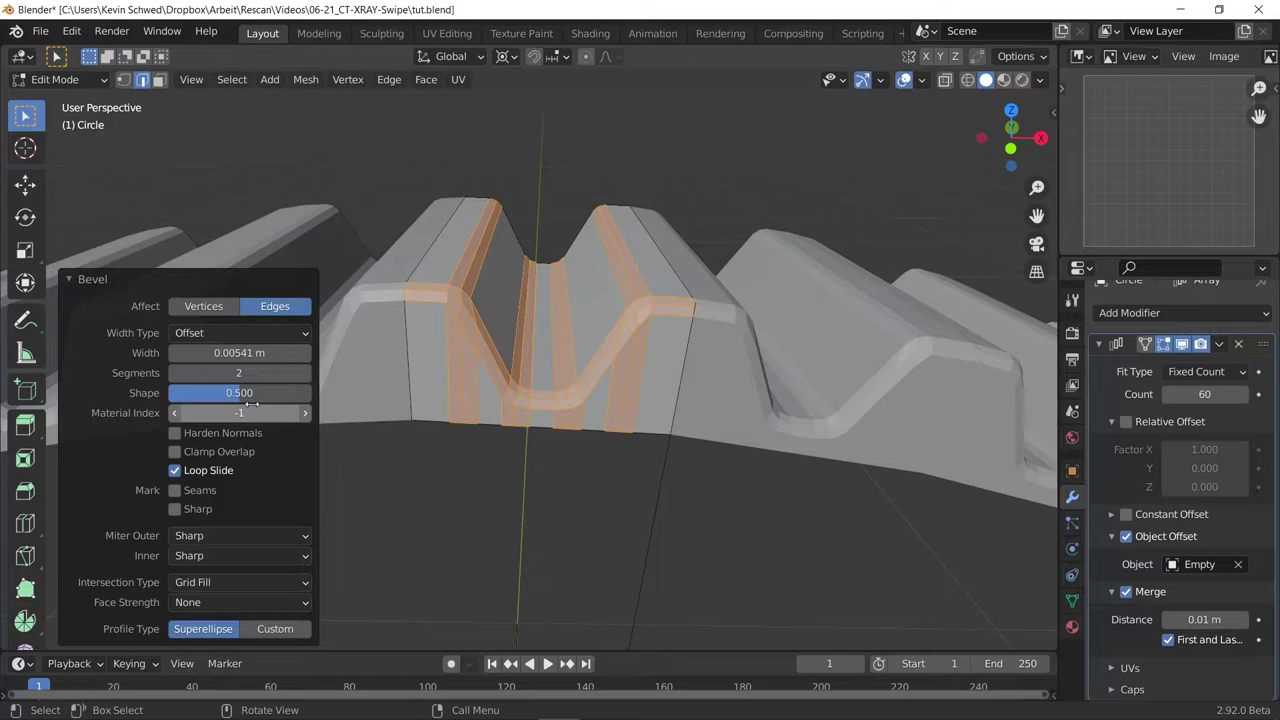
left_click(71, 280)
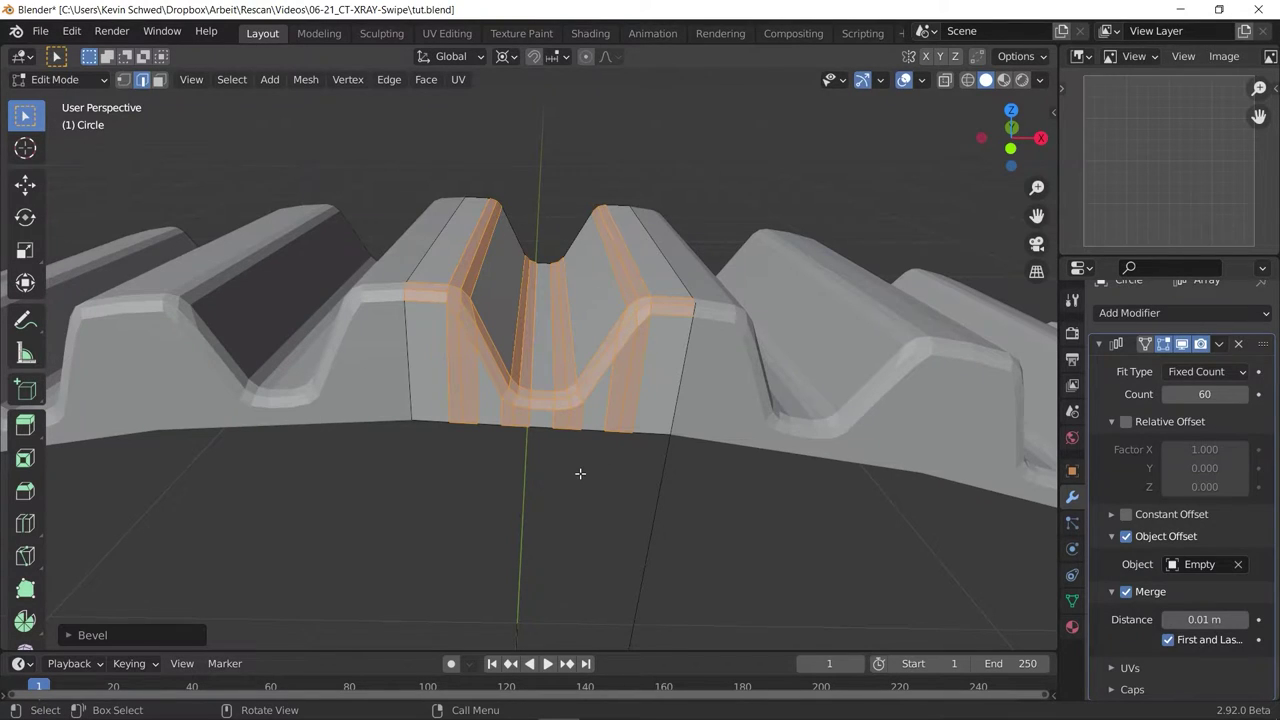
Clear the edge selection, return to Object Mode and shade the wheel smooth.
key("KP_1")
left_click(557, 293)
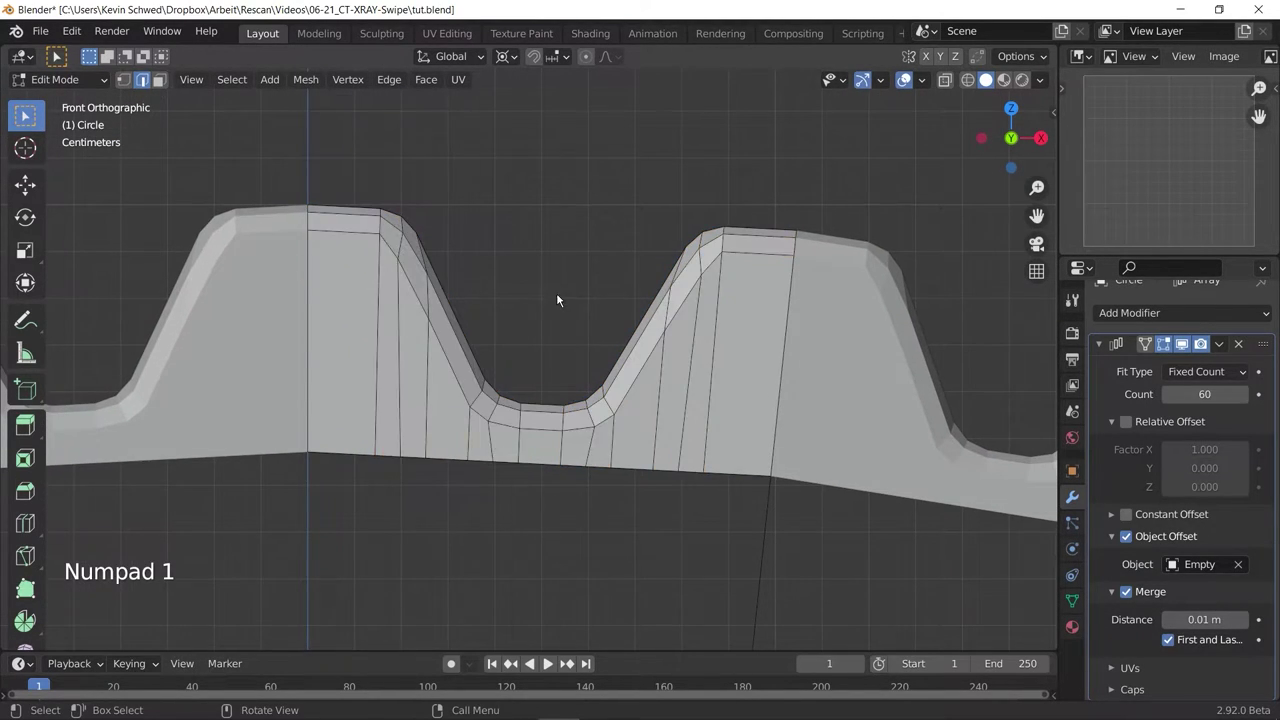
key("Tab")
mouse_move(492, 405)
middle_mouse_down()
mouse_move(586, 397)
mouse_move(595, 427)
mouse_move(608, 385)
middle_mouse_up()
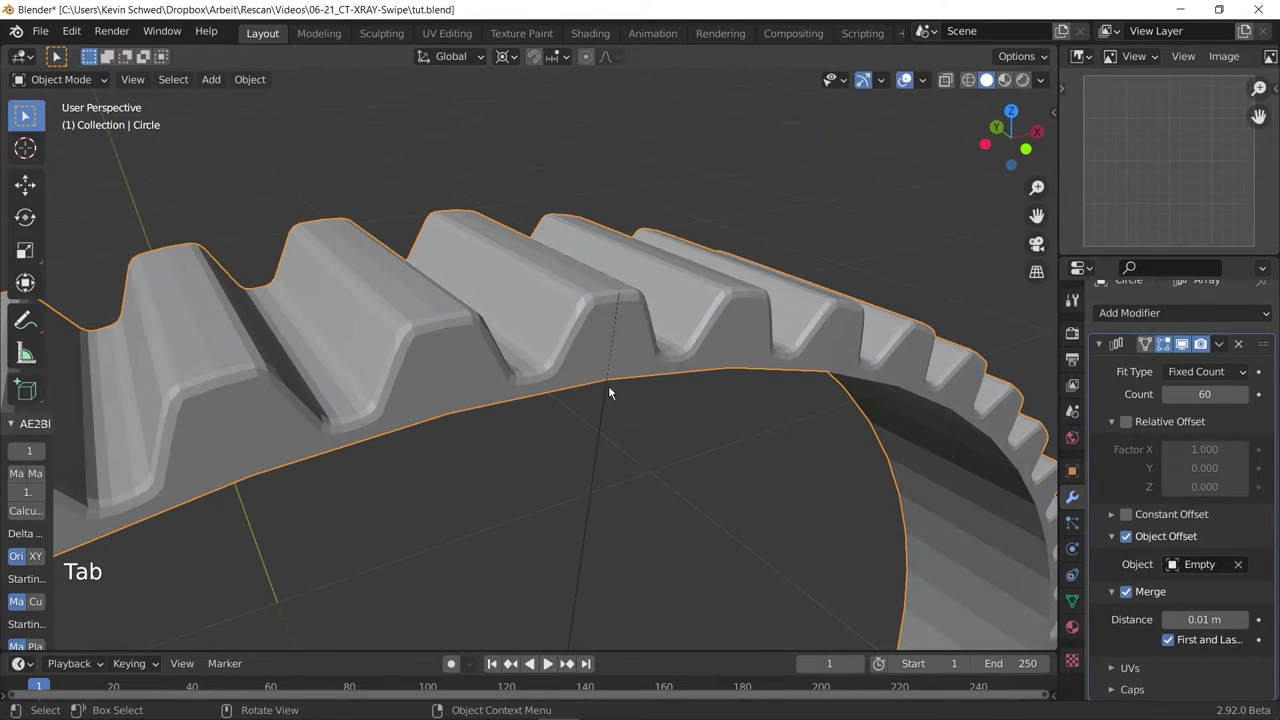
right_click(561, 335)
left_click(490, 321)
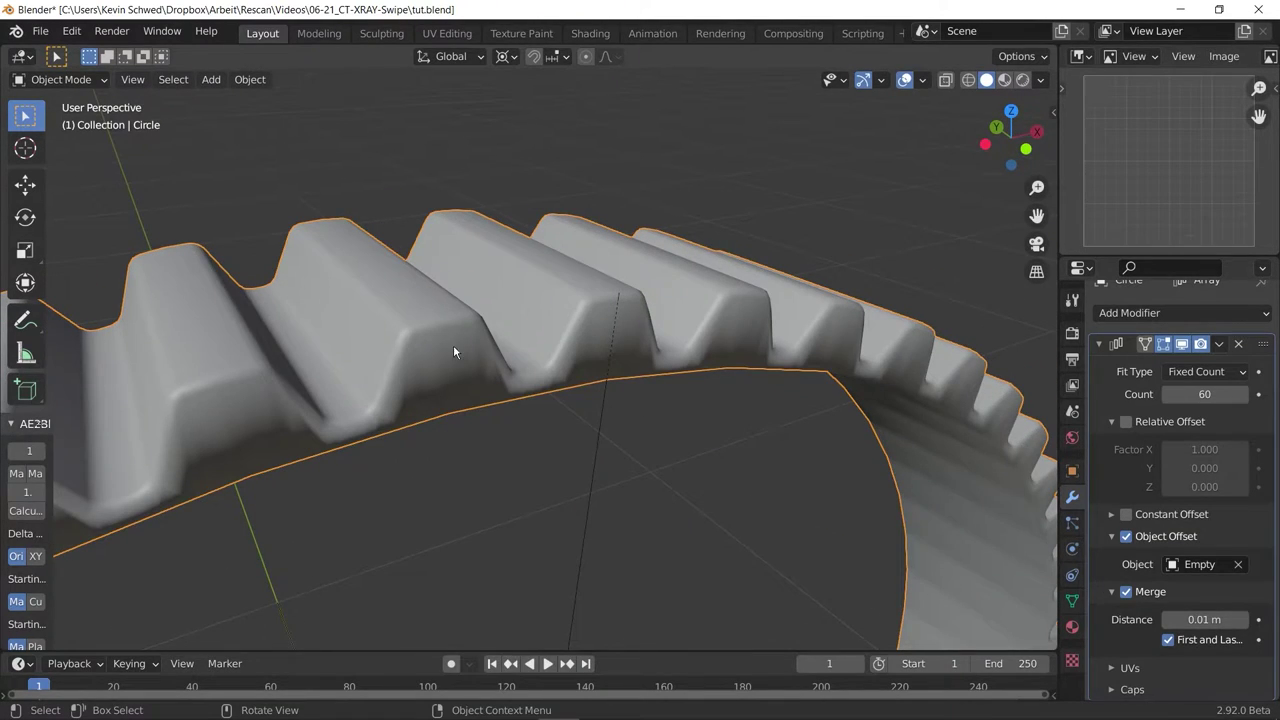
Add an Edge Split modifier to the wheel and set its edge angle to 52°.
left_click(1099, 344)
left_click(1130, 330)
left_click(903, 481)
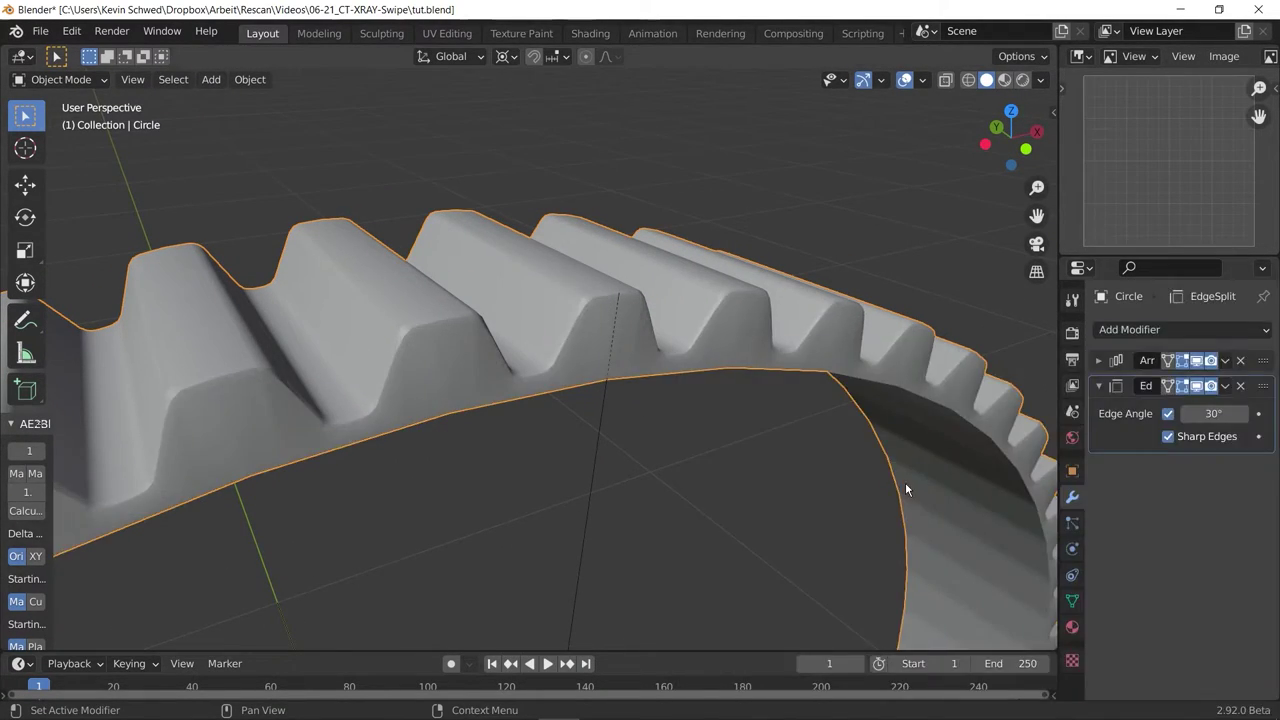
left_click_drag(1213, 413, 1250, 413)
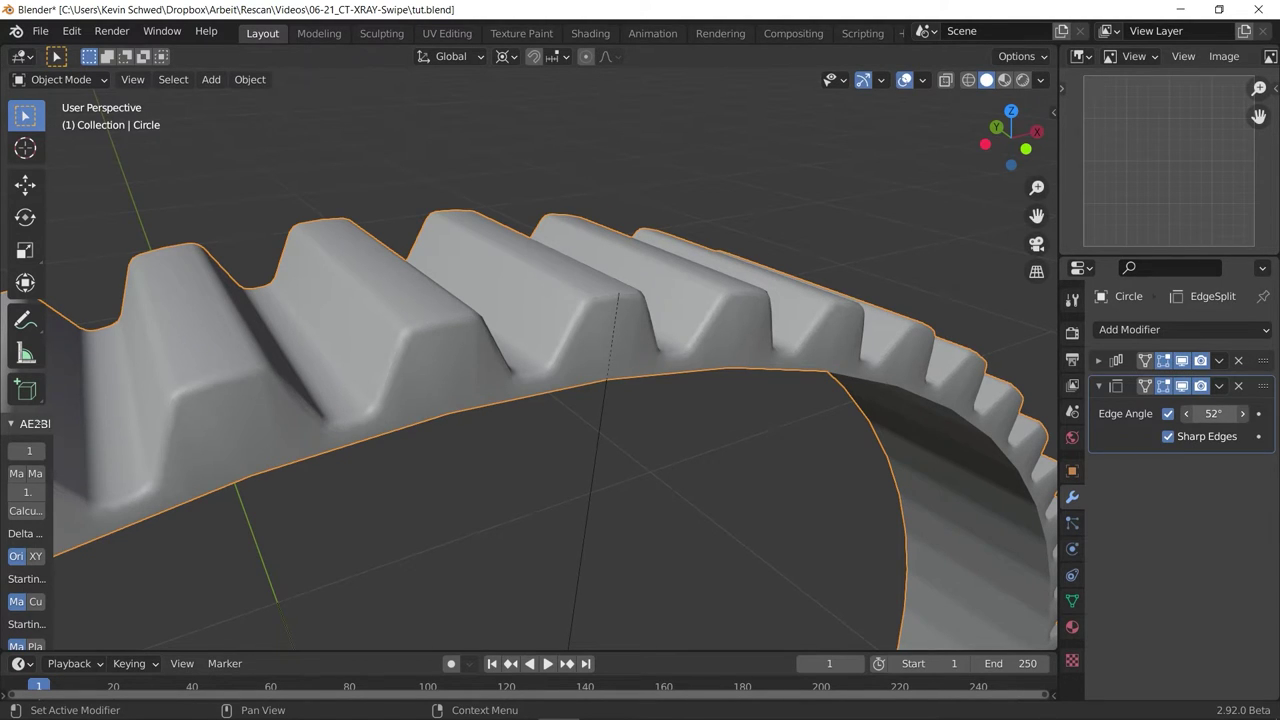
Open the tooth segment in Edit Mode with vertex selection in front view and save the file.
mouse_move(815, 454)
middle_mouse_down()
mouse_move(580, 362)
mouse_move(548, 424)
middle_mouse_up()
key("Tab")
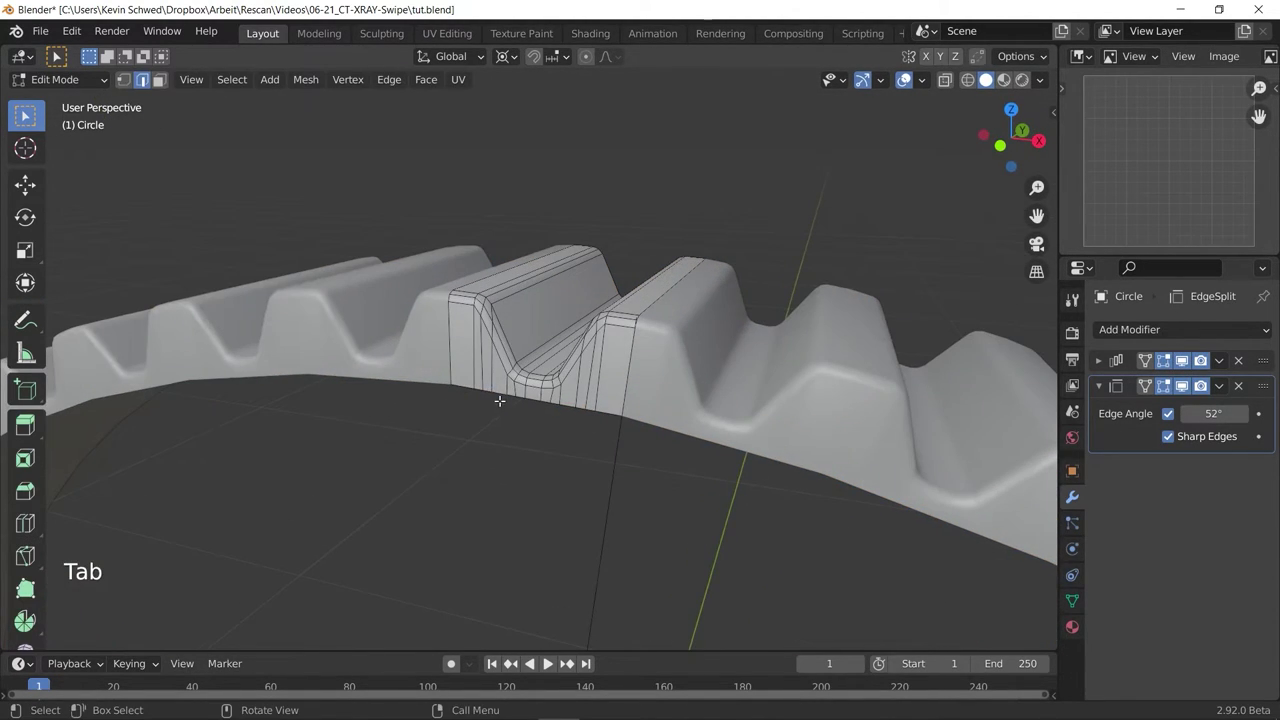
key("alt+KP_3")
key("KP_1")
key("alt+KP_1")
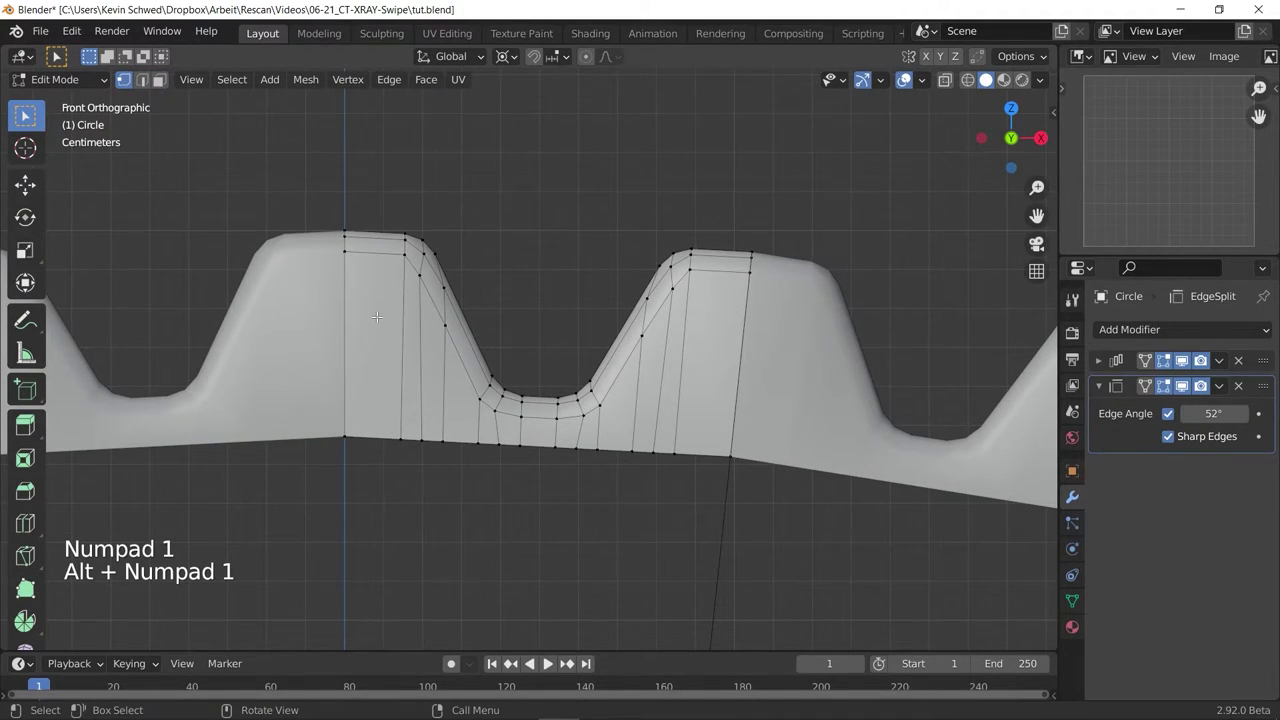
key("ctrl+s")
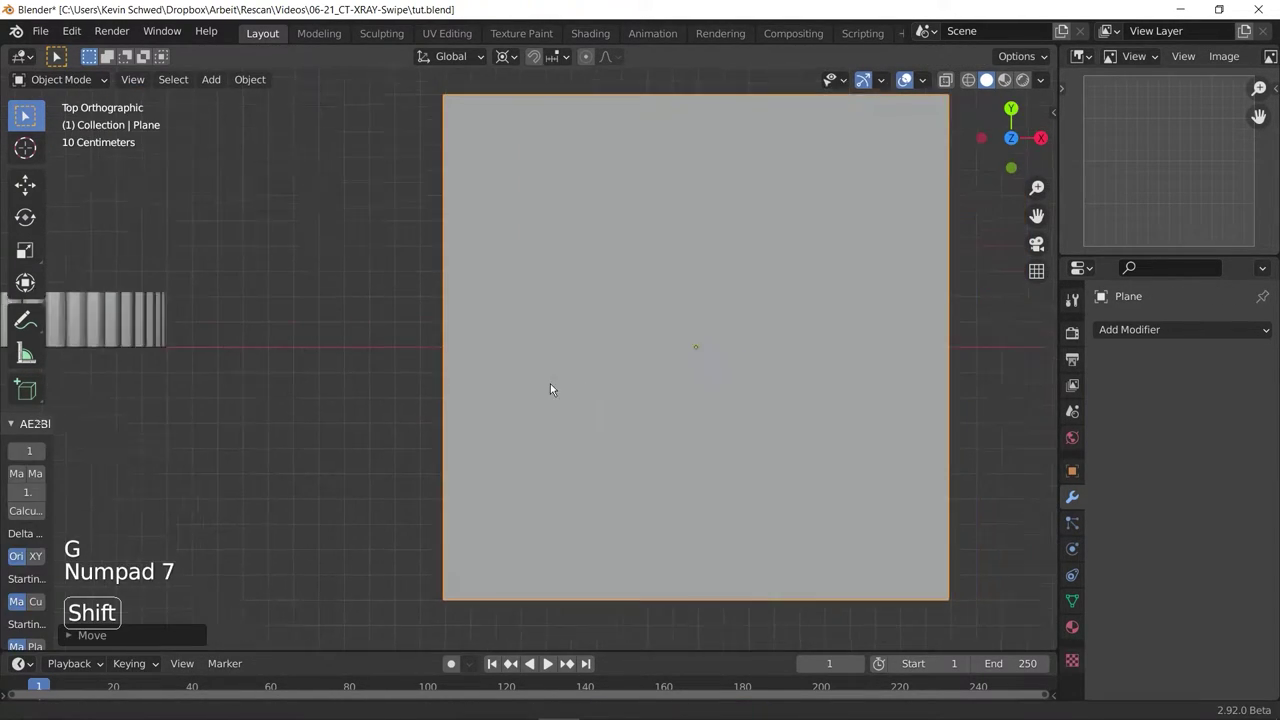
Divide the demonstration plane into a 4 by 4 grid with three centred loop cuts in each direction.
key("Tab")
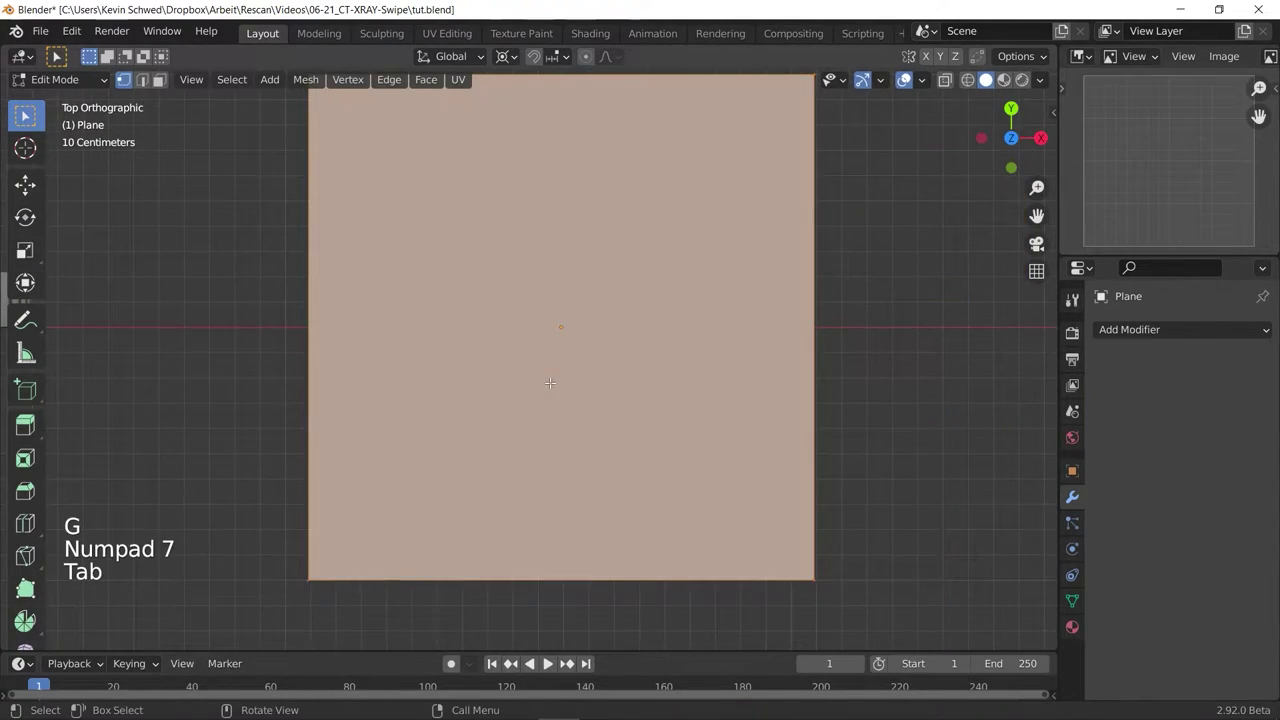
scroll(550, 382, "down", 2)
key("ctrl+r")
scroll(516, 179, "up", 3)
scroll(516, 179, "down", 1)
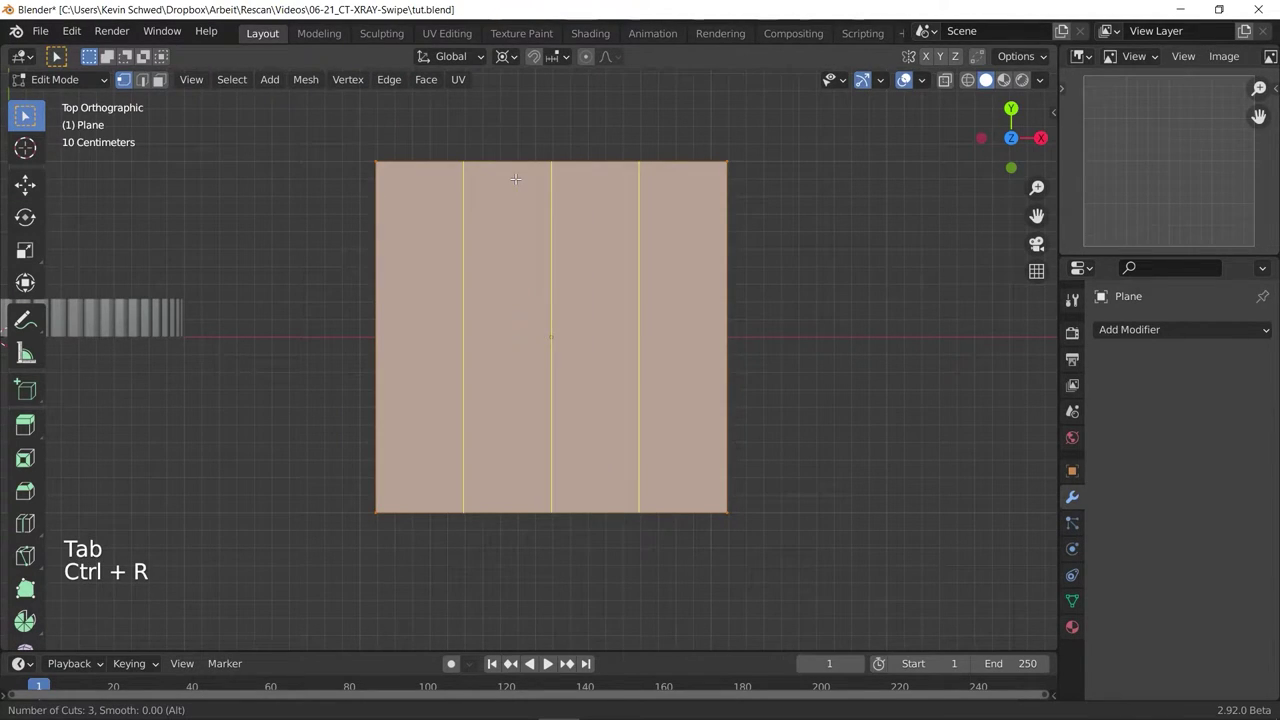
left_click(516, 181)
right_click(538, 231)
key("ctrl+r")
scroll(566, 350, "up", 2)
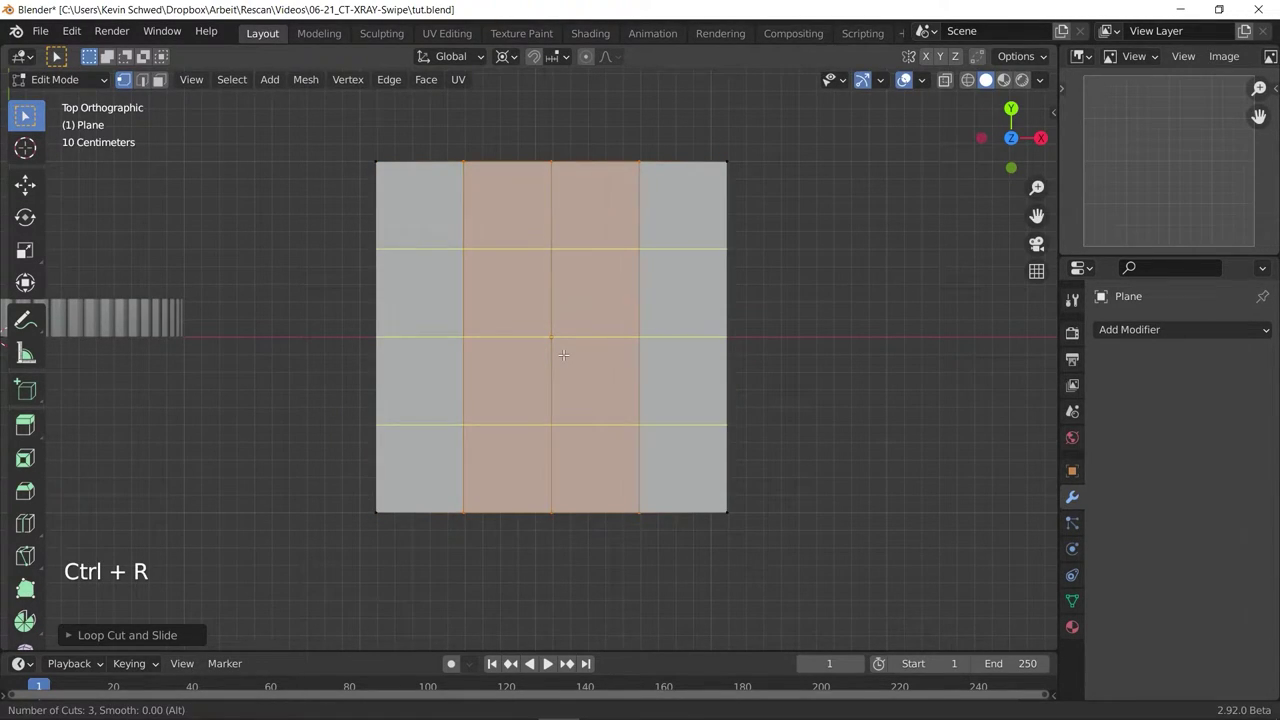
left_click(564, 349)
right_click(555, 420)
Merge the three inner vertices of the plane's middle column at their center.
key("alt+KP_1")
left_click(553, 424)
scroll(554, 423, "up", 2)
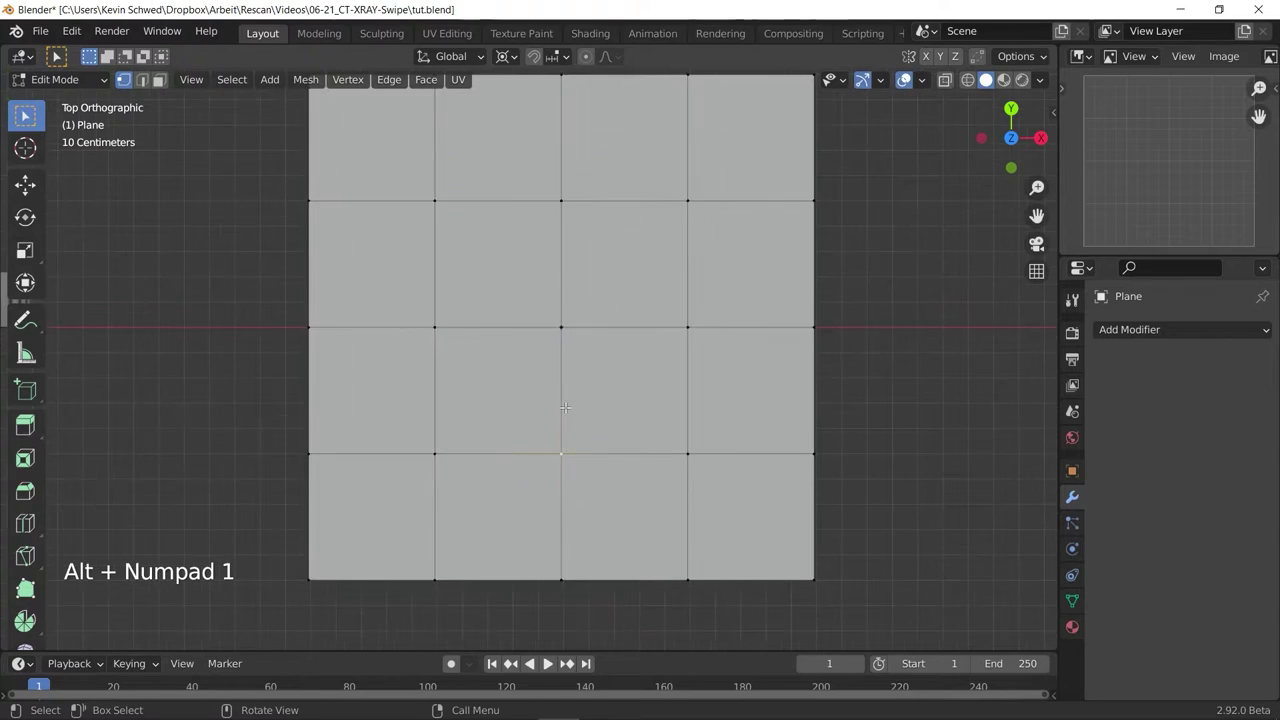
key("m")
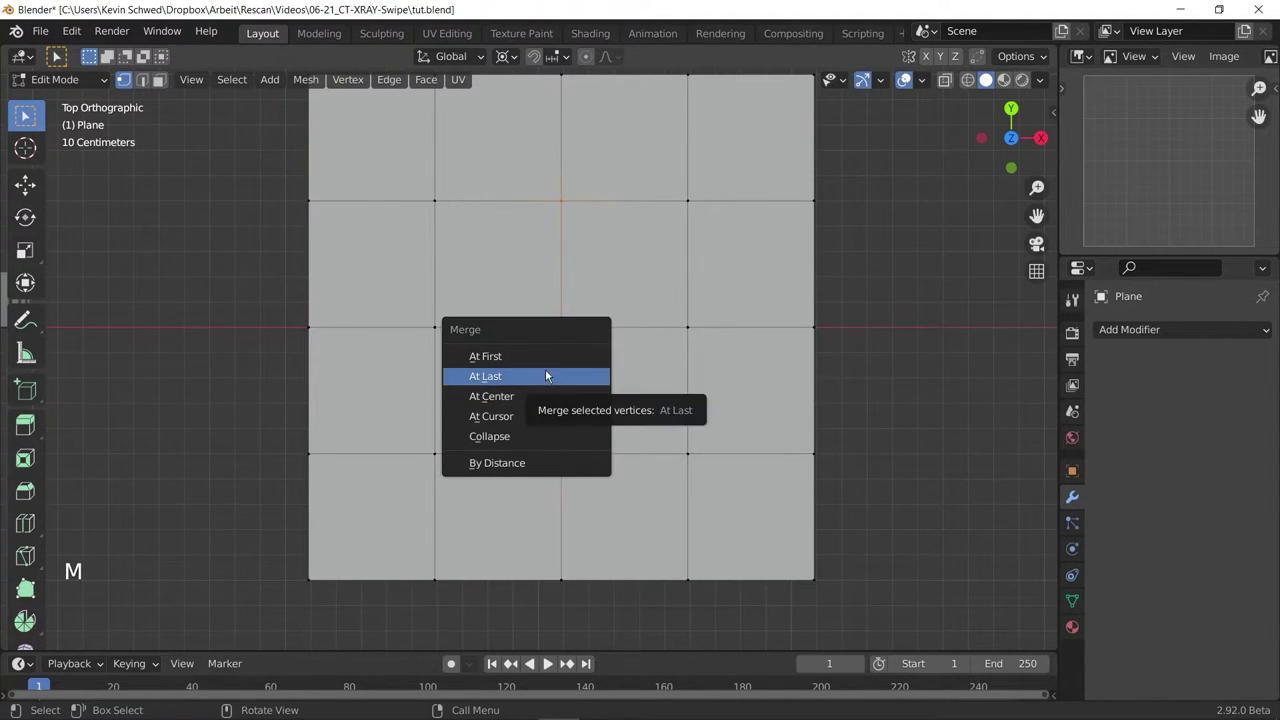
left_click(540, 396)
Dissolve the horizontal edge running from the plane's merged center vertex to its left neighbour.
key("alt+KP_2")
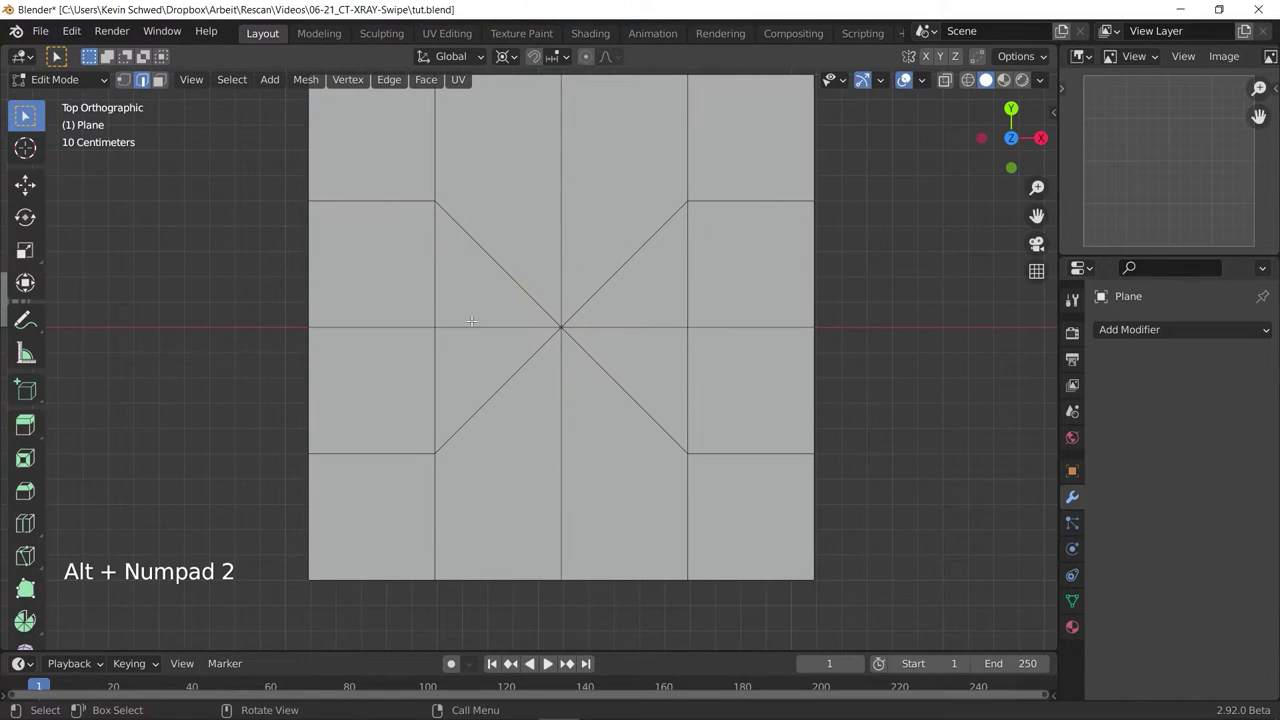
left_click(473, 324)
key("x")
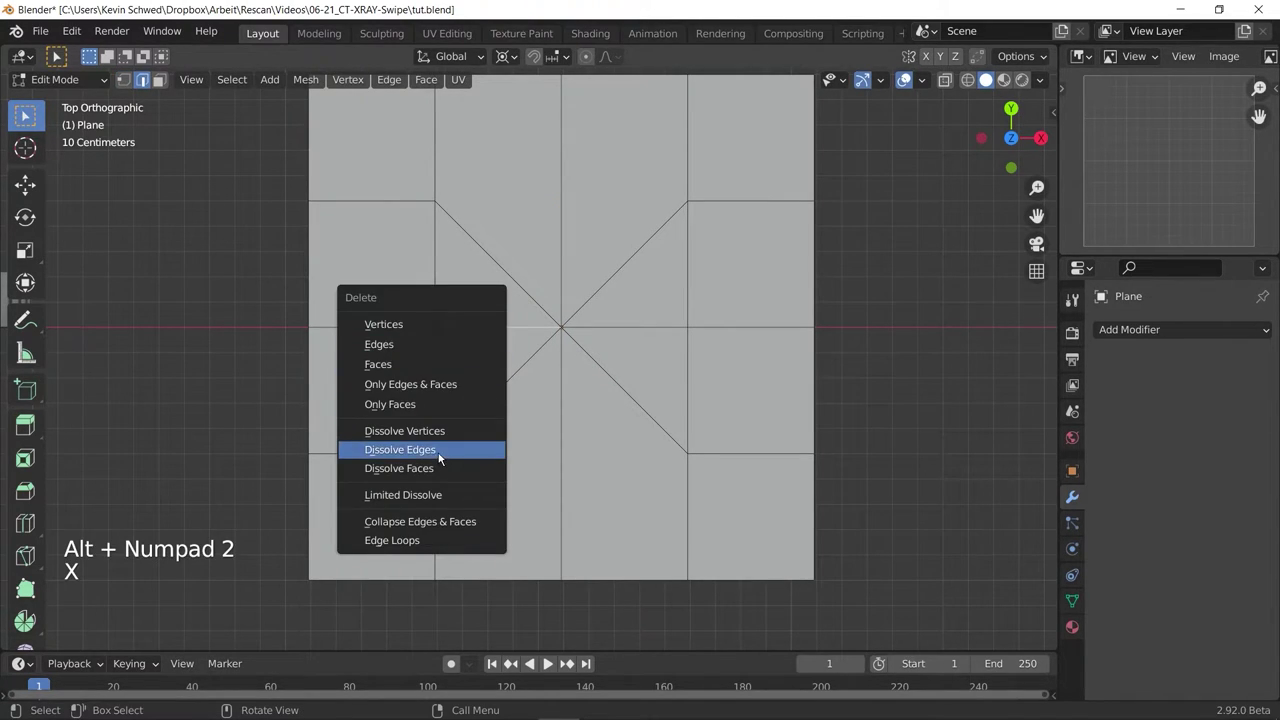
left_click(440, 452)
Dissolve the two diagonal edge loops on the right half of the plane.
left_click(611, 298, "alt")
left_click(615, 400, "alt+shift")
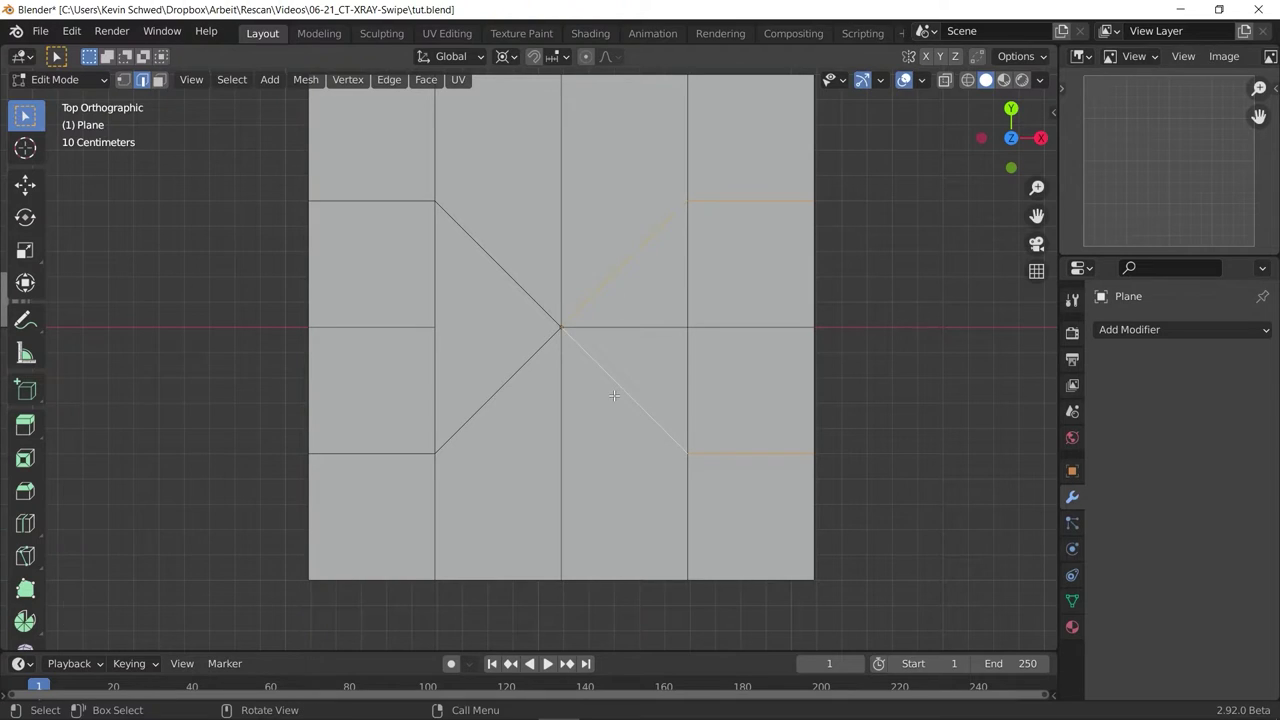
key("x")
left_click(615, 400)
Examine how loop cuts would run through the plane's reduced edge layout without making a cut.
key("alt+KP_1")
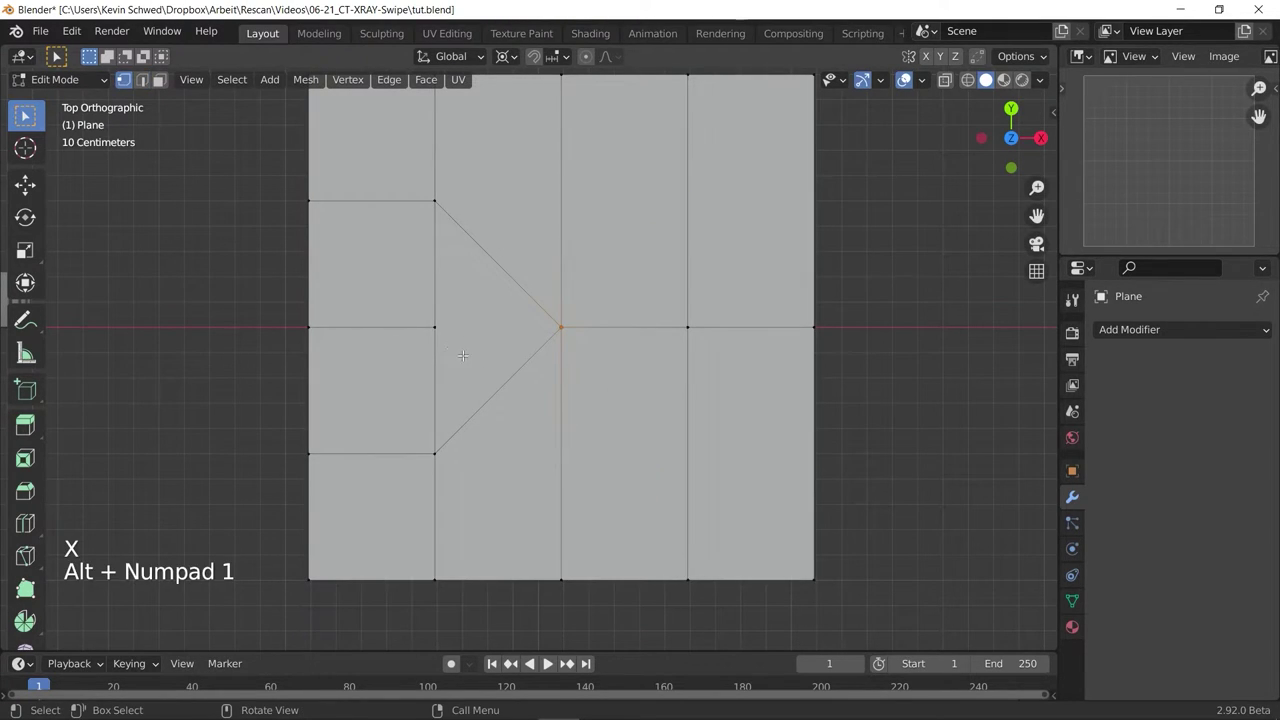
key("ctrl+r")
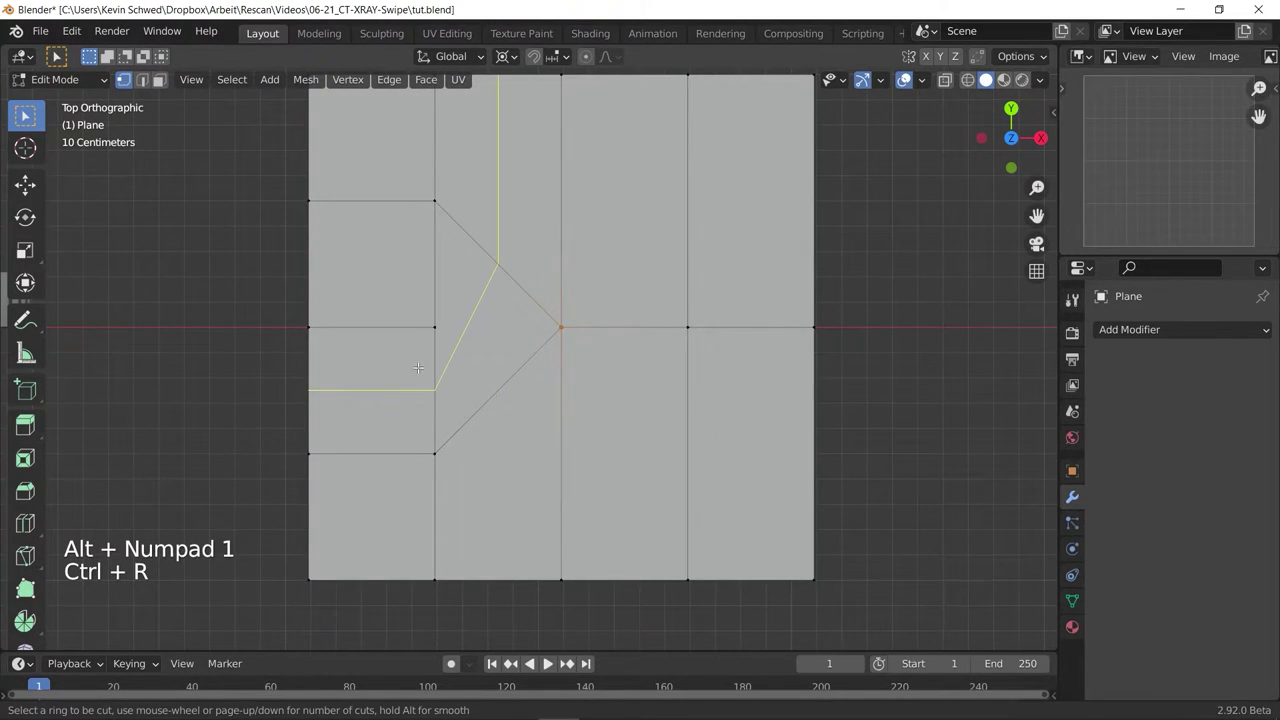
right_click(640, 175)
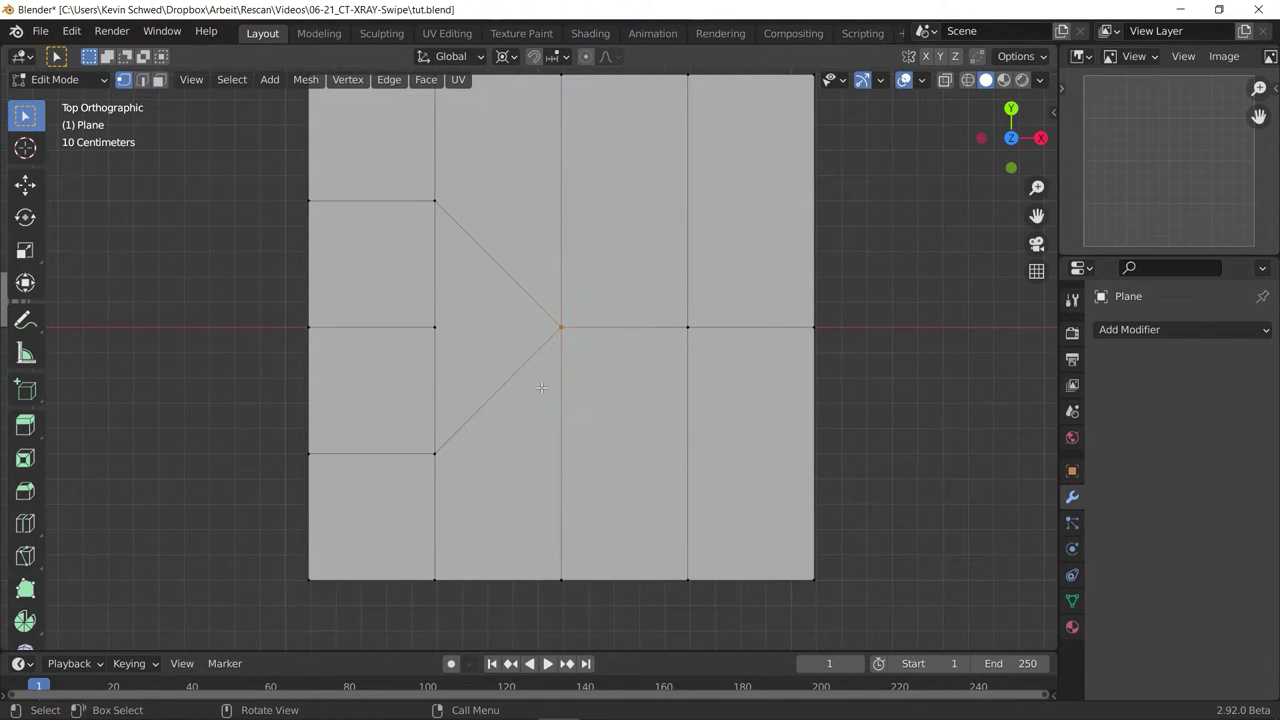
key("Tab")
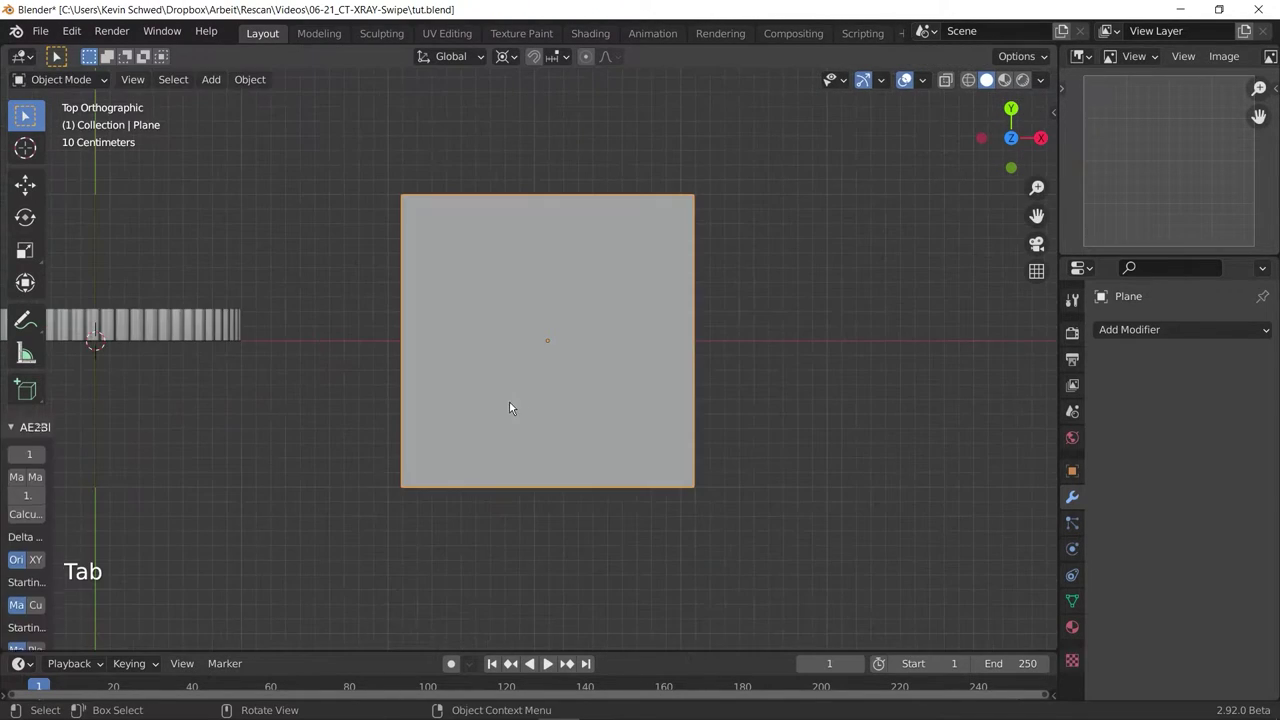
key("Tab")
scroll(509, 407, "up", 2)
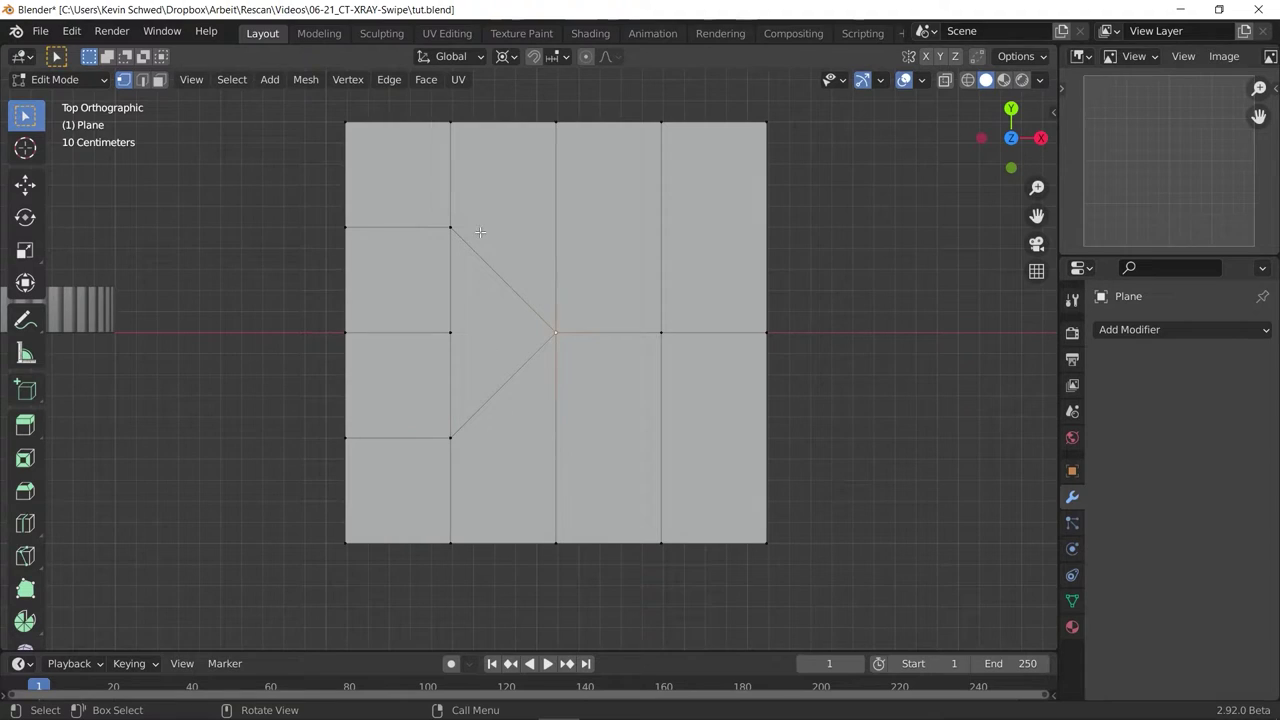
Delete the demonstration plane and open the toothed wheel's segment for editing in front view.
key("Tab")
key("x")
middle_click_drag(456, 377, 880, 371, "shift")
key("KP_1")
middle_click_drag(284, 196, 421, 269, "shift")
left_click(488, 298)
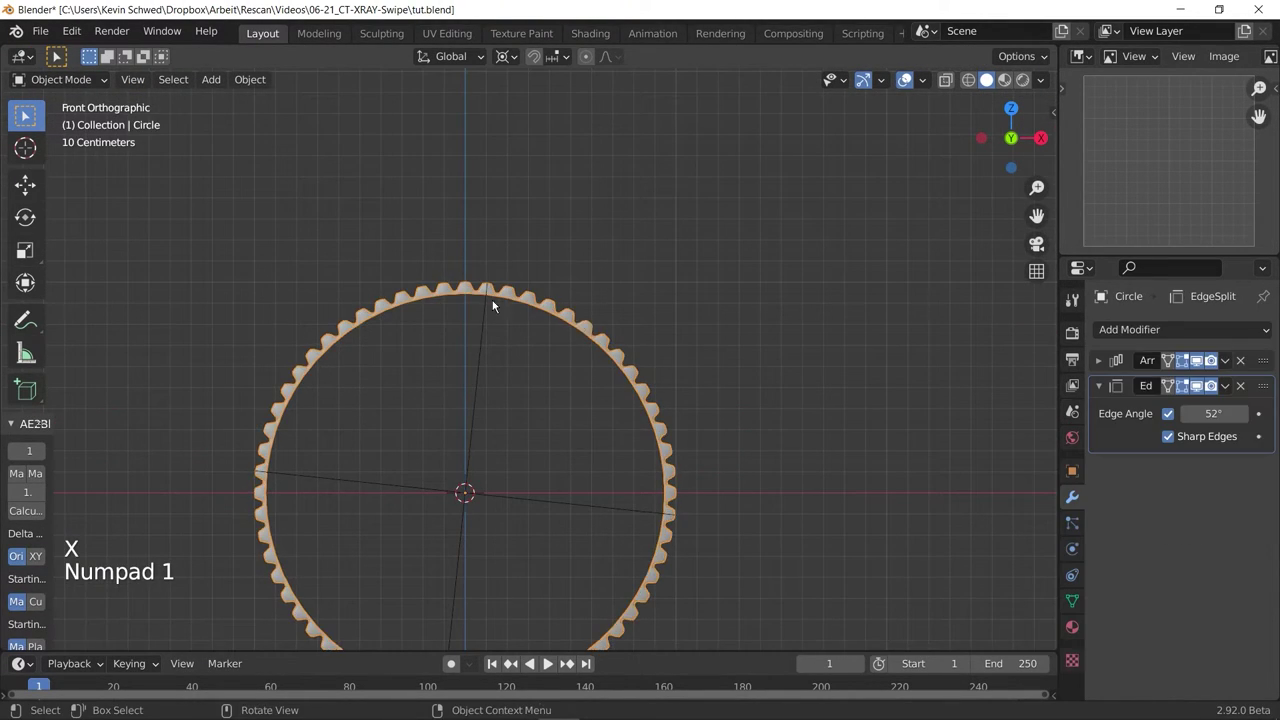
key("Tab")
Merge the three front-face vertices at the left tooth's rounded upper corner into the middle one with At Last.
scroll(504, 249, "up", 4)
middle_click_drag(398, 170, 501, 338, "shift")
scroll(489, 330, "up", 5)
key("ctrl+alt+period")
scroll(478, 351, "down", 6)
scroll(478, 351, "down", 4)
scroll(501, 338, "up", 3)
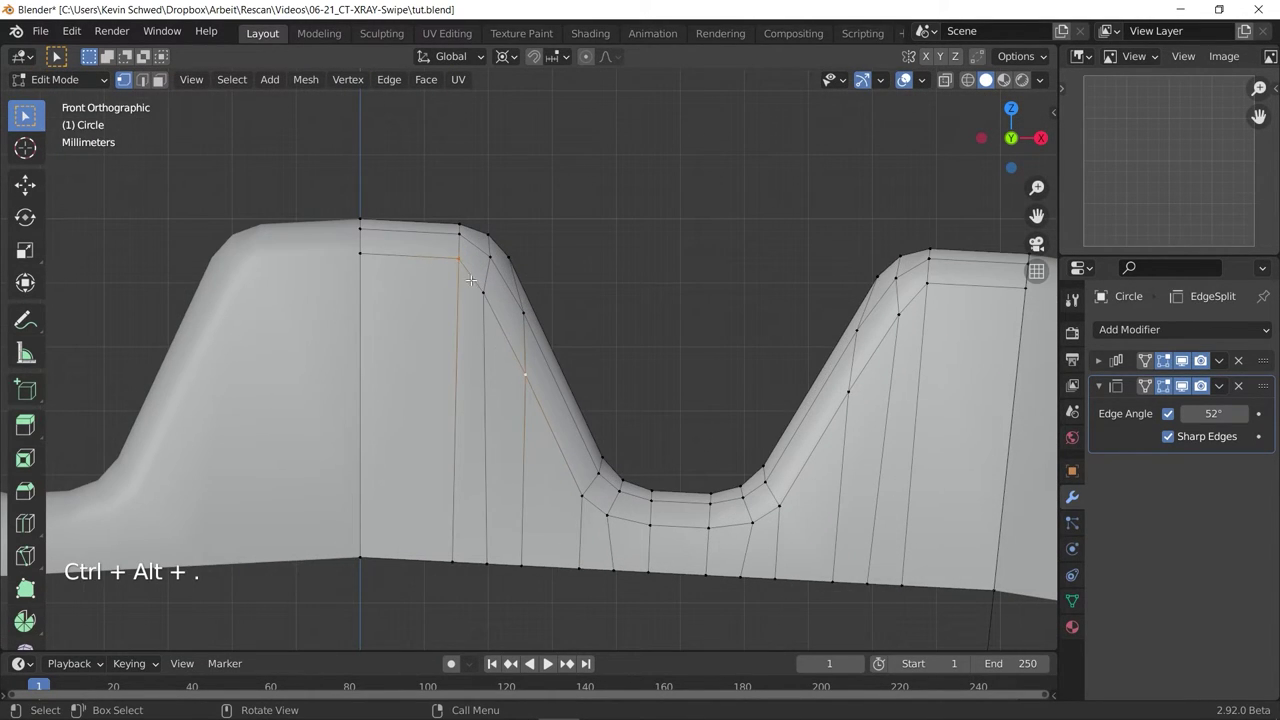
left_click(483, 293, "shift")
key("m")
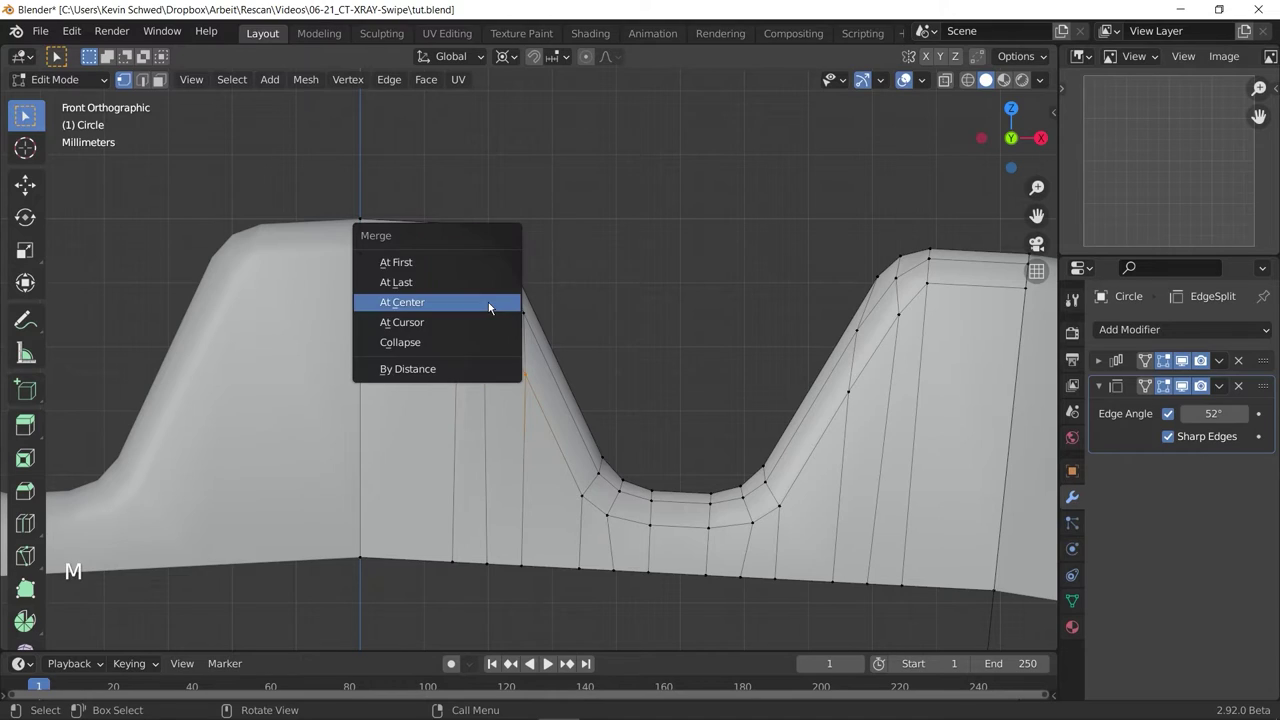
left_click(464, 286)
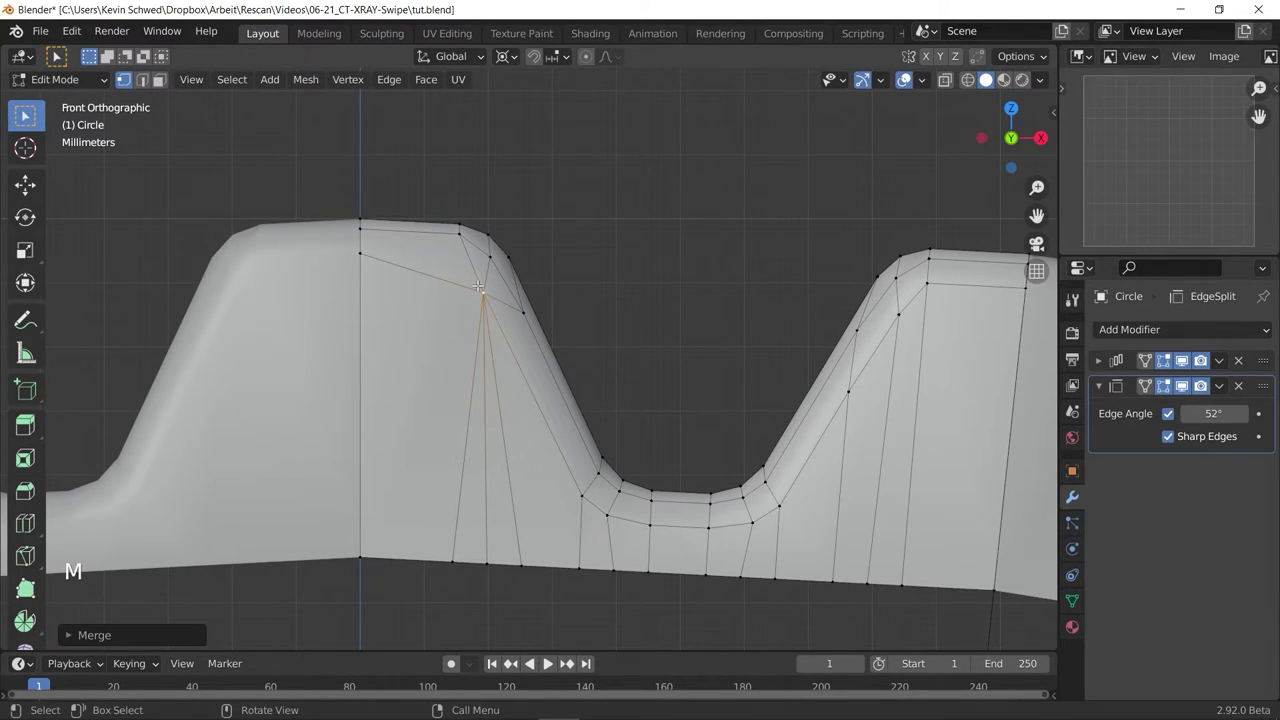
Dissolve the short middle edge joining the merged corner vertex to the rounded bevel.
key("alt+KP_2")
key("x")
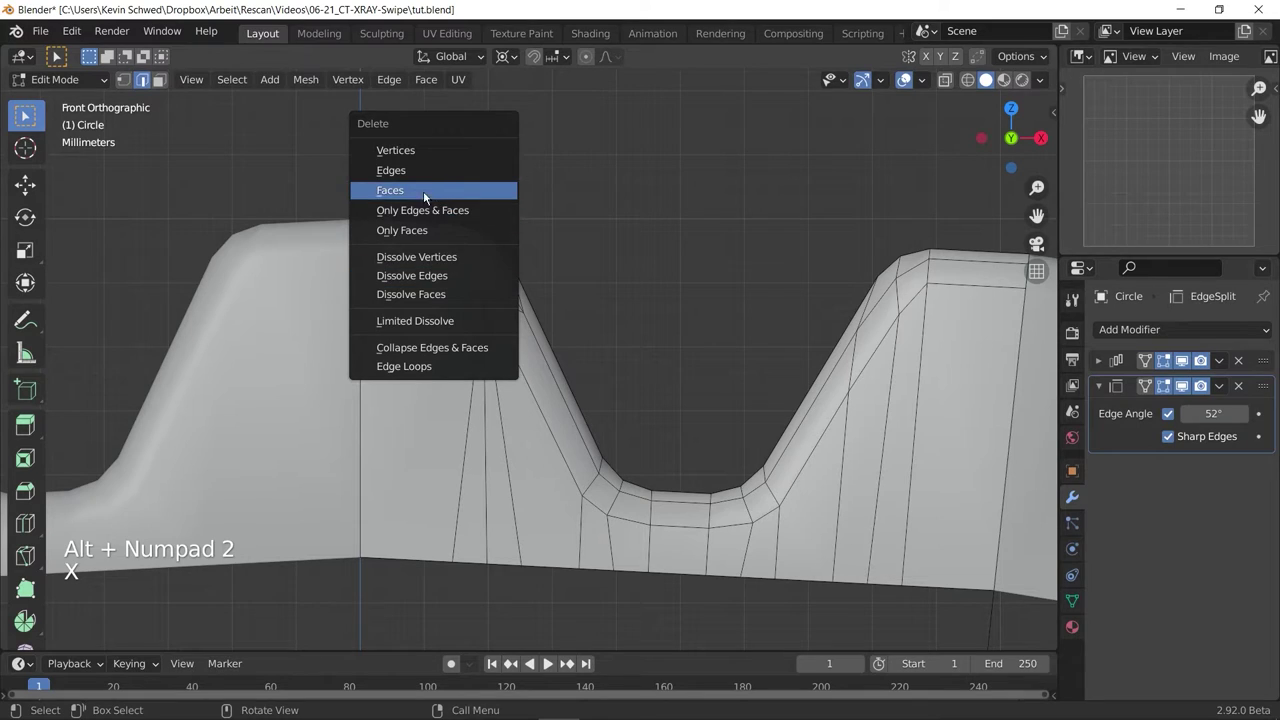
left_click(415, 275)
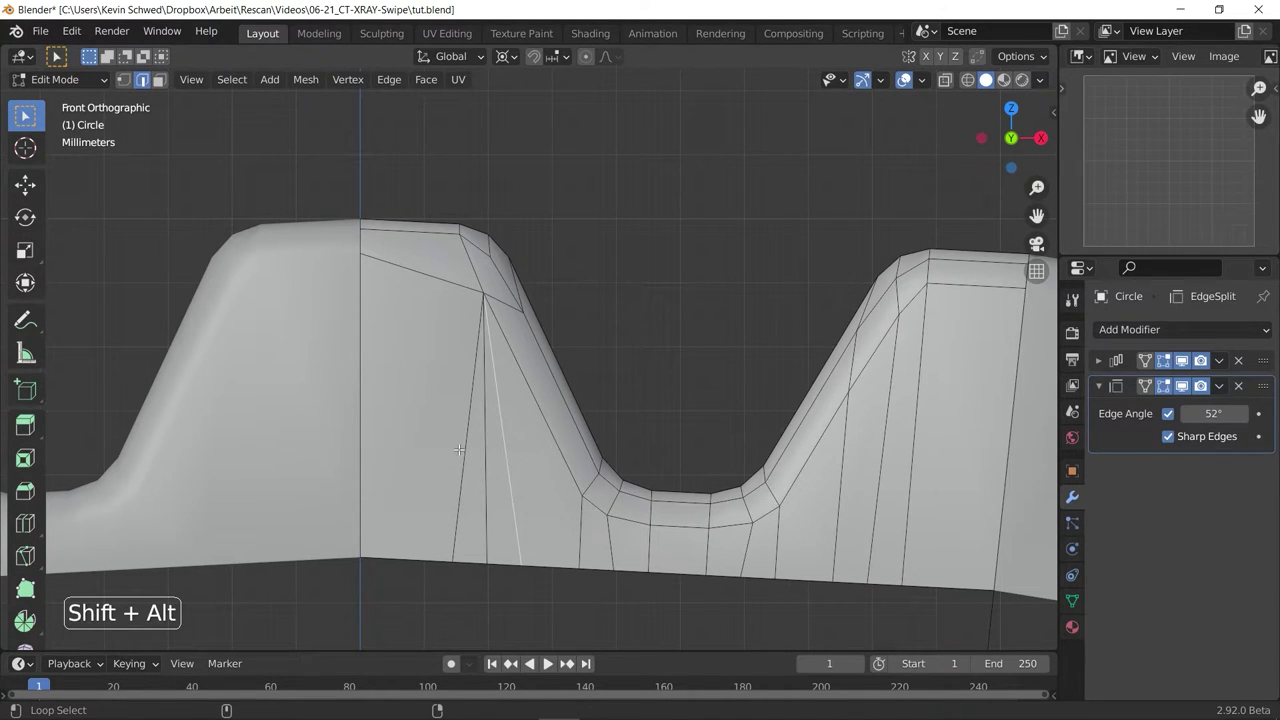
Dissolve the two edge loops flanking the centre edge below the left tooth's merged corner vertex.
left_click(459, 450, "alt+shift")
scroll(486, 531, "down", 4)
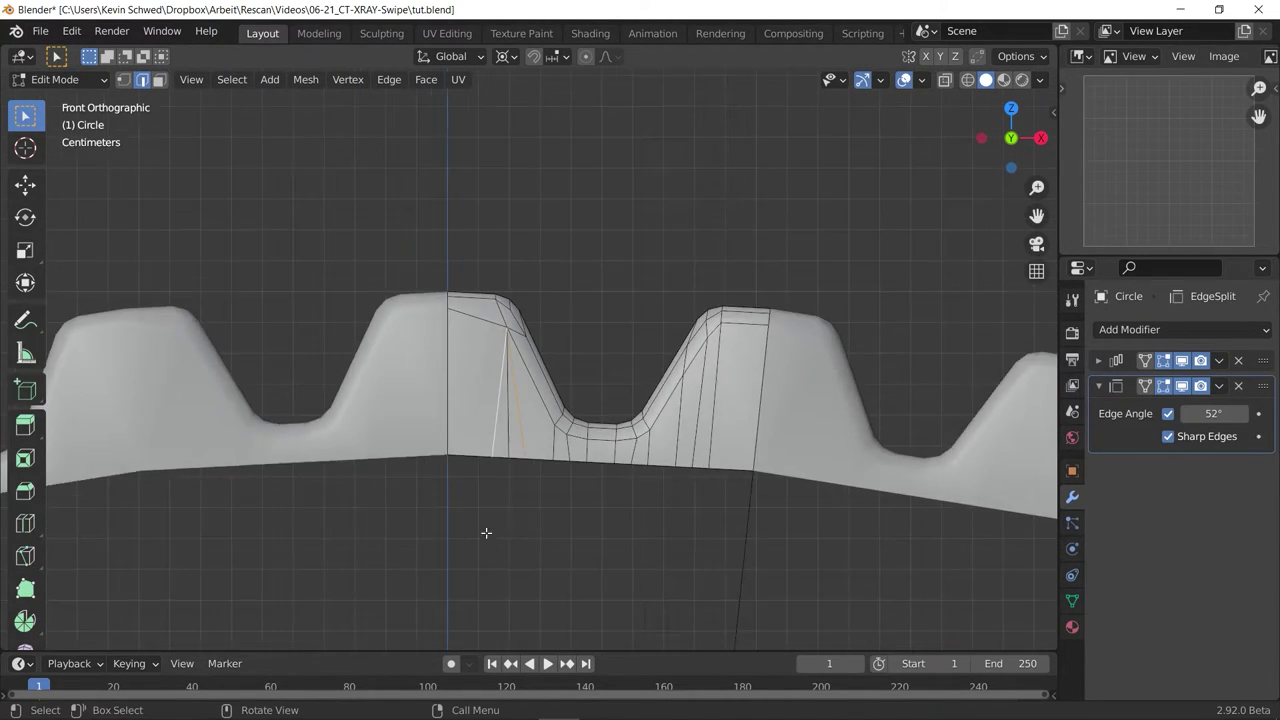
middle_click_drag(486, 531, 497, 425)
key("x")
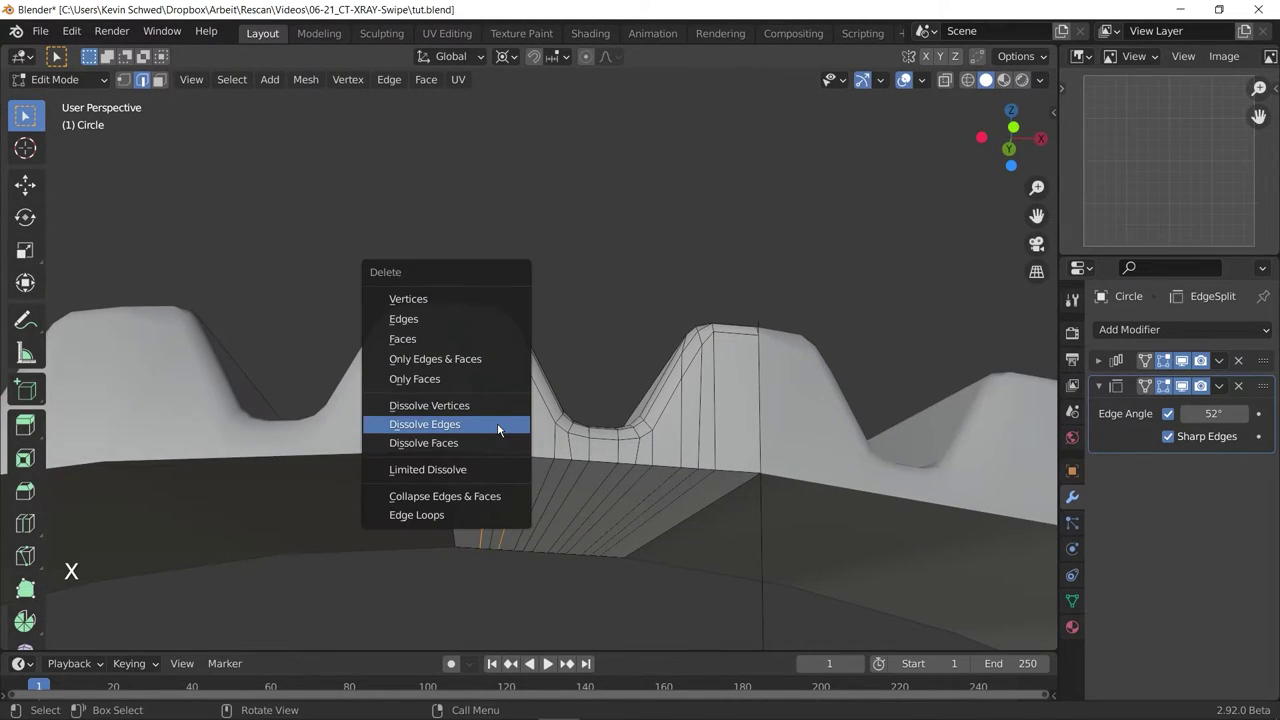
left_click(497, 422)
key("KP_1")
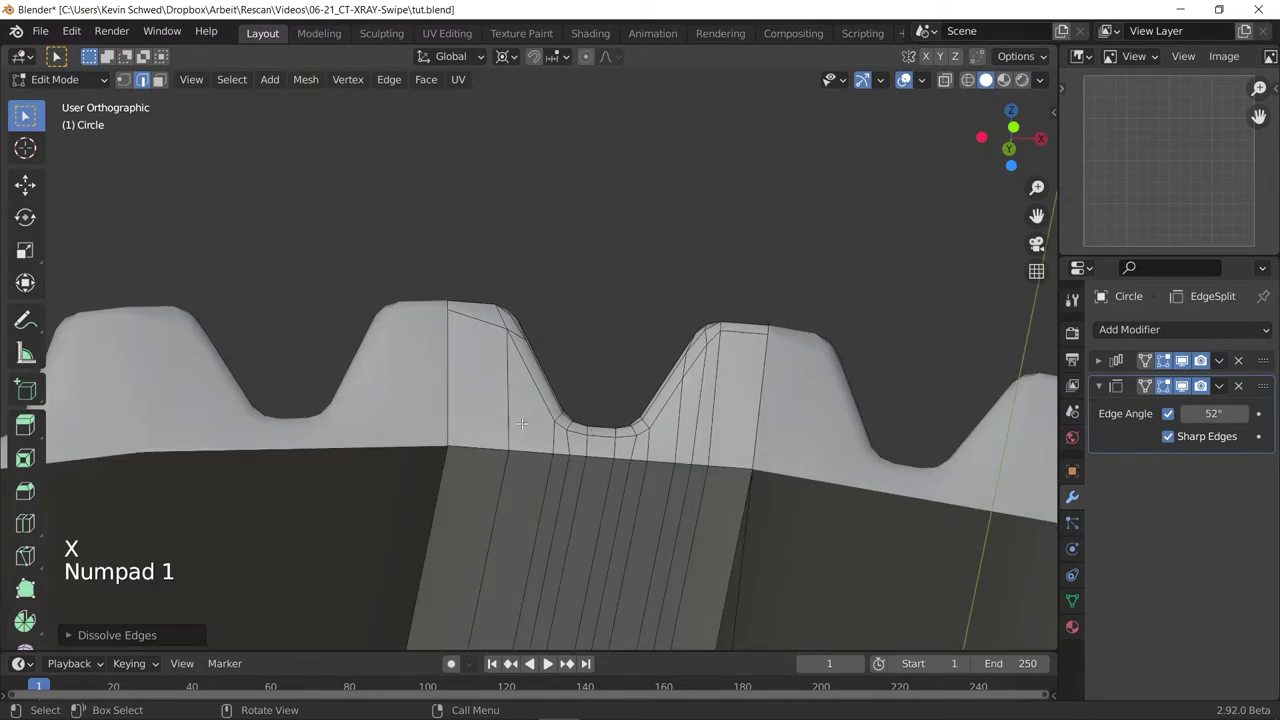
Merge the three front-face vertices at the valley's left corner into the middle one and dissolve the two outer edge loops running down from it.
key("alt+KP_1")
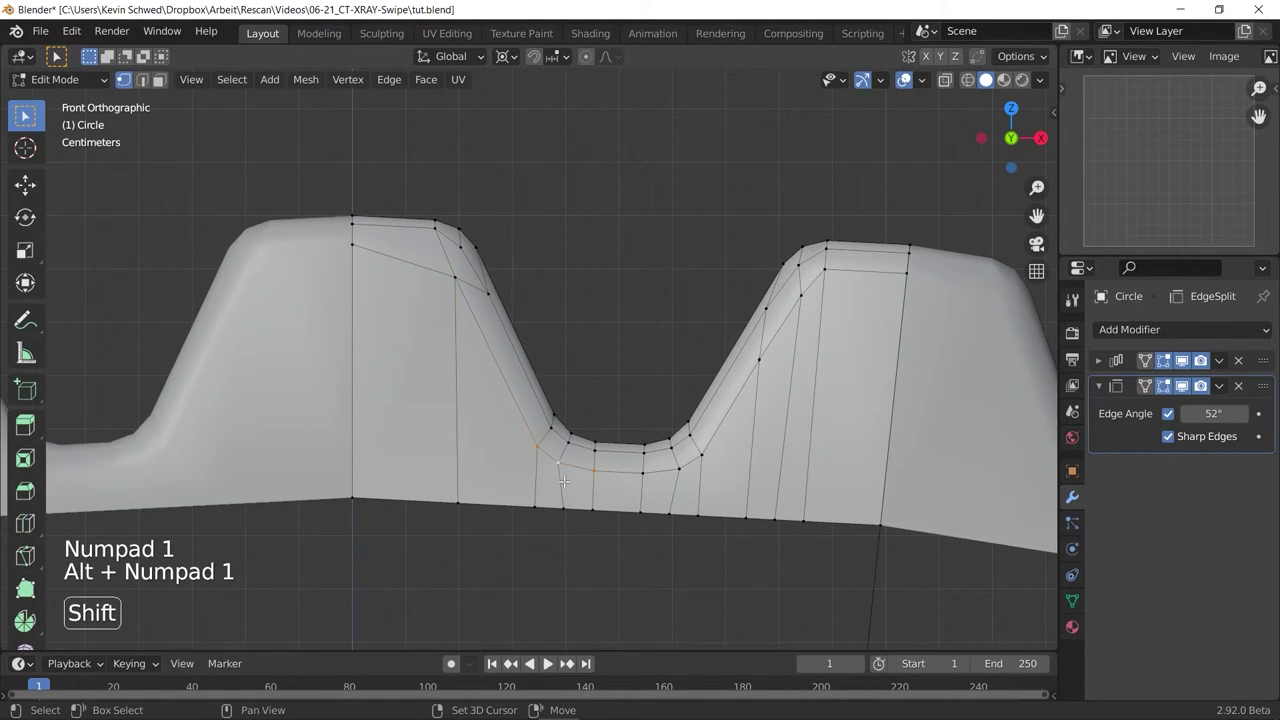
key("m")
left_click(560, 484)
key("alt+KP_2")
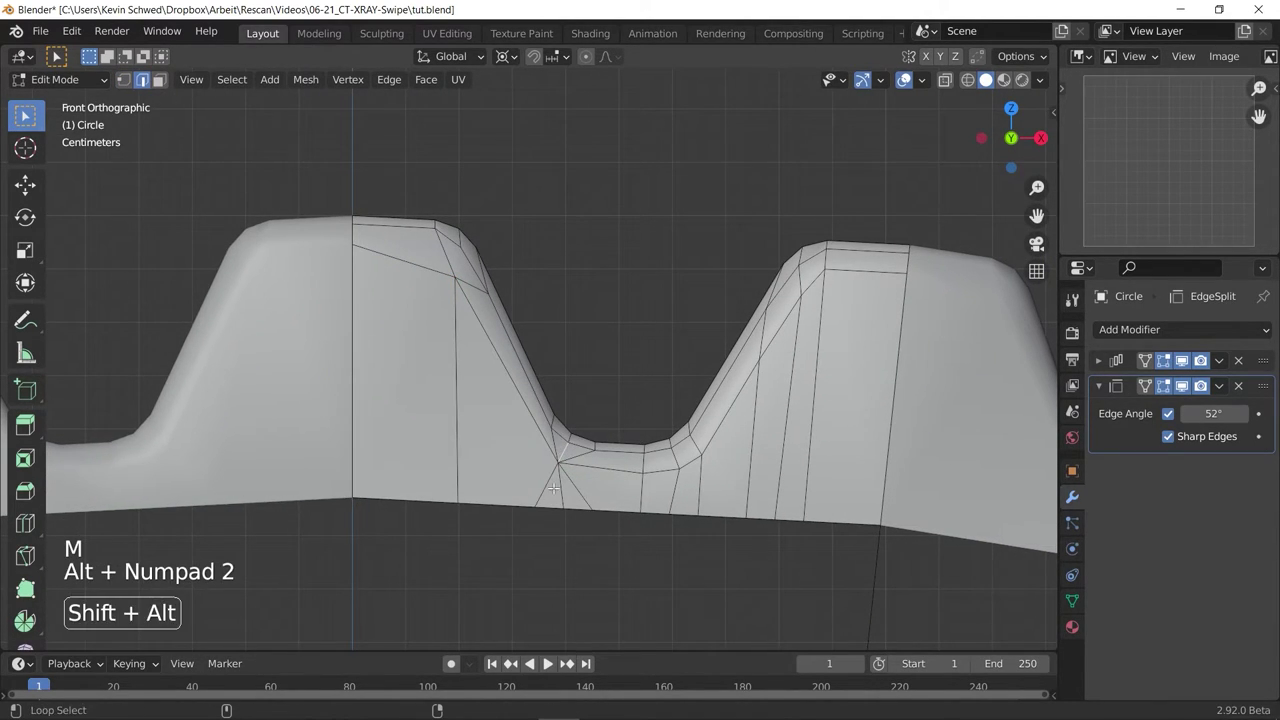
left_click(547, 488, "alt+shift")
left_click(577, 488, "alt+shift")
key("x")
left_click(582, 489)
Merge the three front-face vertices at the valley's right corner into the middle one.
middle_click_drag(583, 490, 478, 456, "shift")
key("alt+KP_1")
left_click(538, 442)
left_click(597, 424, "shift")
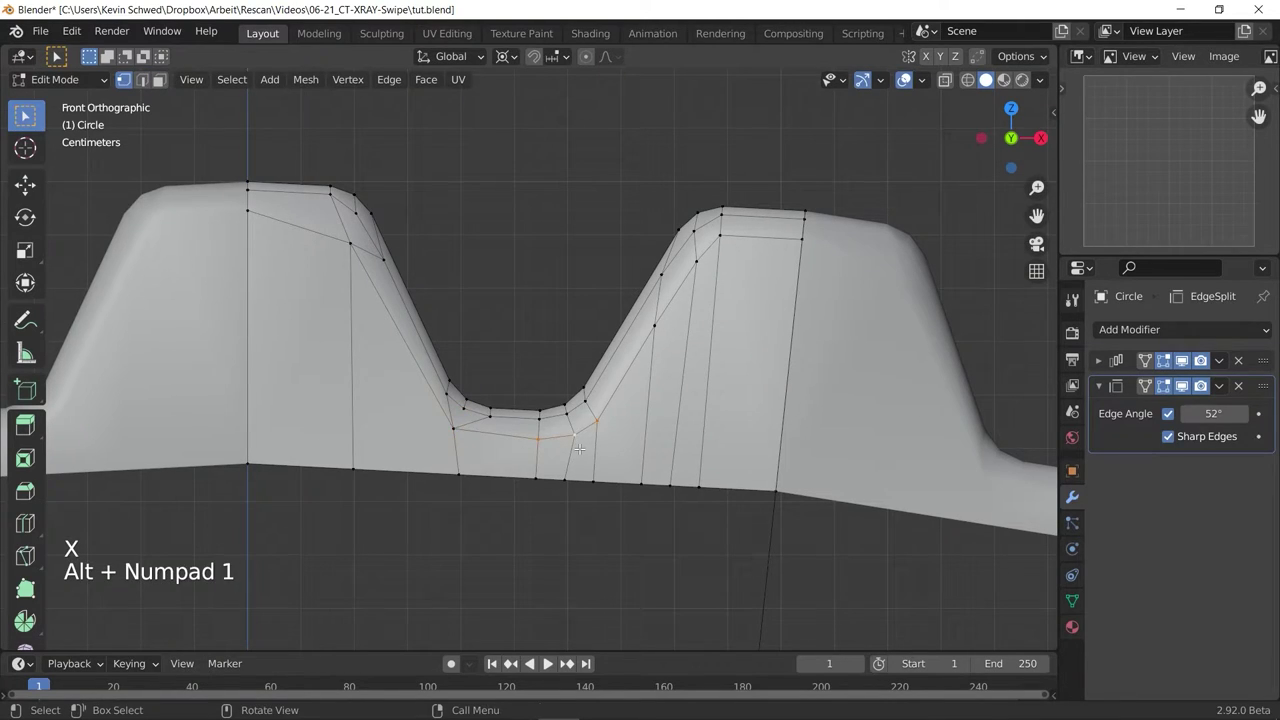
key("m")
left_click(580, 450)
Dissolve the two outer edge loops below the valley's right corner vertex and the short edge joining it to the rounded bevel.
key("alt+KP_2")
left_click(590, 459, "alt")
key("x")
left_click(590, 459)
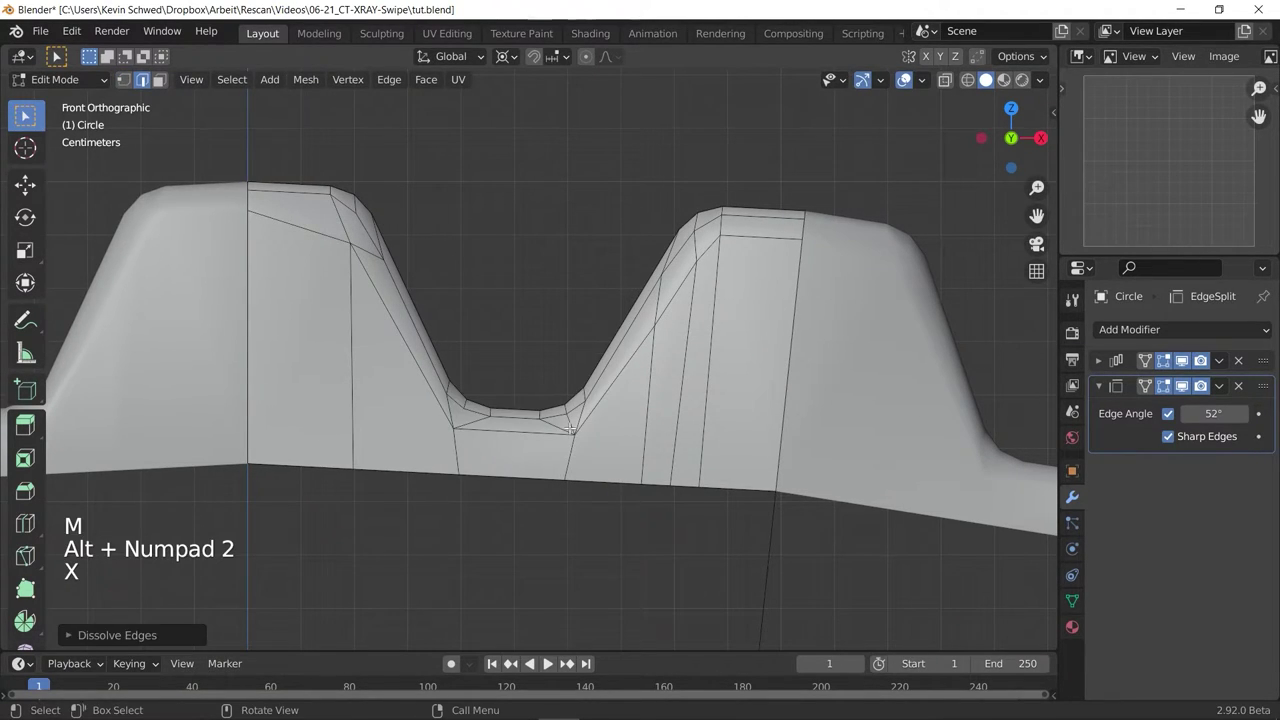
key("x")
left_click(570, 426)
Merge the three front-face vertices at the right tooth's upper corner into the middle one and dissolve the surplus edges around it.
key("alt+KP_1")
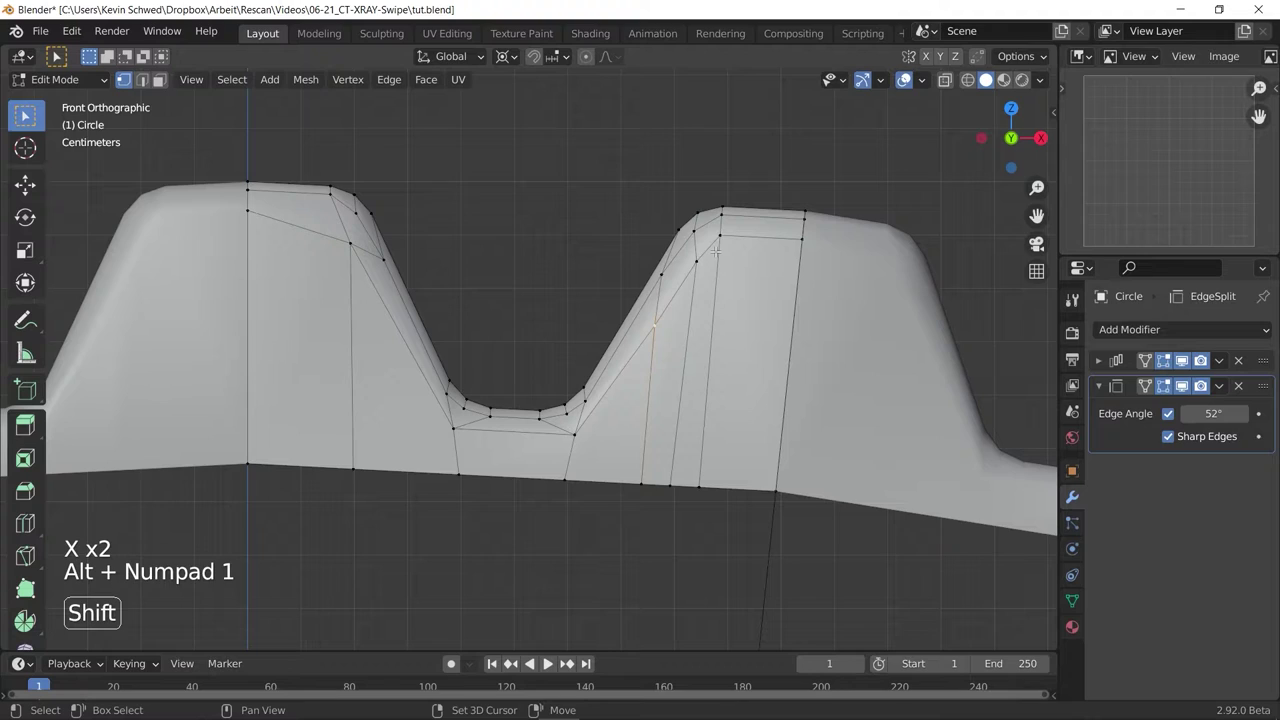
left_click(697, 280, "shift")
key("m")
left_click(700, 290)
key("alt+KP_2")
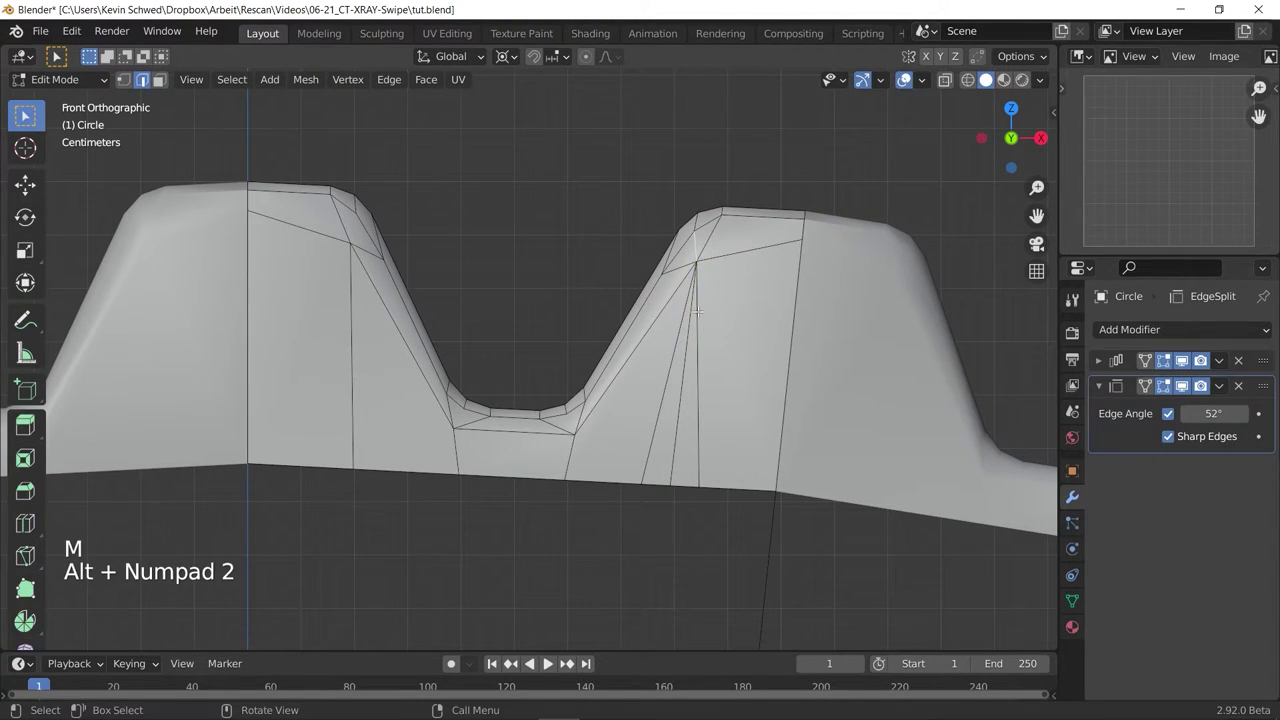
left_click(697, 313, "alt+shift")
key("x")
left_click(590, 342)
Scale the valley's two merged corner vertices apart to just over 1.2 times, excluding Y, with Bounding Box Center as pivot.
scroll(463, 402, "up", 2)
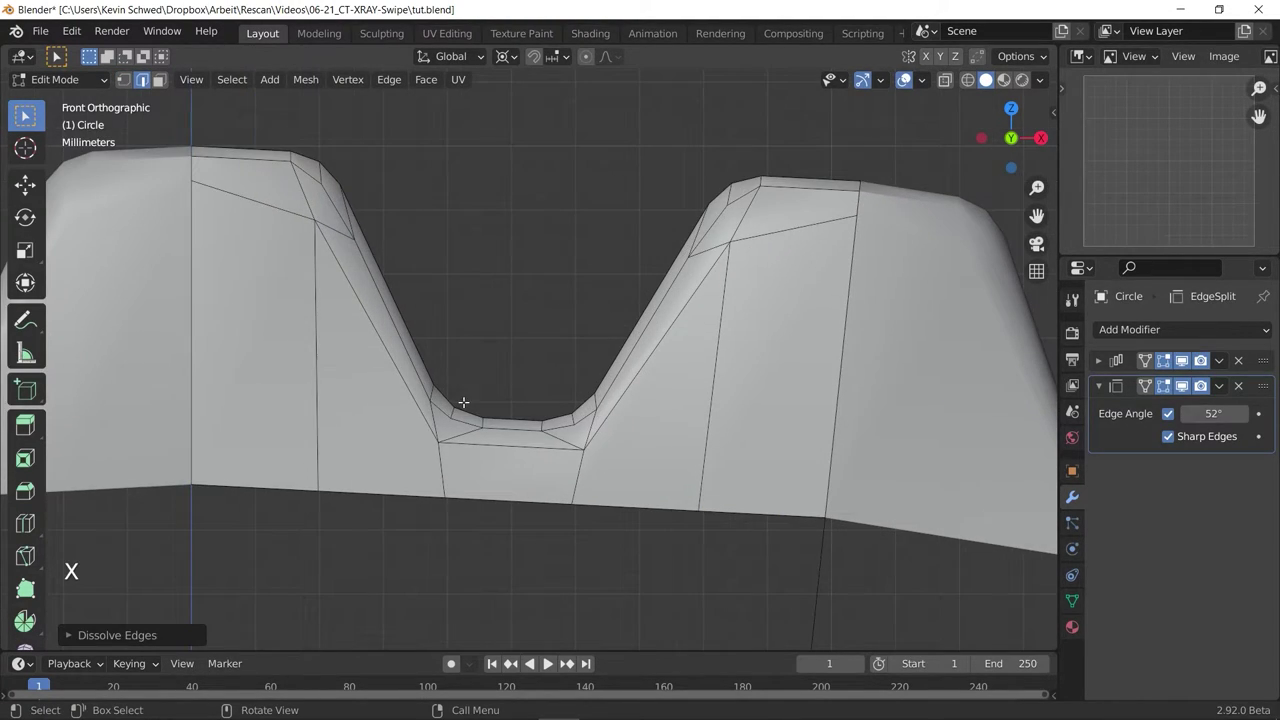
key("alt+KP_1")
left_click(438, 441)
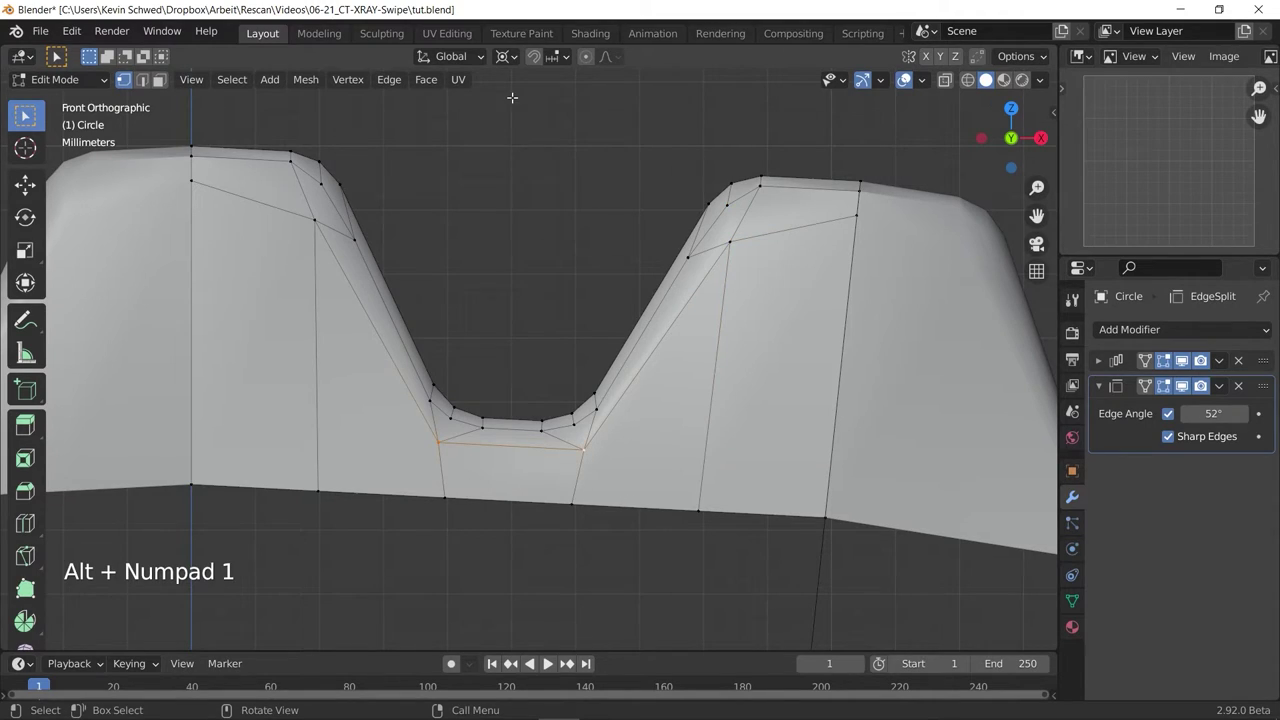
left_click(508, 56)
left_click(570, 157)
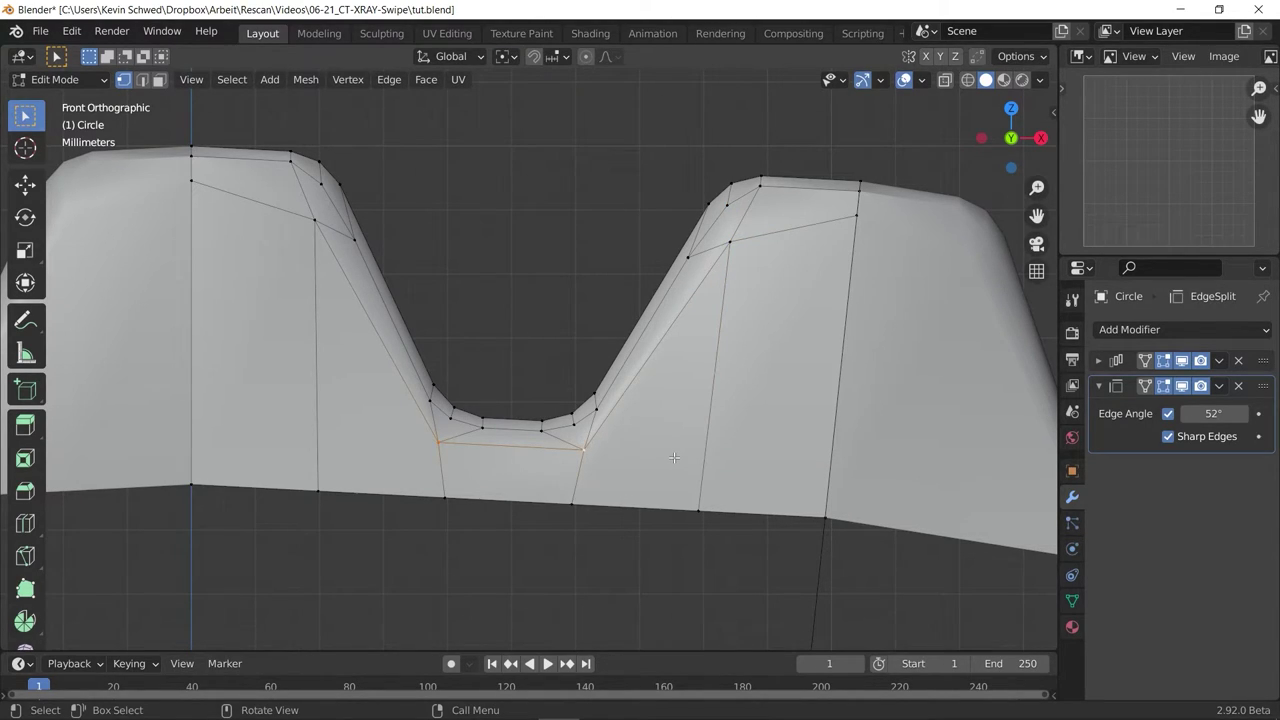
key("s")
key("shift+y")
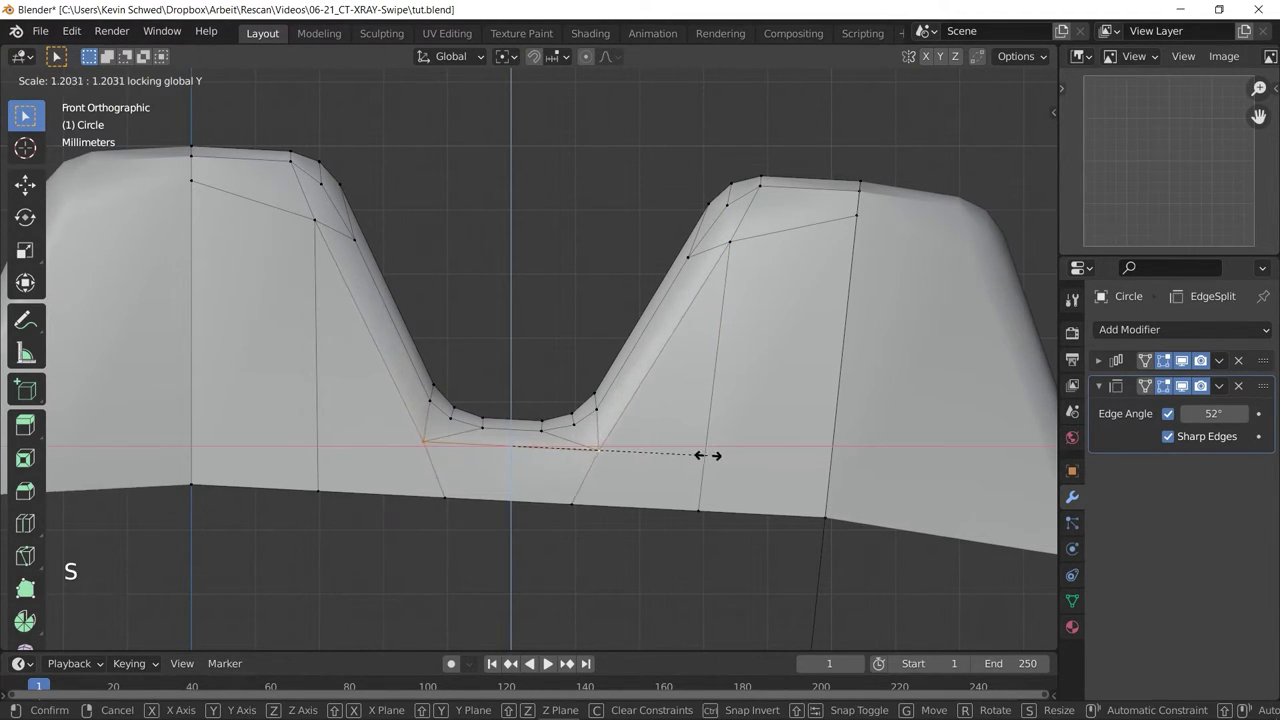
left_click(714, 451)
Scale the two merged upper tooth-corner vertices outward by about 1.0012, excluding Y, with the 3D Cursor as pivot.
left_click(315, 218, "shift")
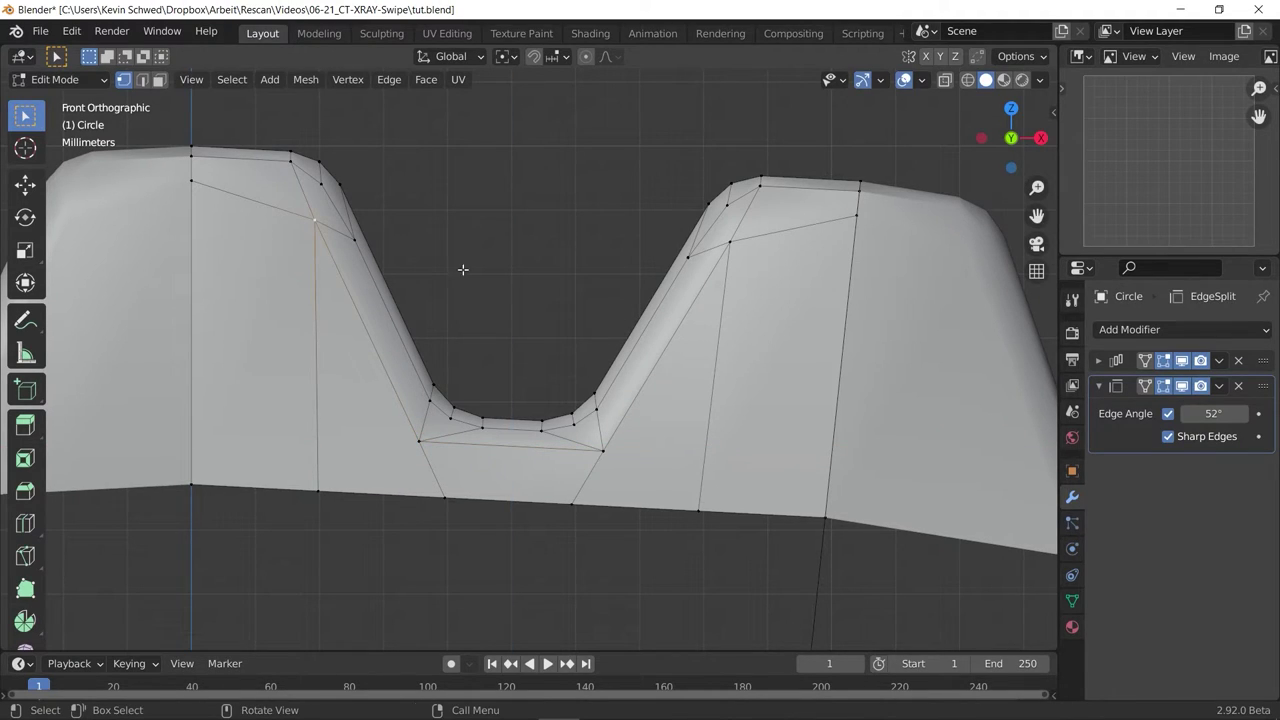
left_click(731, 244, "shift")
left_click(508, 56)
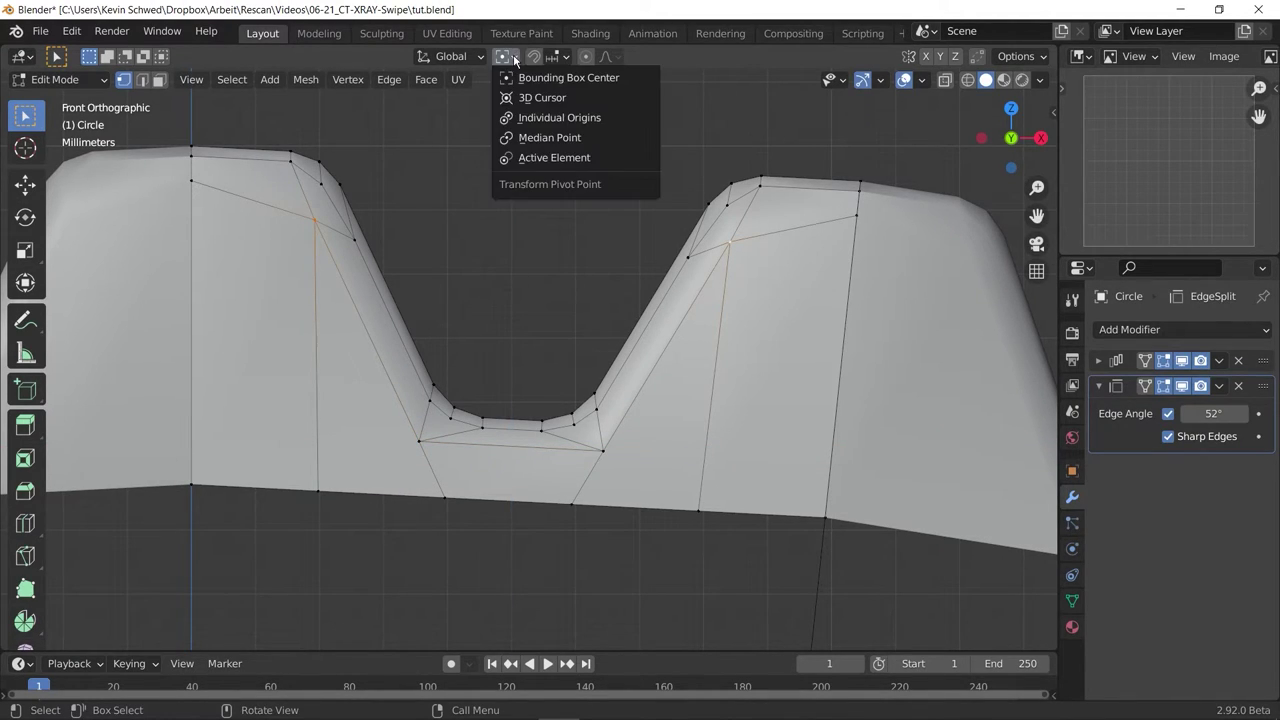
left_click(558, 100)
key("s")
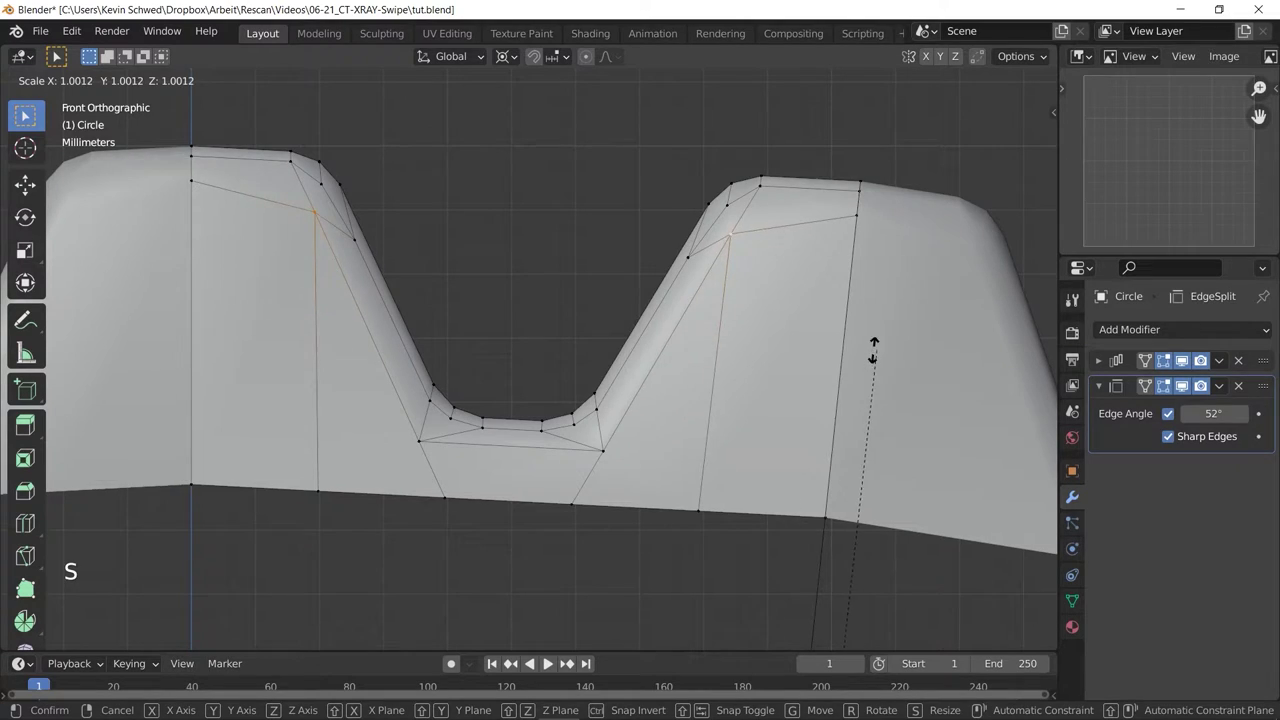
right_click(862, 351)
key("s")
key("shift+y")
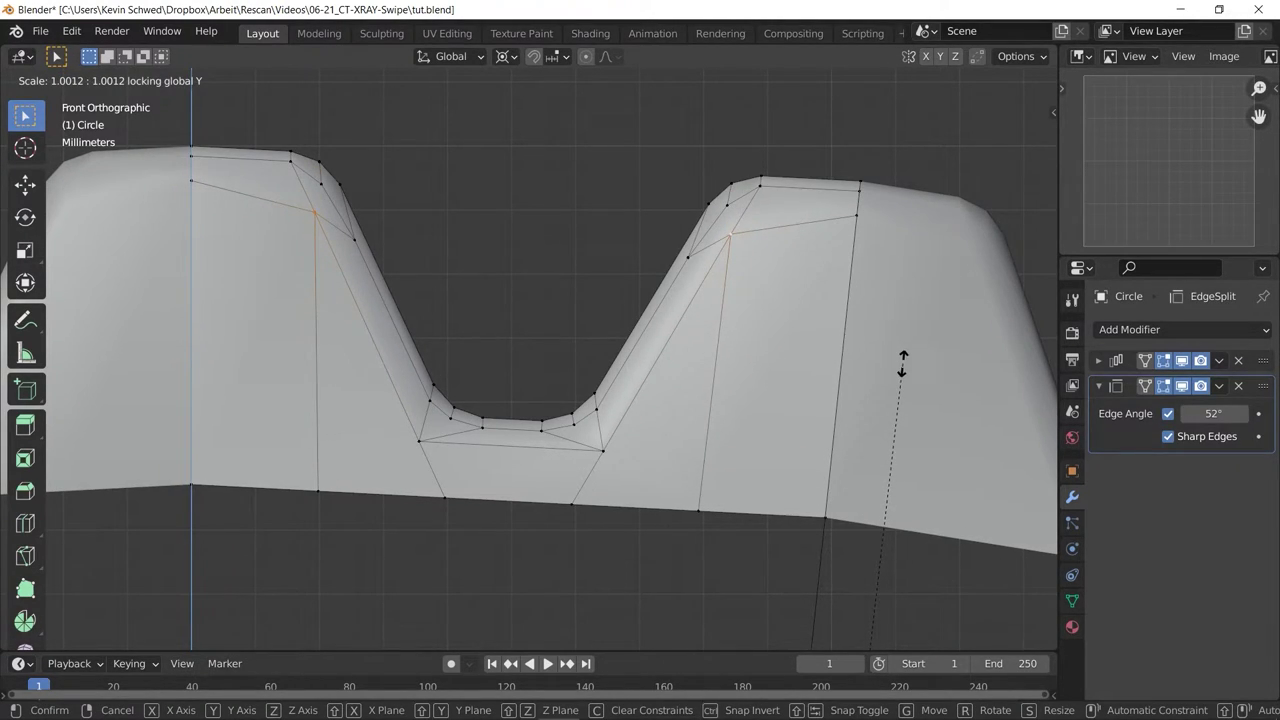
left_click(903, 365)
Fine-tune the spacing of the two upper tooth-corner vertices by scaling without Y around the Bounding Box Center, and save the file.
left_click(502, 58)
left_click(525, 81)
key("s")
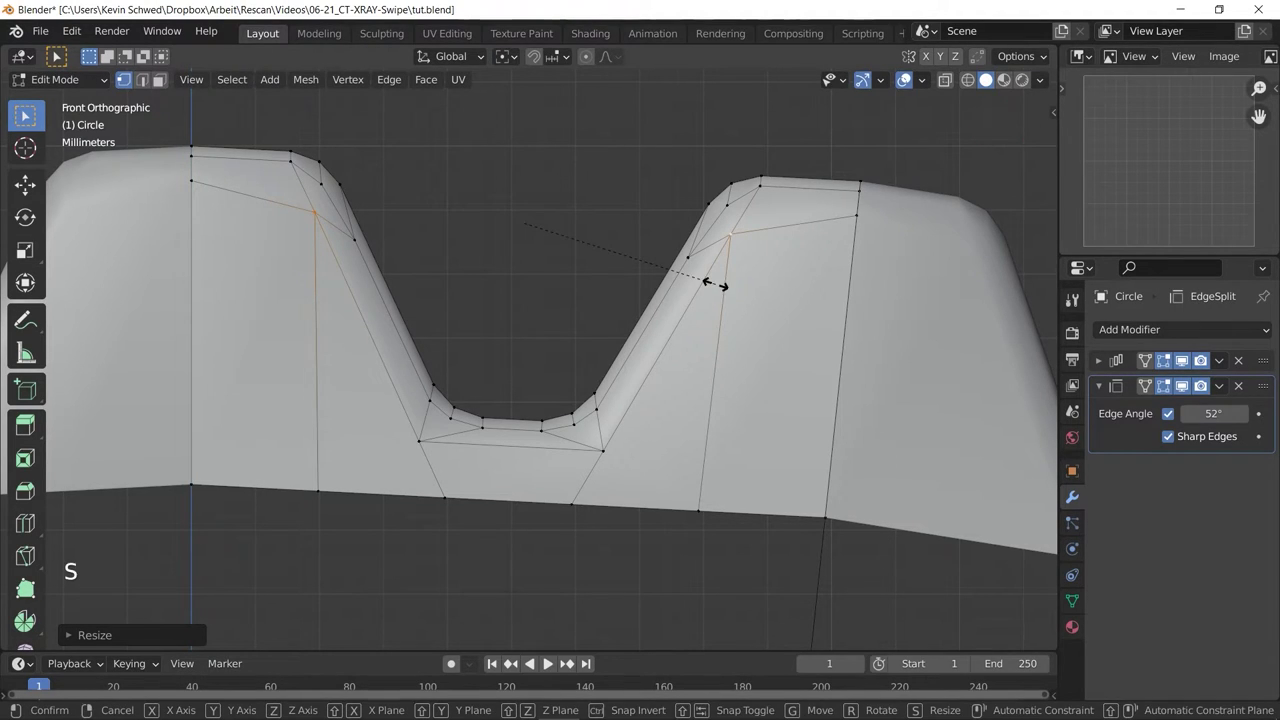
key("shift+y")
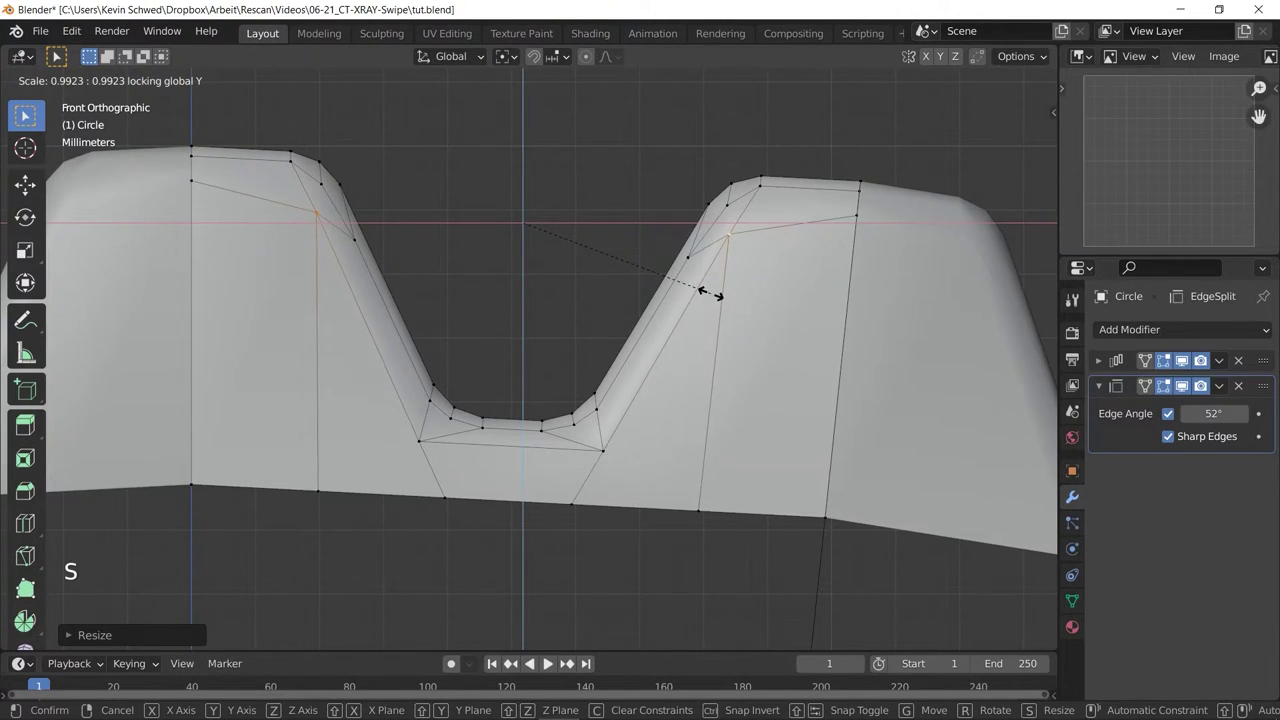
left_click(714, 293)
scroll(611, 326, "down", 1)
scroll(490, 530, "up", 1)
key("ctrl+s")
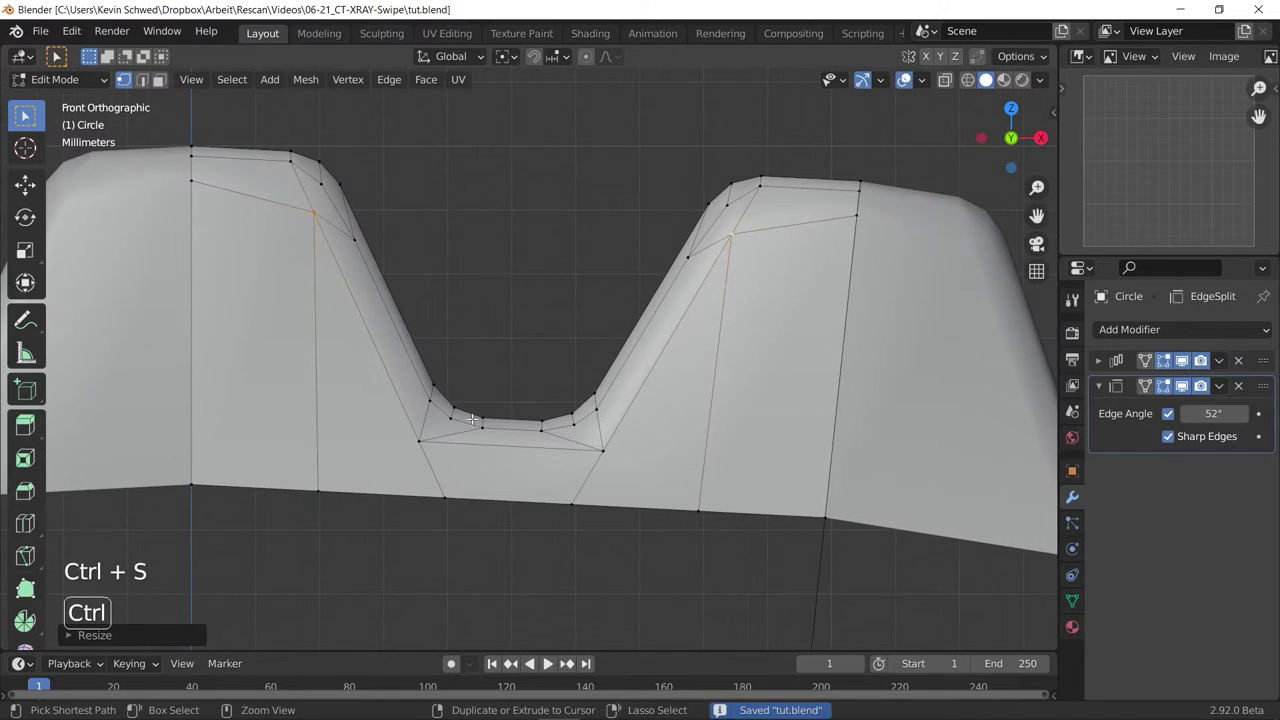
middle_click_drag(486, 537, 493, 515, "shift")
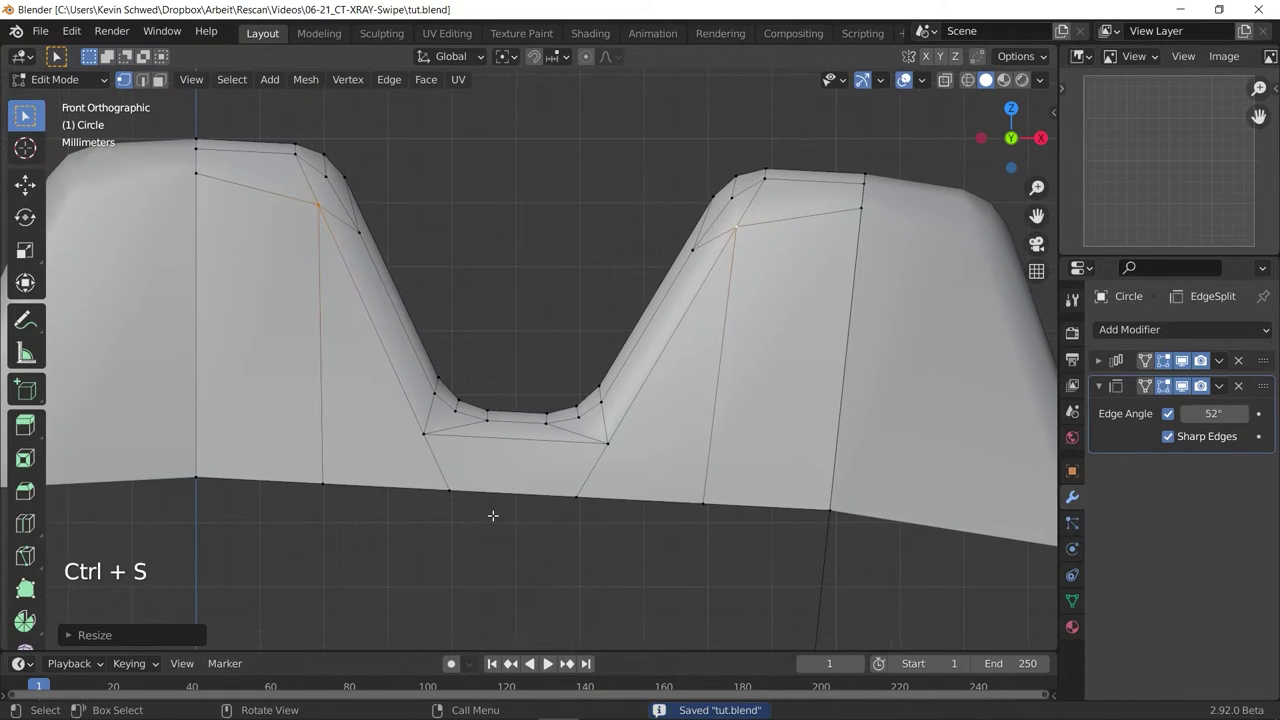
key("ctrl+r")
right_click(521, 437)
left_click(188, 485, "alt")
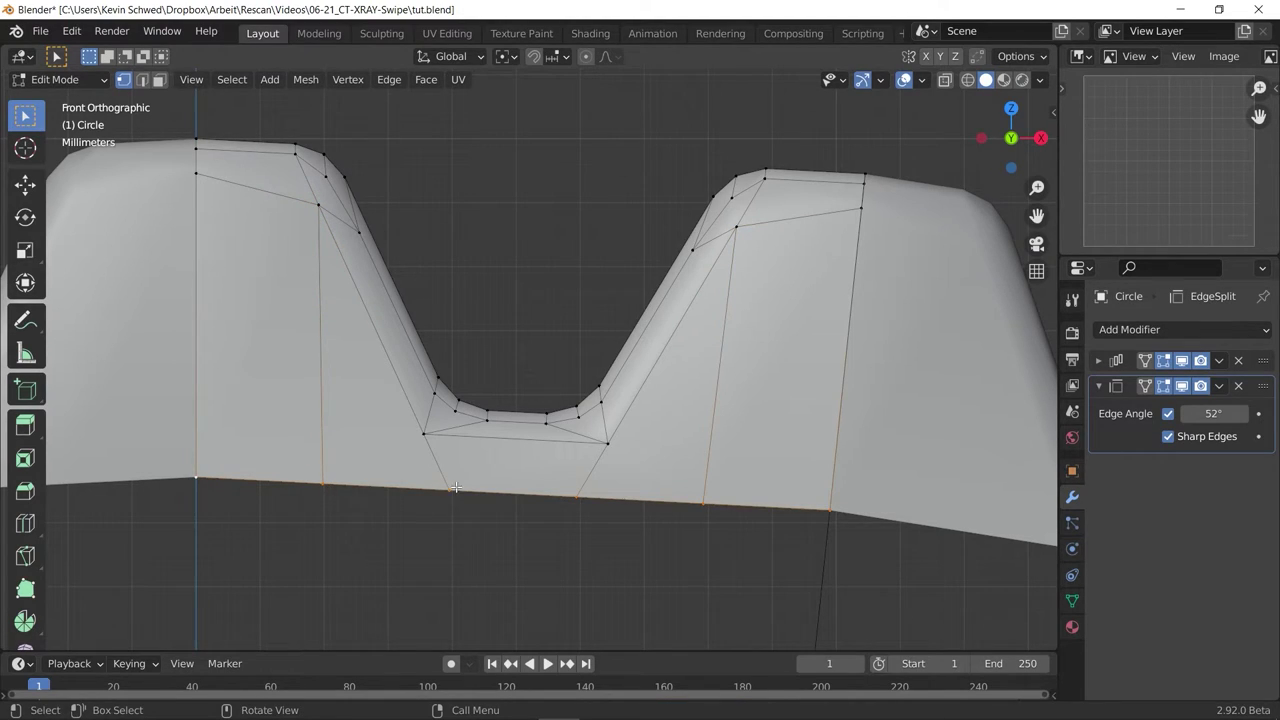
Add one vertical loop cut through the middle of the valley between the teeth.
key("ctrl+r")
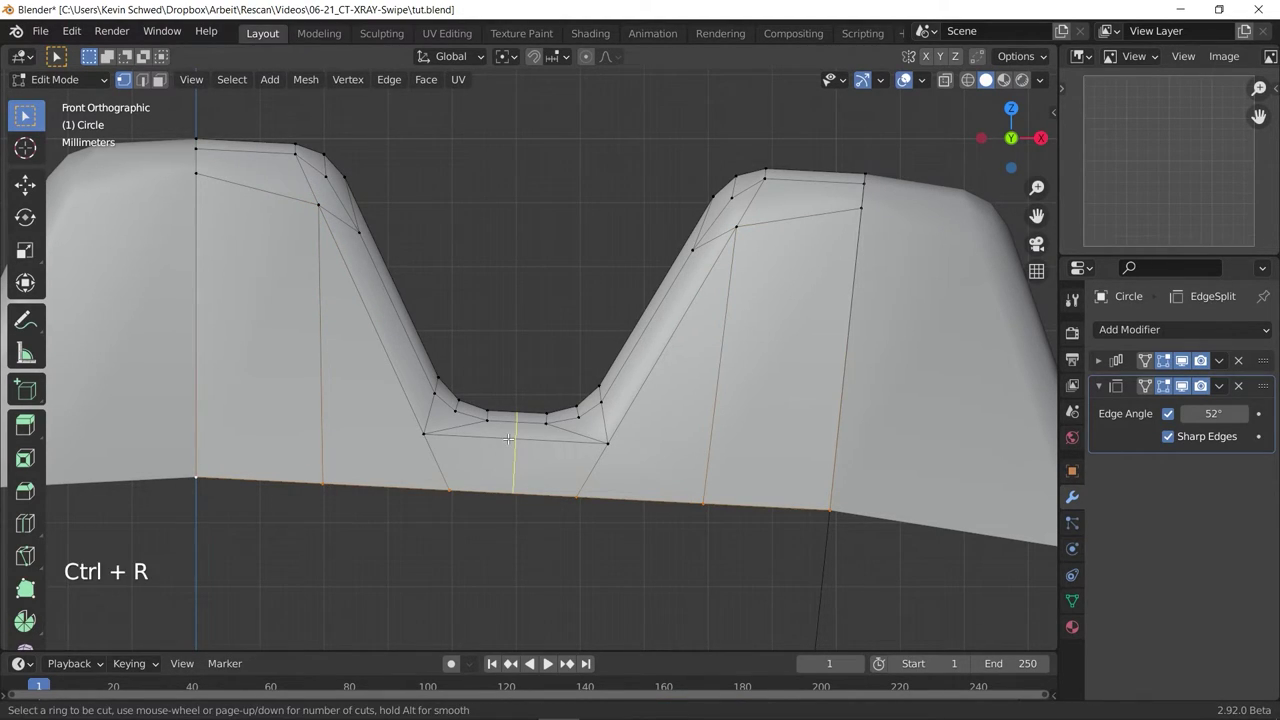
left_click(514, 435)
left_click(510, 447)
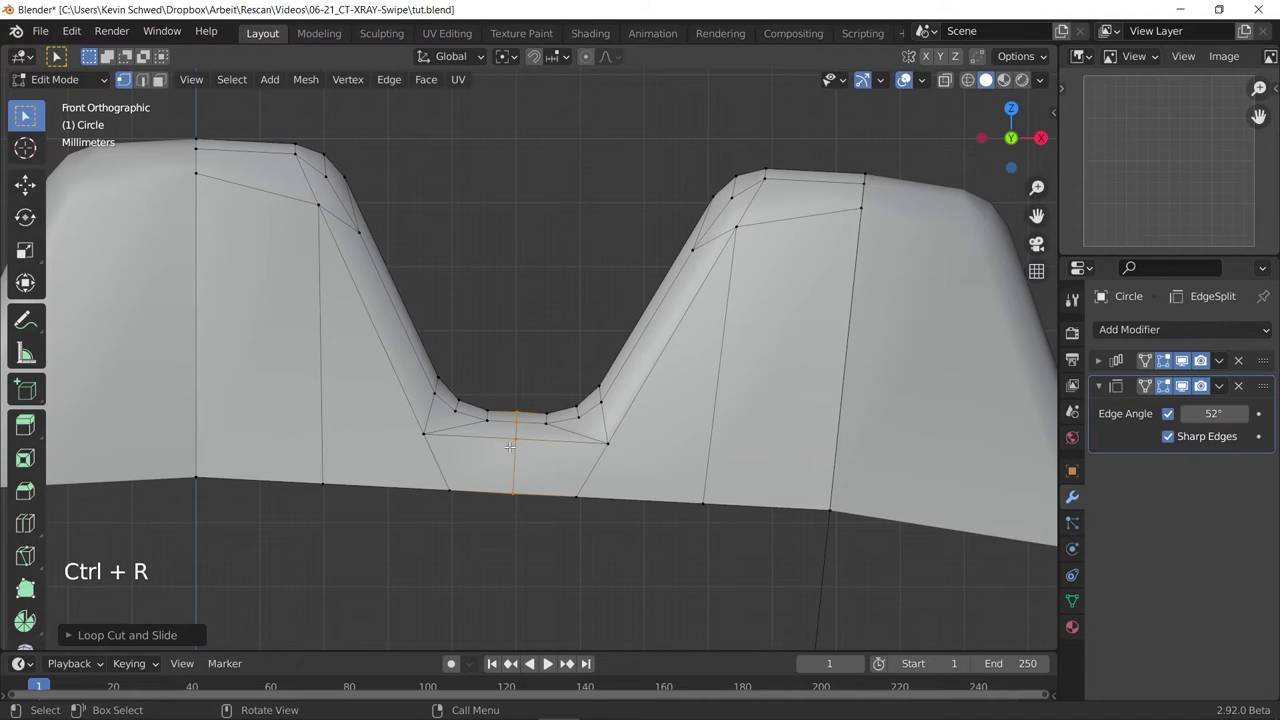
Knife-cut a V from both valley corner vertices to the lower edge's midpoint and dissolve the vertical edge inside it.
key("k")
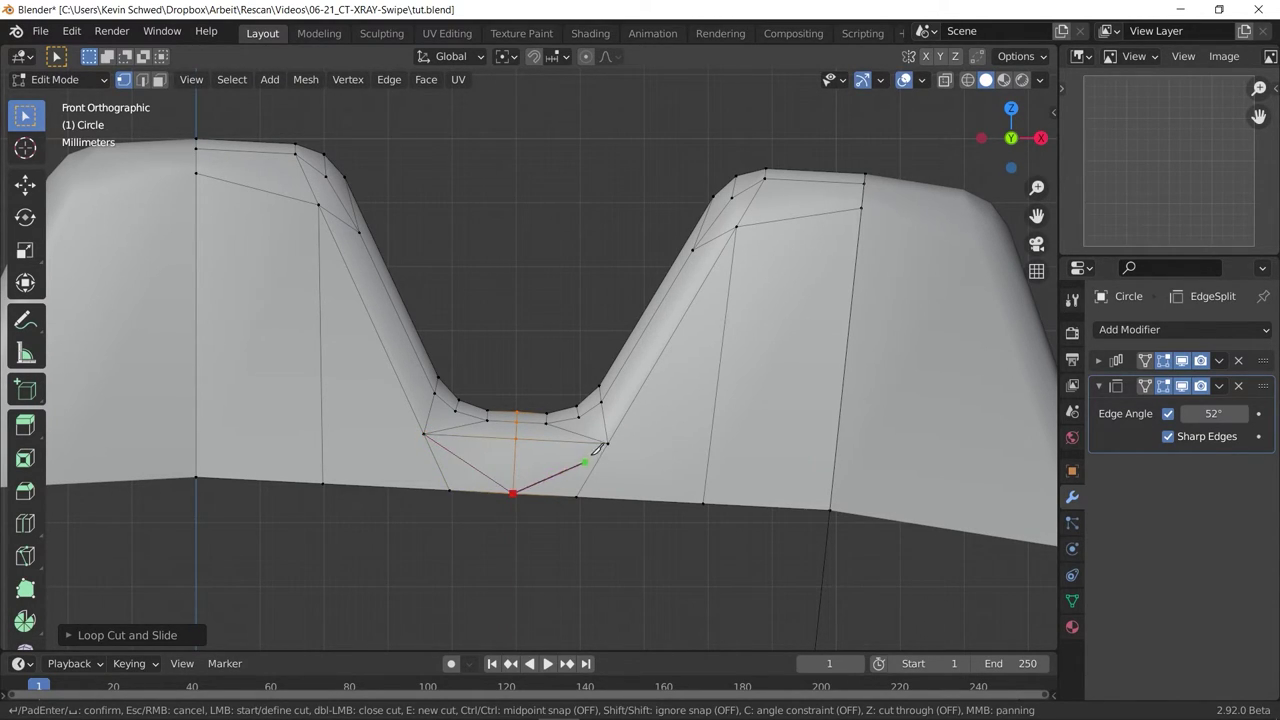
key("Return")
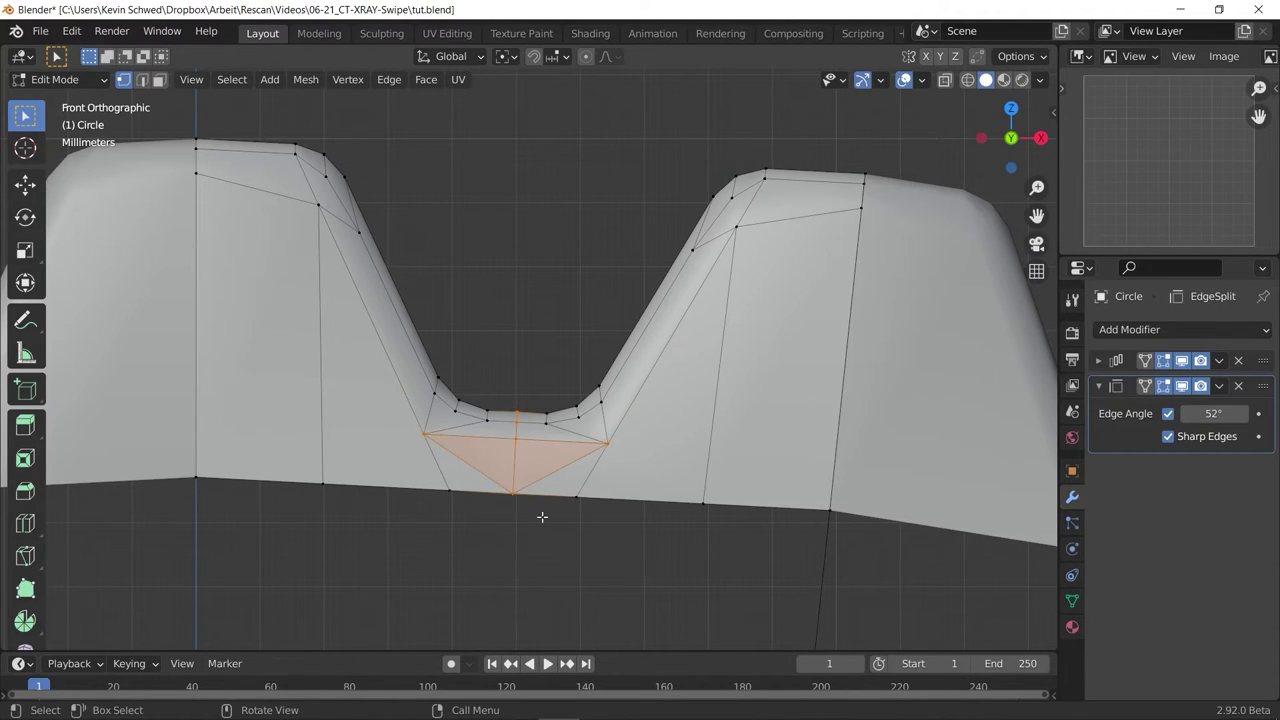
key("alt+KP_2")
key("x")
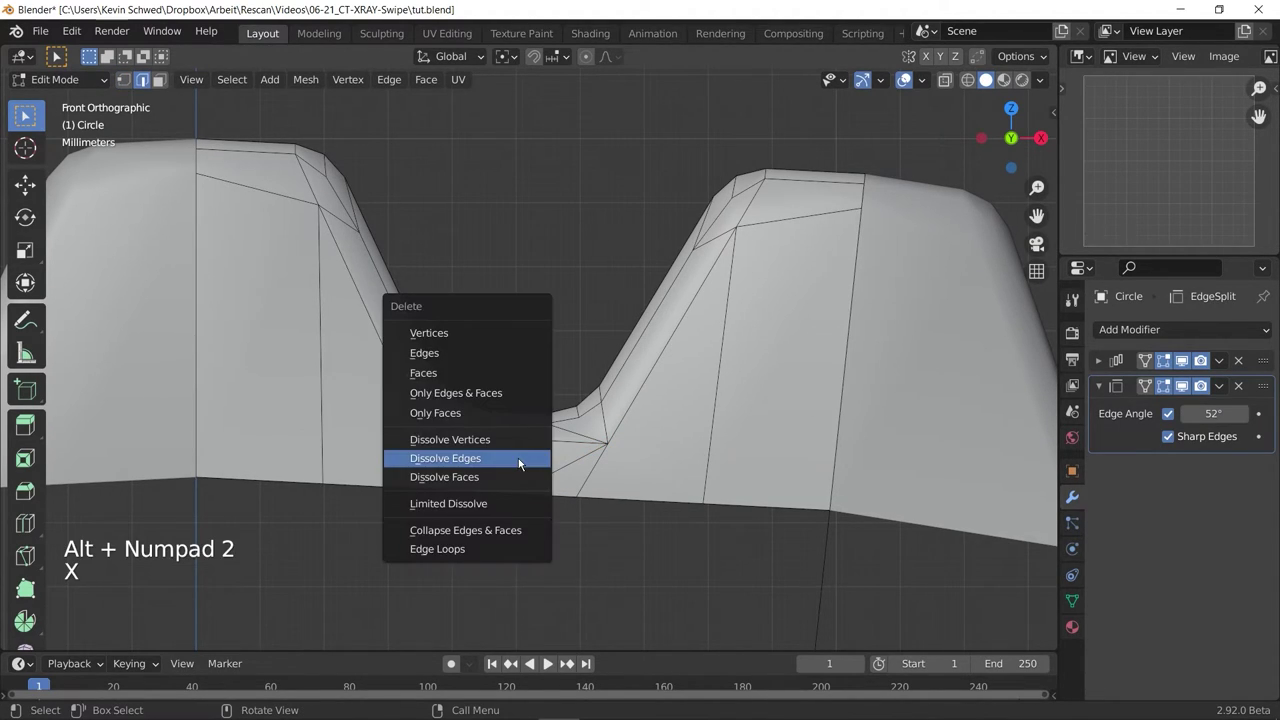
left_click(517, 458)
Dissolve the two slanted edge loops running down from the valley's corner vertices outside the V cut.
left_click(433, 468)
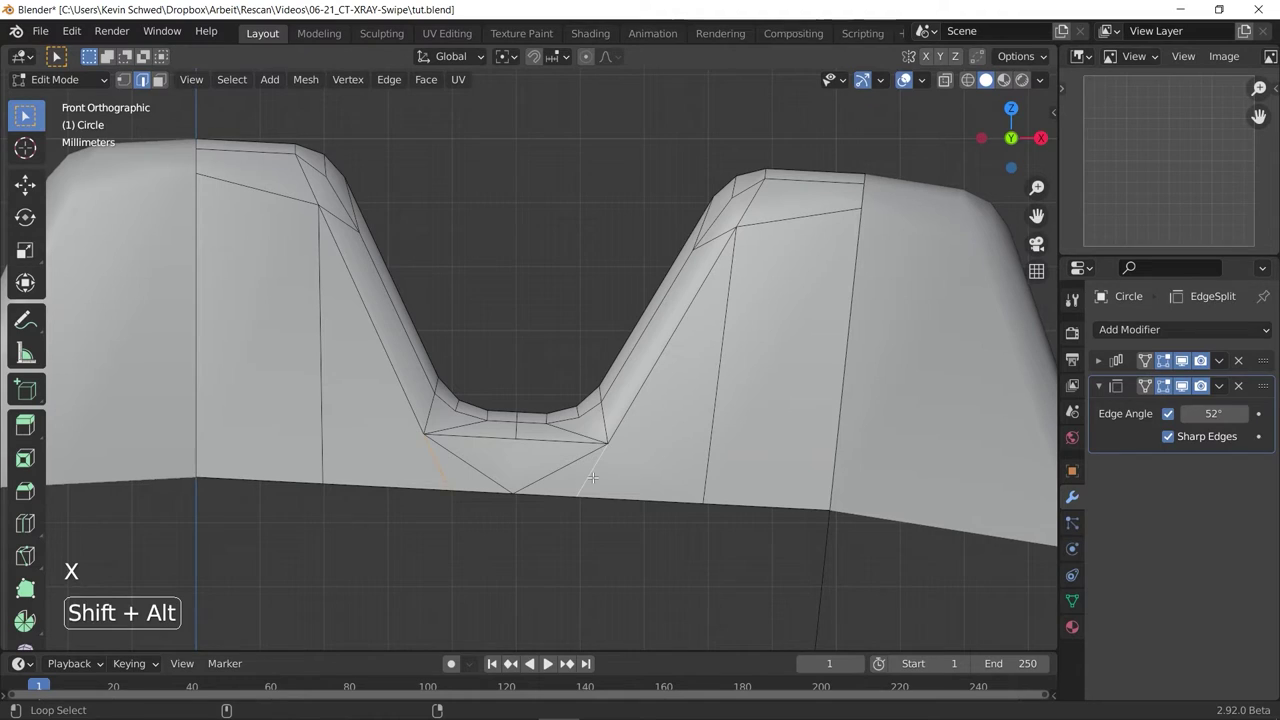
middle_click_drag(563, 514, 576, 500)
key("x")
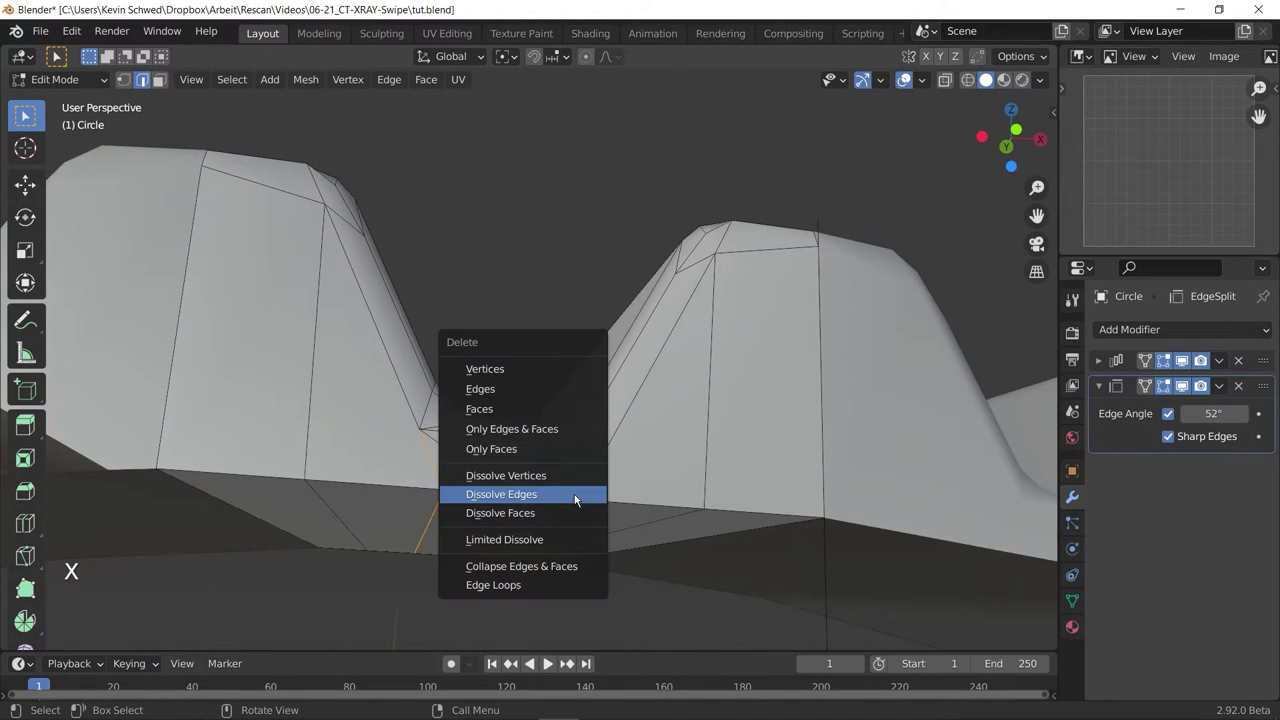
left_click(576, 494)
key("KP_1")
Knife-cut a line from the valley's left corner vertex across the left tooth's face to the segment's outer edge.
key("alt+KP_1")
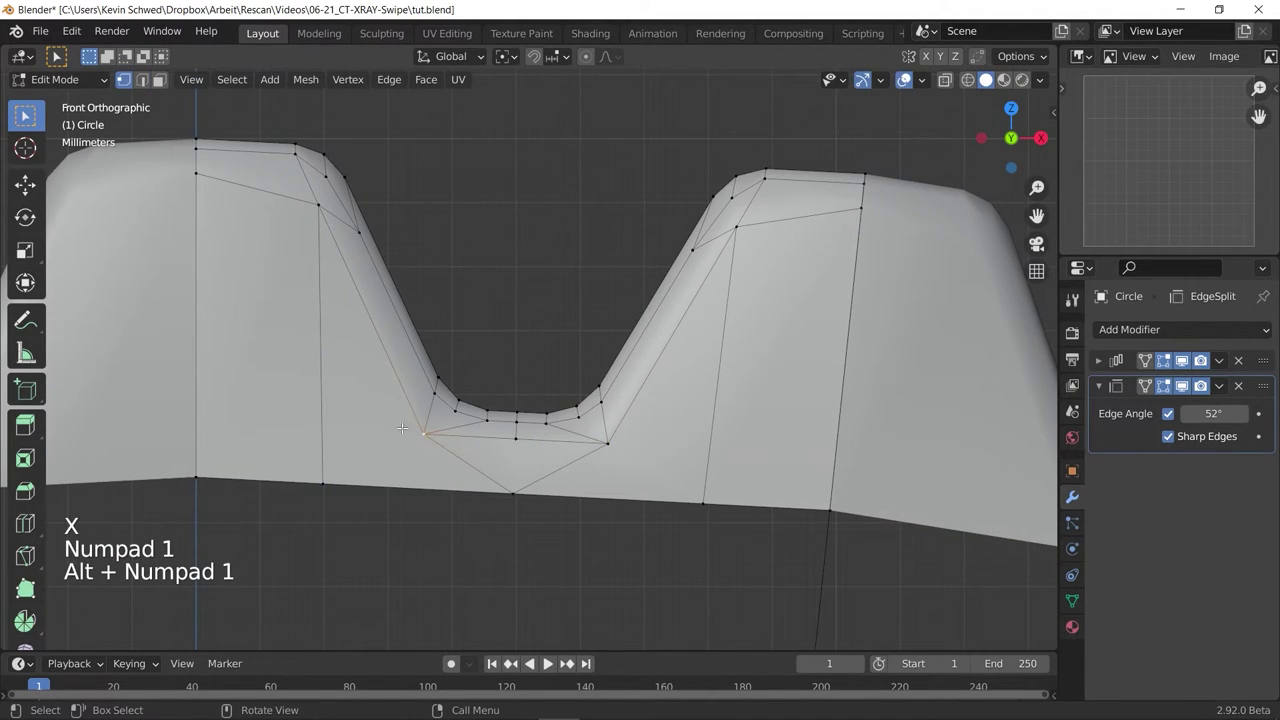
left_click(499, 482)
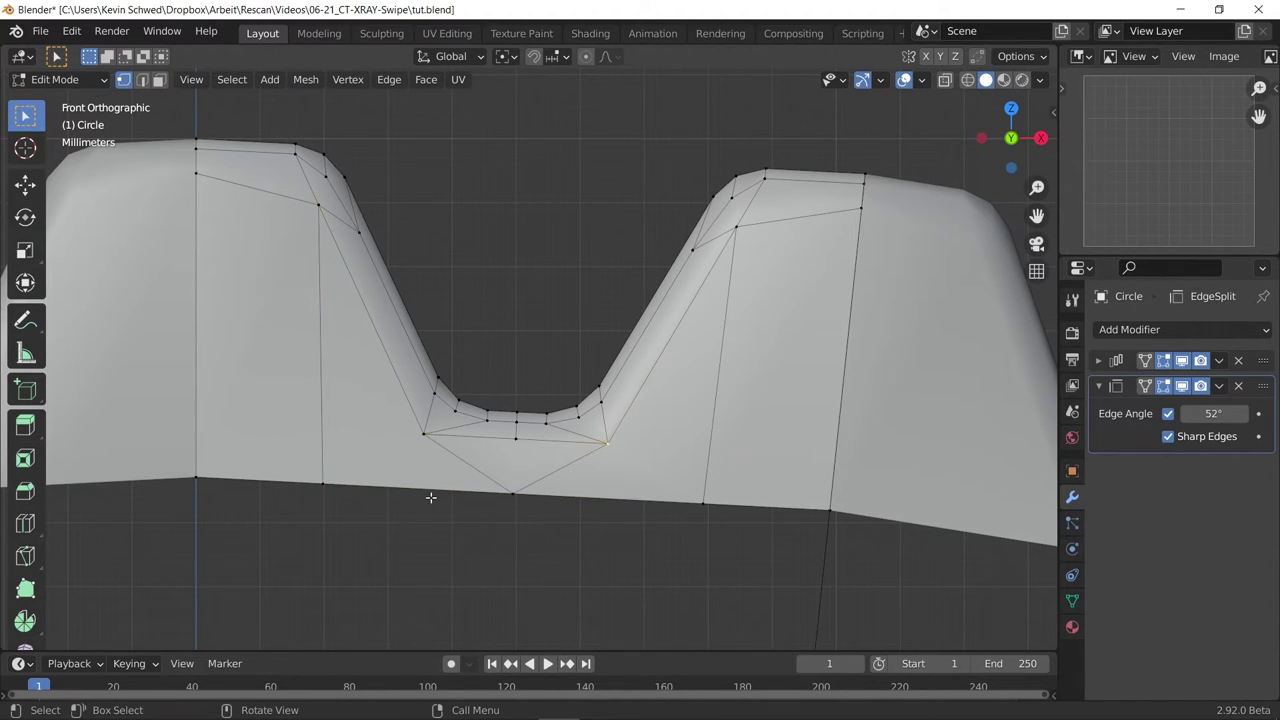
middle_click_drag(305, 428, 337, 438, "shift")
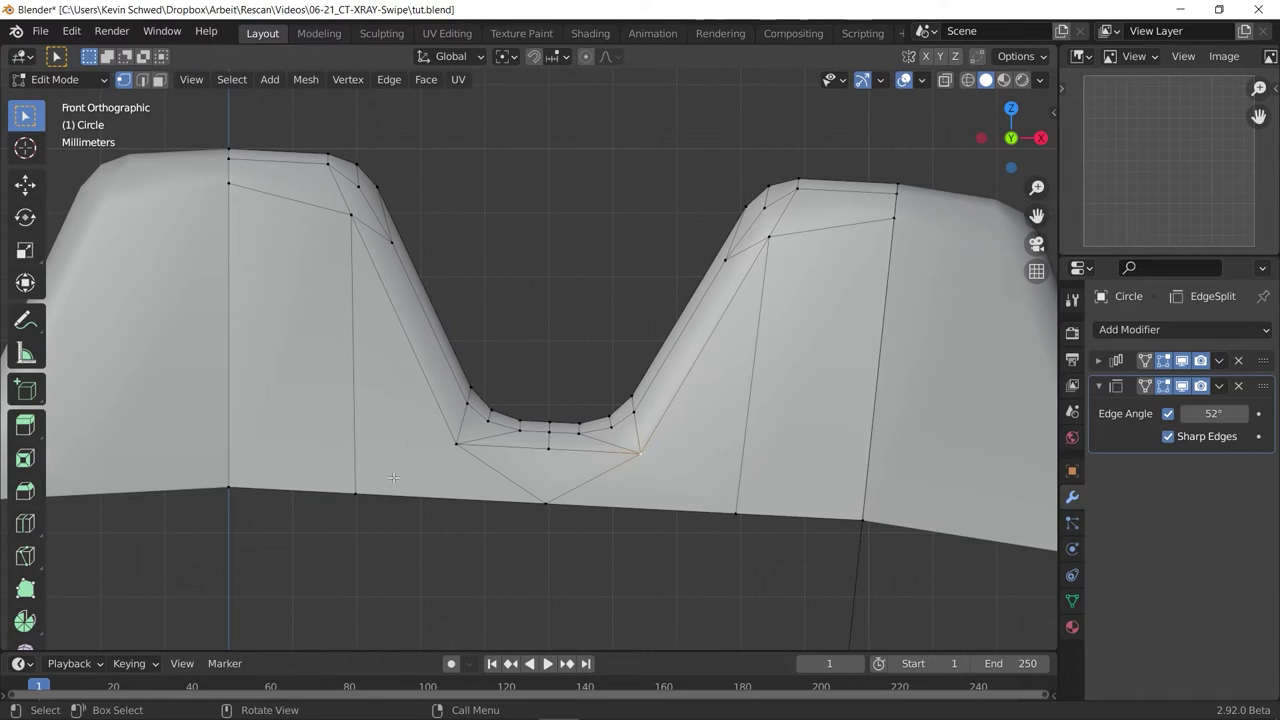
key("k")
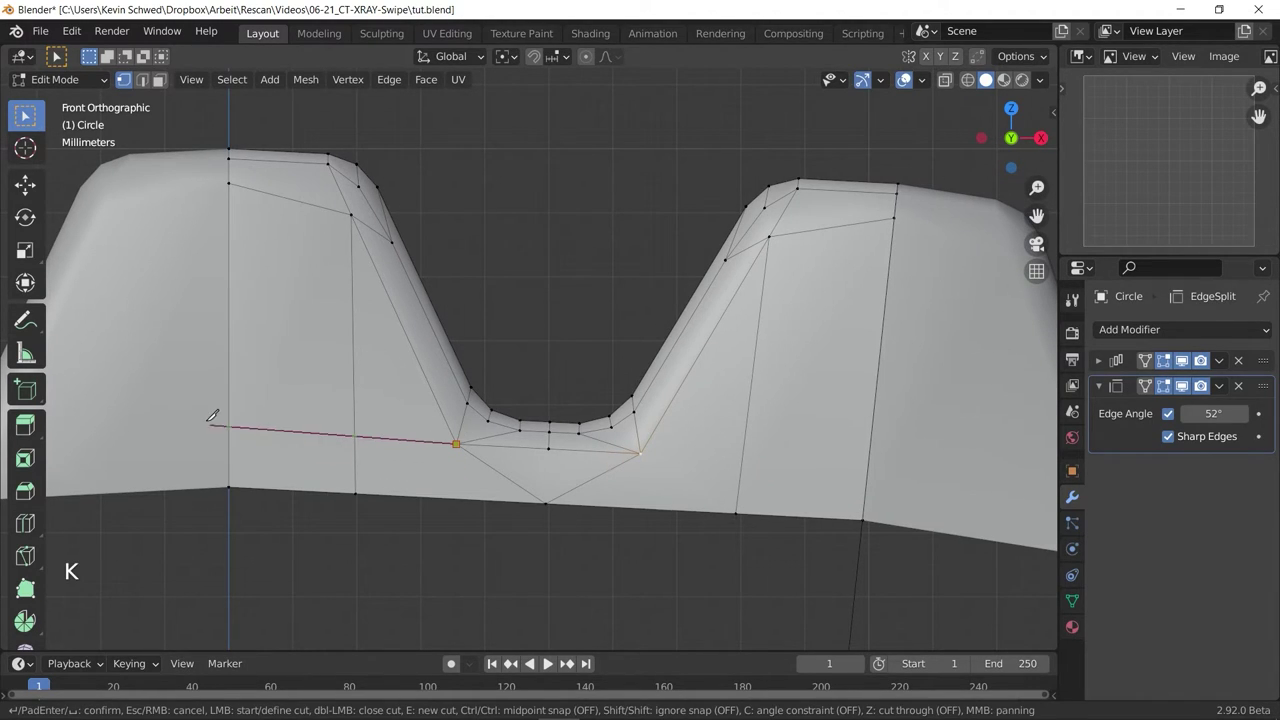
left_click(231, 424)
key("Return")
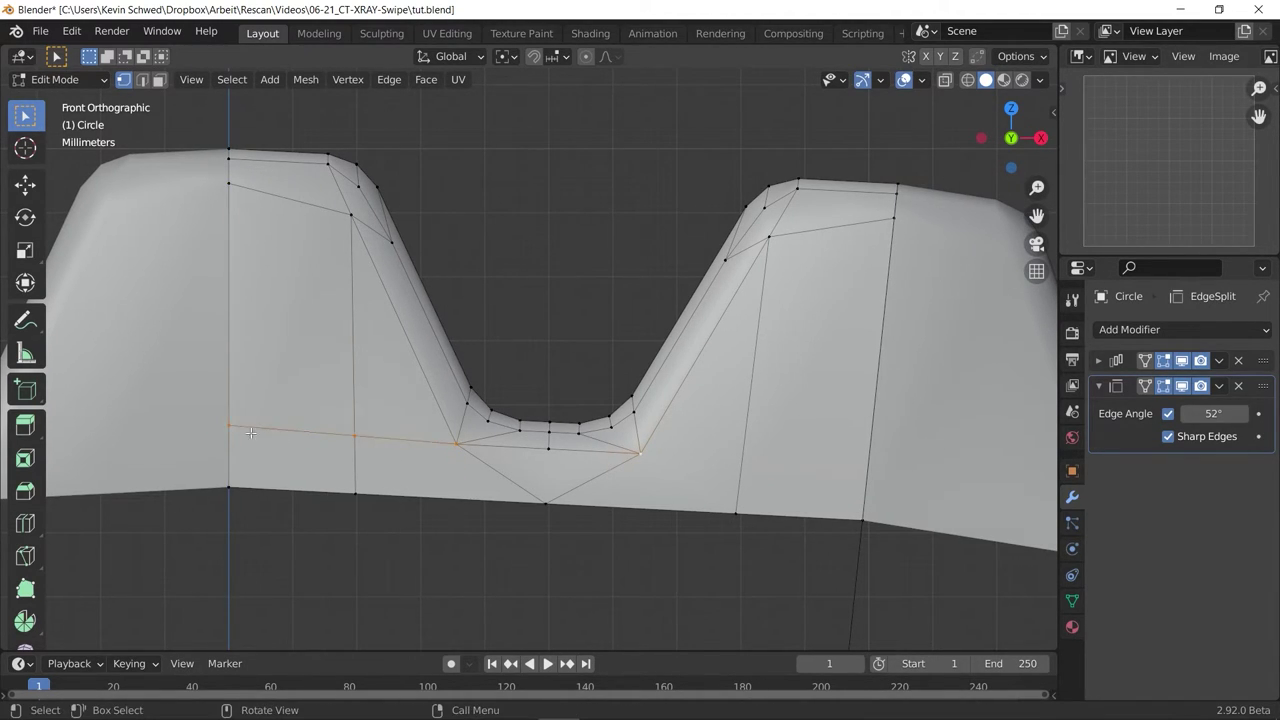
Knife-cut a line from the valley's right corner vertex across the right tooth's face to the segment's outer edge.
key("k")
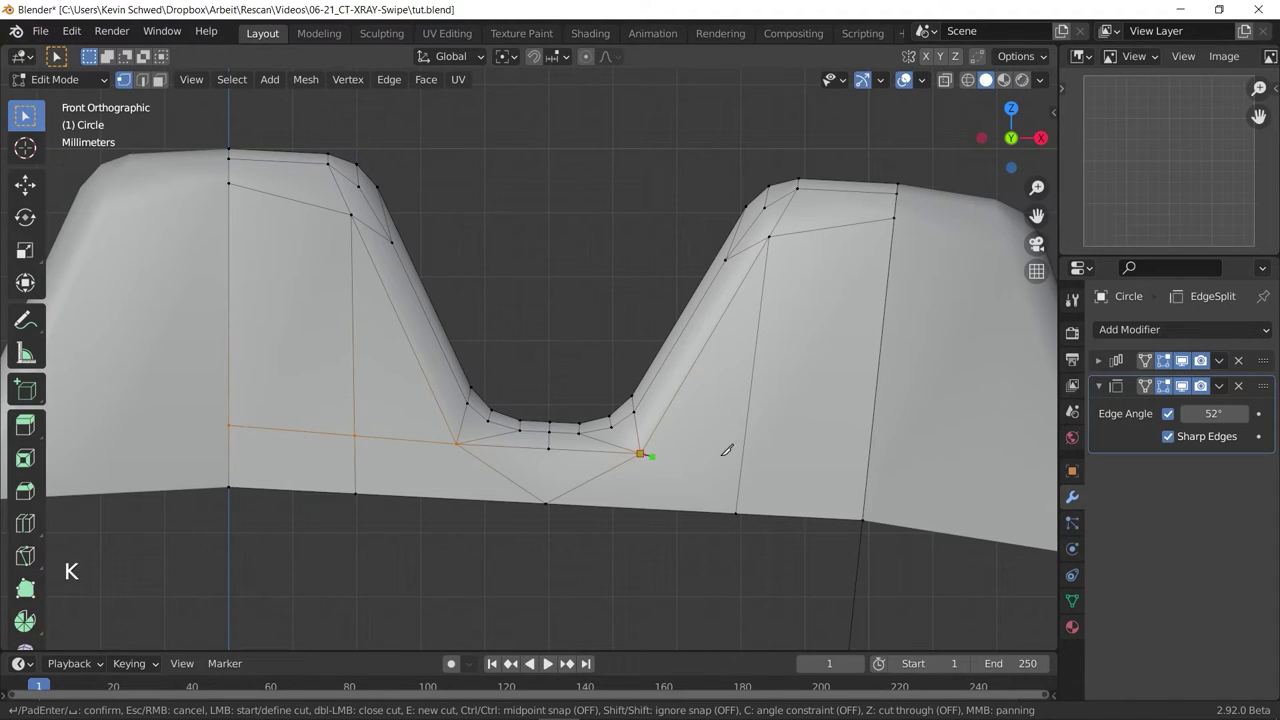
left_click(867, 466)
key("Return")
Dissolve the two near-vertical edges running down the front faces of the left and right teeth.
key("alt+KP_2")
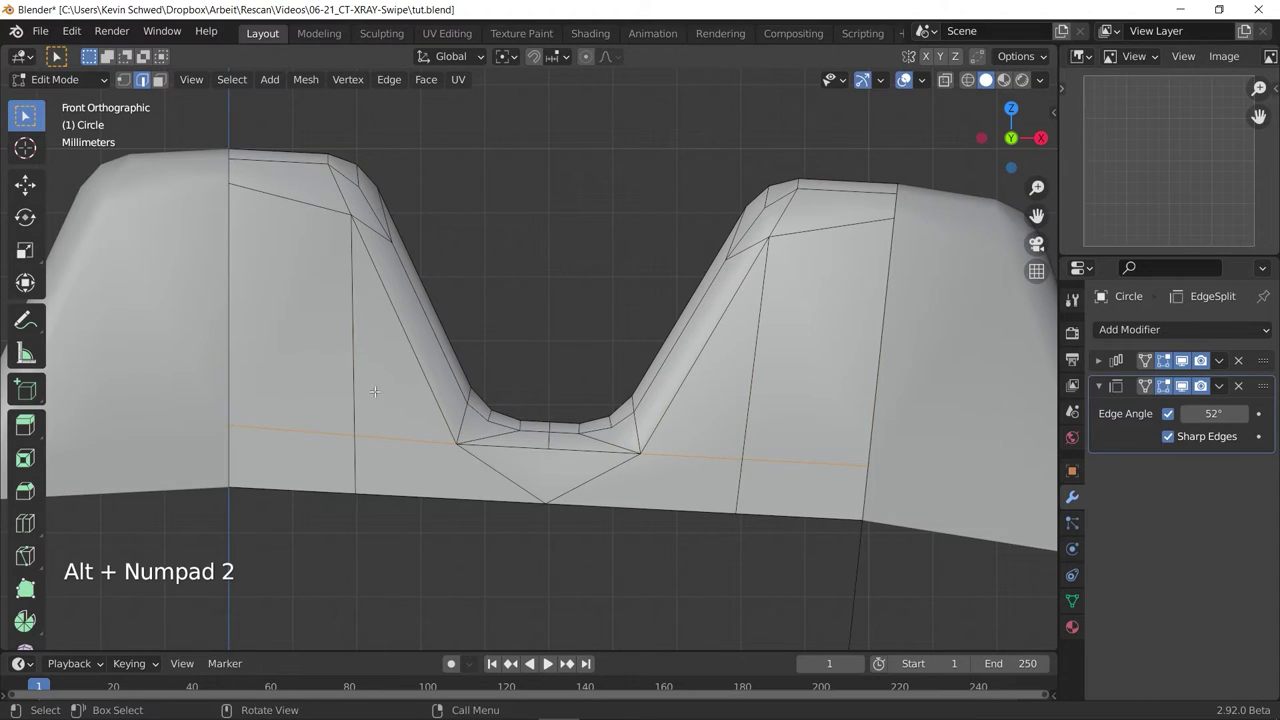
left_click(352, 287, "alt")
left_click(742, 383, "alt+shift")
key("x")
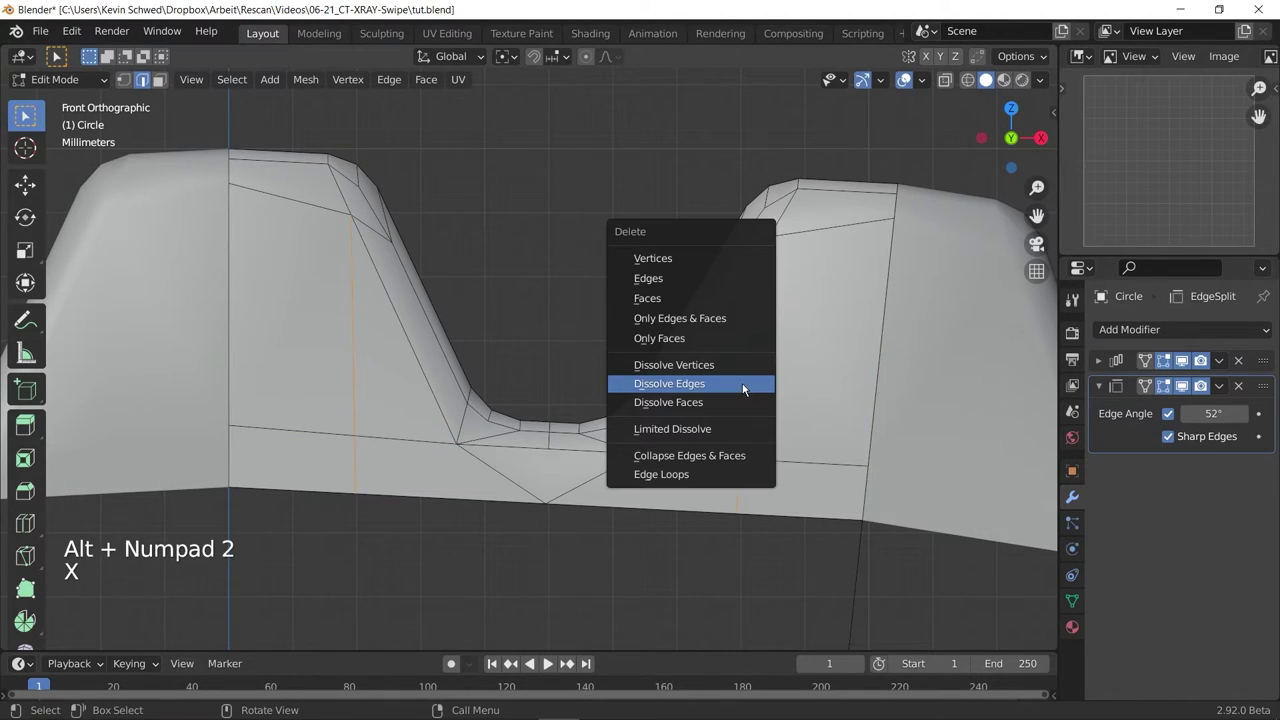
left_click(743, 384)
key("alt+KP_1")
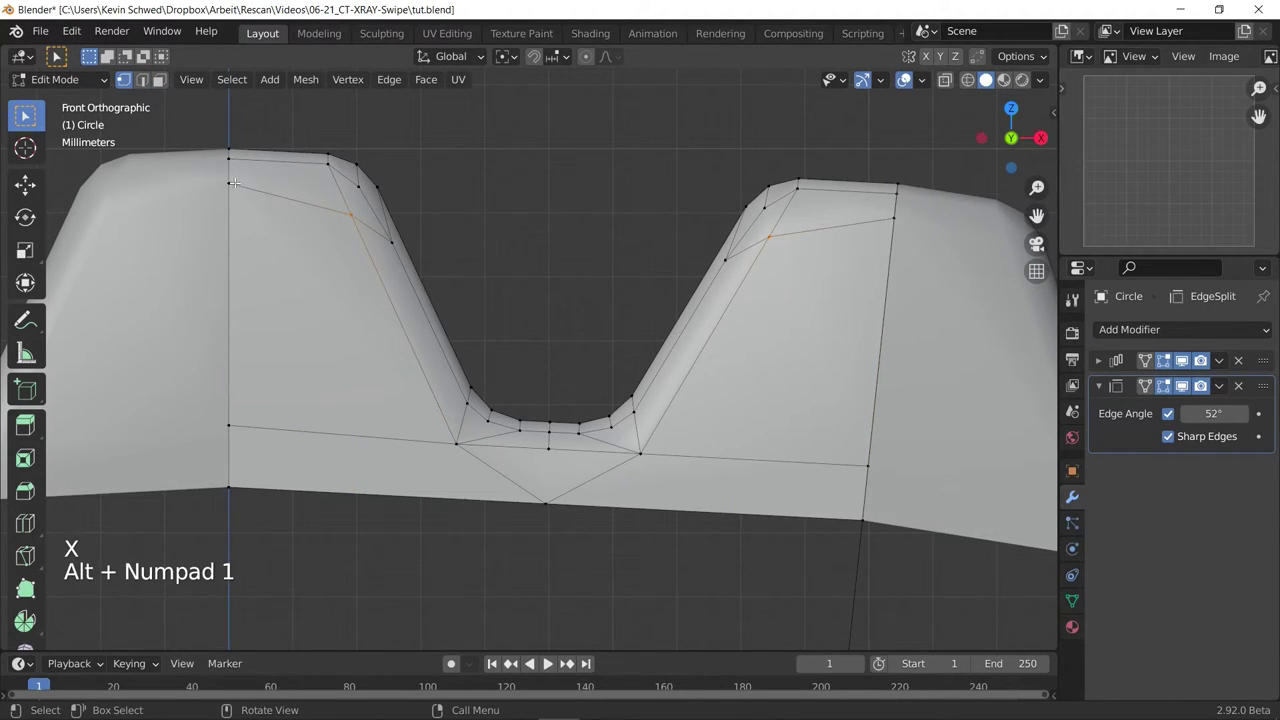
Check the smoothed teeth in Object Mode and save the file.
key("Tab")
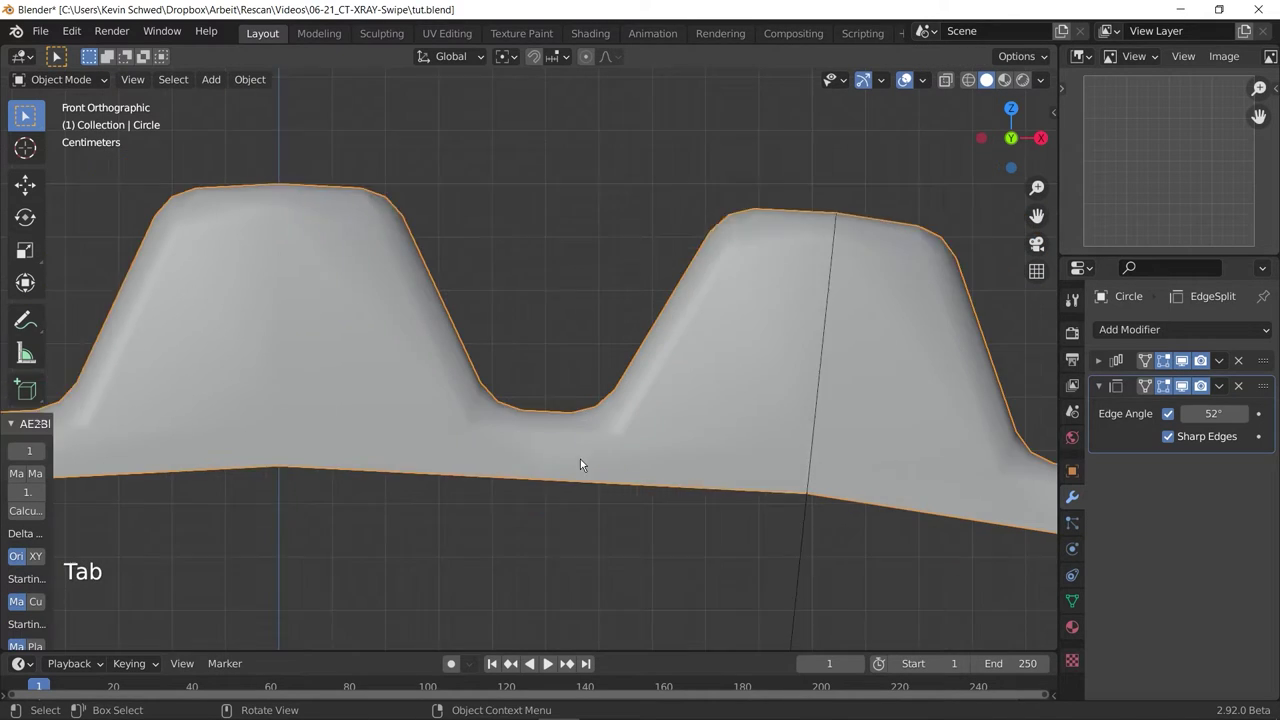
scroll(570, 440, "down", 3)
middle_click_drag(563, 417, 514, 429)
key("ctrl+s")
Select the vertices along the tooth segment's lower front edge and examine the segment's underside.
key("Tab")
left_click_drag(395, 404, 720, 466)
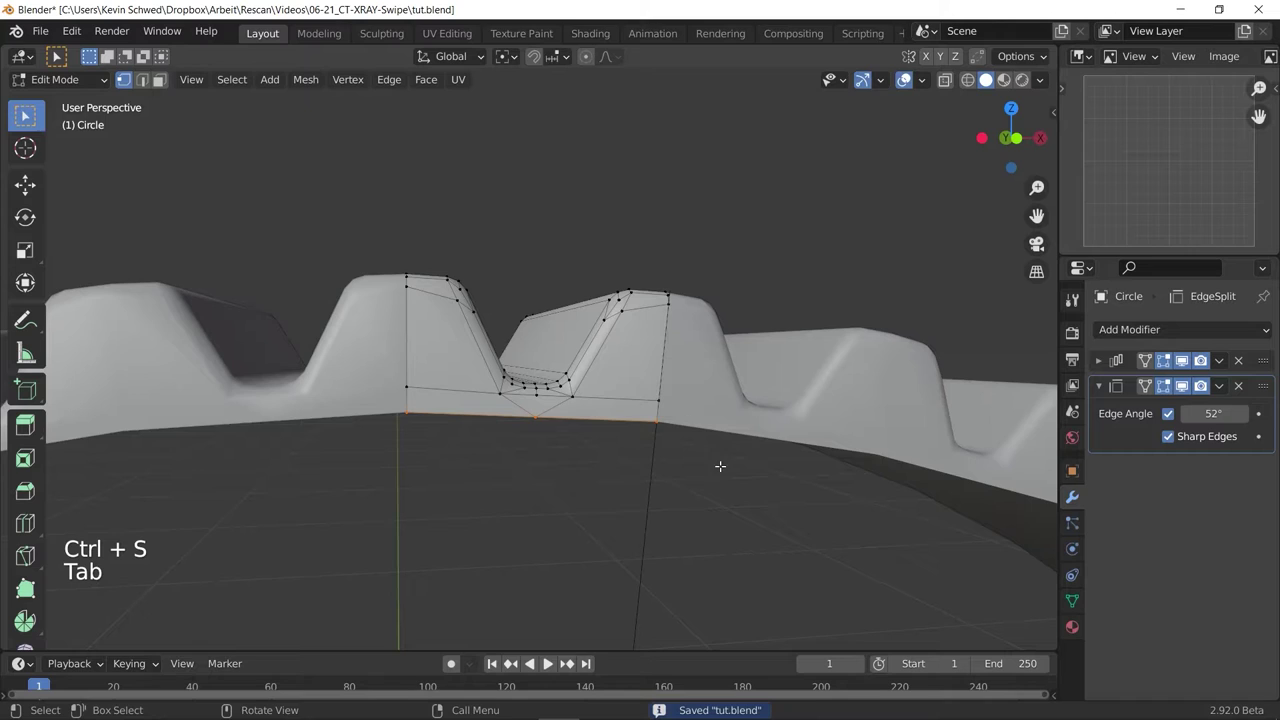
middle_click_drag(656, 474, 580, 509)
key("Tab")
key("KP_1")
key("Tab")
middle_click_drag(539, 470, 529, 457)
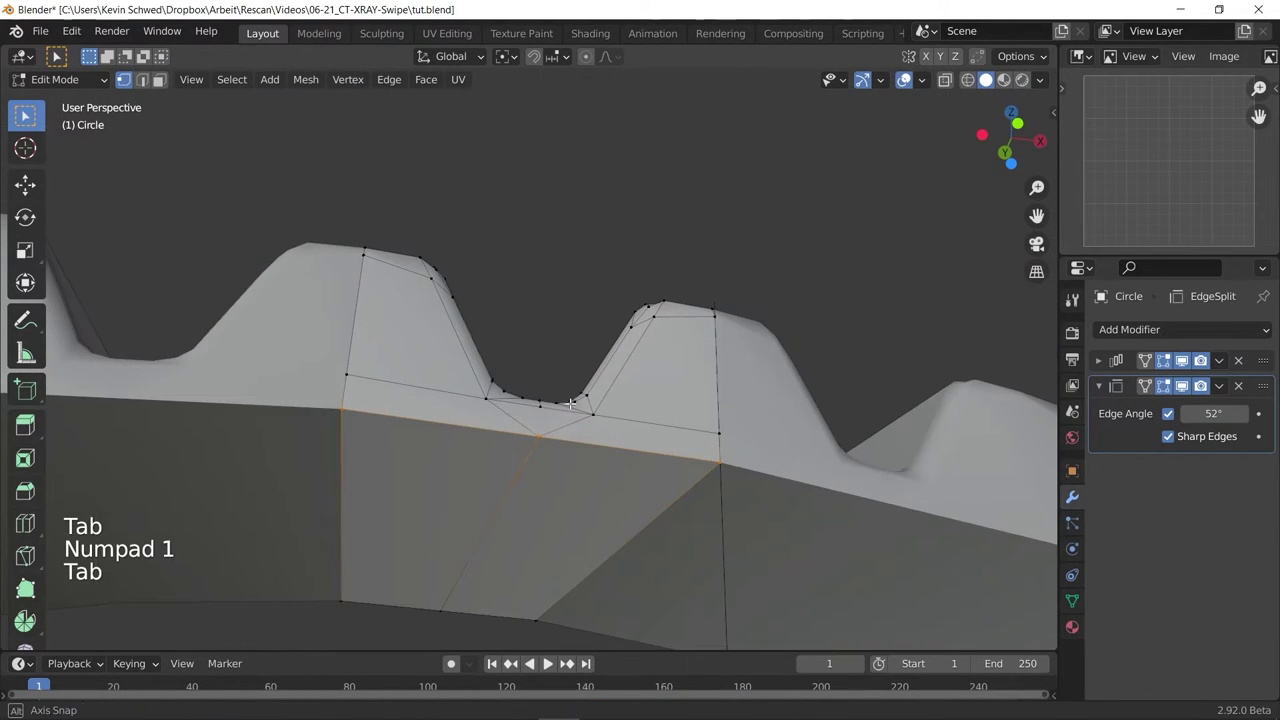
Set the pivot point to the 3D cursor and scale the lower rim's middle edge slightly outward with the Y axis locked.
key("alt+KP_2")
key("KP_1")
scroll(563, 500, "up", 3)
middle_click_drag(563, 500, 729, 546, "shift")
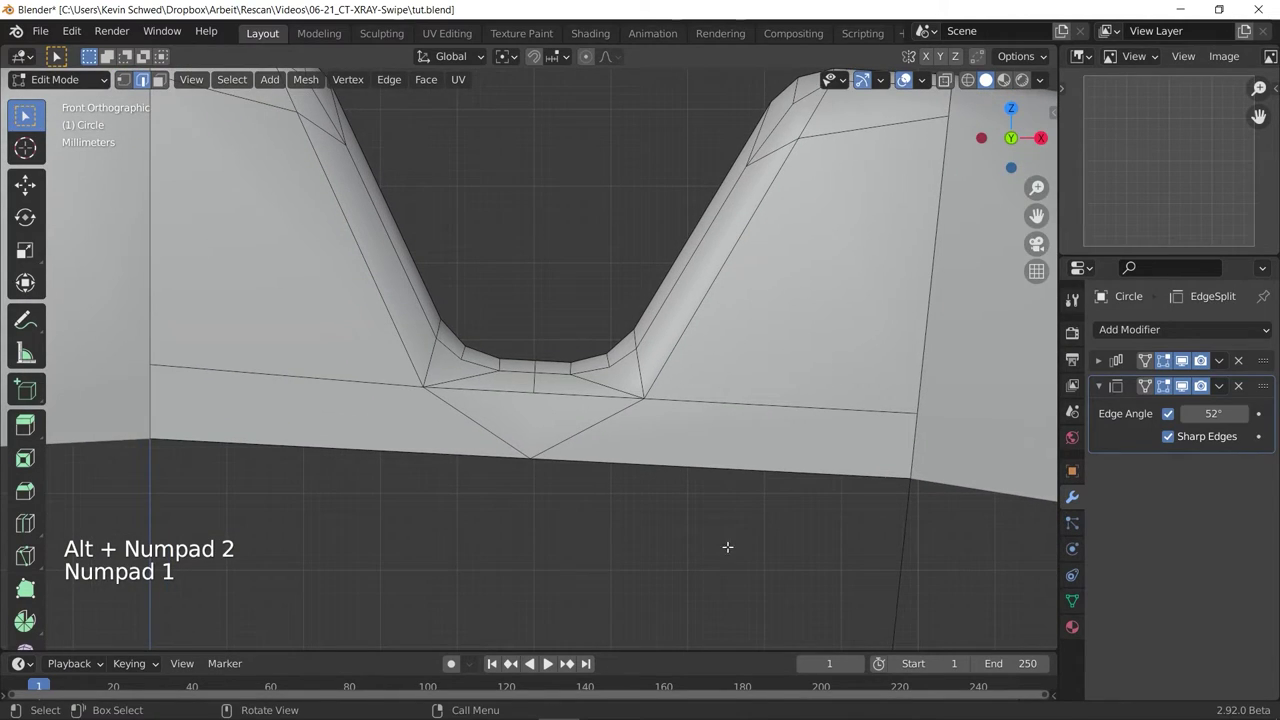
key("s")
left_click(779, 516)
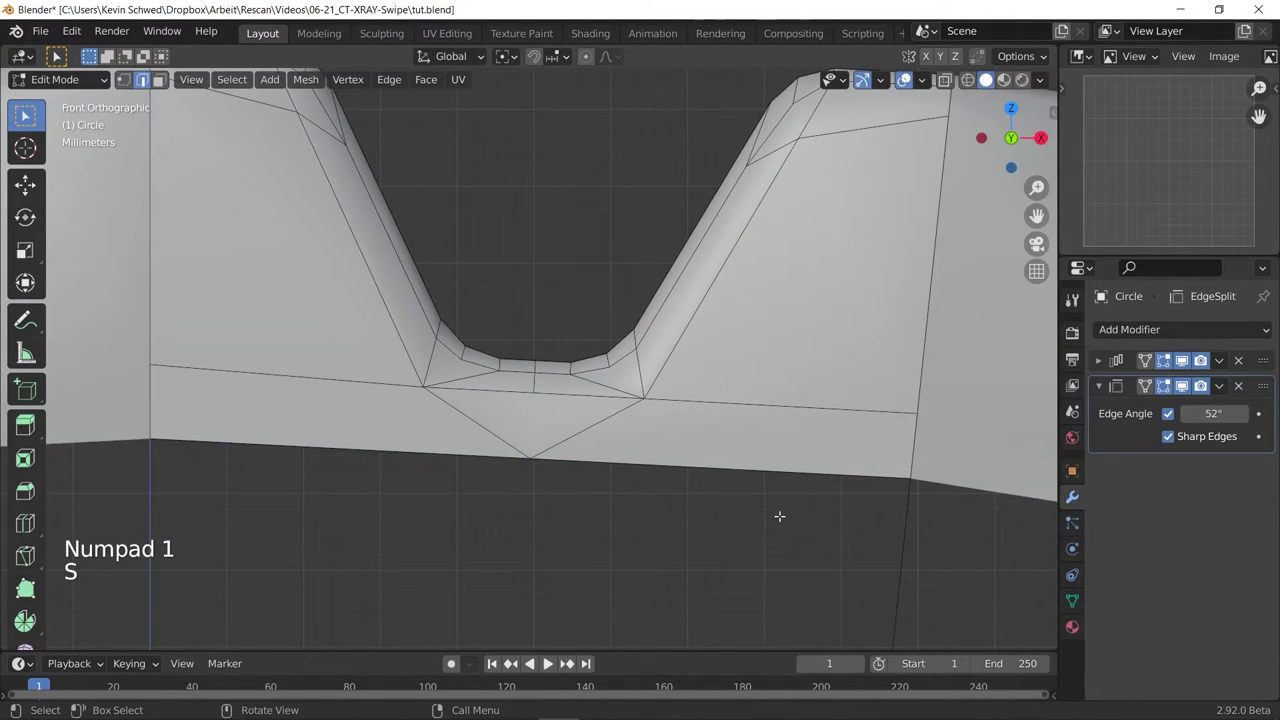
left_click(508, 56)
left_click(545, 97)
key("s")
key("shift+y")
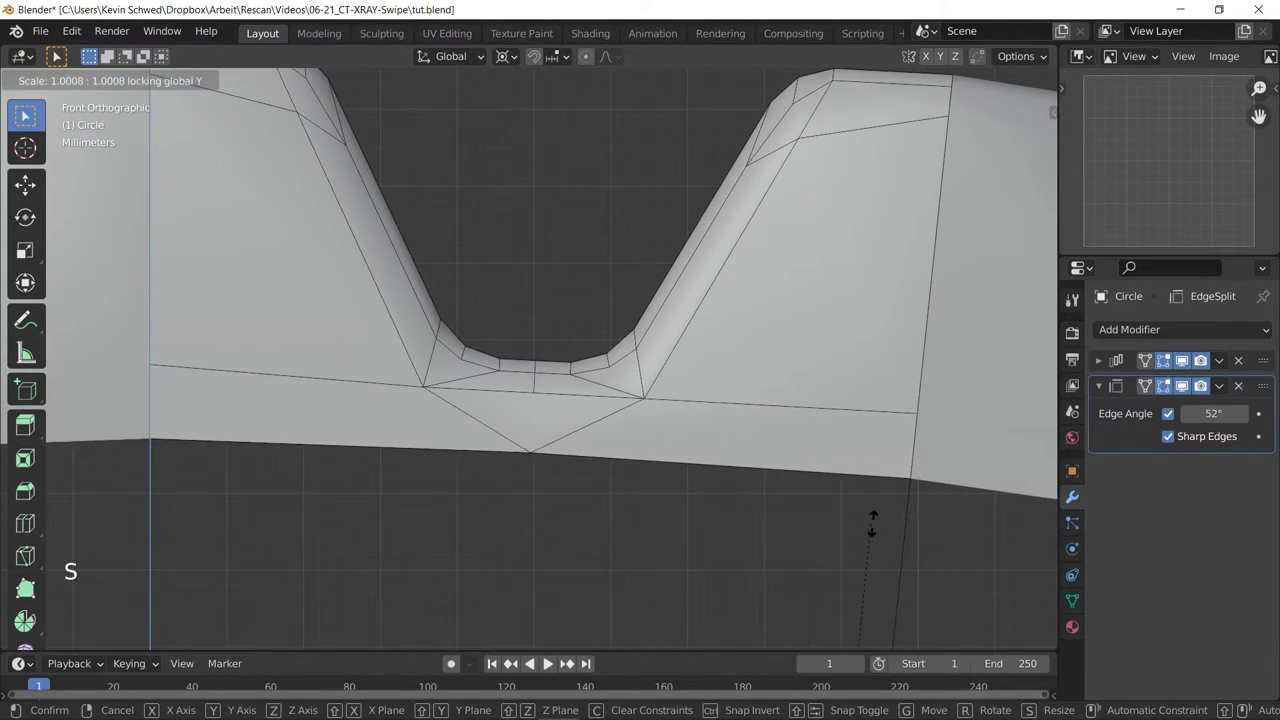
left_click(876, 522)
Add a Subdivision Surface modifier to the wheel and move it above the Edge Split modifier.
key("Tab")
scroll(580, 493, "down", 7)
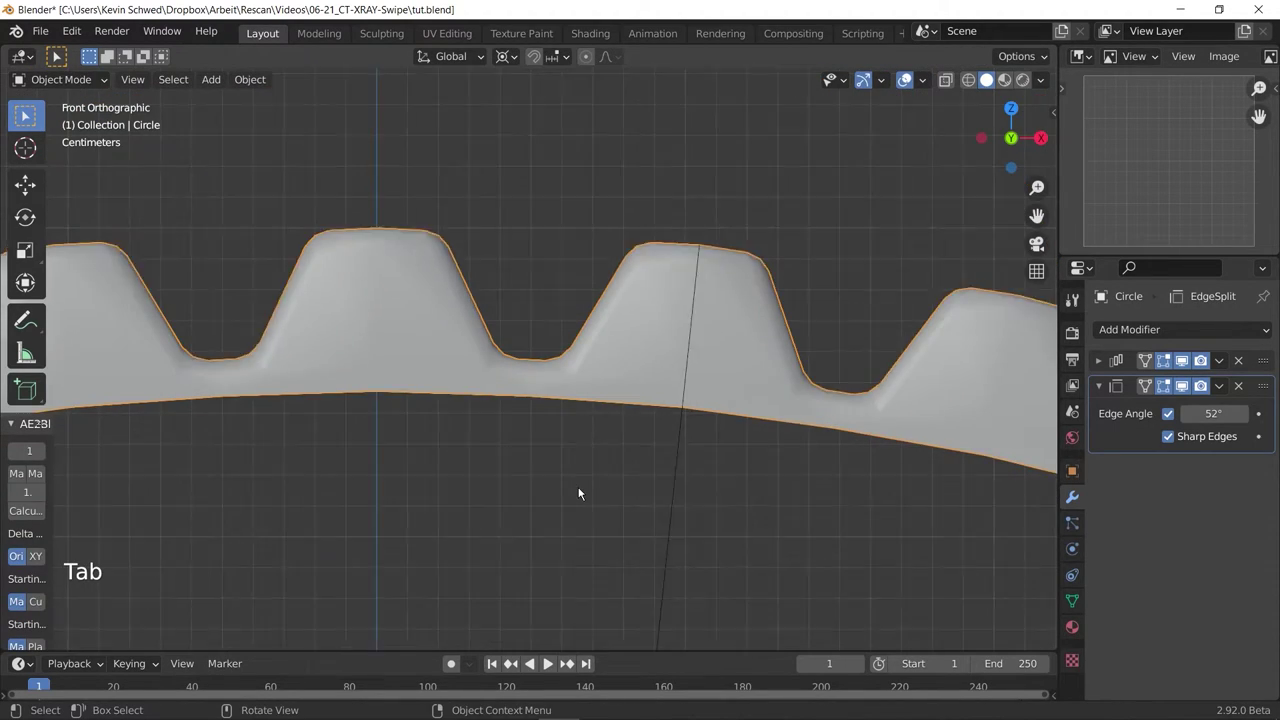
middle_click_drag(567, 471, 510, 400, "shift")
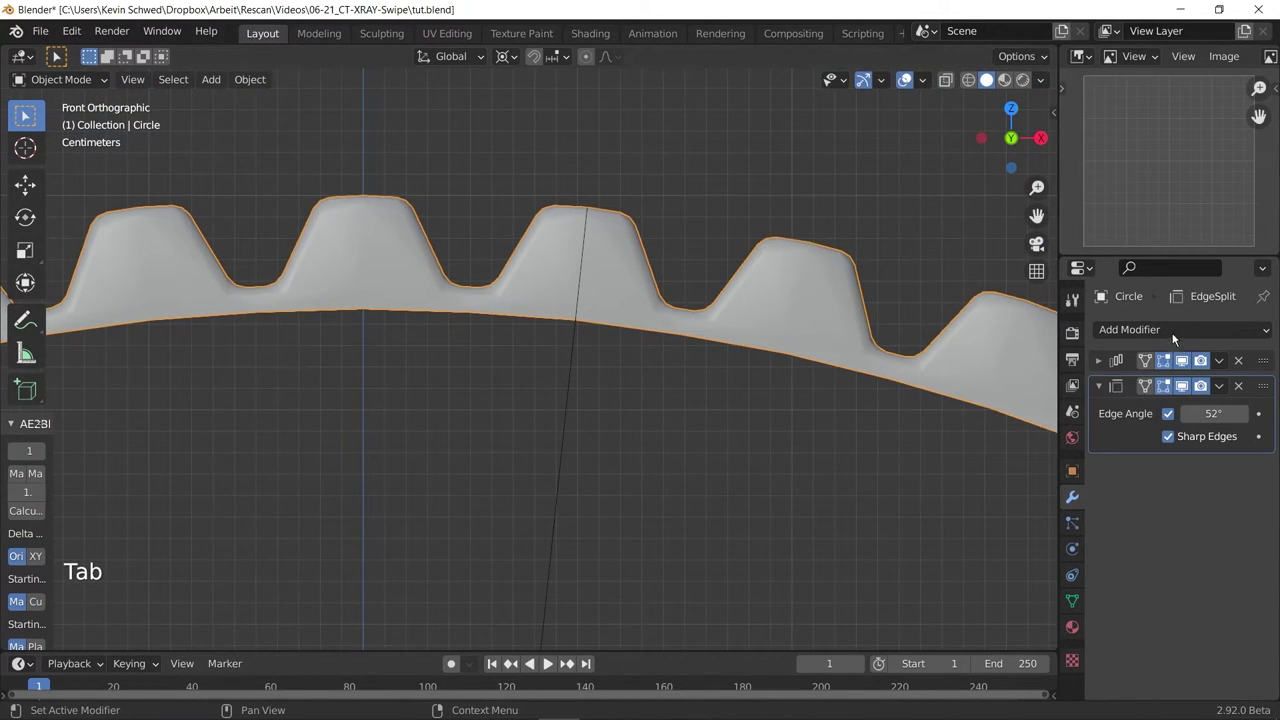
left_click(1110, 330)
left_click(948, 664)
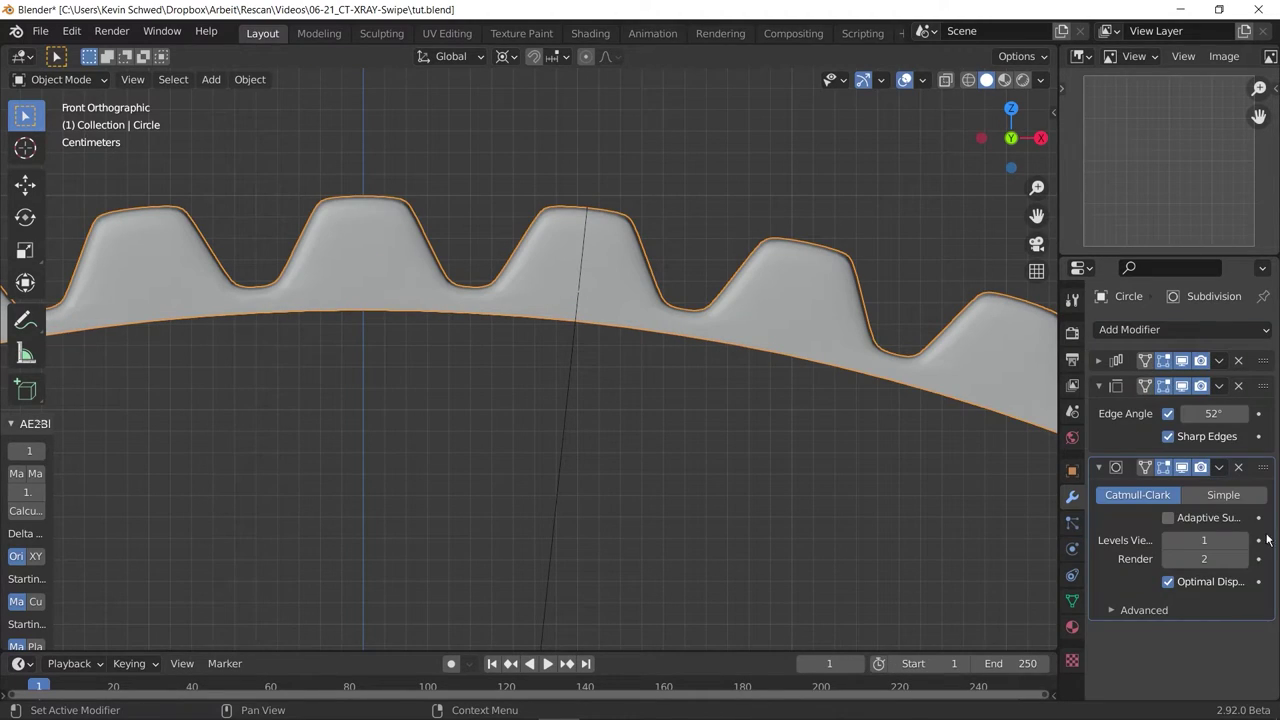
left_click_drag(1263, 467, 1268, 386)
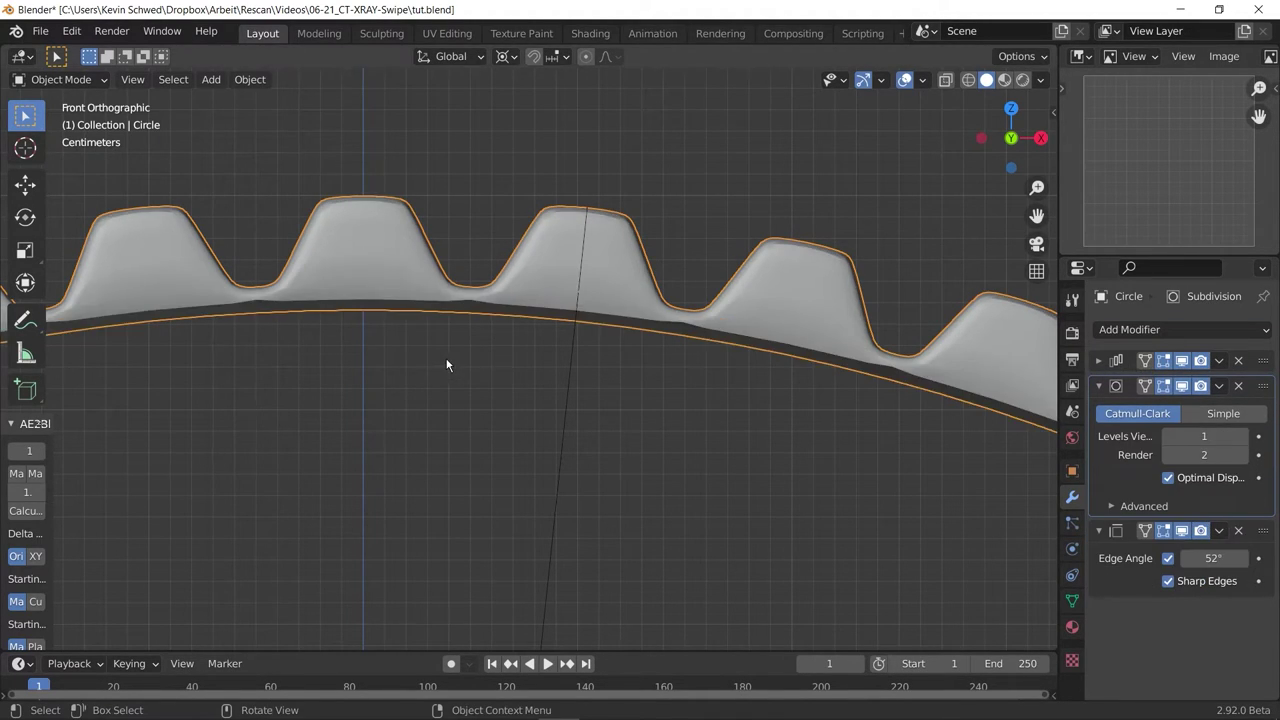
Select the segment's lower rim edges and crease them so the rim stays sharp under the subdivision.
scroll(489, 354, "up", 2)
middle_click_drag(439, 280, 515, 361, "shift")
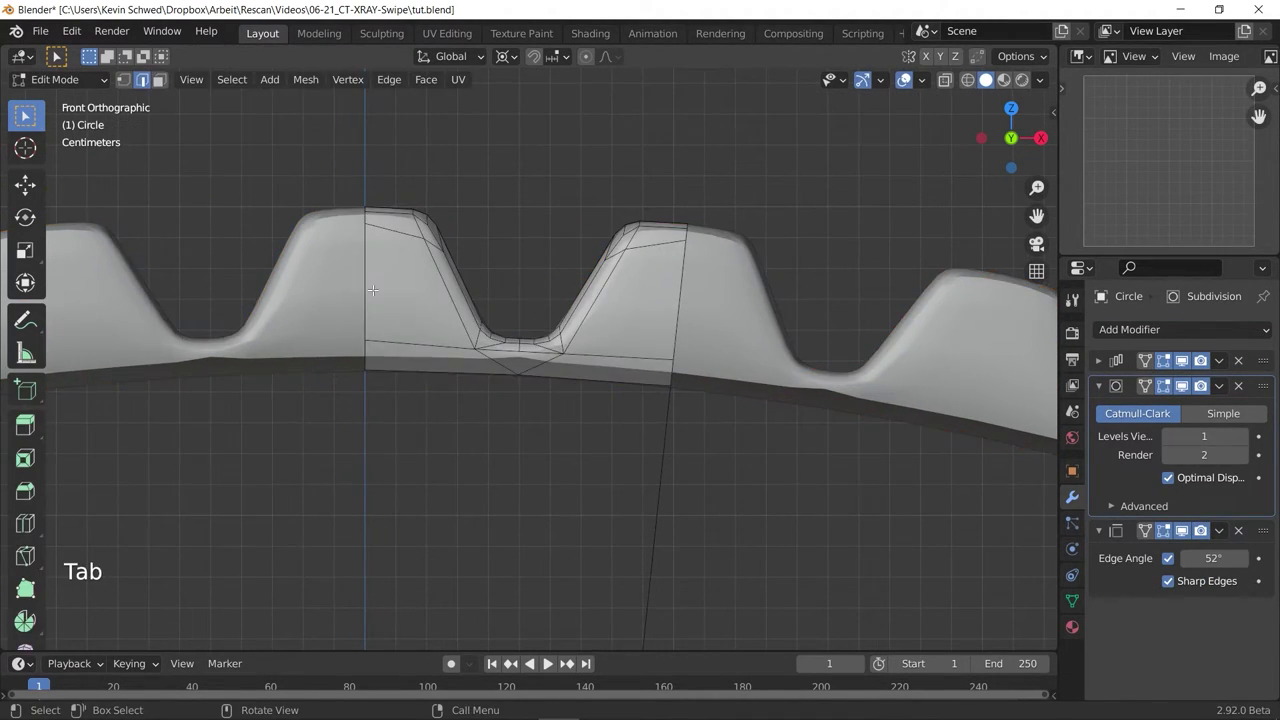
scroll(431, 328, "up", 2)
middle_click_drag(588, 420, 580, 386)
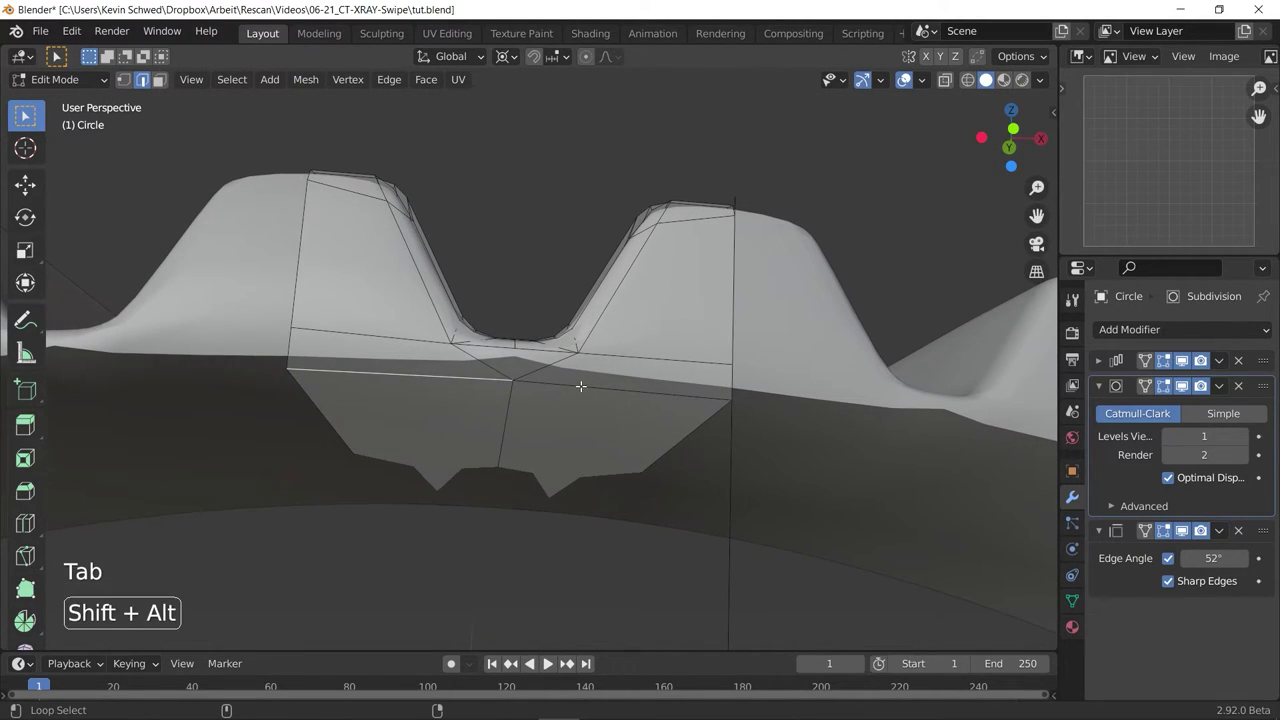
left_click(748, 415)
key("Tab")
middle_click_drag(566, 414, 583, 434)
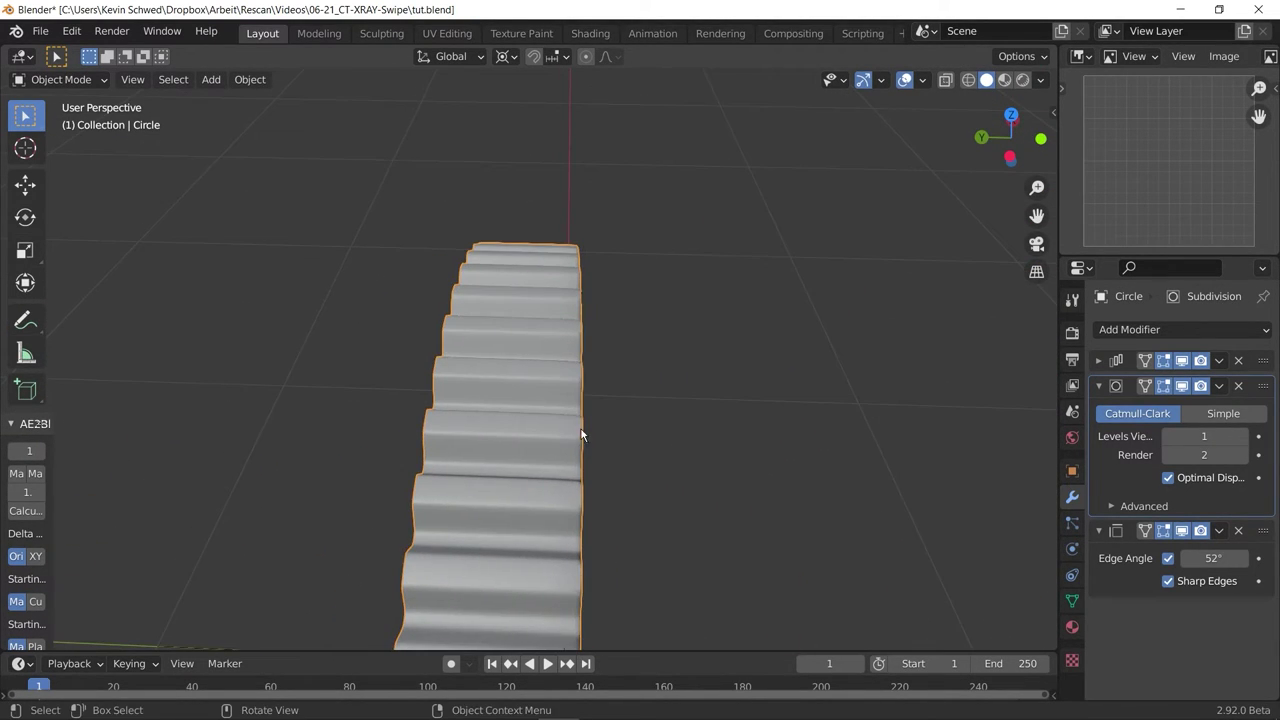
Add a Mirror modifier above the Subdivision modifier, mirroring on Y only with Clipping enabled.
left_click(1099, 386)
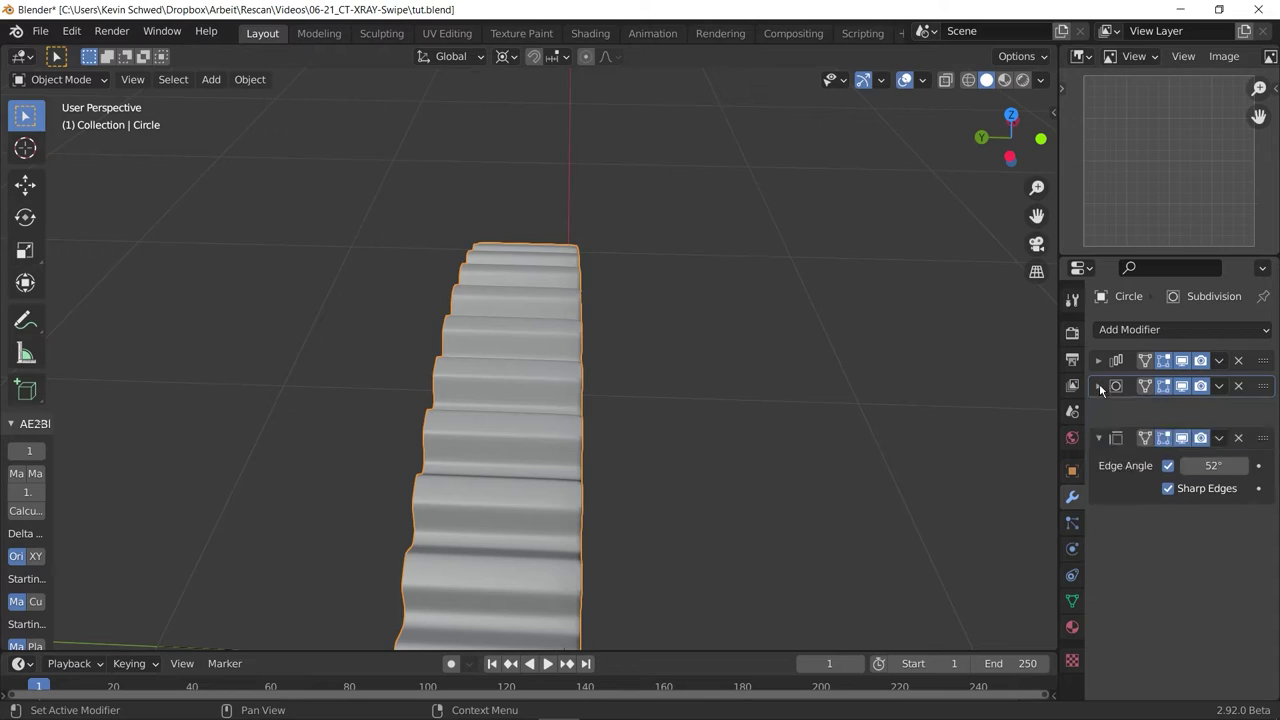
middle_click_drag(935, 385, 1022, 356)
left_click(1189, 332)
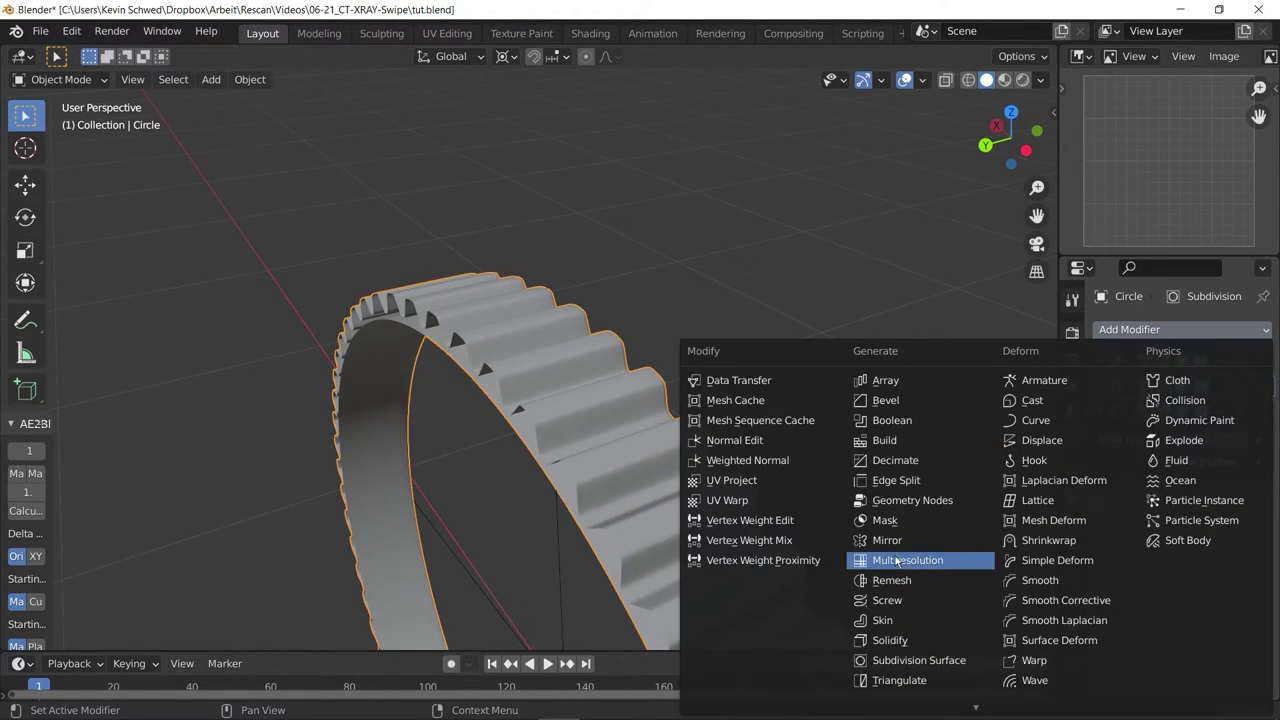
left_click(887, 540)
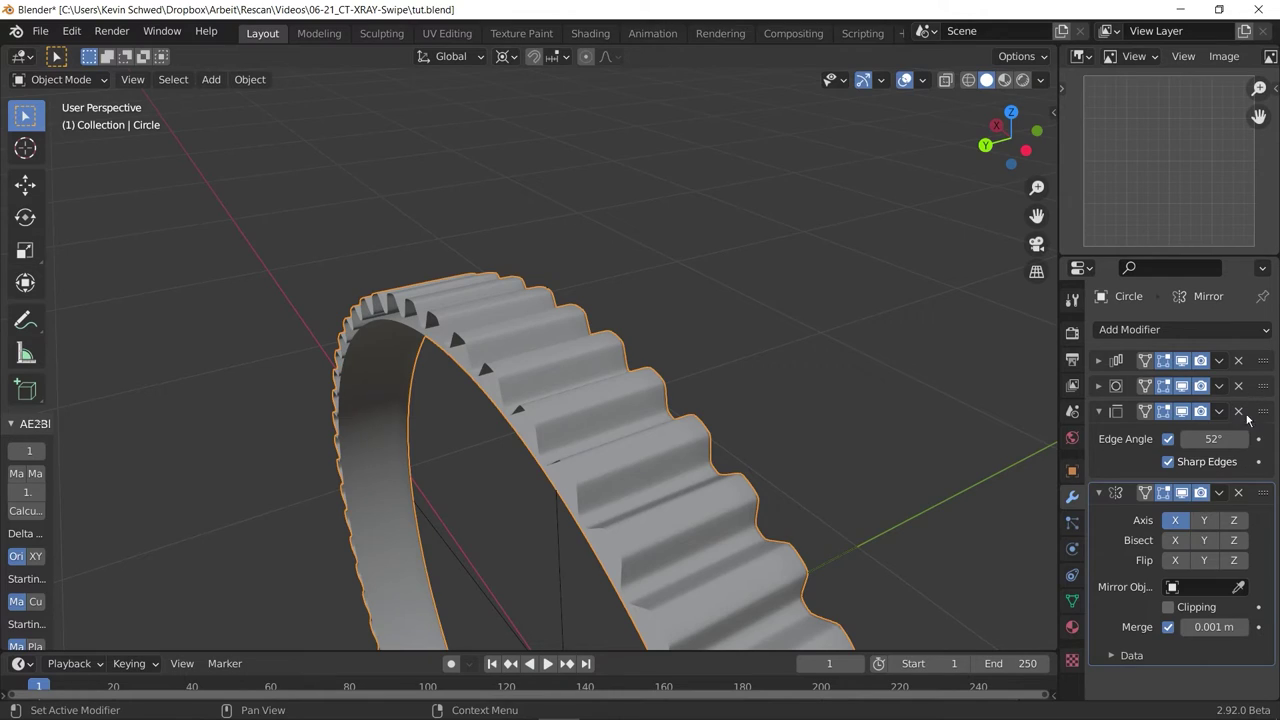
left_click_drag(1263, 492, 1263, 388)
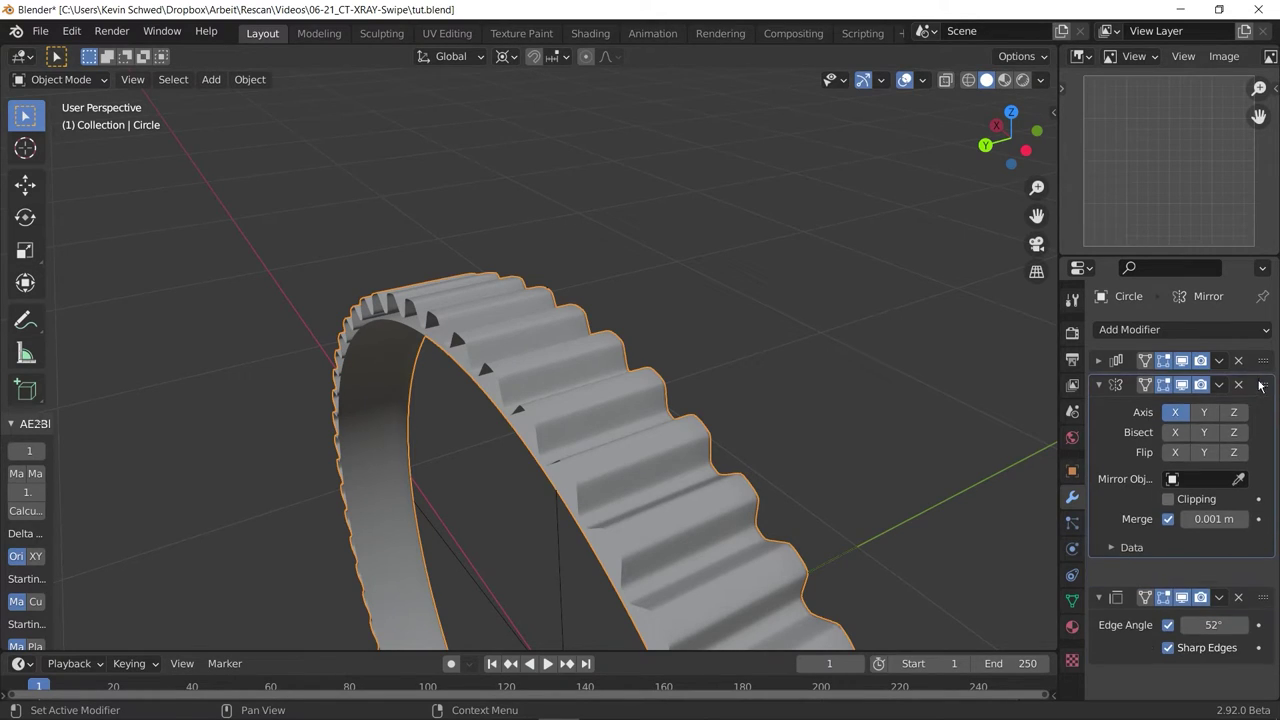
left_click(1207, 414)
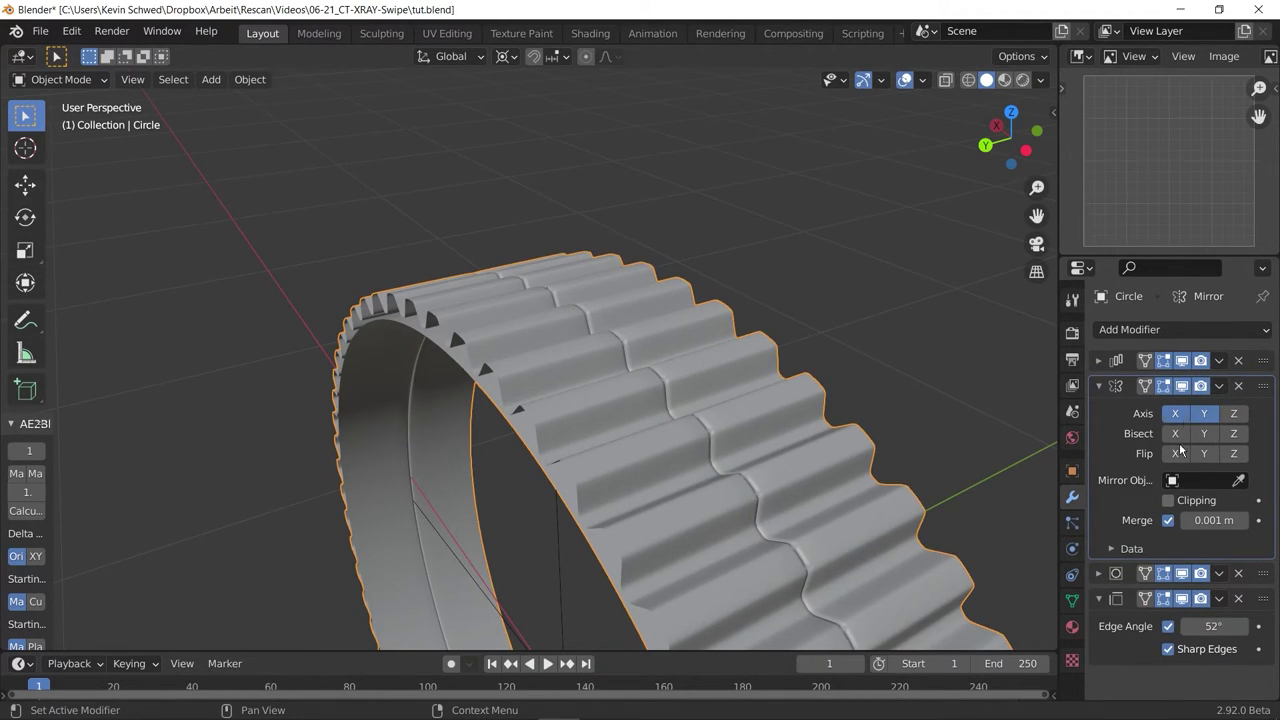
left_click(1169, 500)
Disable Clipping and move the whole tooth segment along negative Y until the mirrored halves meet.
key("Tab")
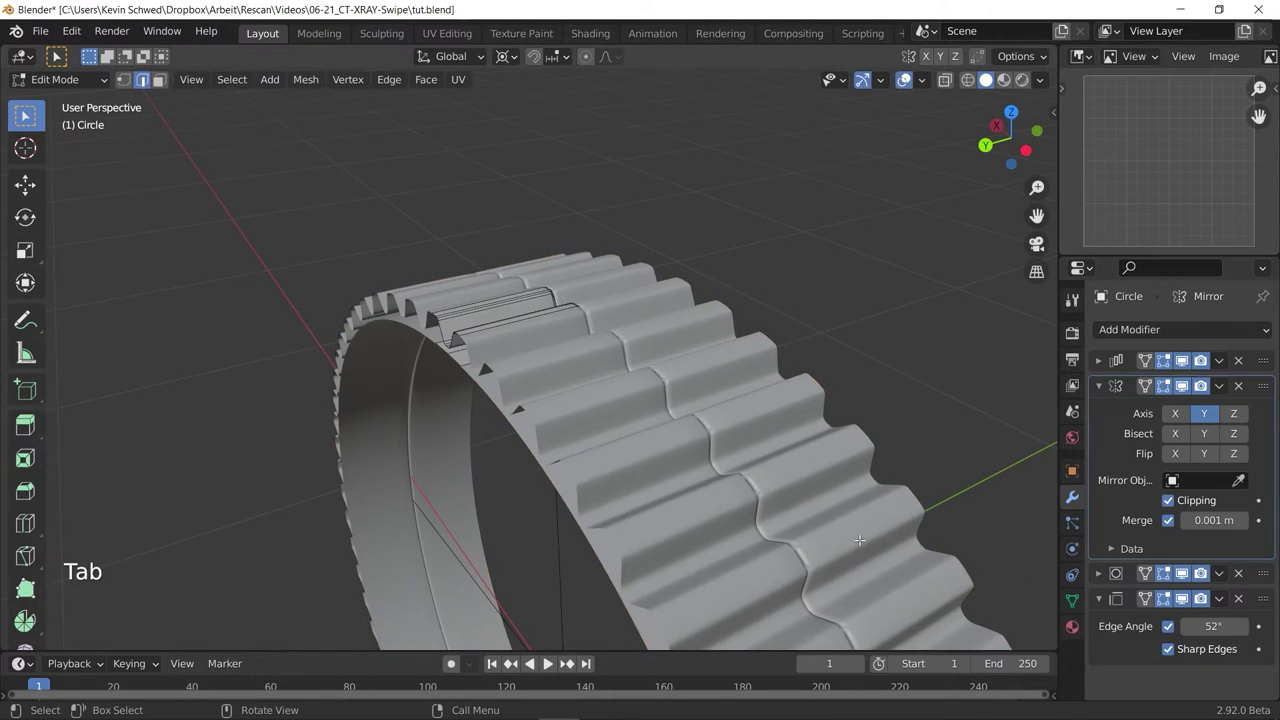
key("a")
middle_click_drag(716, 479, 674, 466)
left_click(1168, 500)
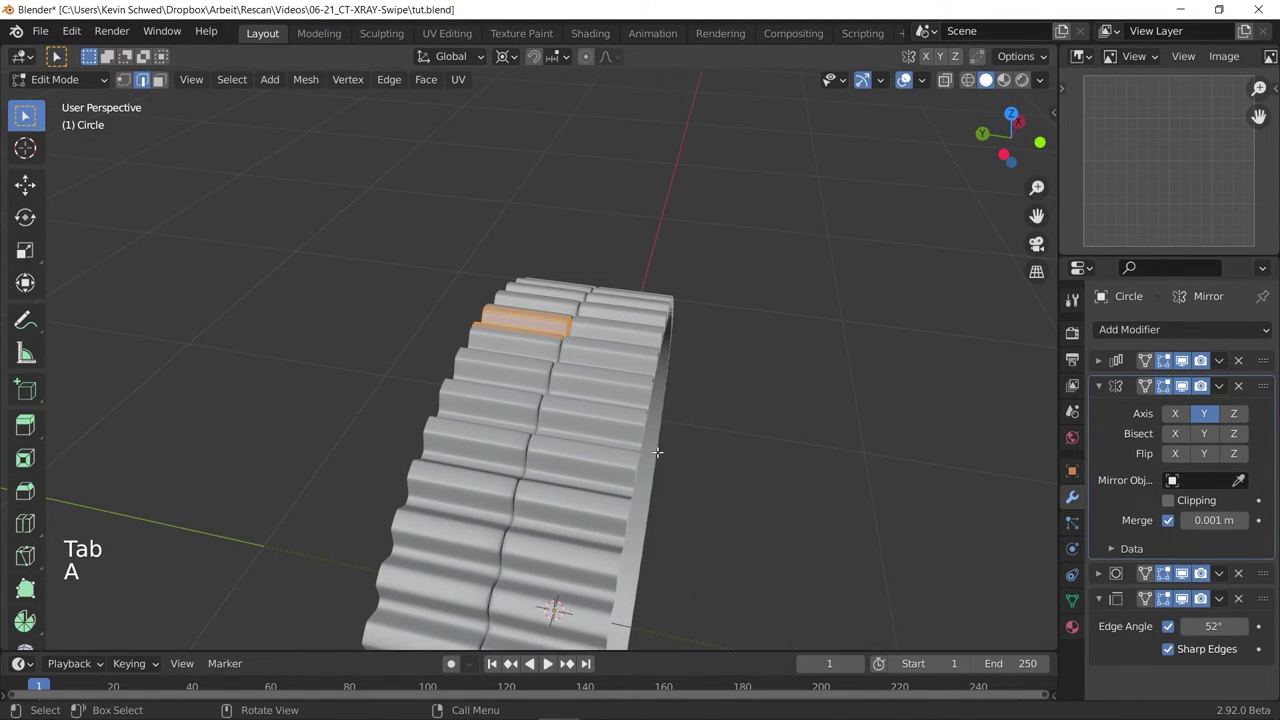
key("g")
key("y")
right_click(716, 436)
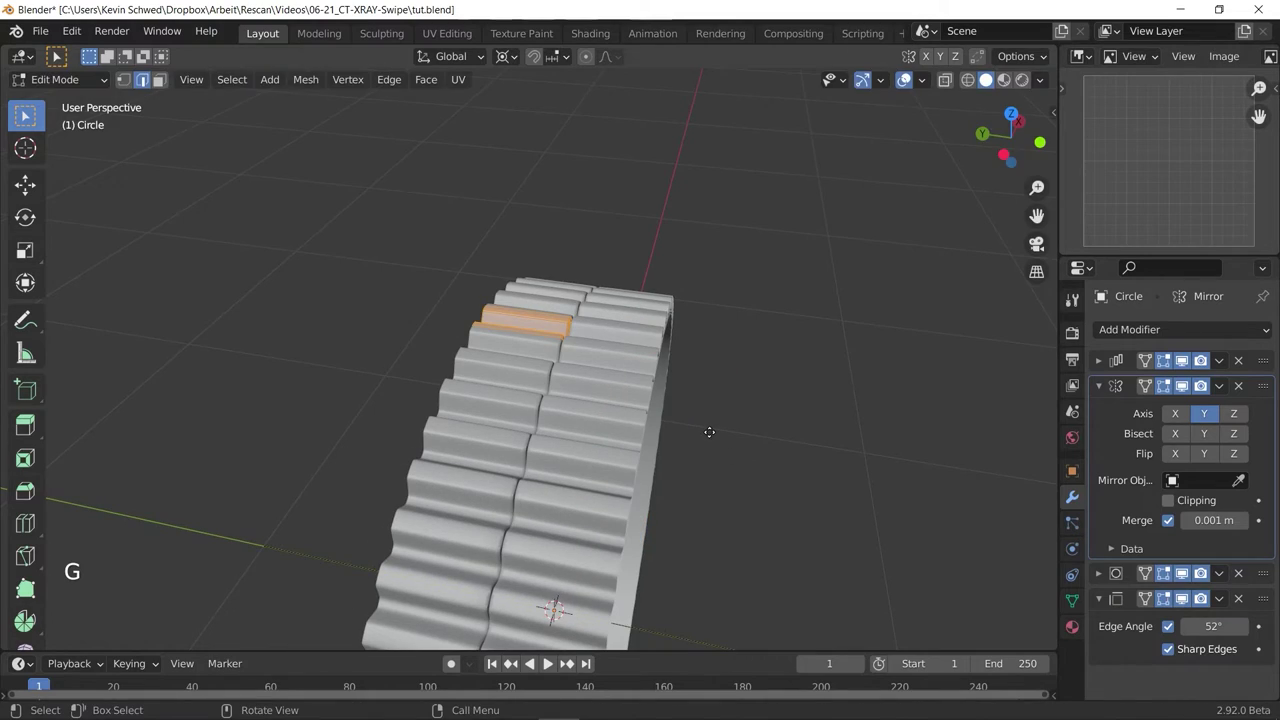
key("g")
key("y")
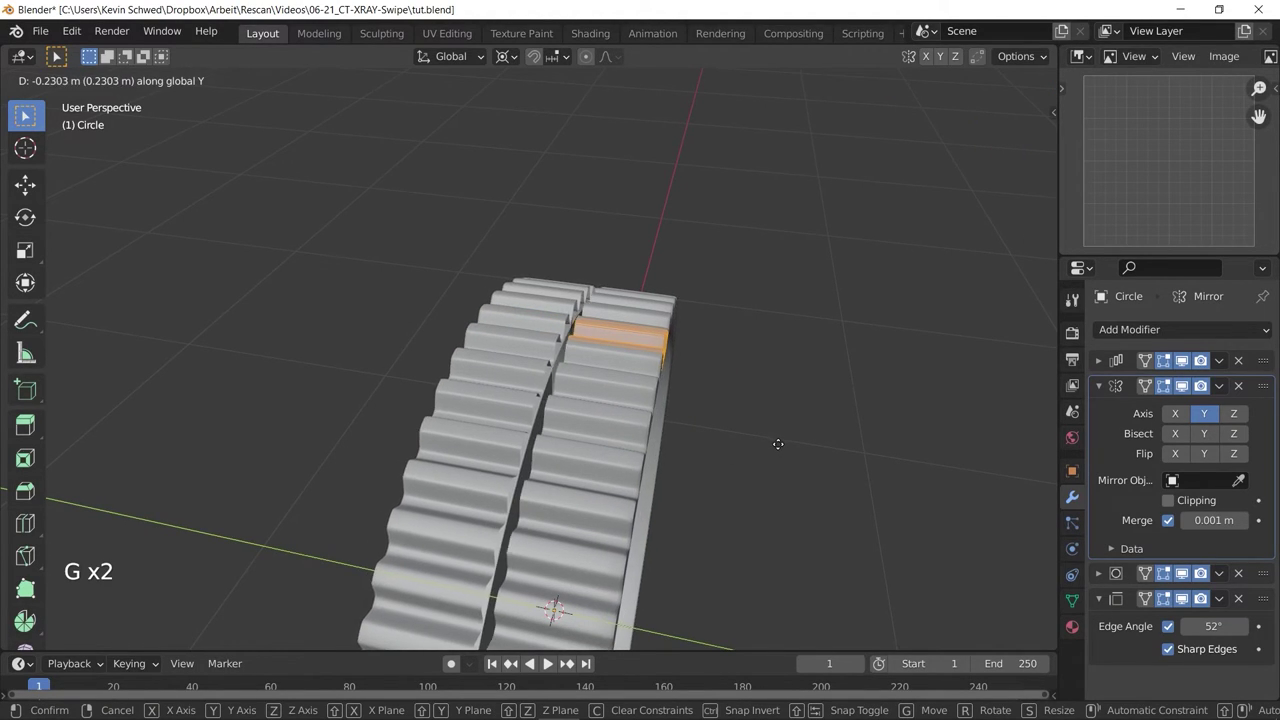
left_click(774, 444)
Re-enable Clipping and move the selected segment slightly along positive Y to narrow the wheel.
left_click(1161, 500)
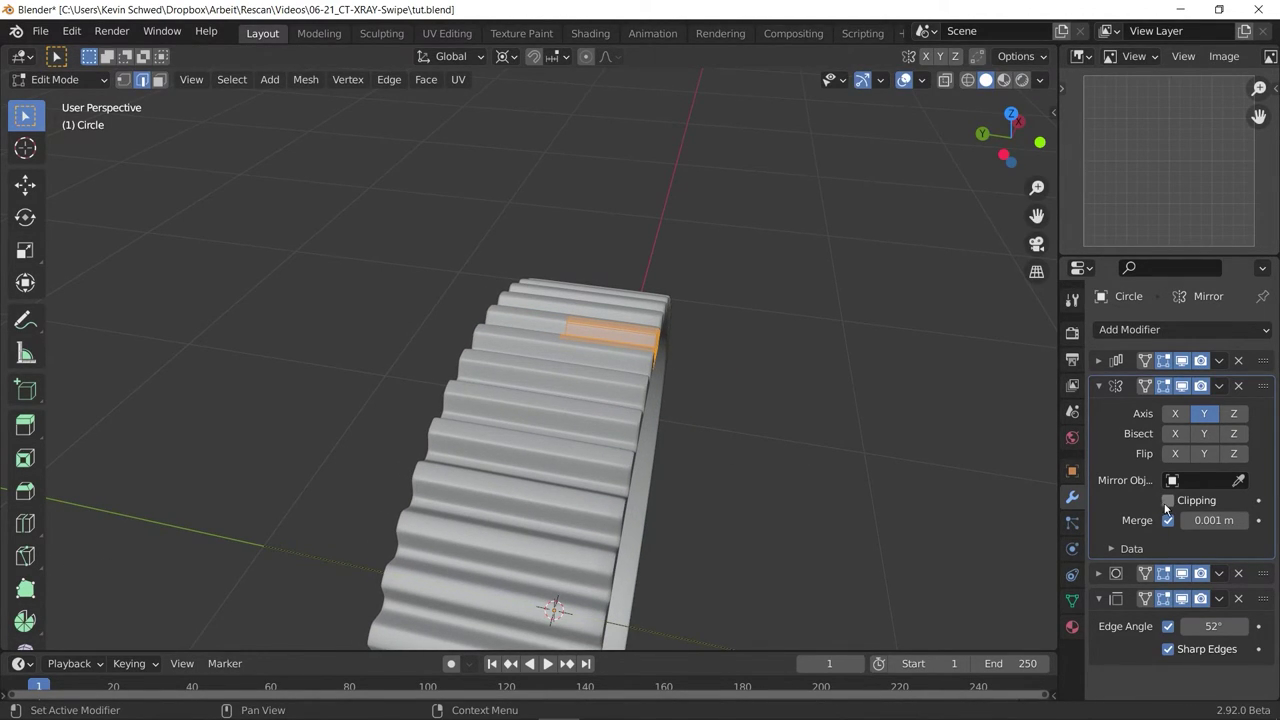
left_click(1165, 504)
scroll(691, 454, "up", 2)
key("g")
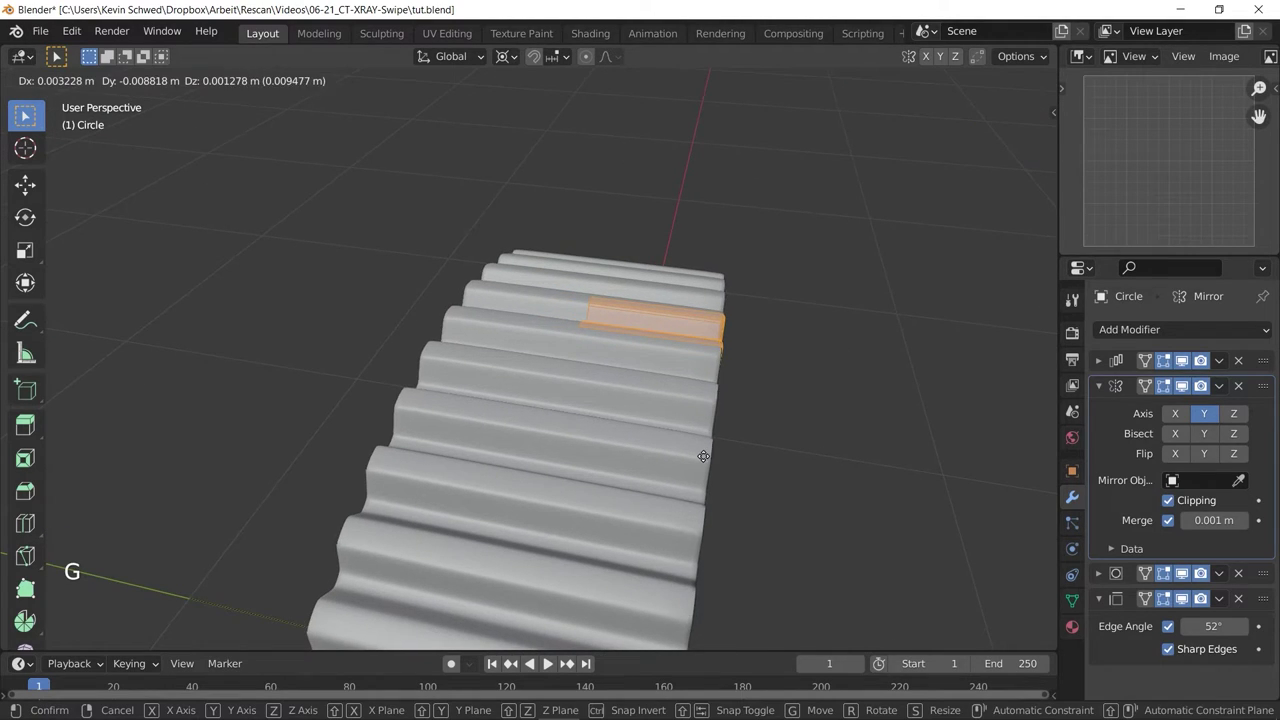
key("y")
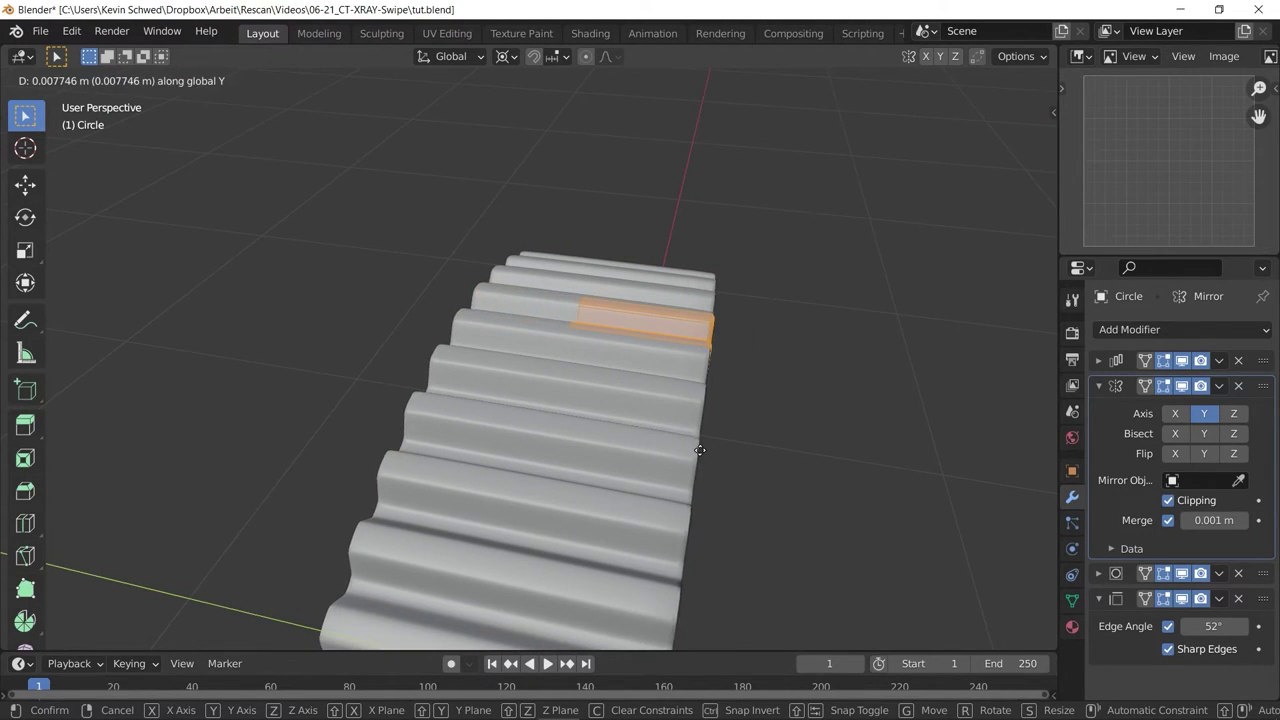
left_click(674, 450)
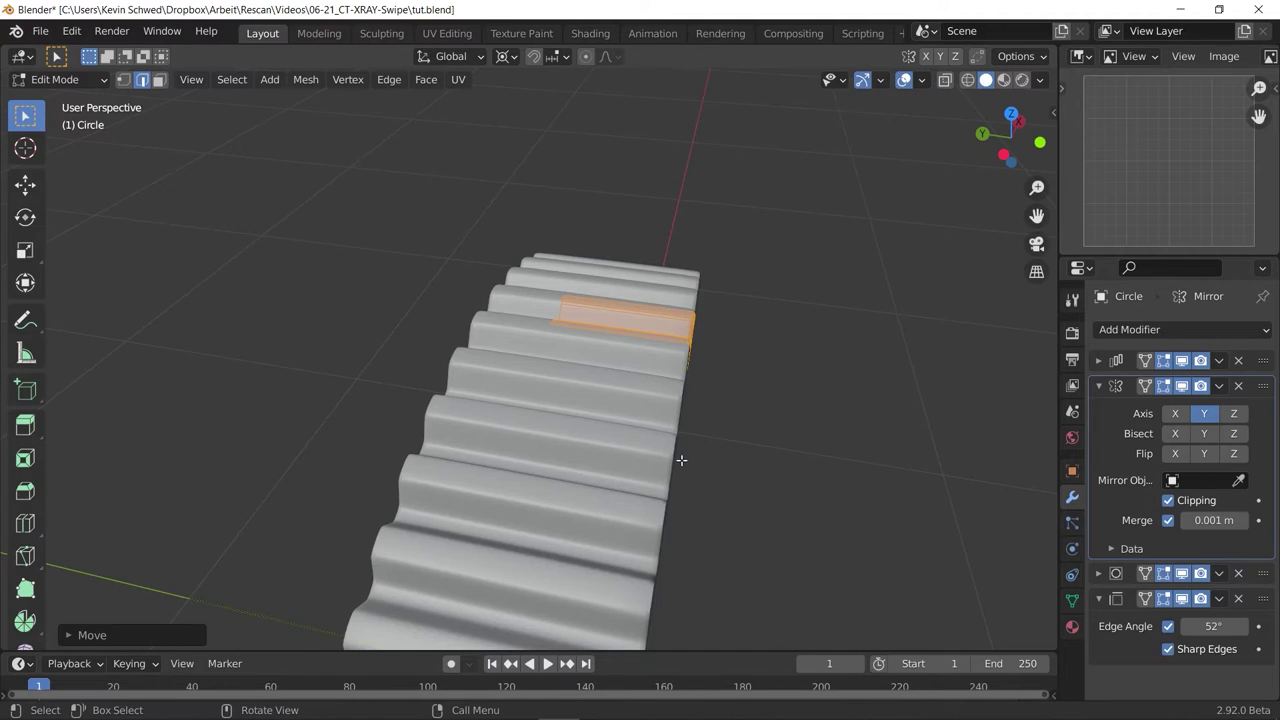
Move the selected segment about -0.1 m along Y to widen the wheel.
scroll(681, 460, "down", 4)
middle_click_drag(681, 460, 500, 540)
scroll(520, 500, "up", 4)
middle_click_drag(540, 470, 418, 496)
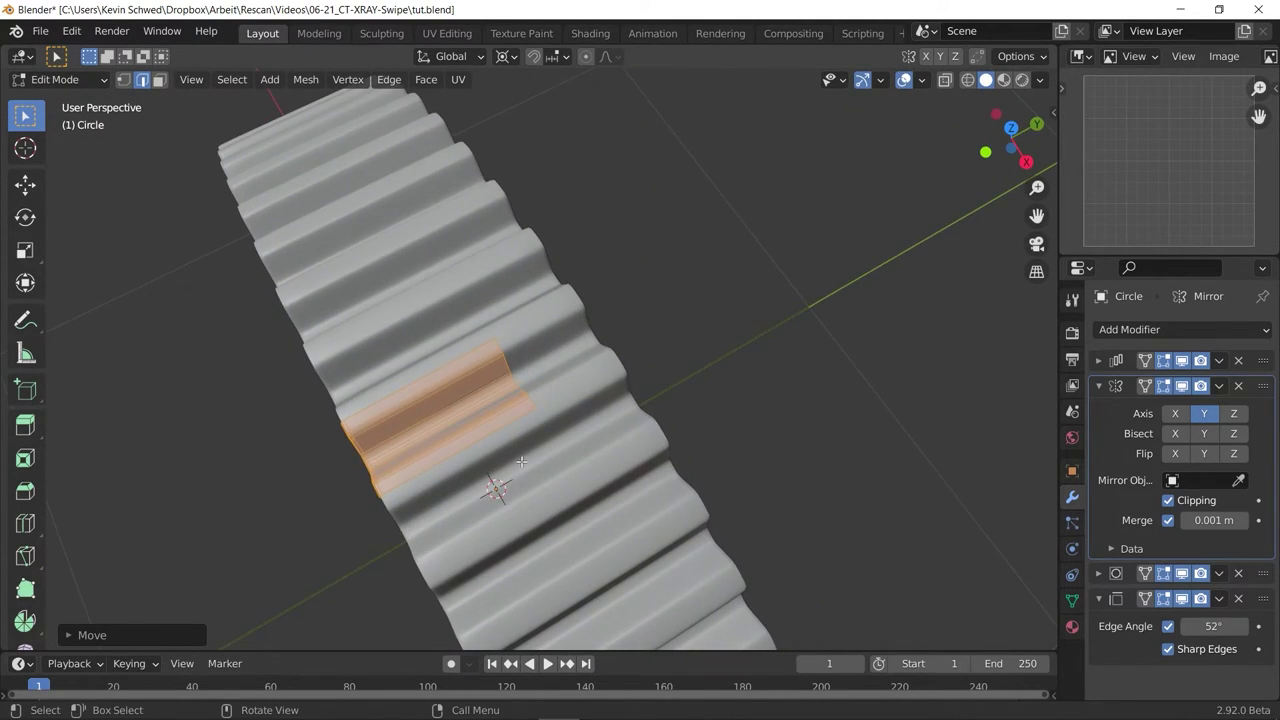
middle_click_drag(605, 400, 570, 410)
key("g")
key("y")
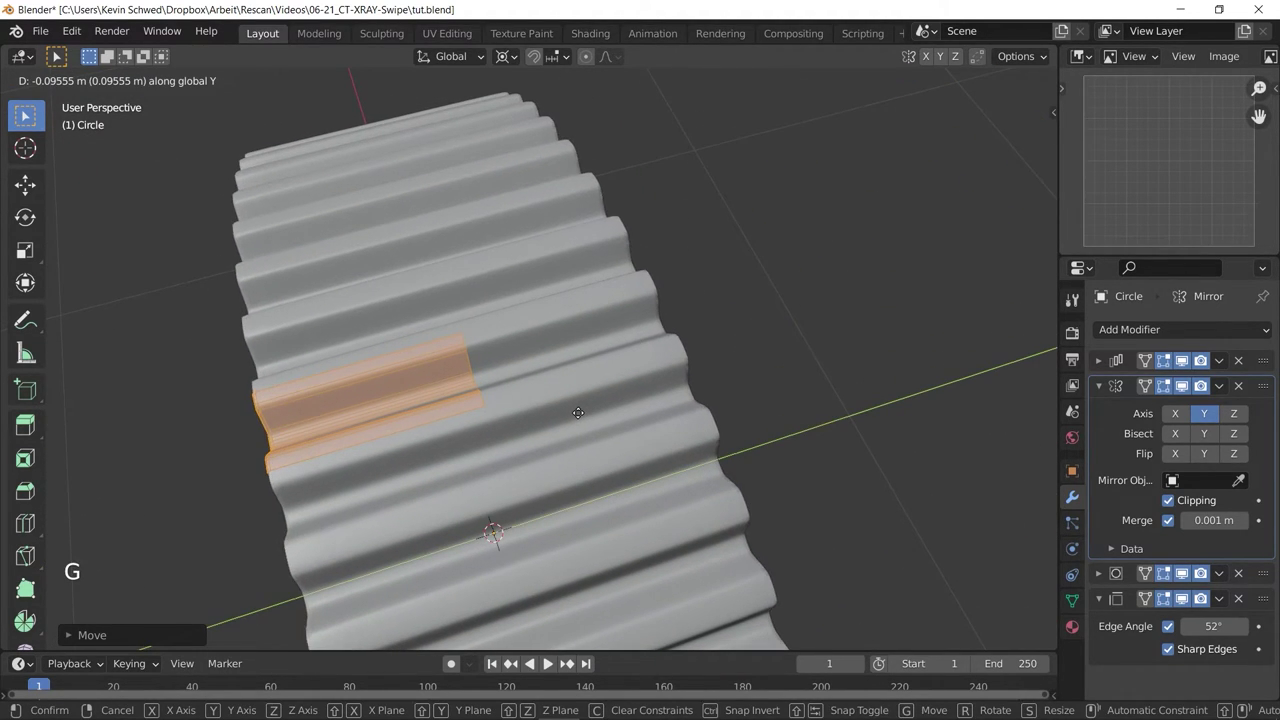
left_click(580, 413)
Leave Edit Mode and examine the mirrored wheel's tooth shading and front-face edges up close.
scroll(575, 415, "down", 5)
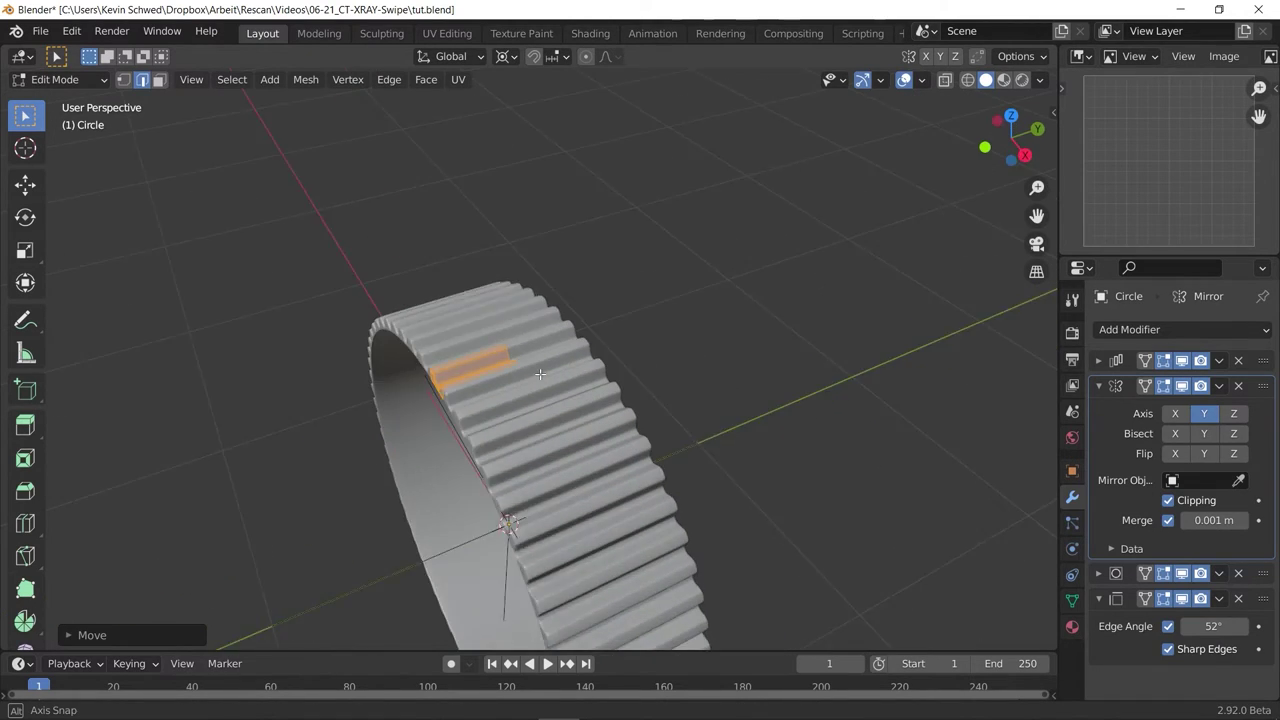
middle_click_drag(575, 415, 501, 343)
scroll(590, 295, "up", 3)
scroll(530, 425, "down", 5)
key("Tab")
scroll(576, 439, "down", 5)
scroll(501, 343, "up", 5)
scroll(510, 390, "up", 4)
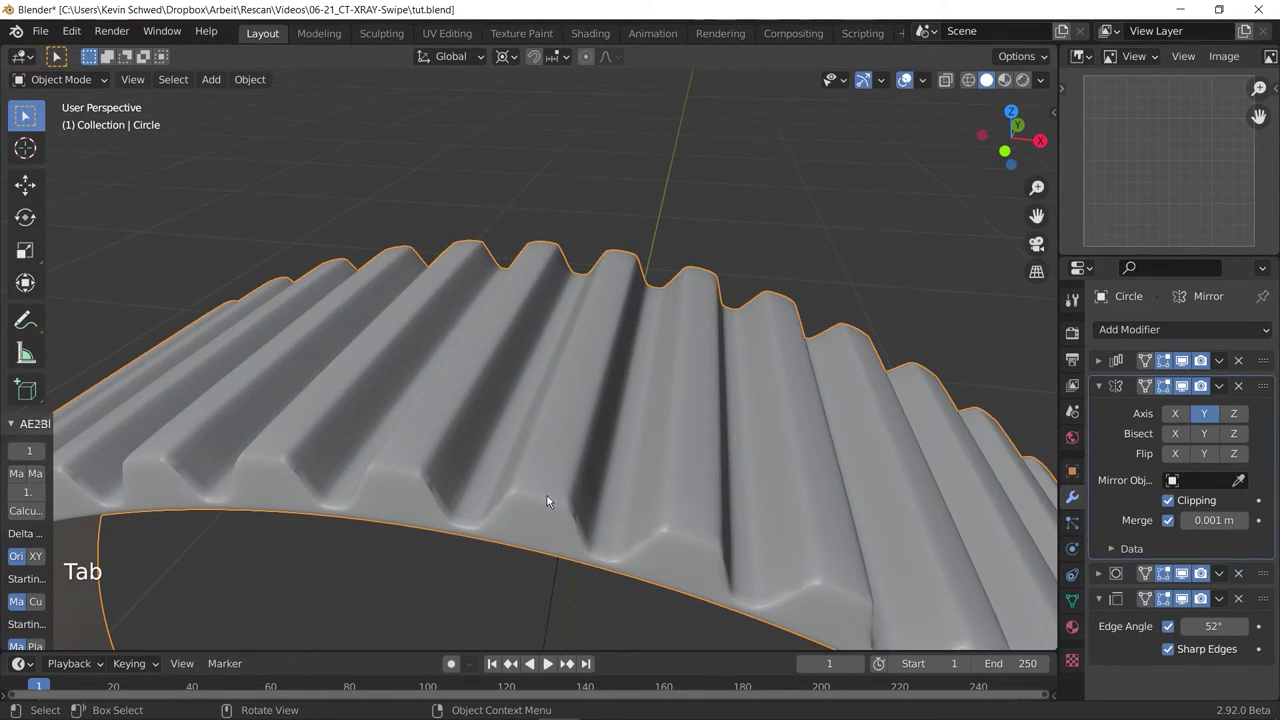
middle_click_drag(547, 501, 596, 458)
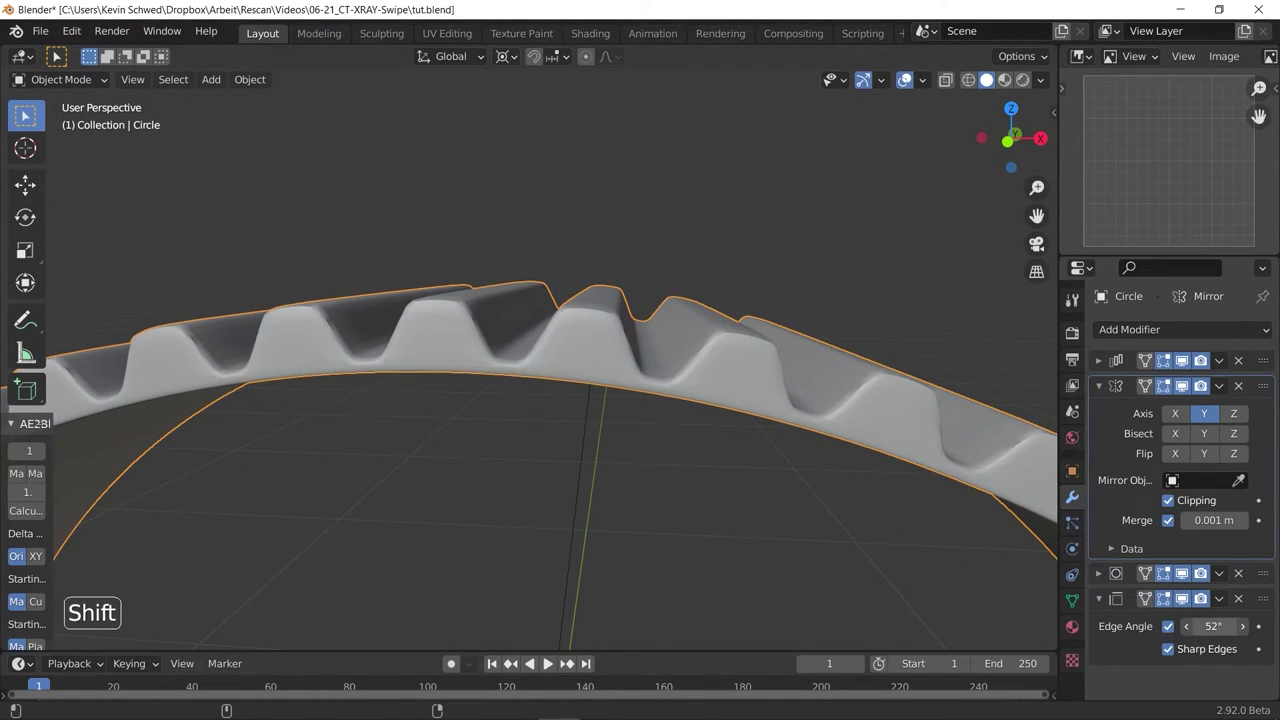
Apply the wheel's Array and Mirror modifiers, and remove its Subdivision modifier.
scroll(694, 466, "down", 4)
middle_click_drag(694, 466, 636, 357)
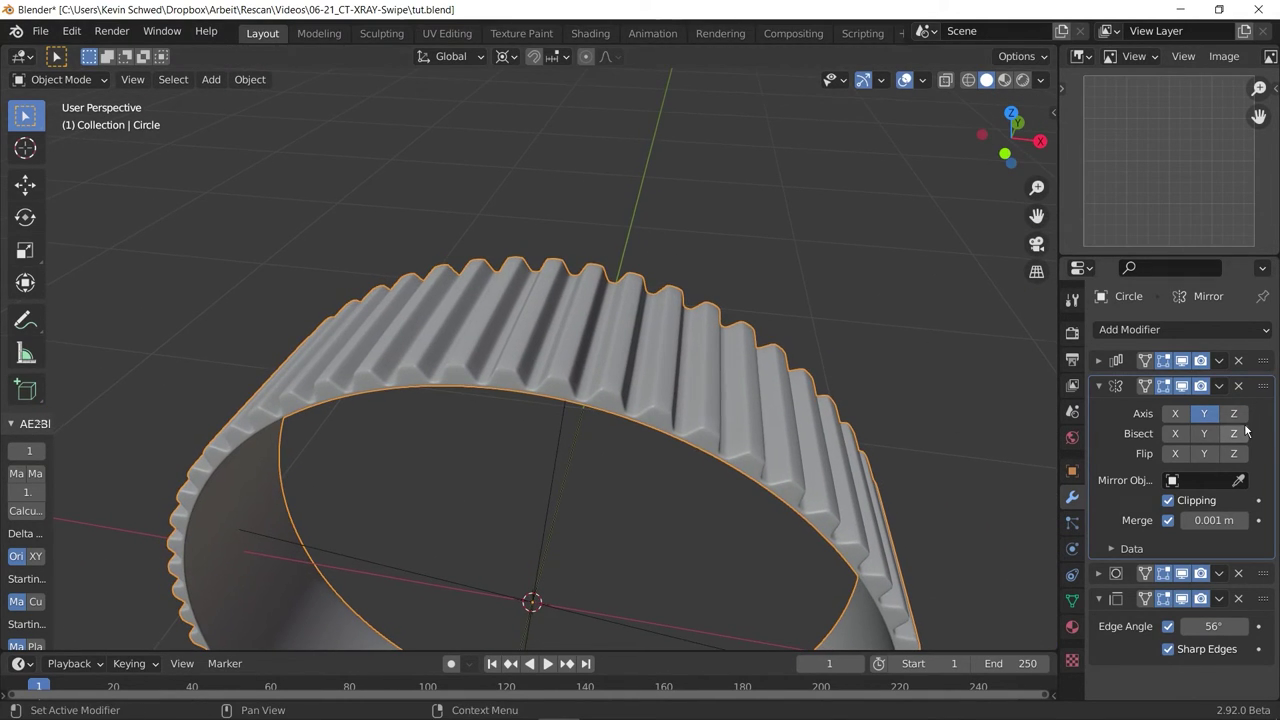
left_click(1219, 385)
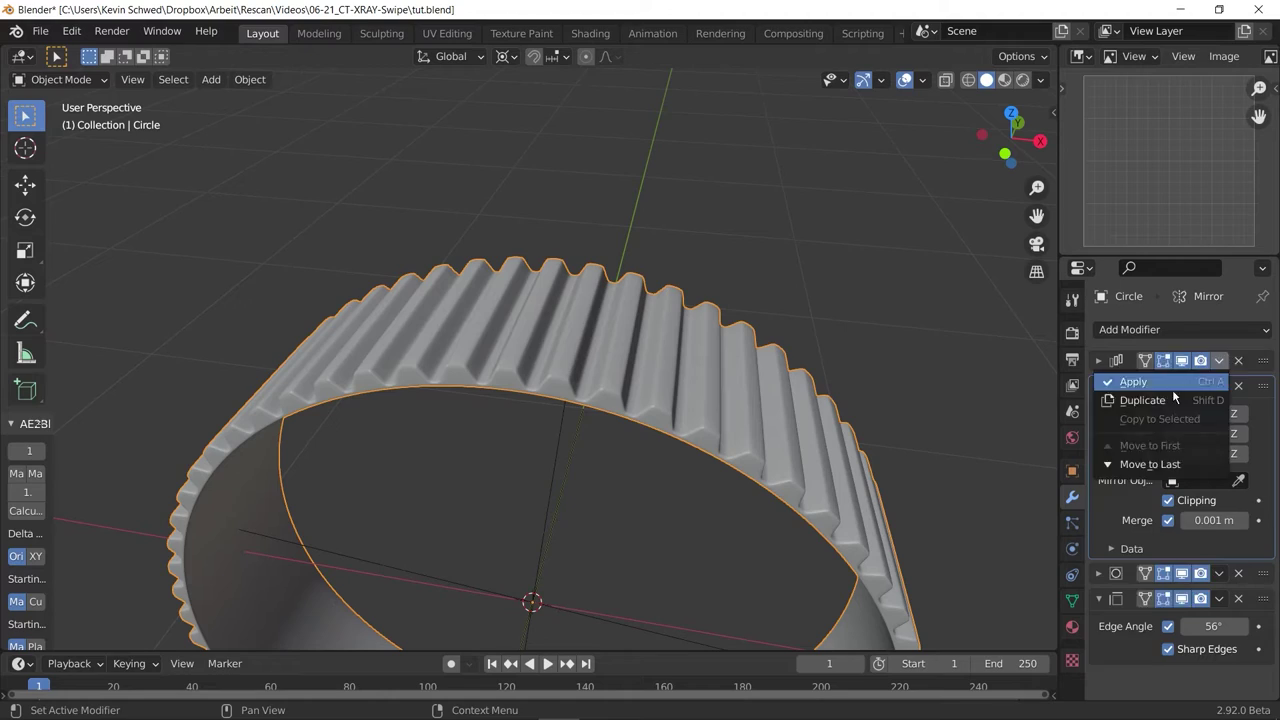
left_click(1219, 385)
left_click(1133, 381)
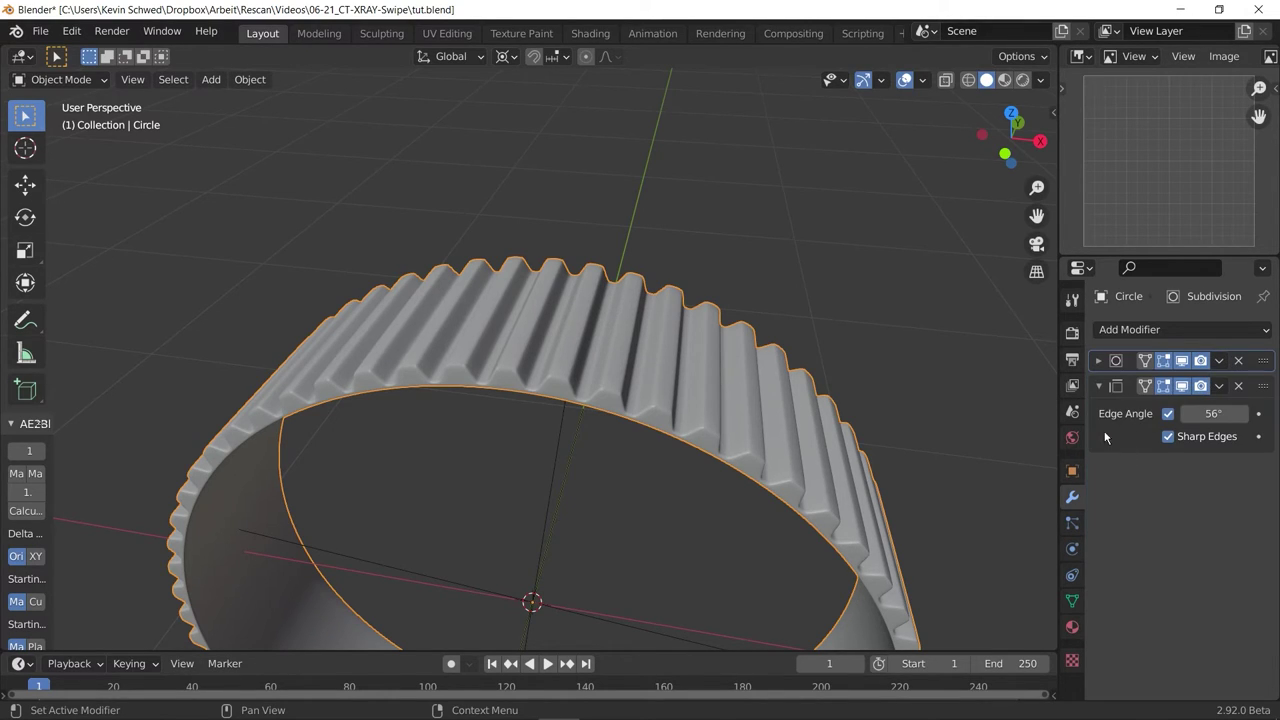
left_click(1098, 361)
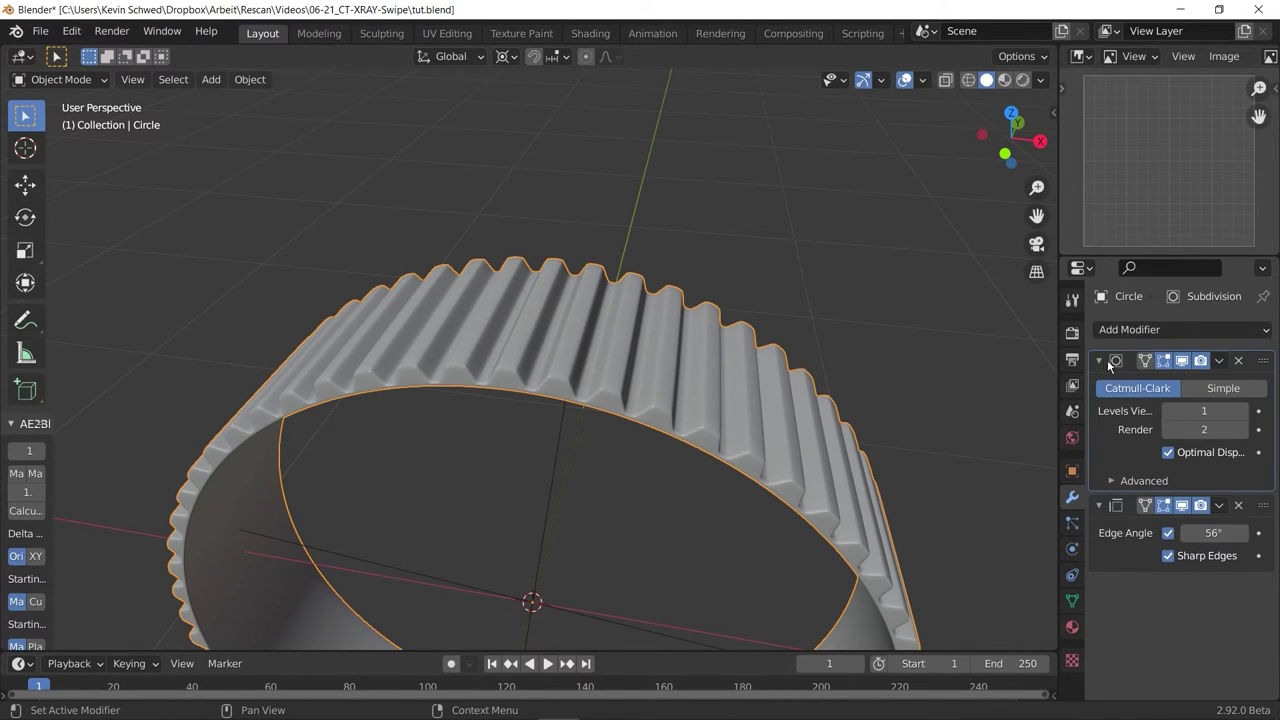
left_click(1239, 362)
Dissolve the middle edge loops running around the wheel's toothed outer surface and its inner surface.
scroll(570, 362, "down", 5)
middle_click_drag(570, 362, 500, 403)
key("Tab")
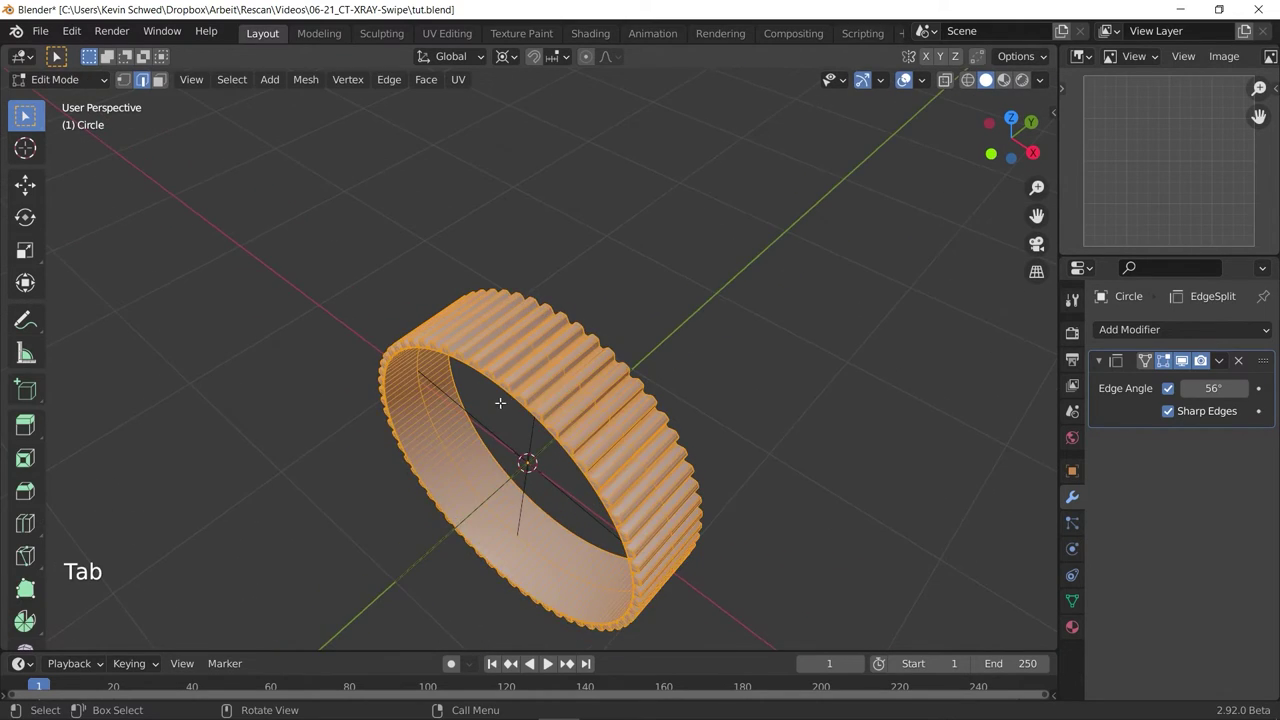
scroll(531, 357, "up", 3)
left_click(528, 322, "alt")
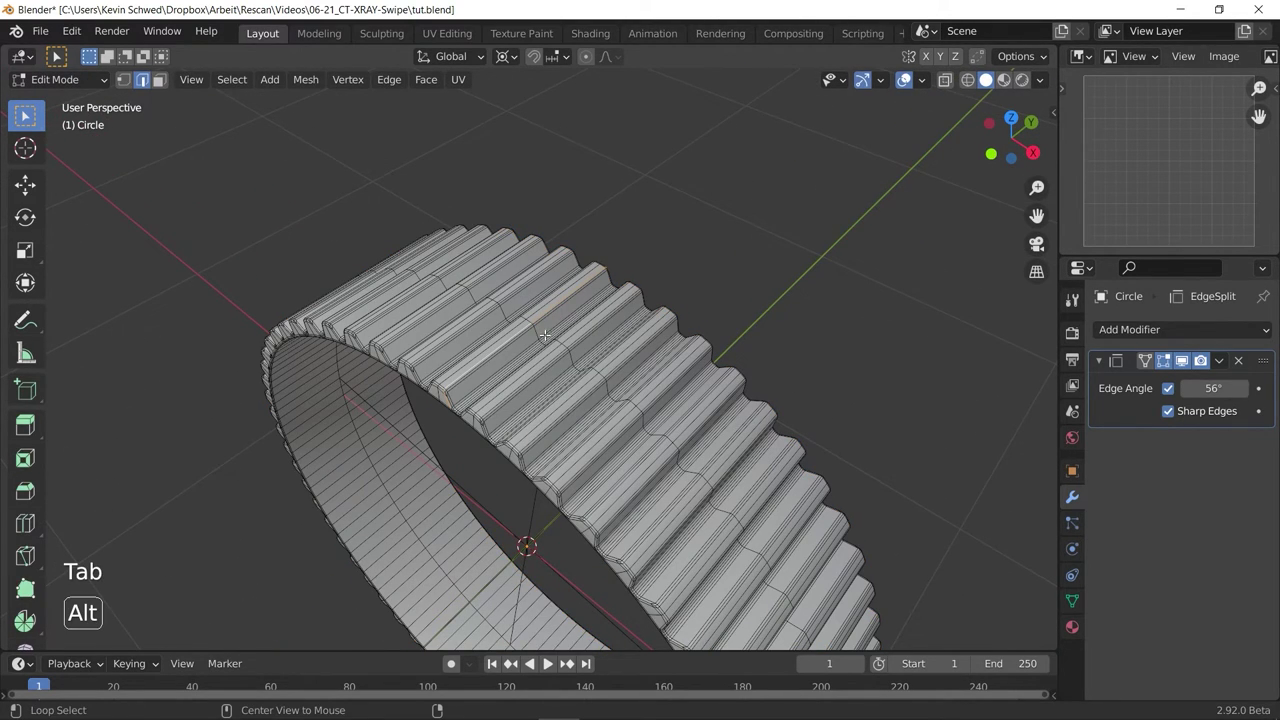
middle_click_drag(545, 375, 409, 396)
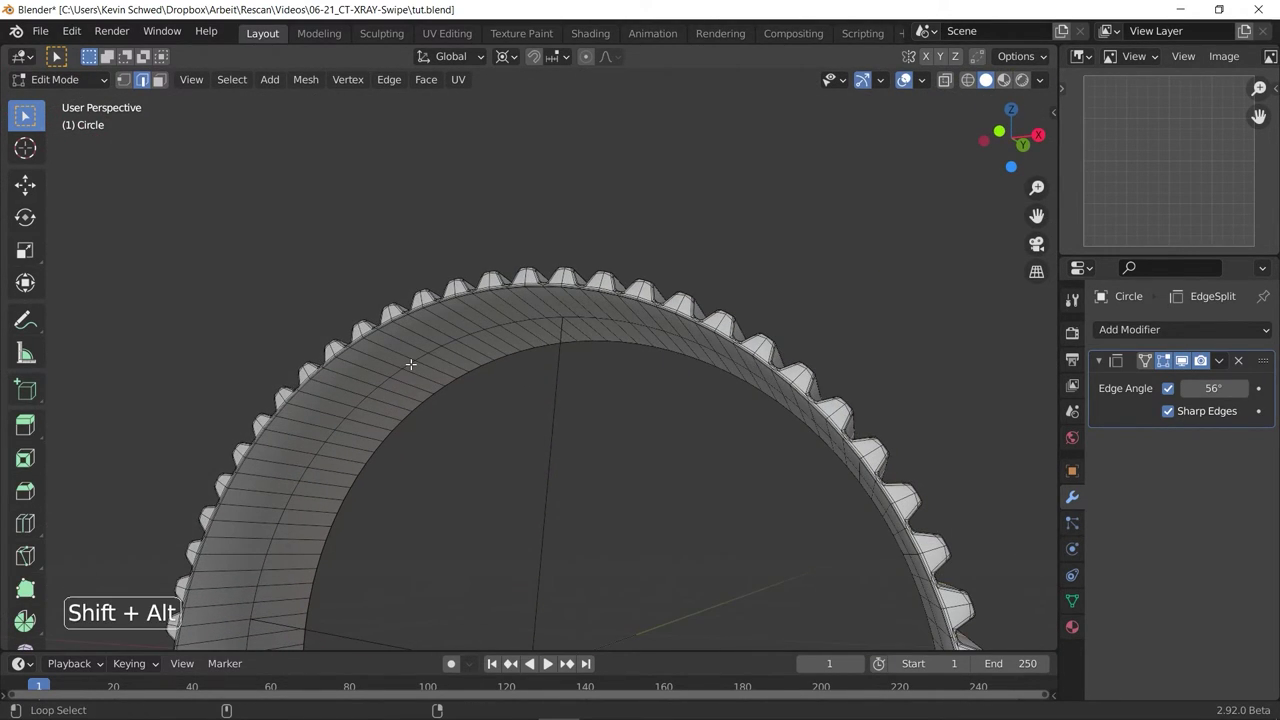
key("x")
left_click(422, 372)
scroll(517, 423, "down", 4)
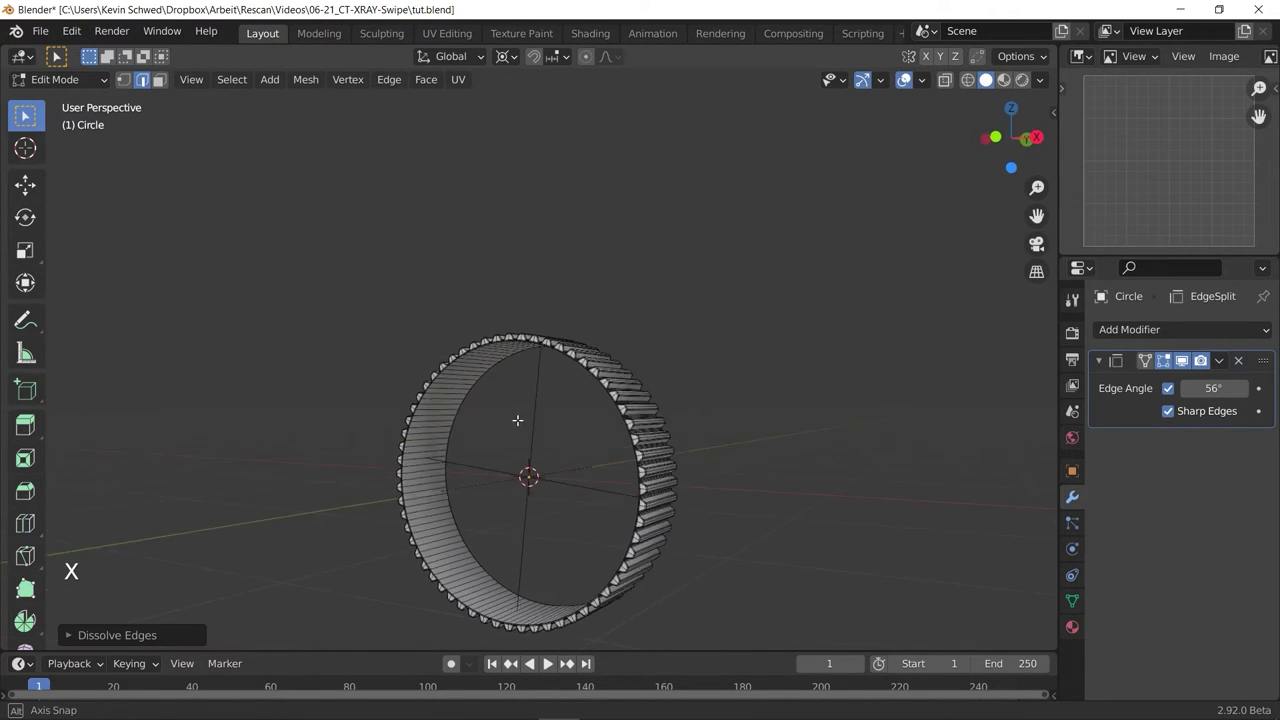
key("Tab")
Twist the wheel with a Simple Deform modifier around the Y axis at an angle of -9.9°, saving the file.
scroll(648, 392, "up", 4)
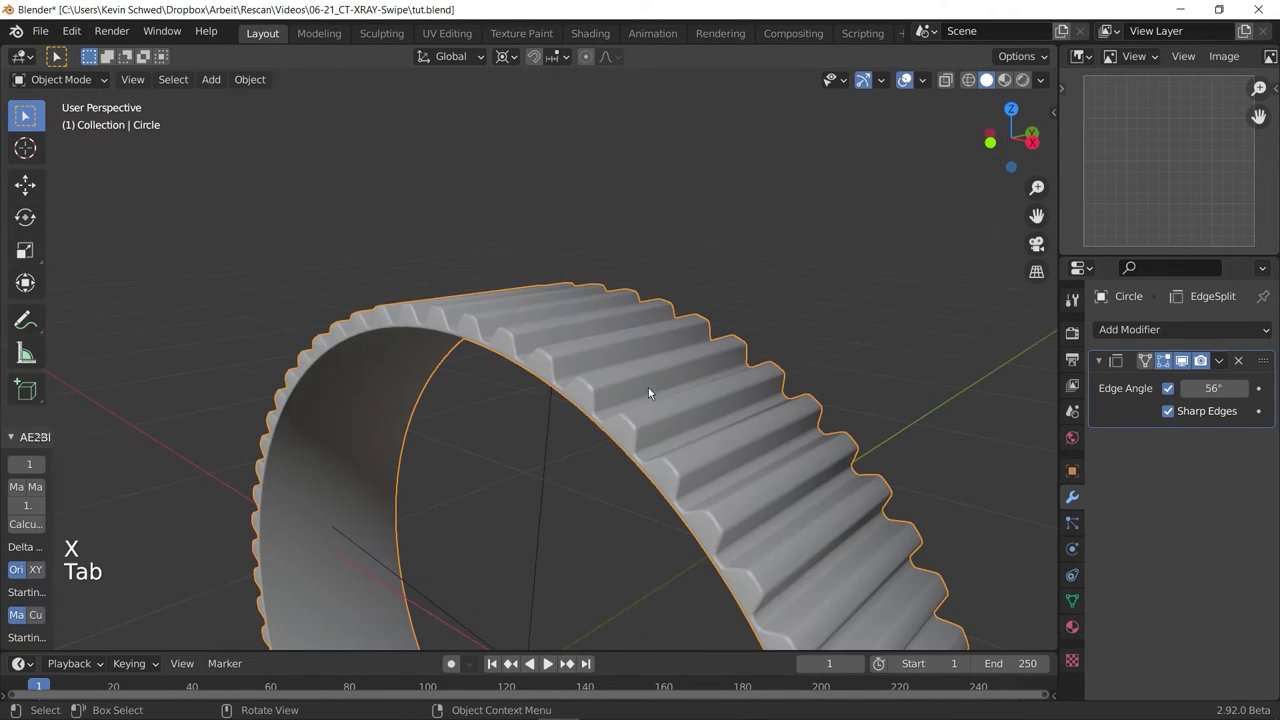
middle_click_drag(648, 392, 1038, 376)
left_click(1147, 330)
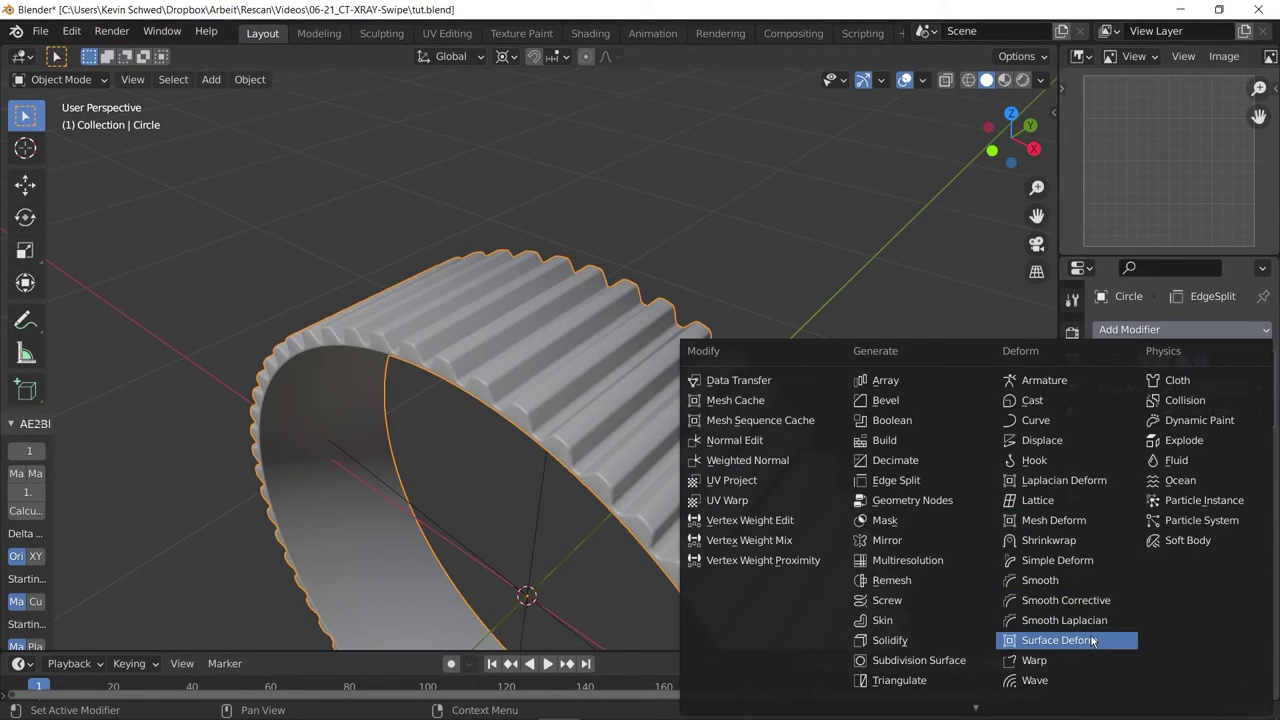
left_click(1060, 560)
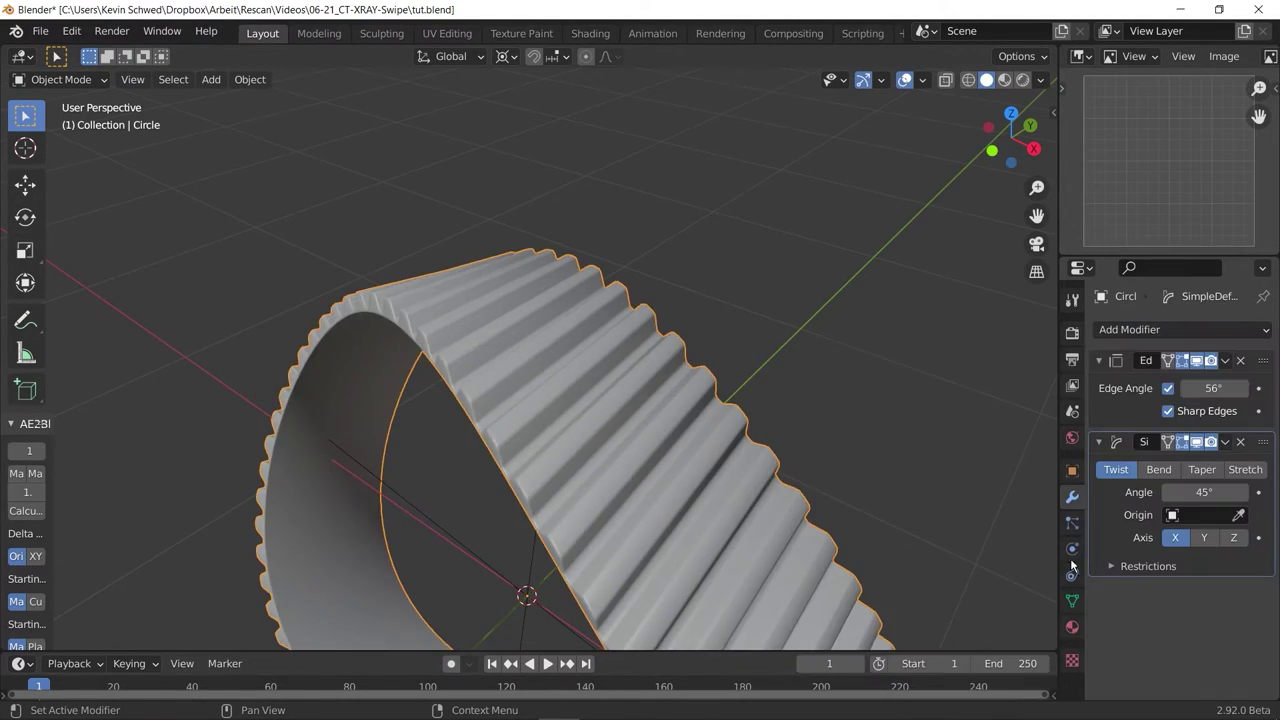
middle_click_drag(600, 440, 700, 383)
key("ctrl+s")
left_click(1204, 538)
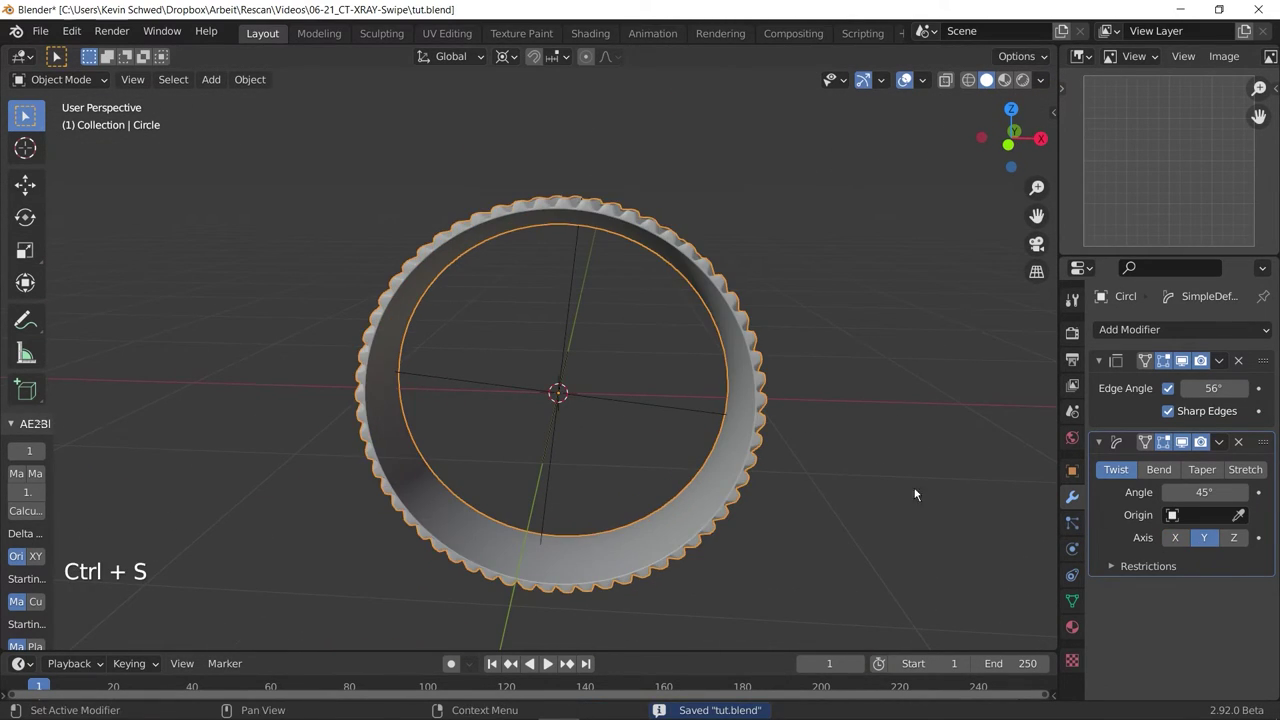
middle_click_drag(914, 491, 656, 433)
left_click_drag(1204, 492, 1160, 492)
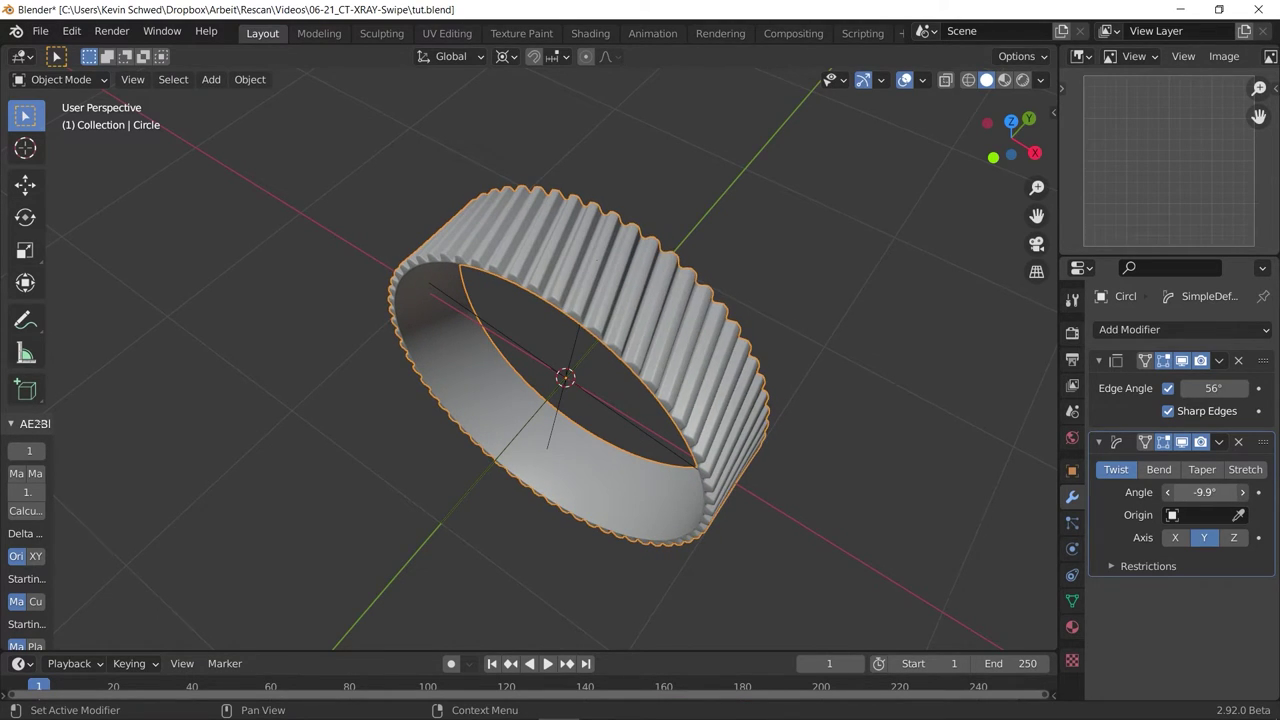
Delete only the faces on the inner underside of the single tooth segment.
middle_click_drag(470, 360, 780, 391)
key("a")
key("a")
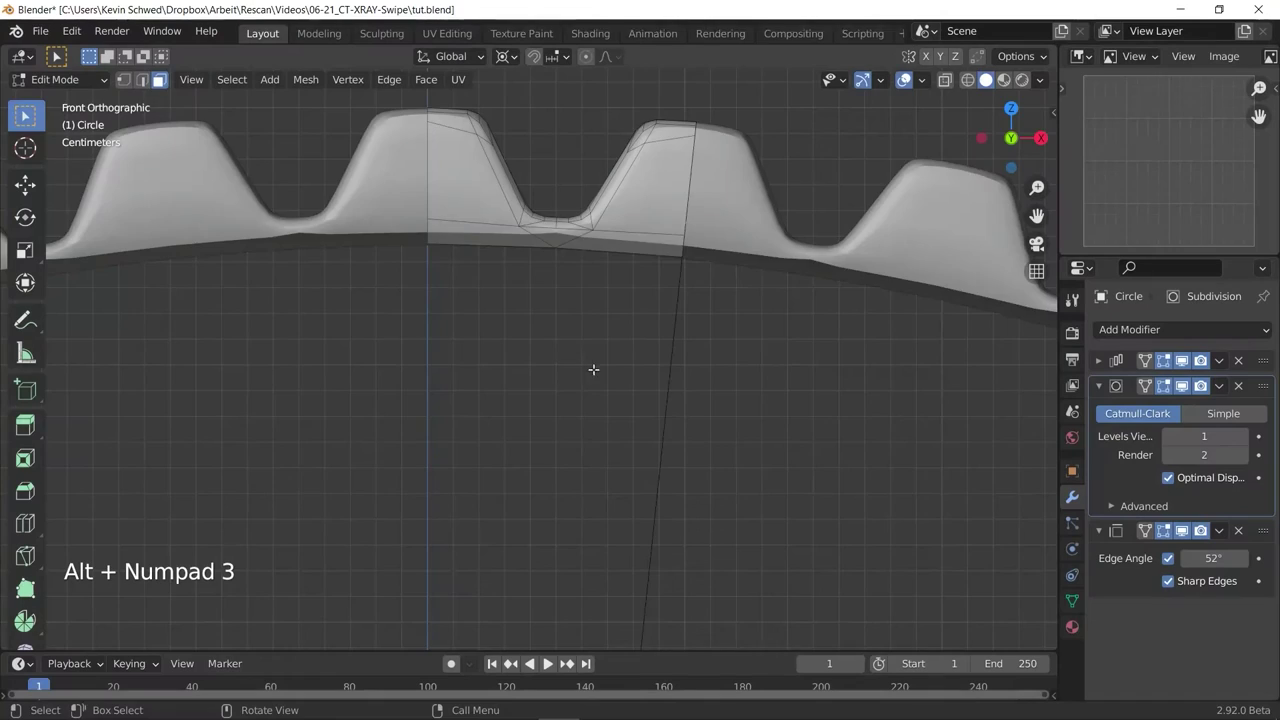
middle_click_drag(593, 370, 476, 446)
left_click(503, 449)
key("x")
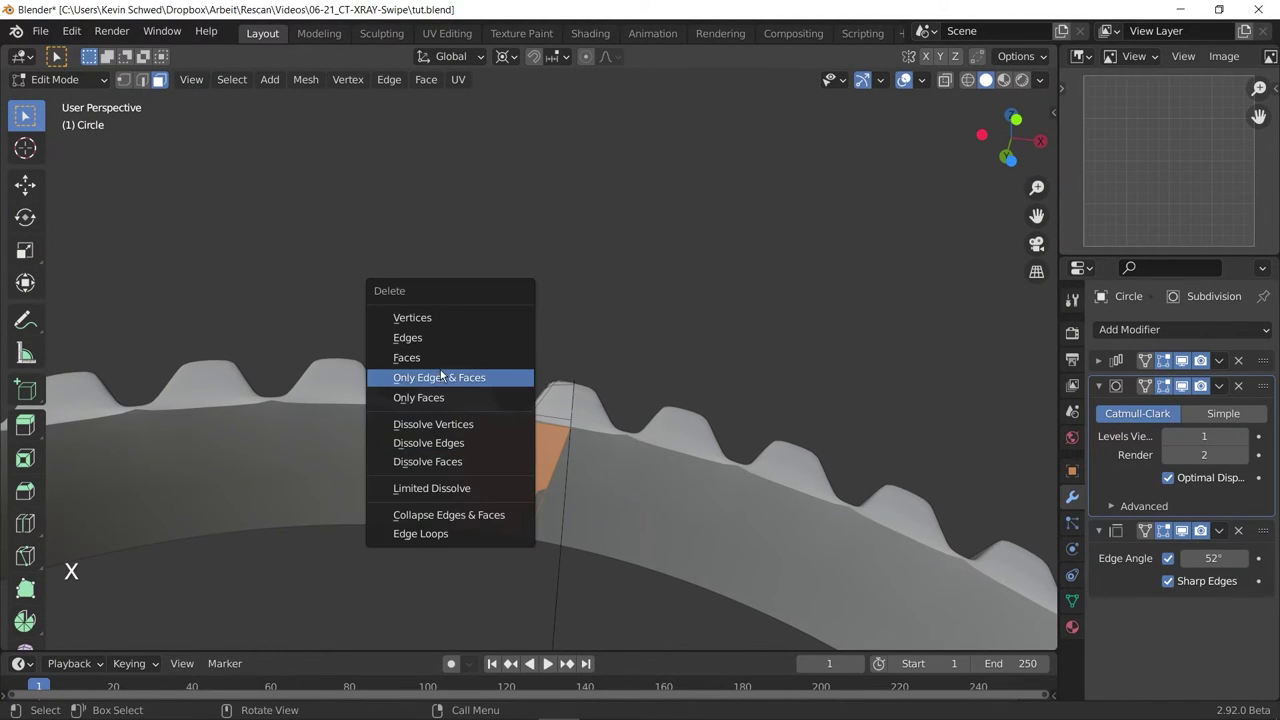
left_click(440, 400)
Select the front lower edges of the tooth segment in front view and save the file.
middle_click_drag(440, 400, 546, 440)
key("KP_1")
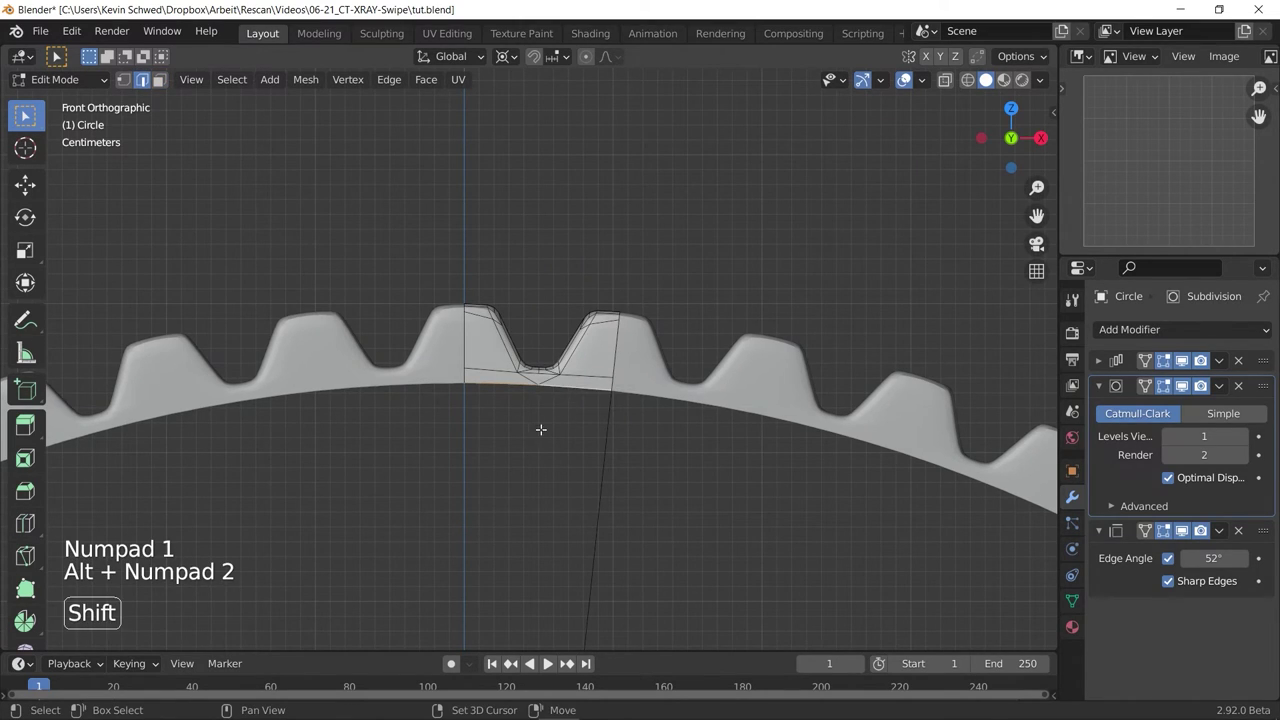
scroll(540, 429, "down", 5)
key("ctrl+s")
scroll(583, 431, "down", 2, "shift")
scroll(583, 411, "up", 3)
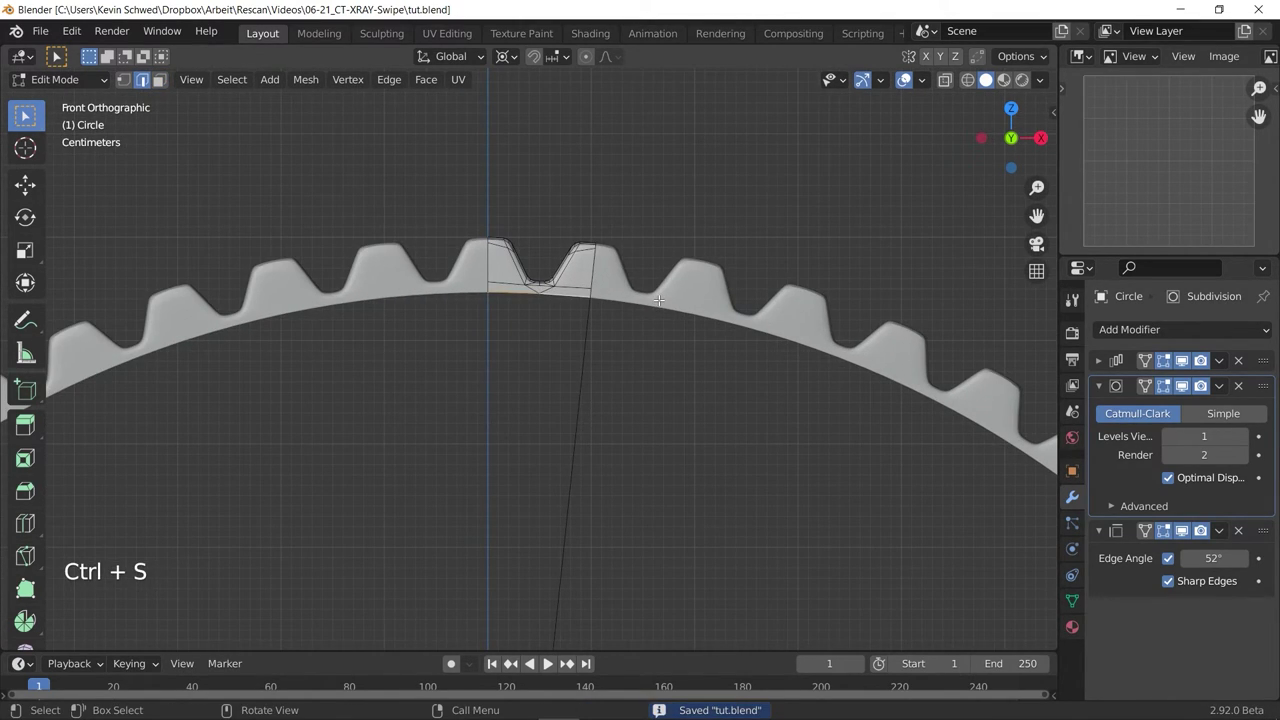
Try scaling the selected lower edges and set the transform pivot point to the 3D Cursor.
key("s")
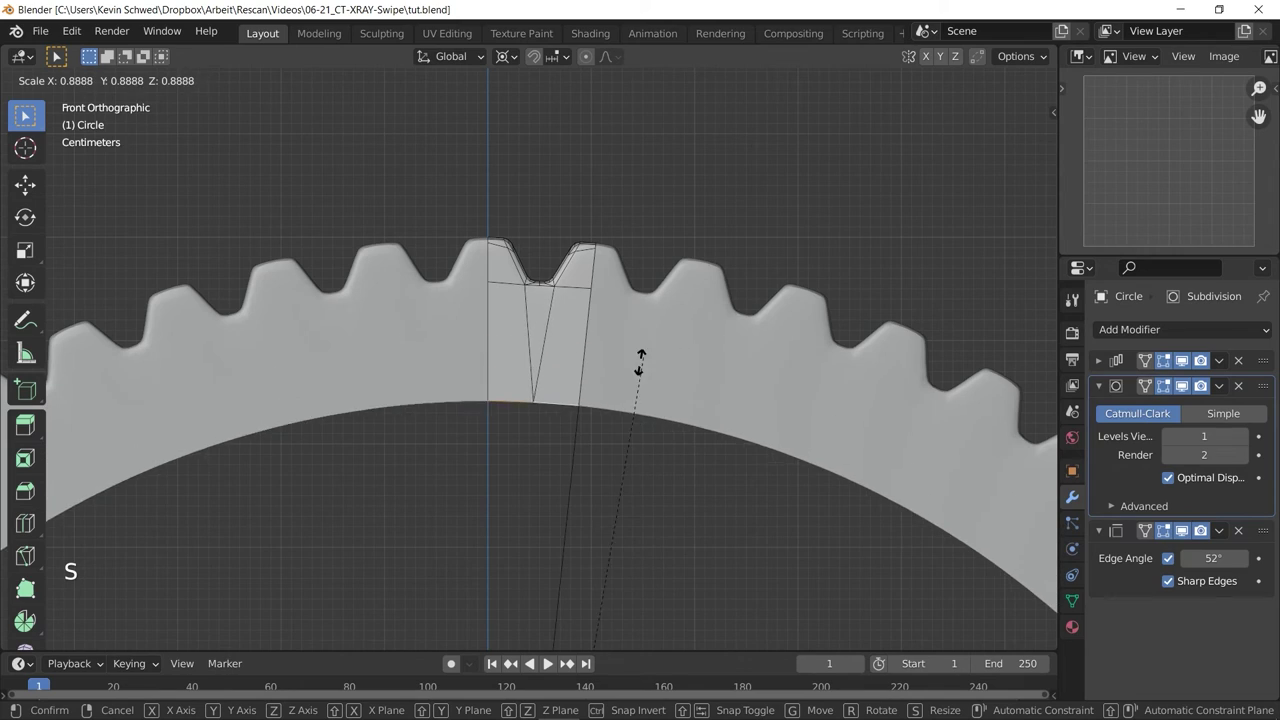
right_click(677, 337)
left_click(506, 57)
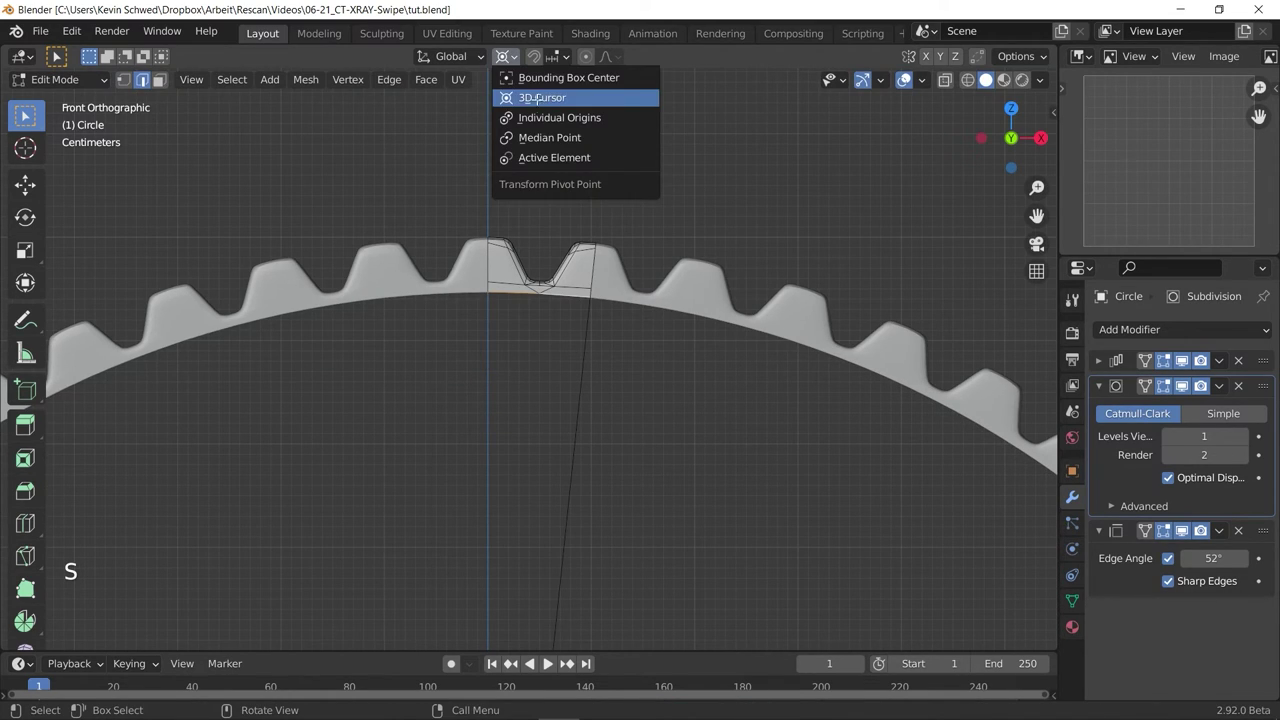
left_click(540, 98)
key("s")
right_click(730, 318)
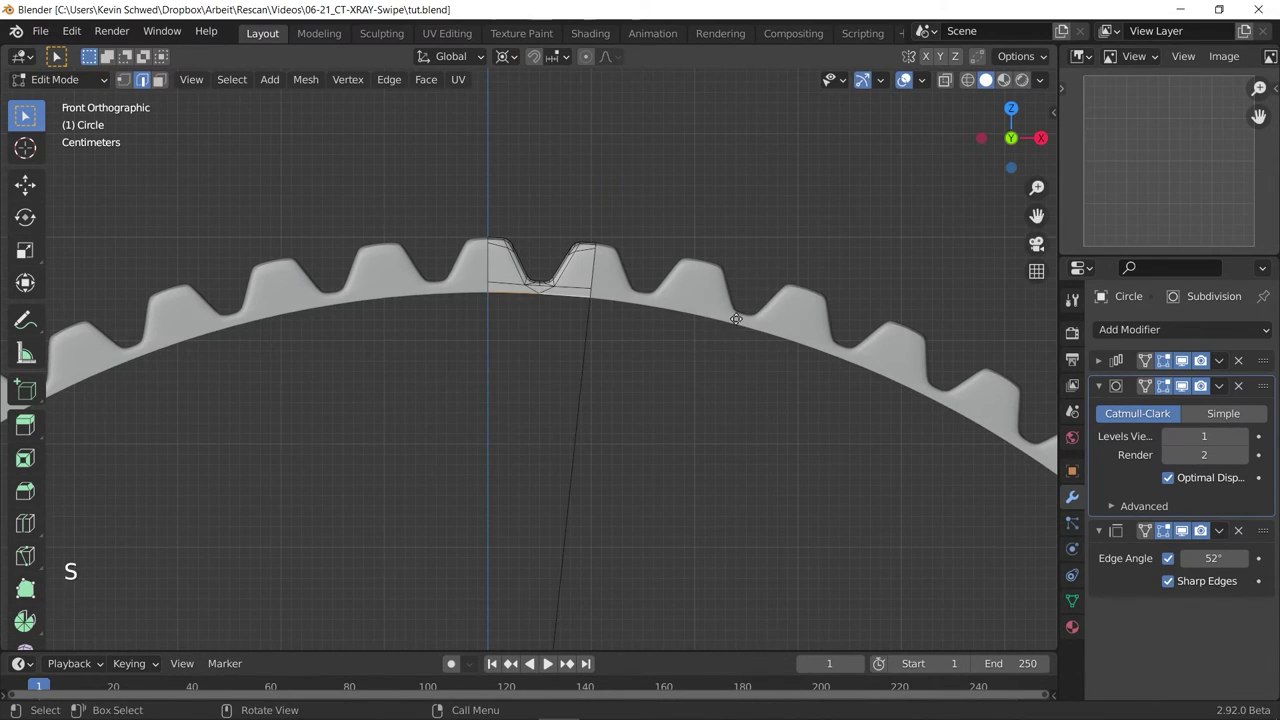
Extrude the selected lower edges and scale them toward the wheel's center to widen the rim's side face.
key("e")
right_click(760, 365)
key("s")
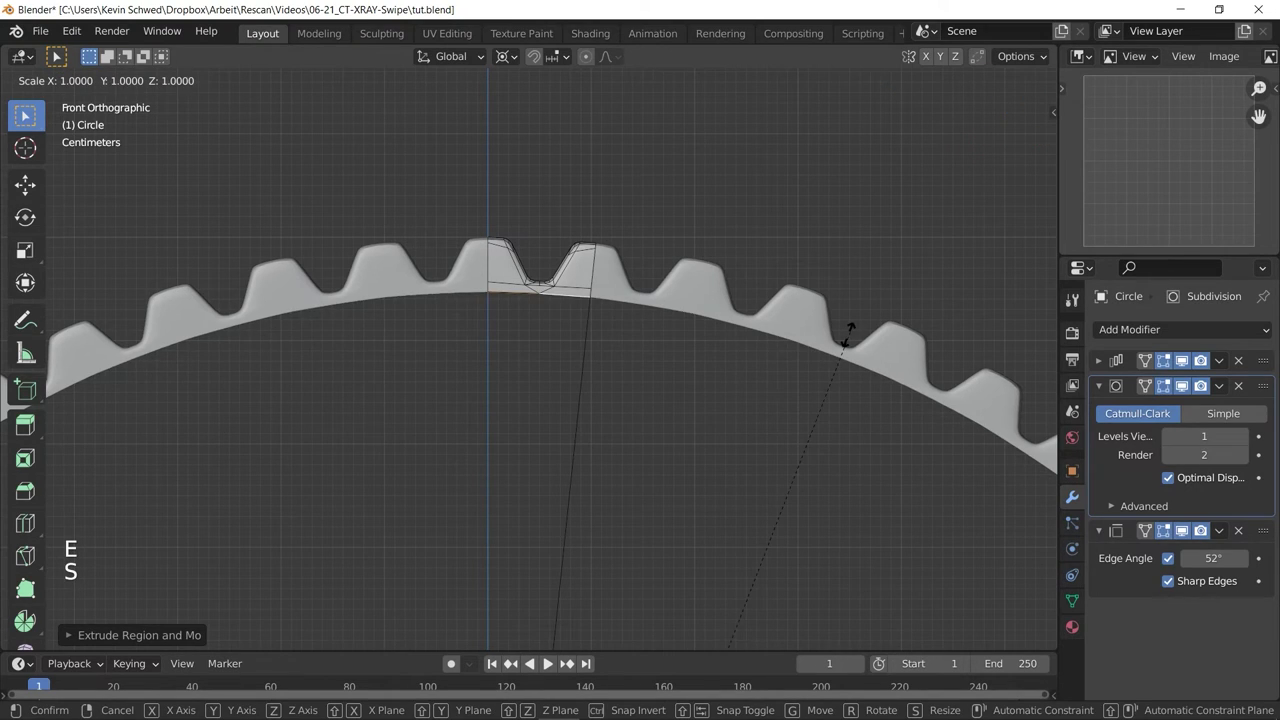
left_click(794, 366)
Extrude the rim's new inner edges along the wheel's width to start a recess.
scroll(574, 437, "down", 3)
middle_click_drag(574, 437, 571, 265, "shift")
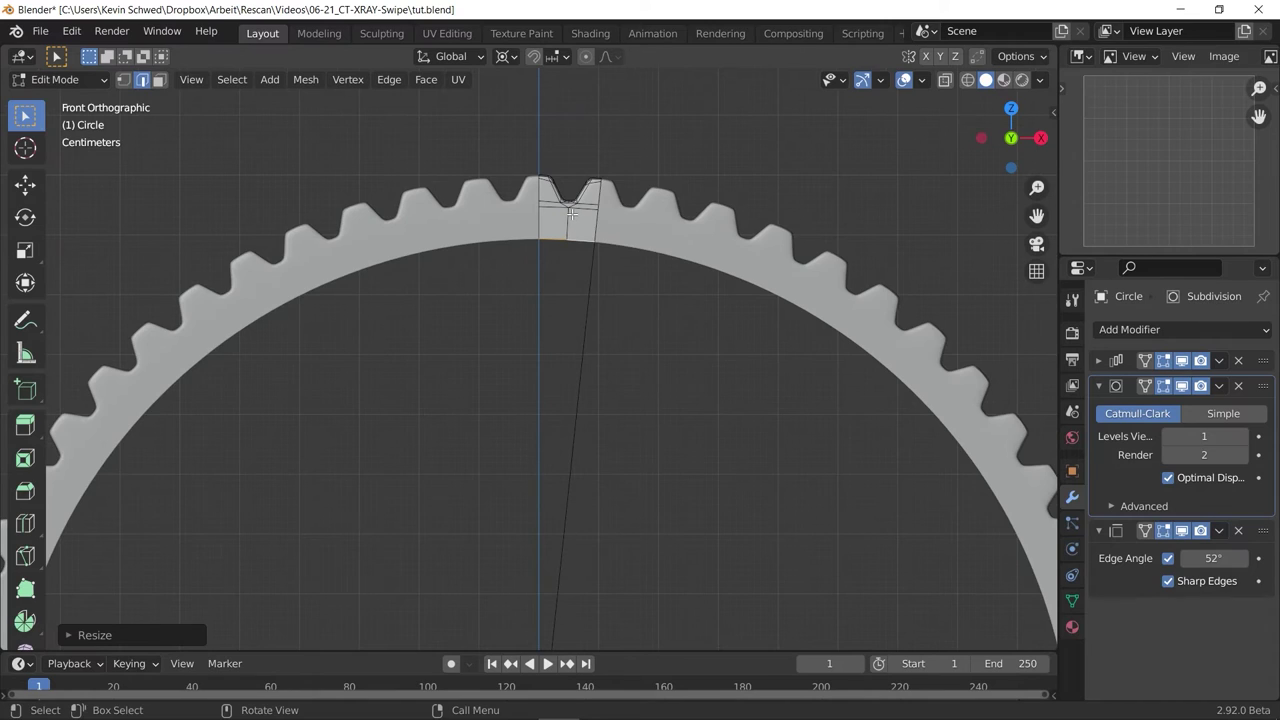
middle_click_drag(572, 214, 750, 226)
middle_click_drag(630, 300, 615, 272, "shift")
key("e")
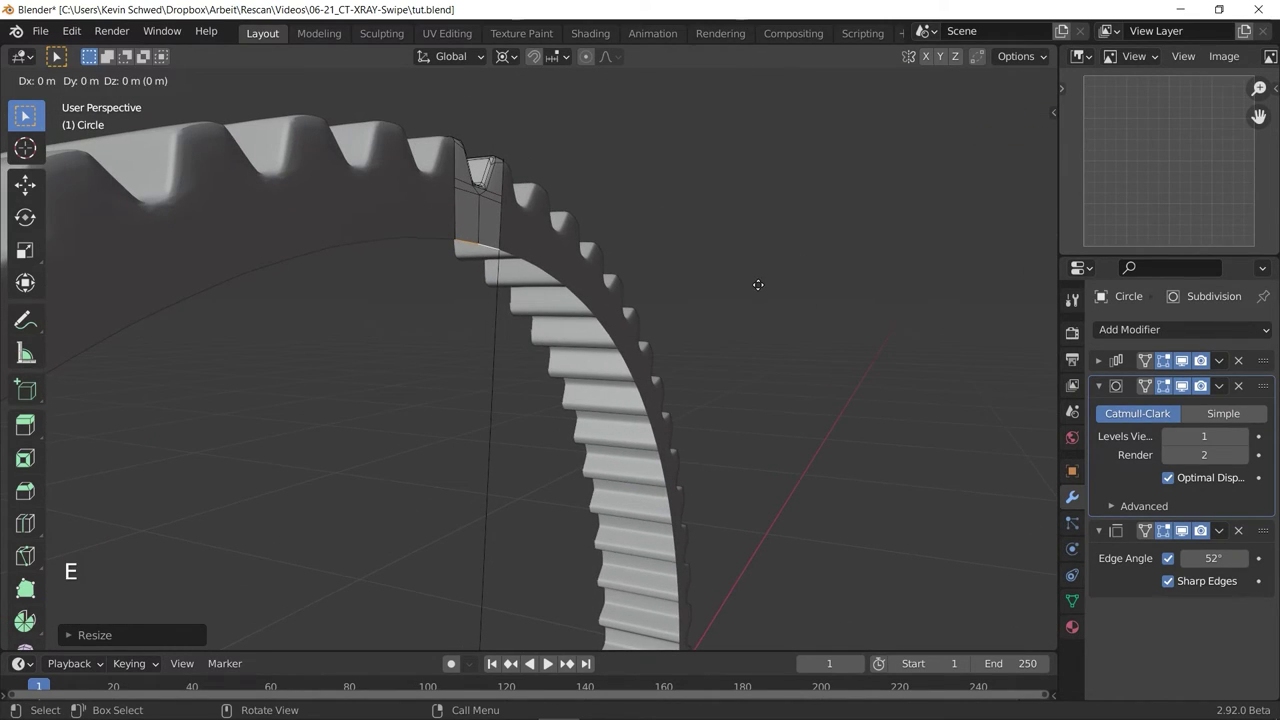
left_click(761, 284)
Extrude the recessed edges again and scale them toward the wheel's center to form a set-back disc face.
key("KP_1")
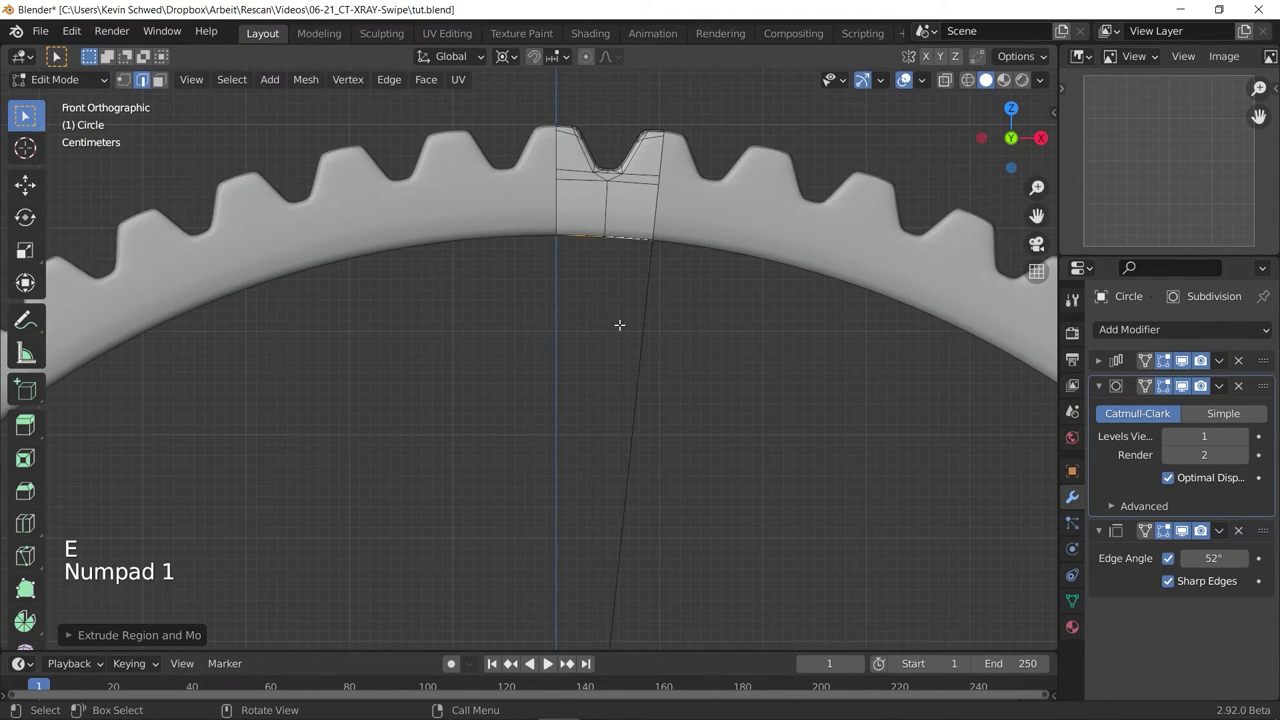
middle_click_drag(620, 323, 604, 318, "shift")
key("e")
key("s")
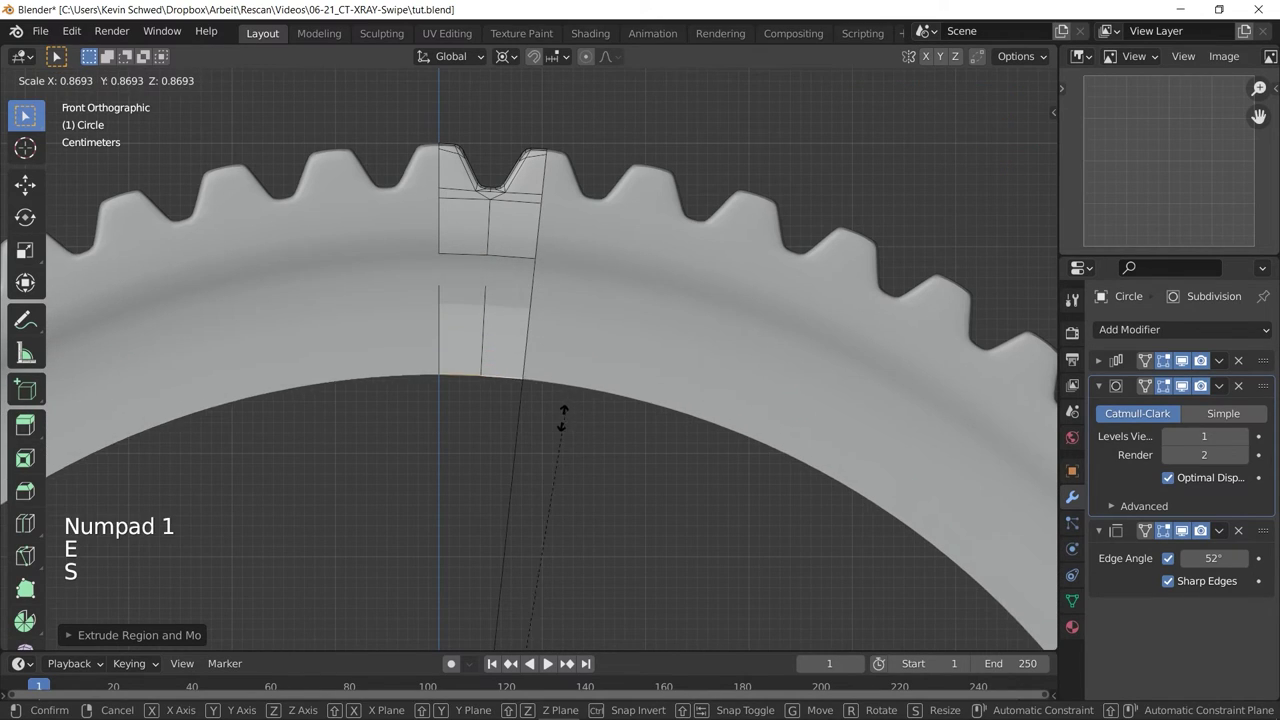
left_click(543, 440)
Try creasing the rim's front inner edge loop where the recess begins.
middle_click_drag(543, 440, 503, 326)
scroll(500, 326, "up", 4)
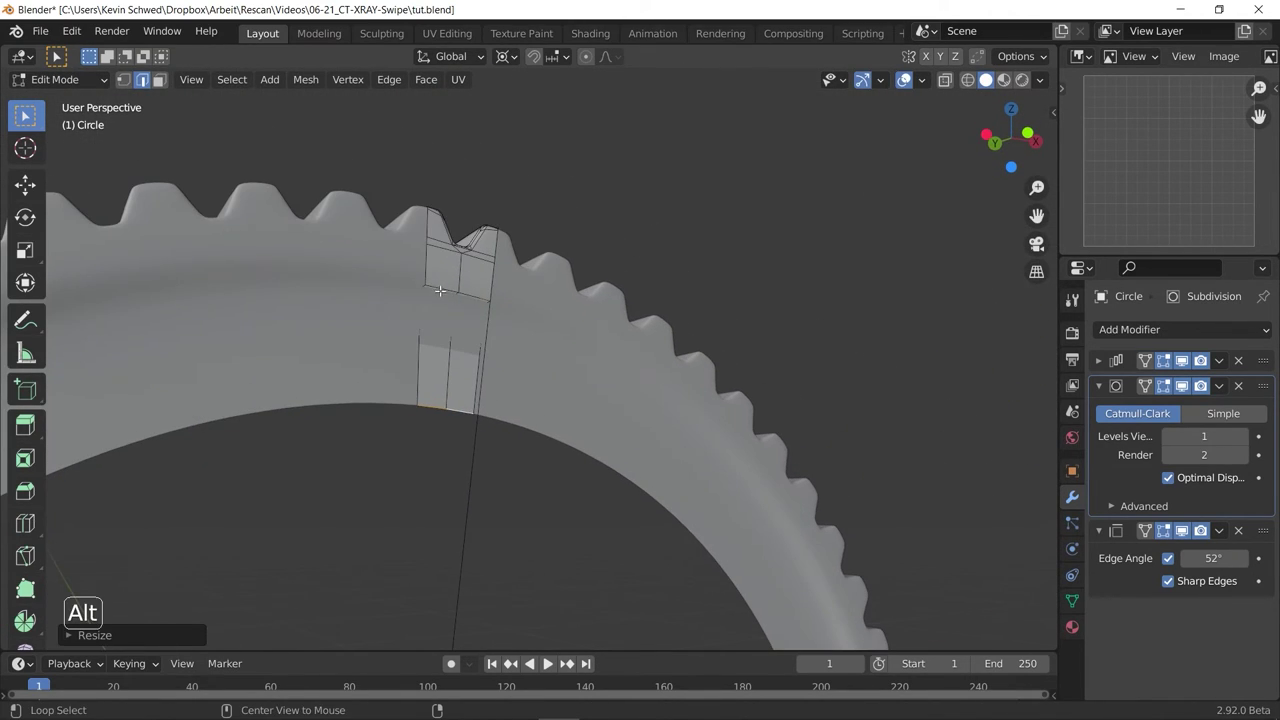
middle_click_drag(480, 277, 525, 306, "shift")
scroll(525, 306, "up", 3)
key("shift+e")
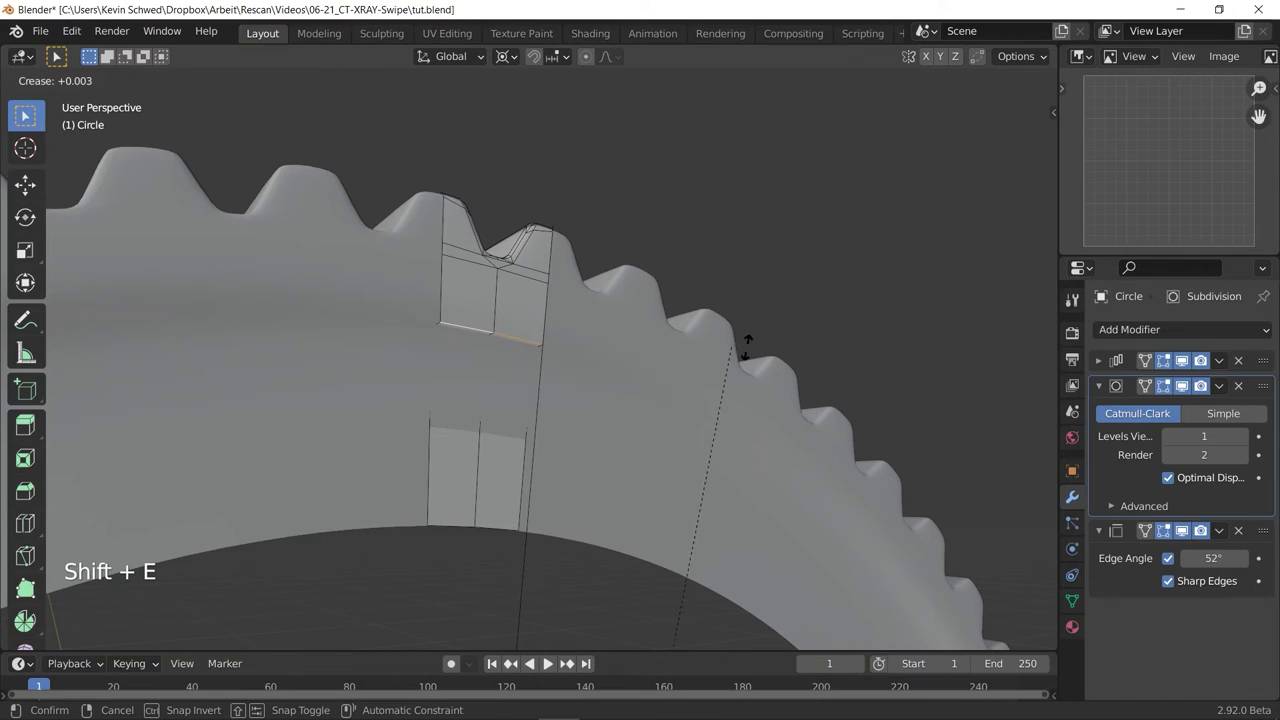
left_click(260, 371)
Bevel the rim's front inner edge and the recess's back corner edge, each with 2 segments.
middle_click_drag(260, 371, 451, 351)
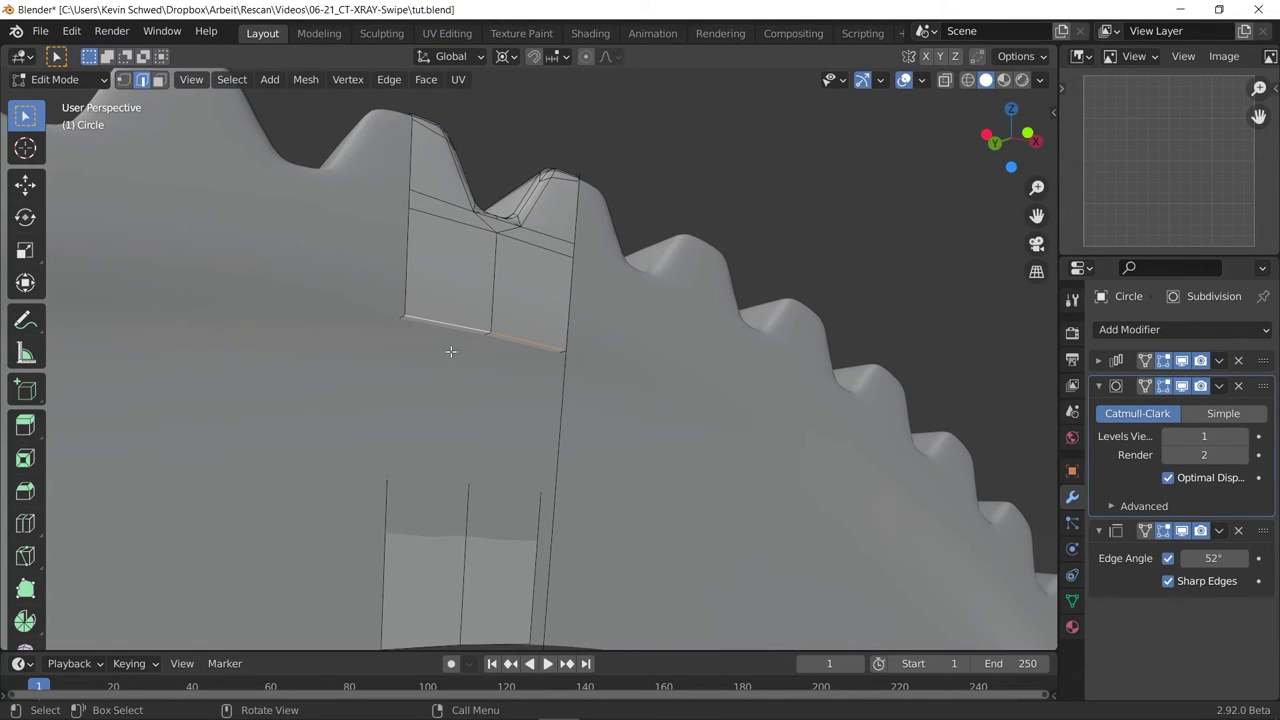
key("ctrl+b")
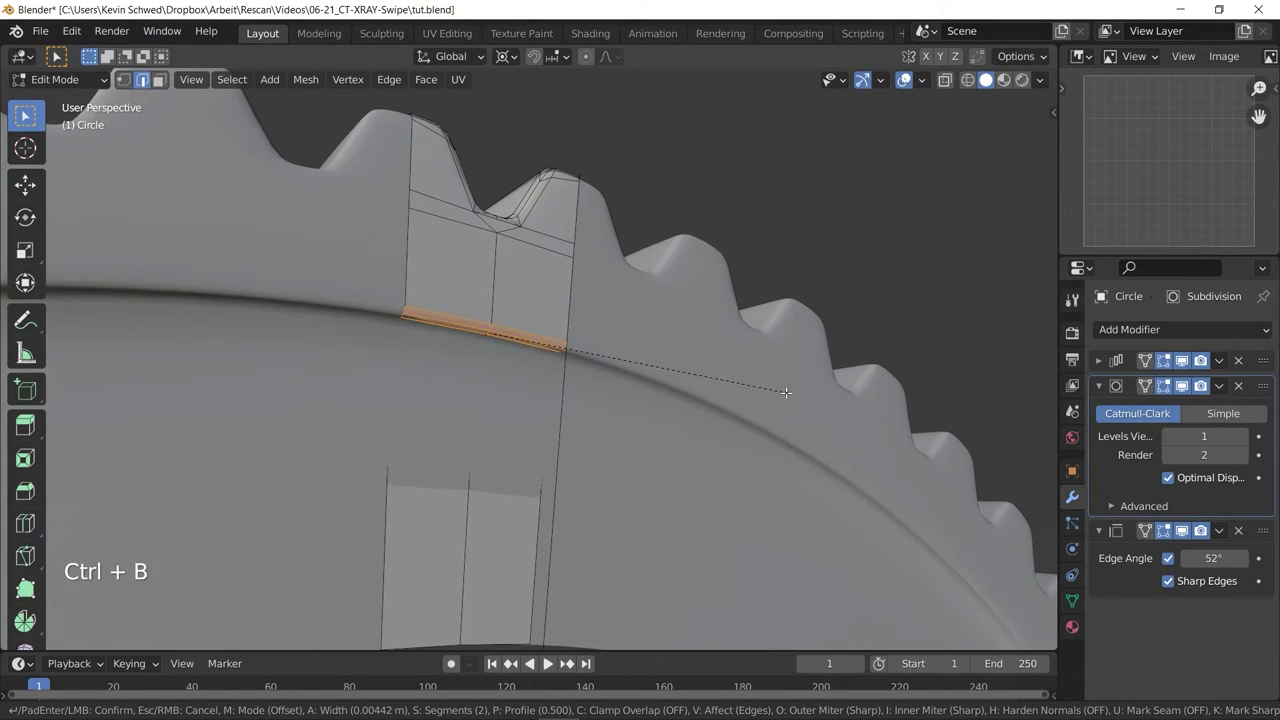
left_click(767, 395)
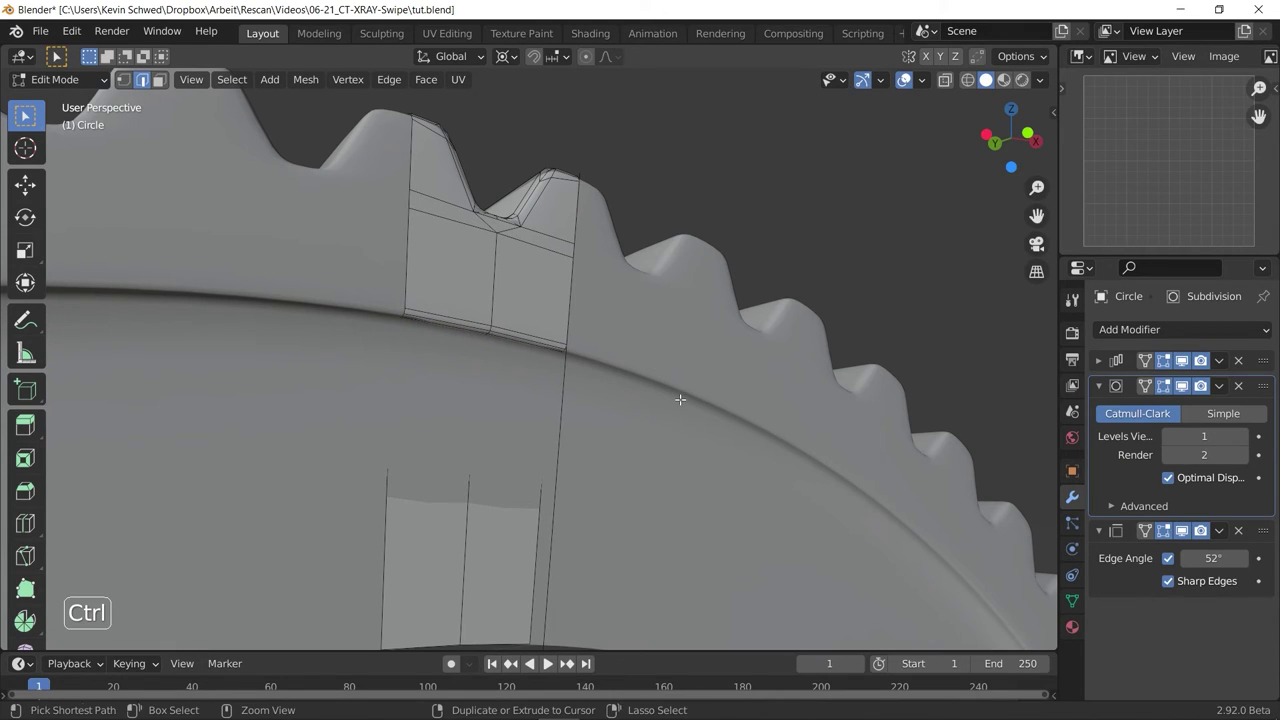
key("ctrl+b")
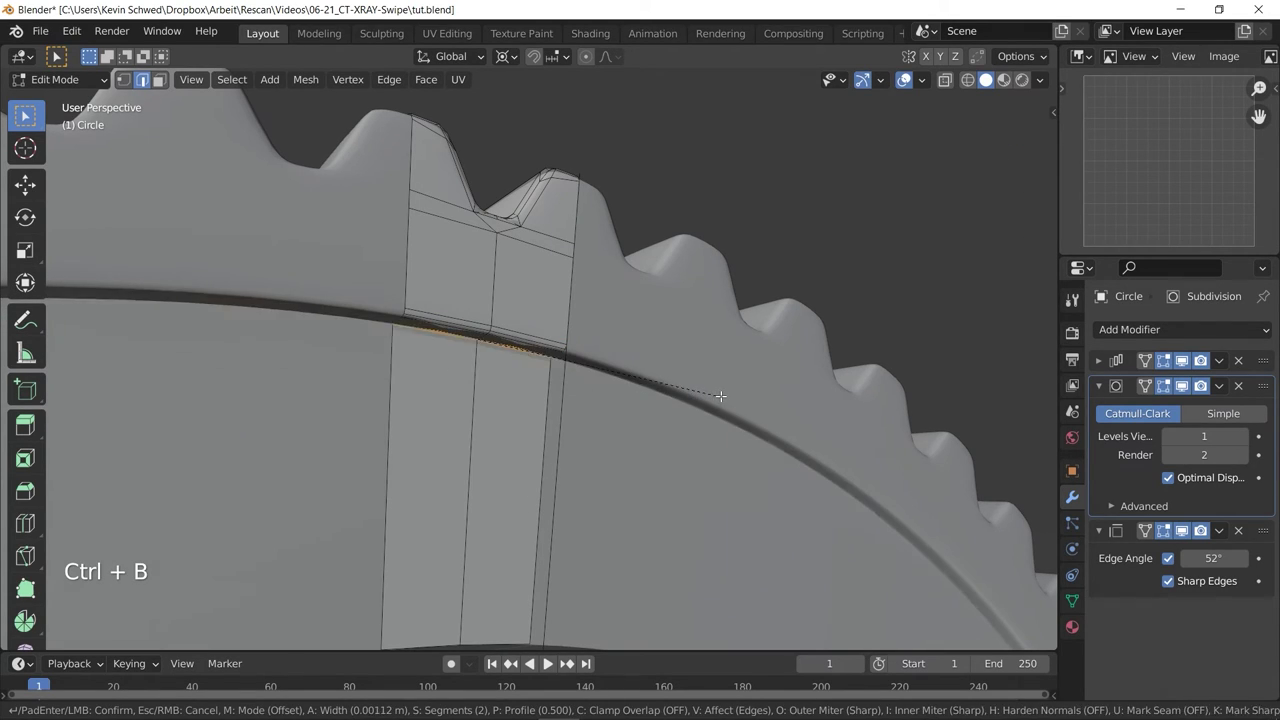
left_click(720, 396)
scroll(608, 449, "down", 5)
key("Tab")
key("Tab")
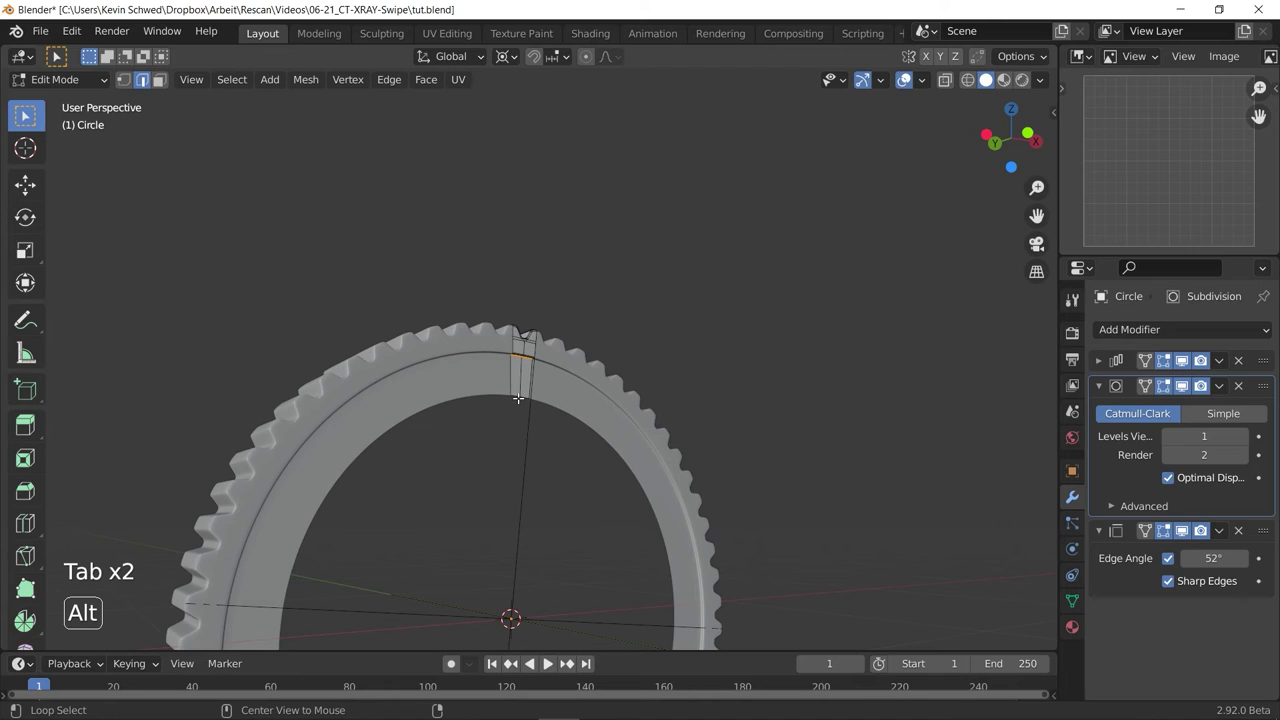
Extrude the disc face's innermost edges along the wheel's width to add a second depth step.
scroll(567, 452, "up", 2)
key("KP_1")
scroll(555, 374, "up", 2)
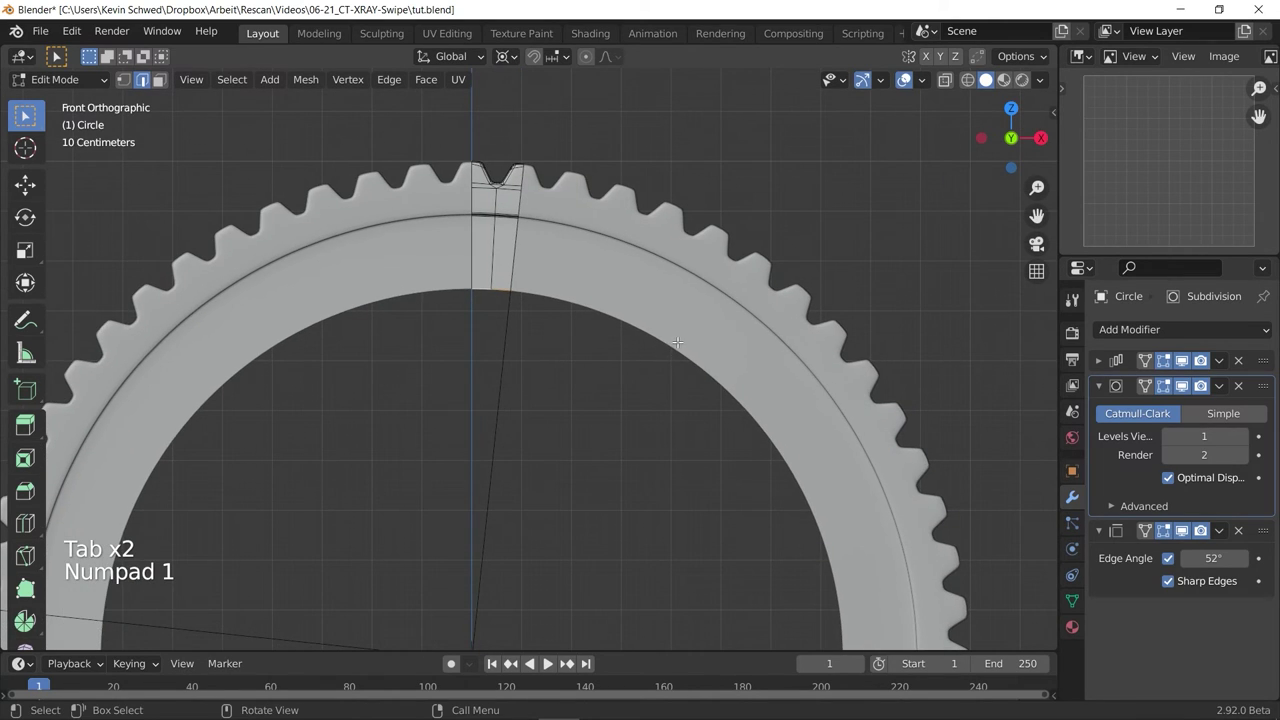
middle_click_drag(677, 342, 662, 384)
key("e")
left_click(664, 386)
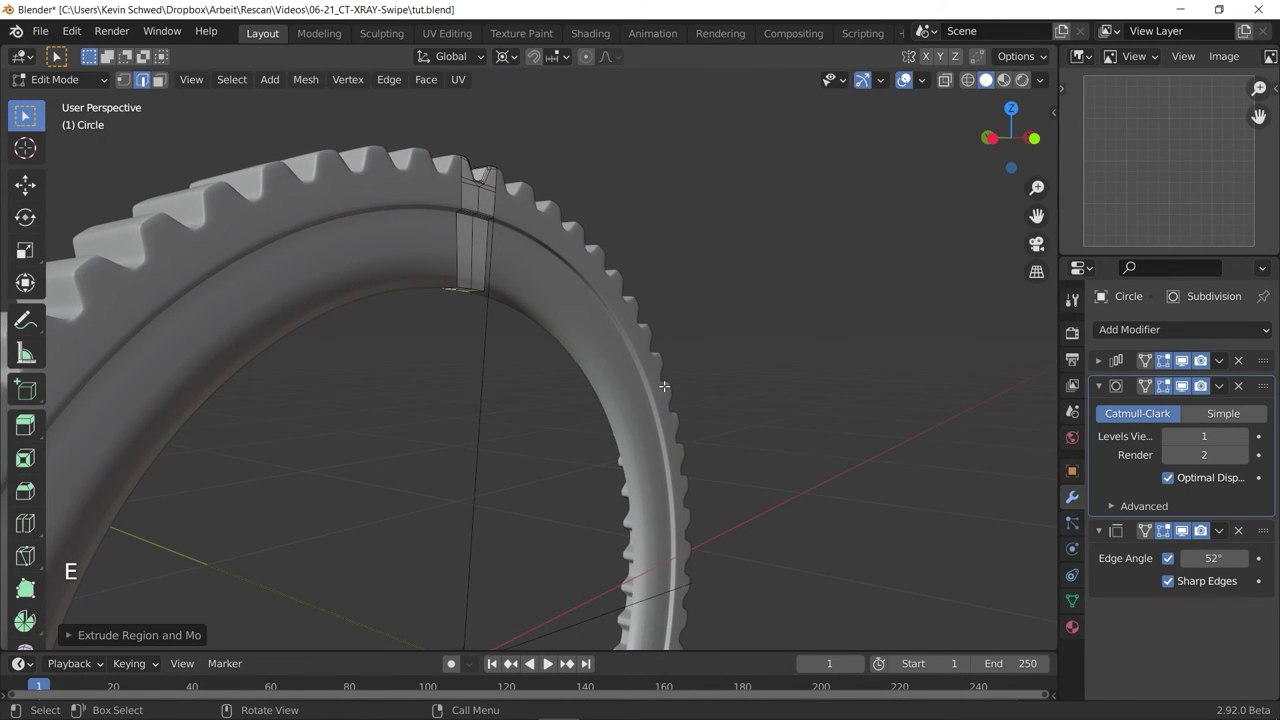
Extrude the second depth step's edges and scale them toward the wheel's center to form another disc face.
key("e")
right_click(656, 364)
key("s")
left_click(560, 480)
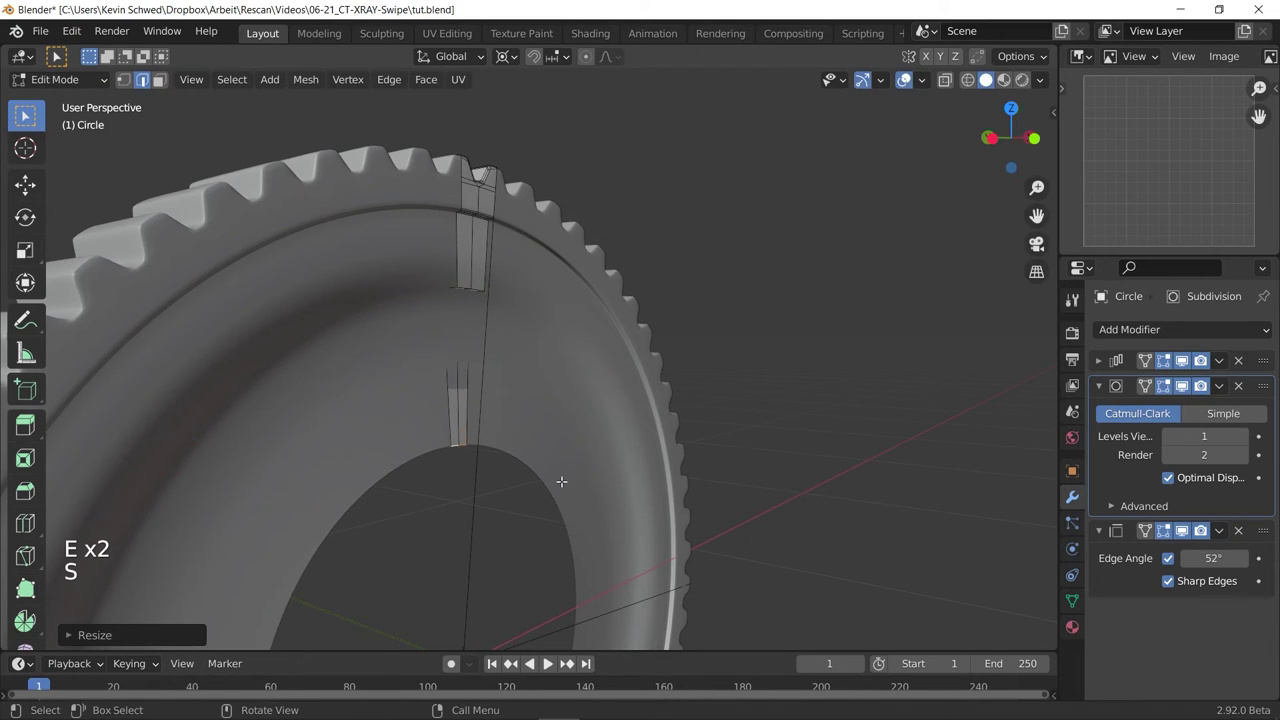
Extrude the inner disc face's innermost edges about 0.05 m along Y to form the bore's wall.
middle_click_drag(560, 480, 558, 434)
scroll(491, 474, "up", 4)
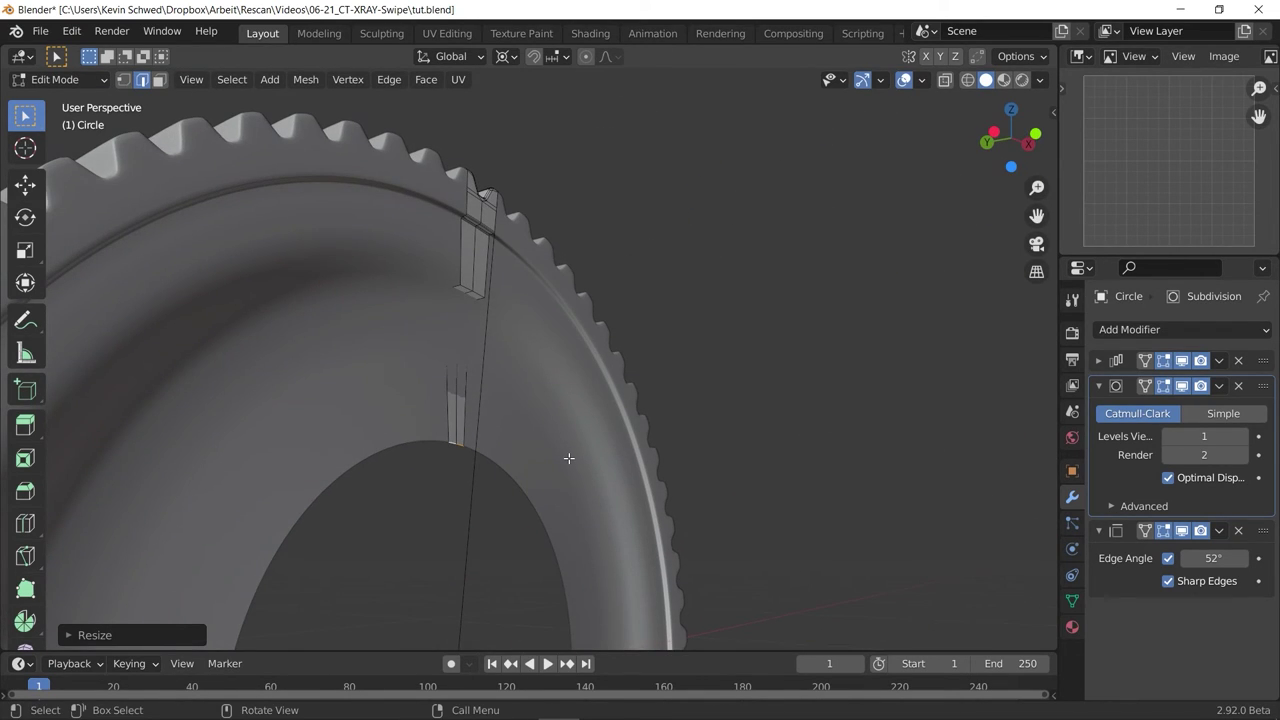
key("e")
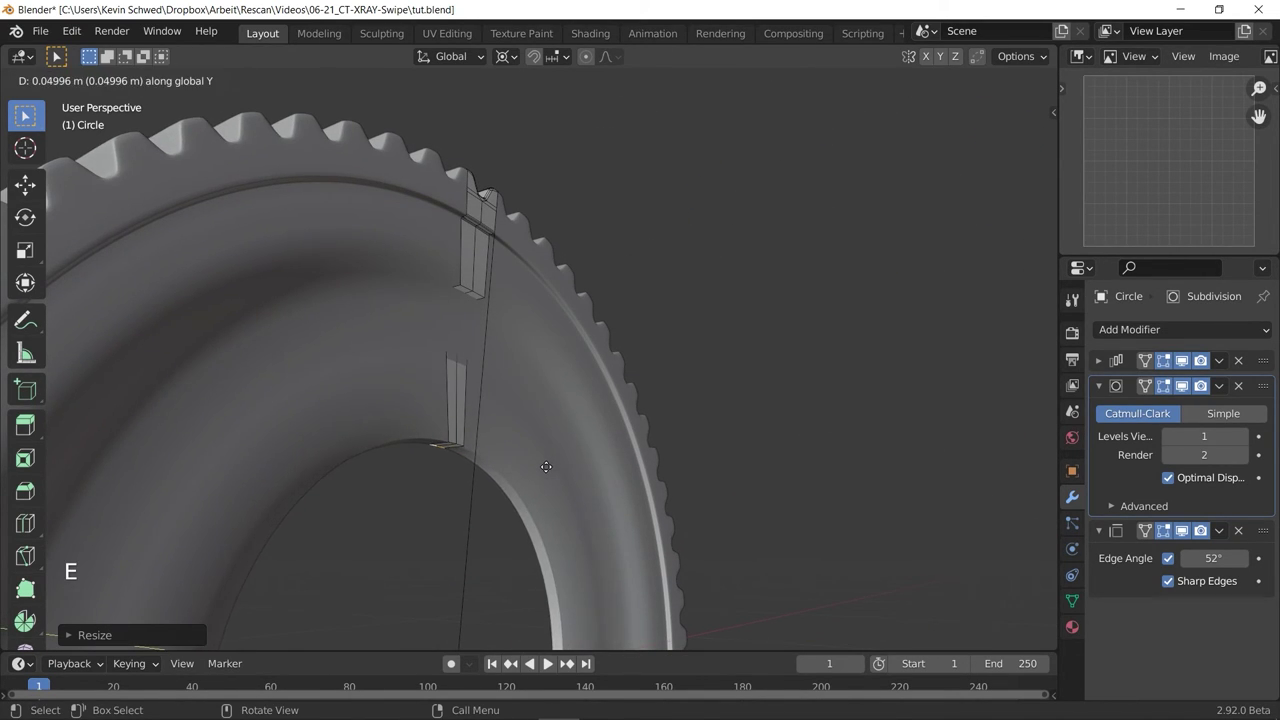
left_click(546, 467)
Bevel the second depth step's outer corner edges and the bore's front edges together, and finish editing the mesh.
scroll(445, 314, "up", 2)
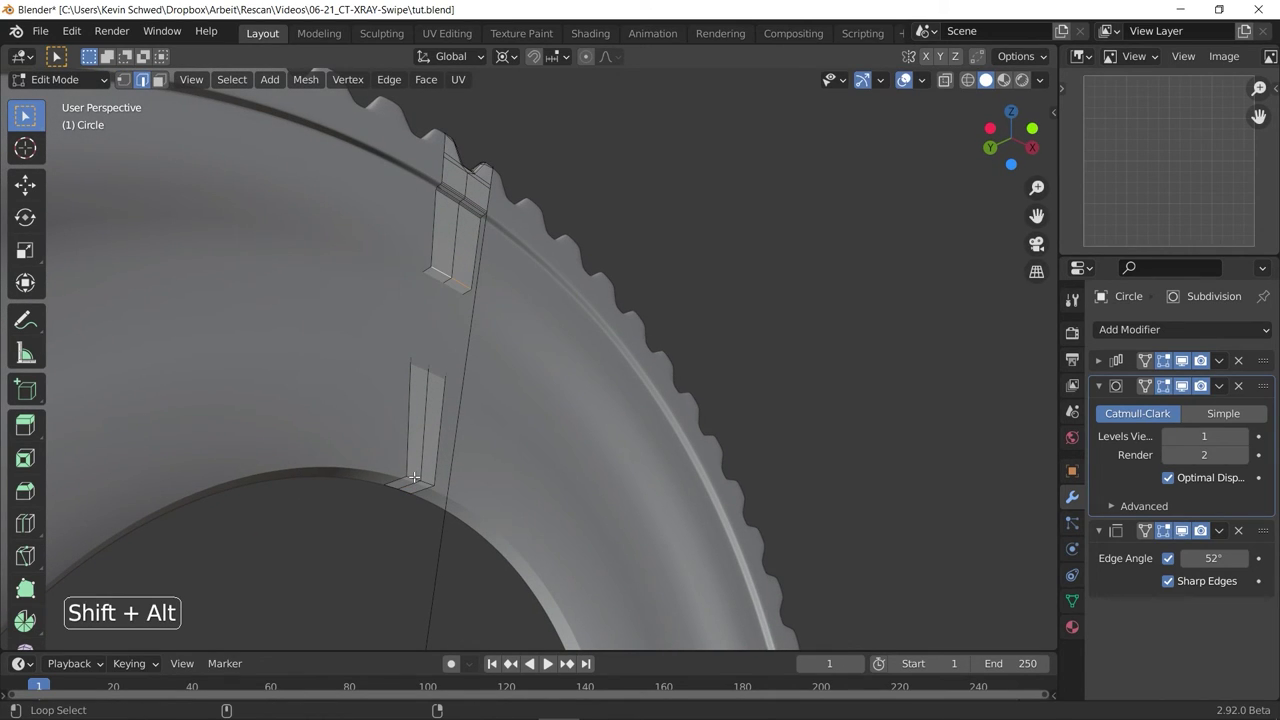
key("ctrl+b")
left_click(651, 416)
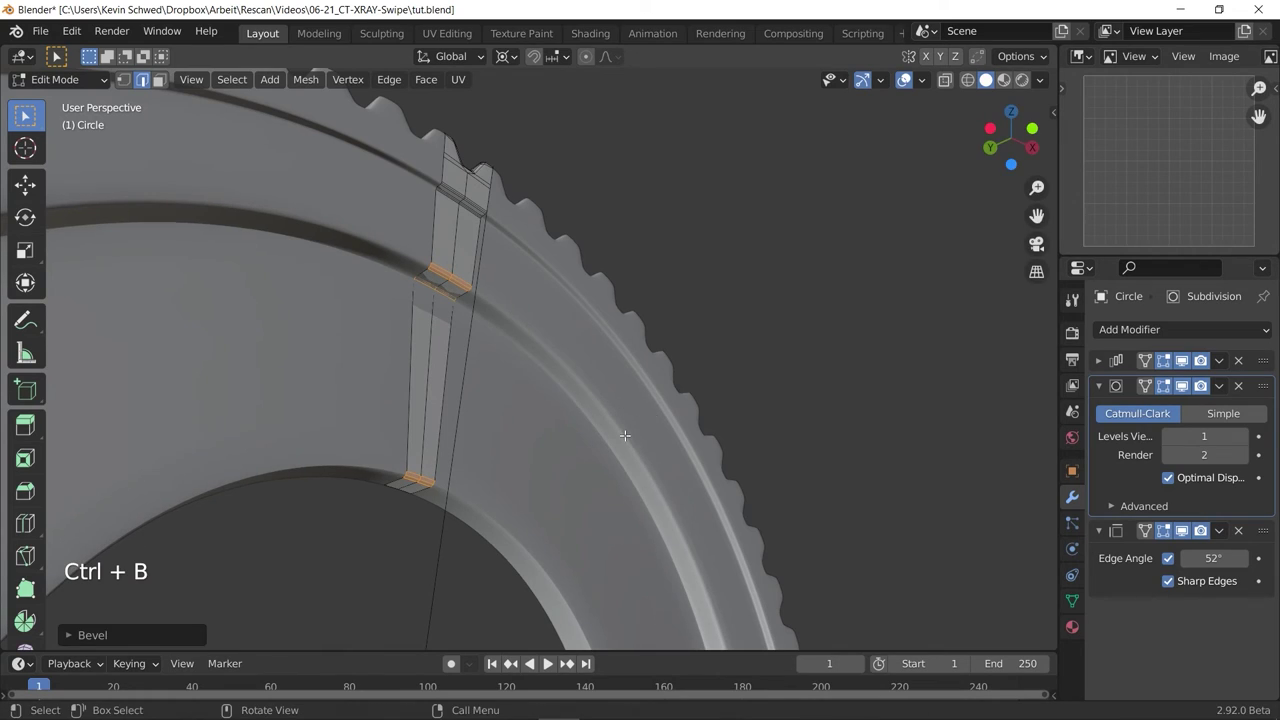
scroll(651, 416, "down", 6)
key("Tab")
Add a Mirror modifier, place it between the Array and Subdivision modifiers, and enable its Y axis.
middle_click_drag(414, 400, 652, 458)
scroll(613, 457, "up", 5)
left_click(1140, 331)
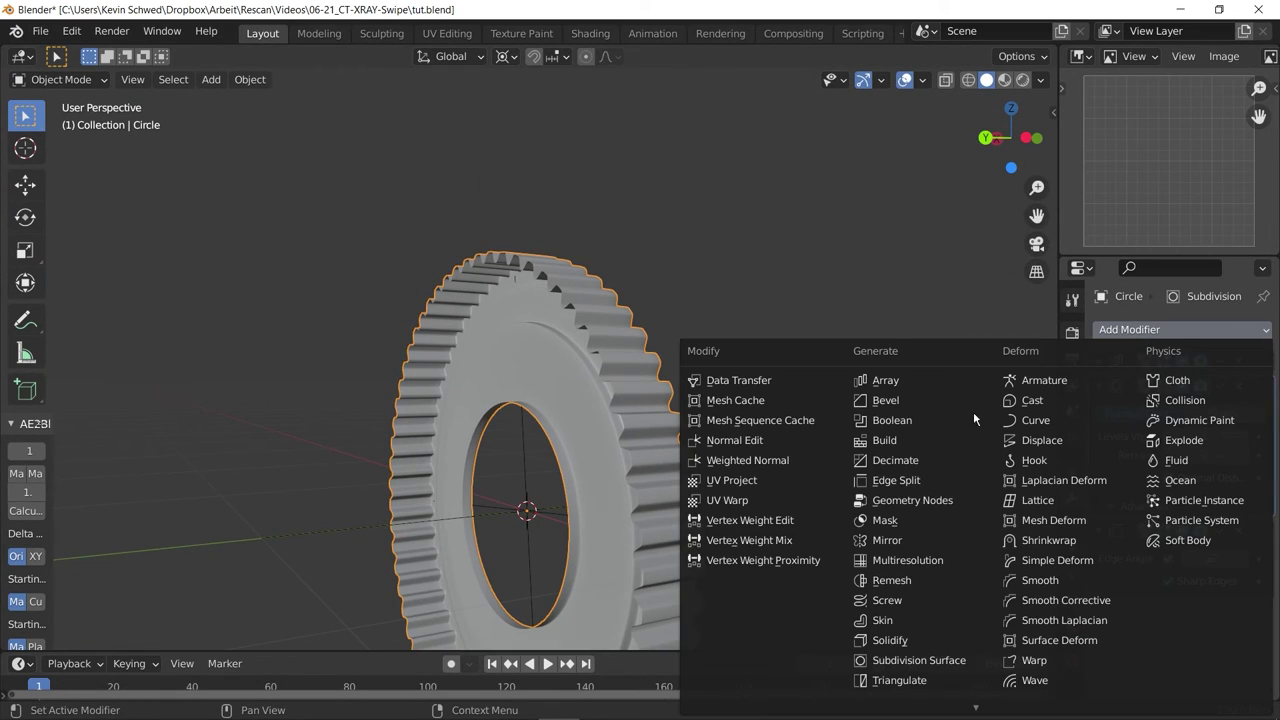
left_click(882, 540)
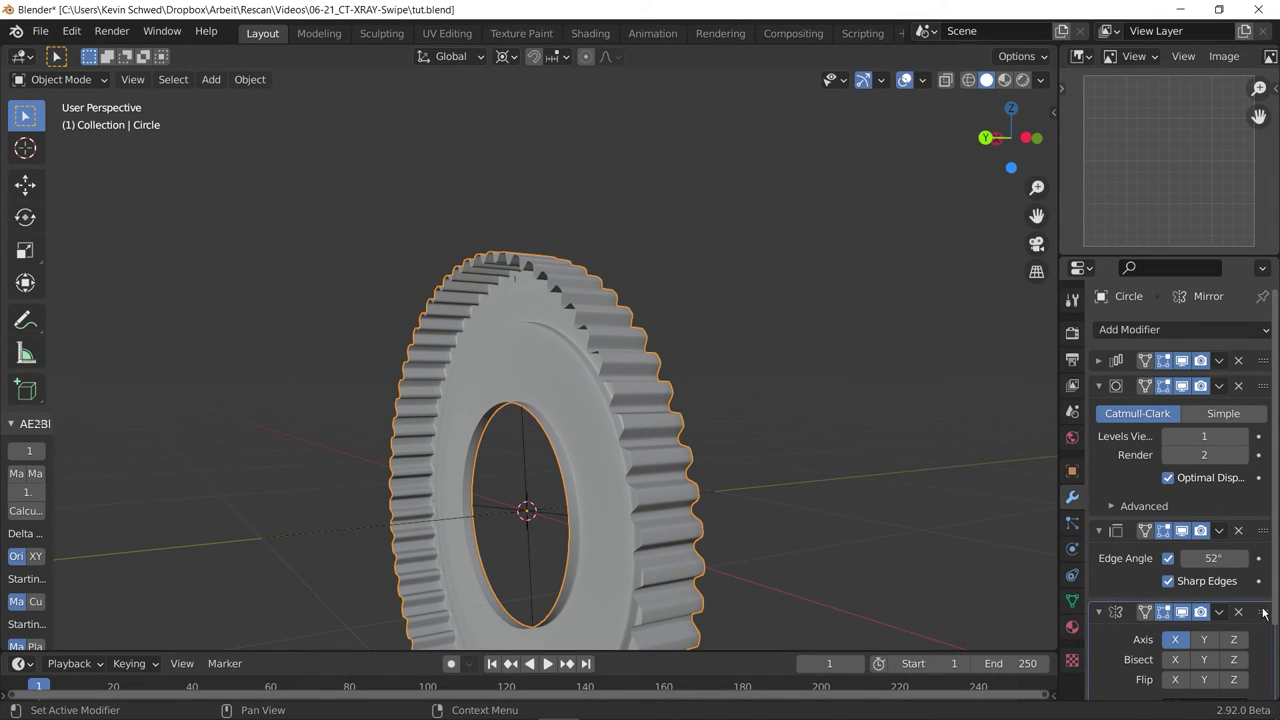
left_click_drag(1263, 612, 1262, 384)
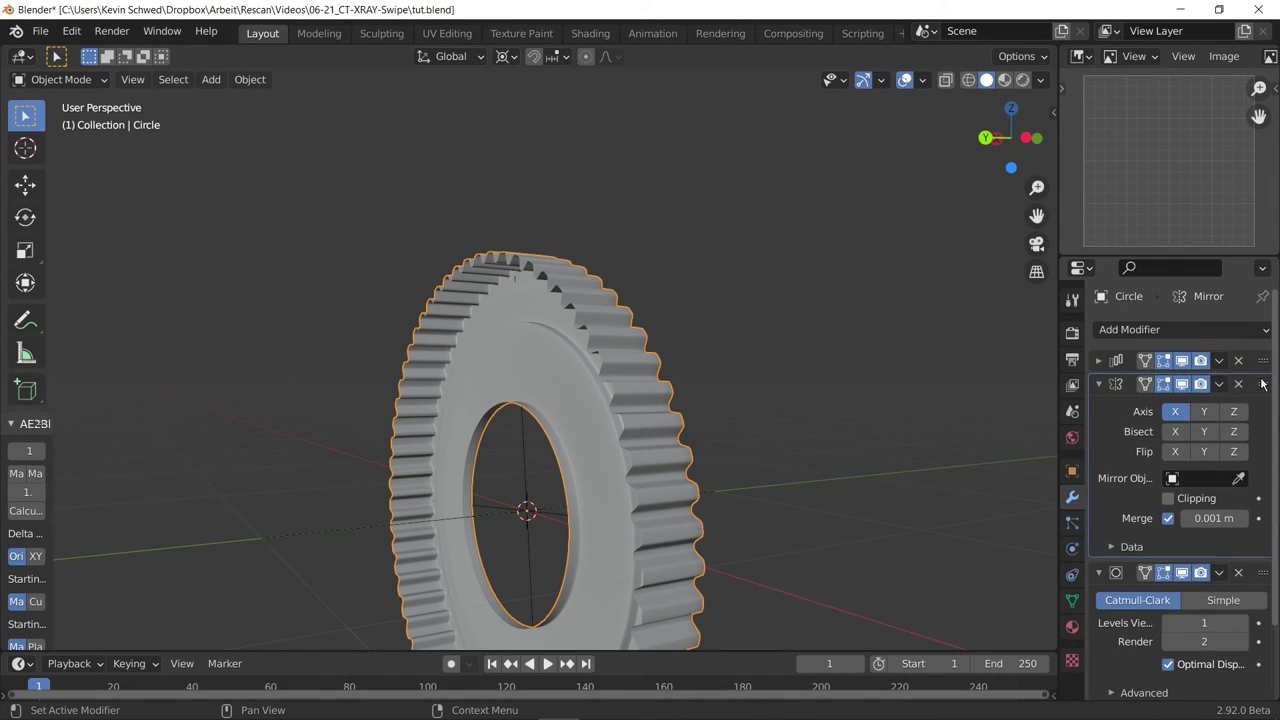
left_click(1204, 413)
Move the tooth segment's mesh about 0.29 m in the negative Y direction to separate the mirrored halves.
middle_click_drag(1090, 418, 698, 456)
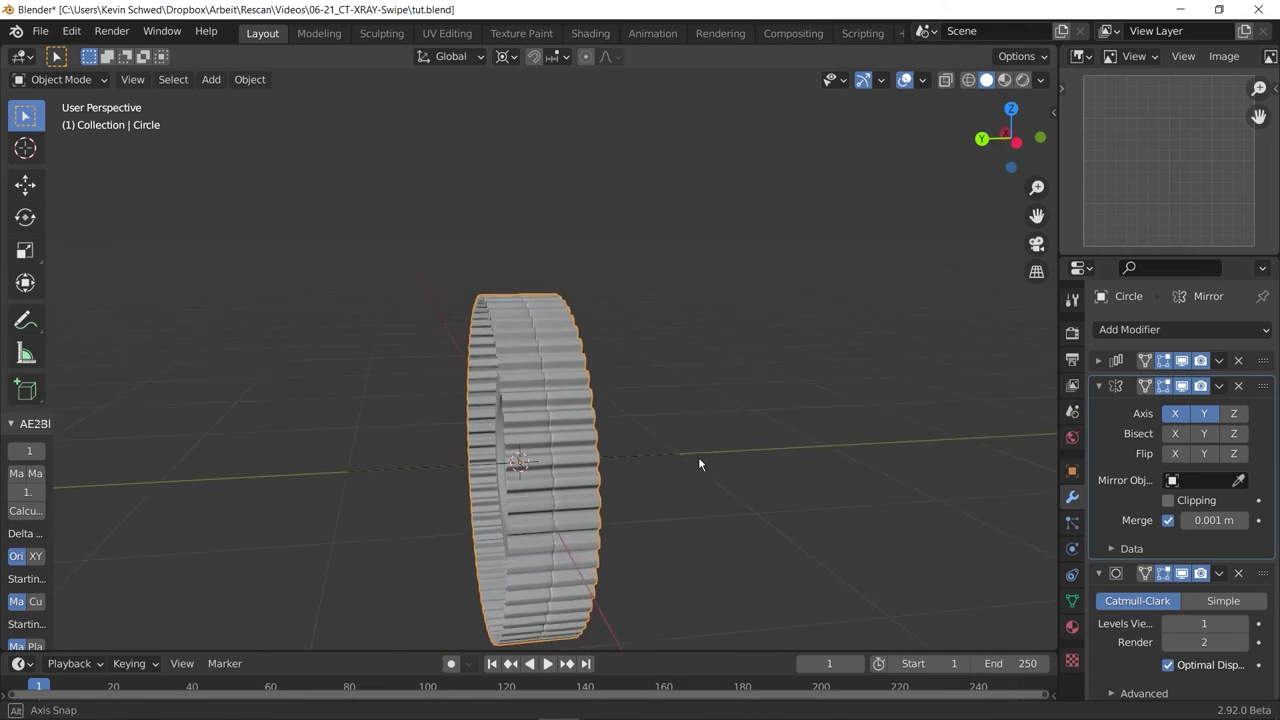
key("Tab")
scroll(603, 410, "up", 1)
key("g")
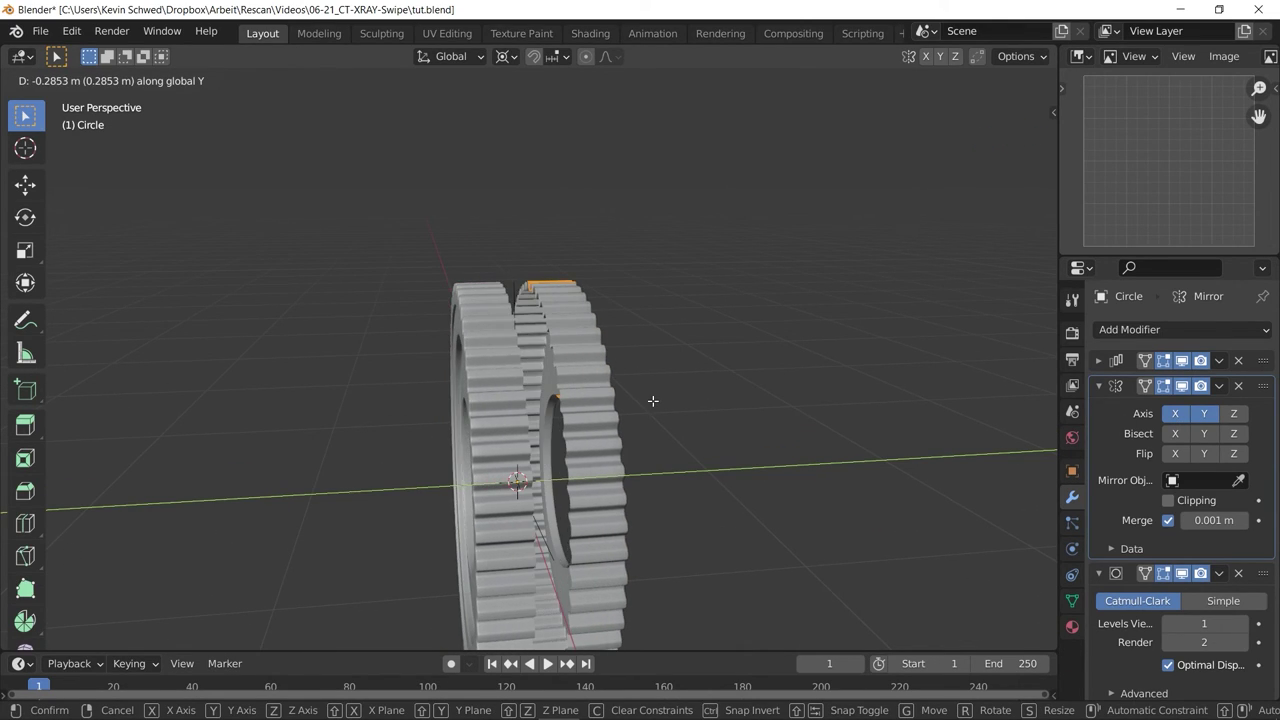
left_click(657, 406)
Move the bore's innermost edge loop along Y toward the mirror plane to deepen the bore.
middle_click_drag(372, 416, 529, 343)
scroll(529, 346, "up", 3)
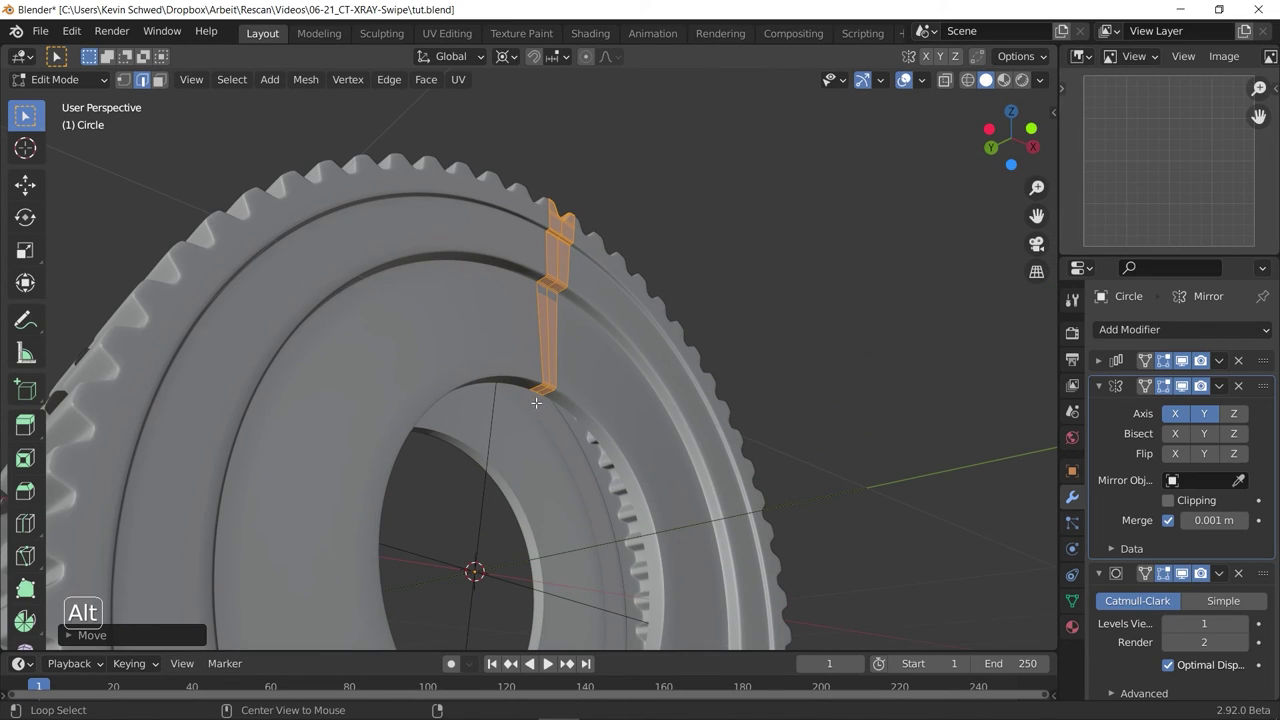
middle_click_drag(542, 406, 760, 440)
scroll(740, 436, "down", 4)
key("g")
key("y")
left_click(723, 443)
scroll(690, 460, "down", 4)
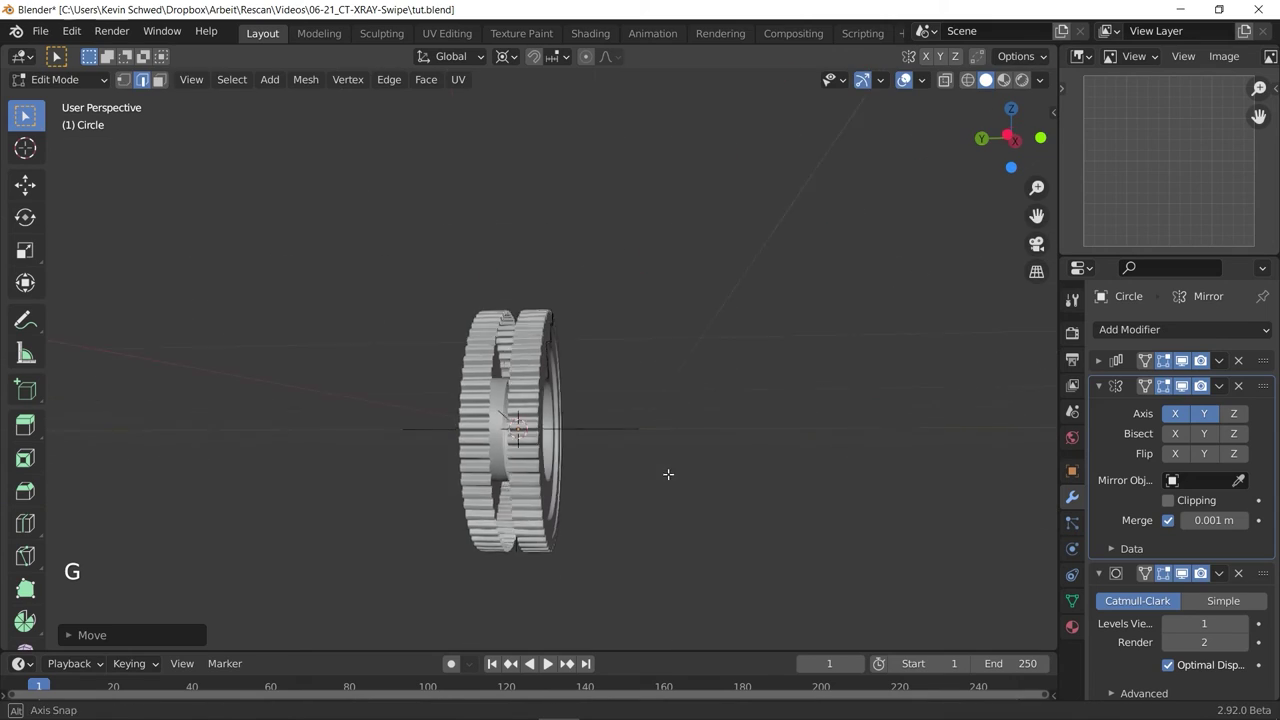
key("Tab")
With Mirror clipping on and viewport subdivision off, move the whole segment about 0.08 m along Y to join the halves.
middle_click_drag(669, 474, 904, 536)
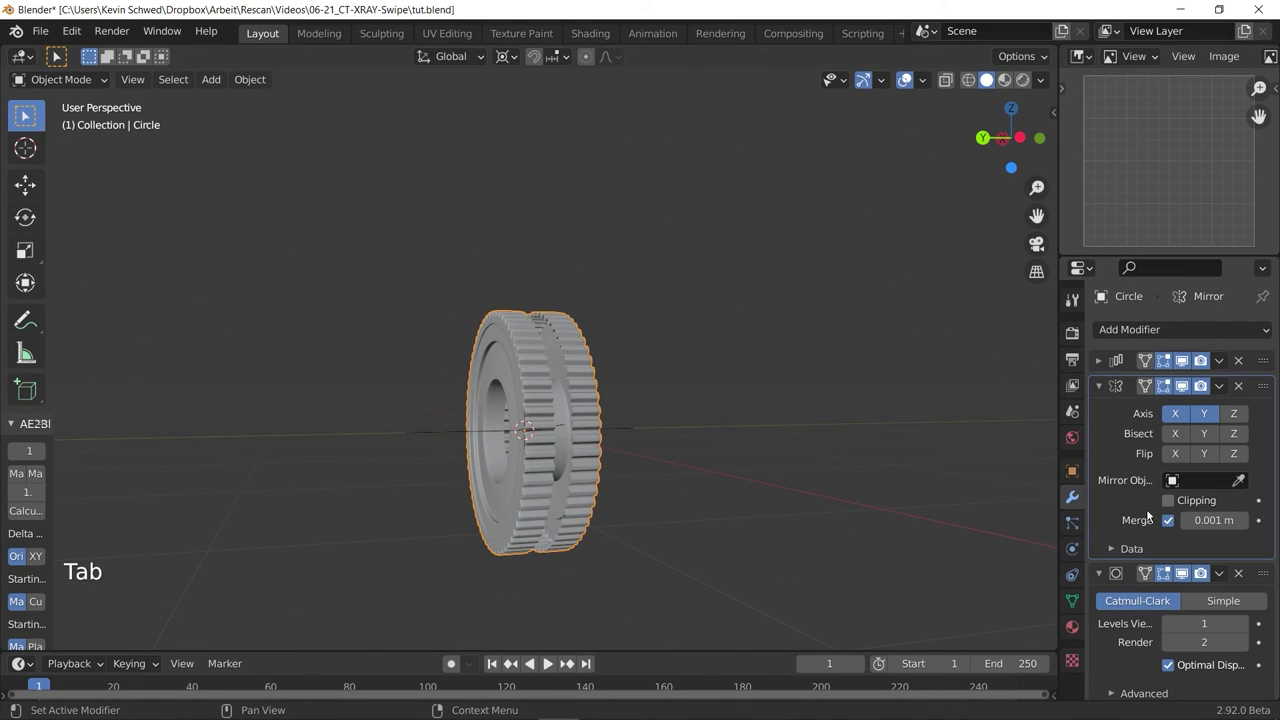
middle_click_drag(760, 500, 637, 433)
key("Tab")
key("a")
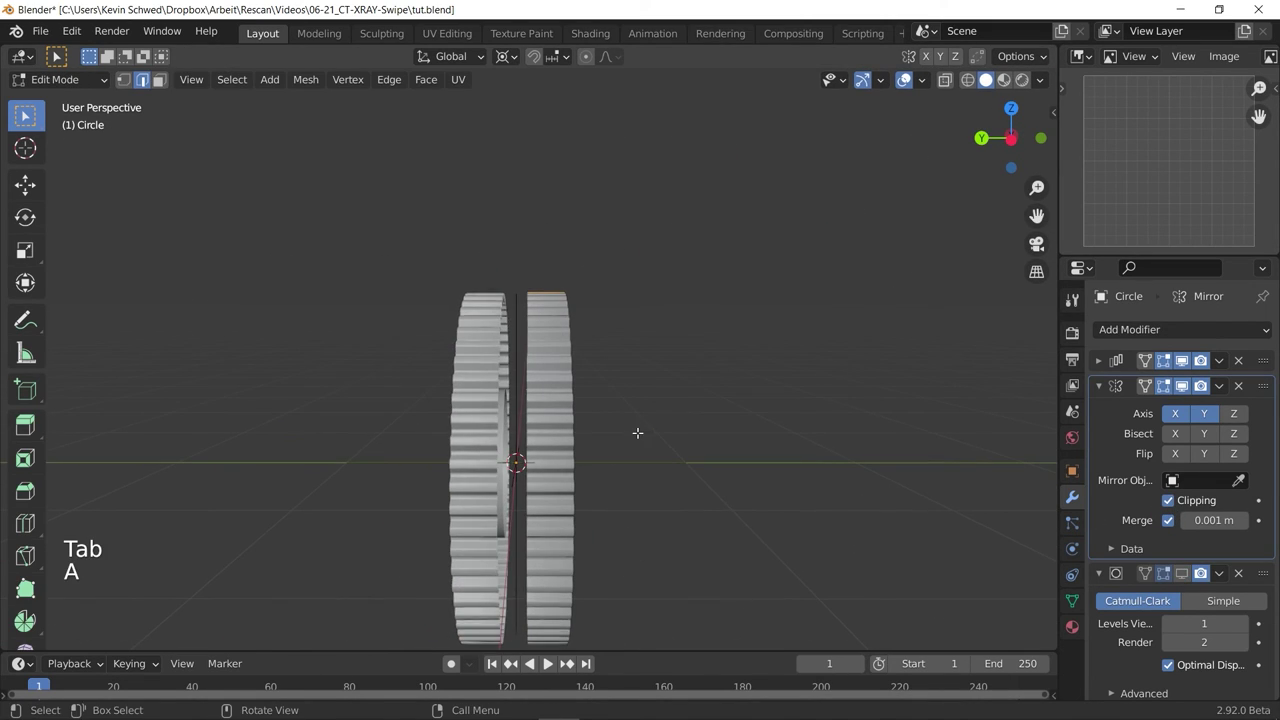
middle_click_drag(718, 428, 760, 434)
key("g")
key("y")
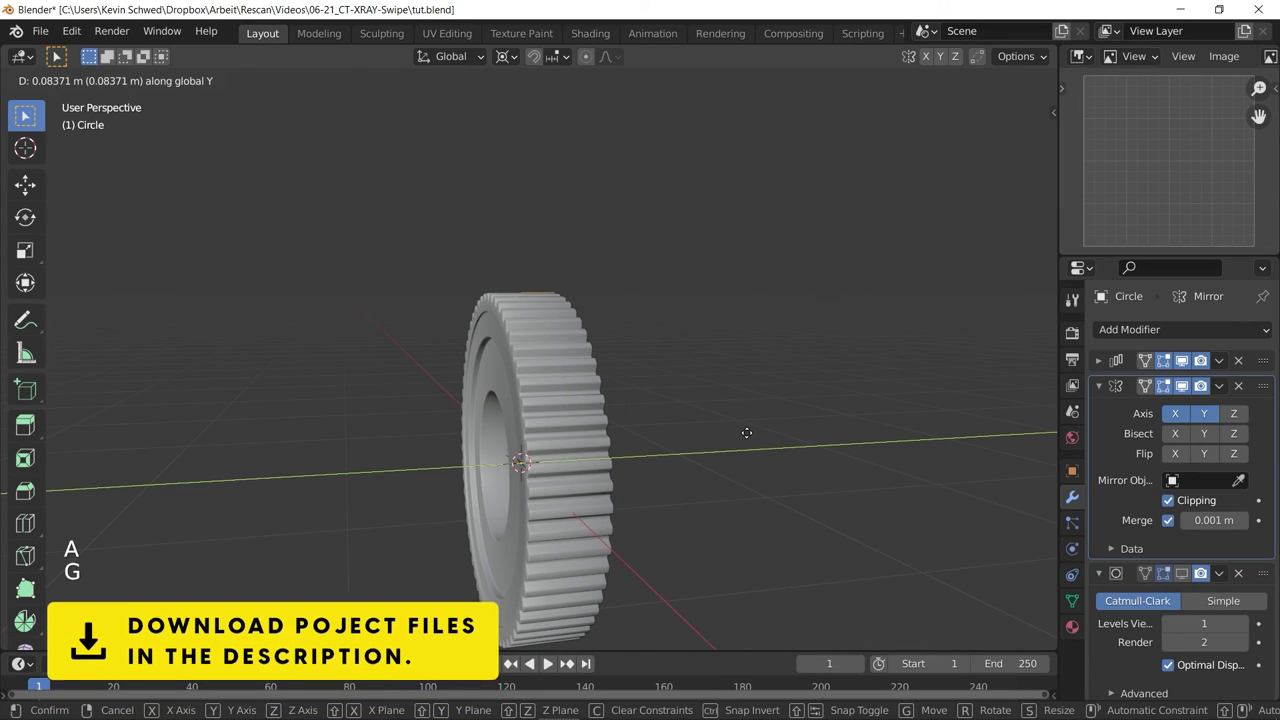
left_click(746, 434)
scroll(680, 440, "down", 3)
middle_click_drag(600, 450, 370, 430)
key("Tab")
Examine the mirrored wheel's teeth, side profile and bore from several angles.
middle_click_drag(514, 443, 474, 349)
scroll(474, 349, "up", 5)
key("a")
key("a")
scroll(560, 400, "down", 3)
middle_click_drag(640, 430, 560, 570)
scroll(677, 367, "down", 1)
scroll(677, 367, "up", 5)
middle_click_drag(677, 367, 545, 398)
scroll(545, 398, "down", 1)
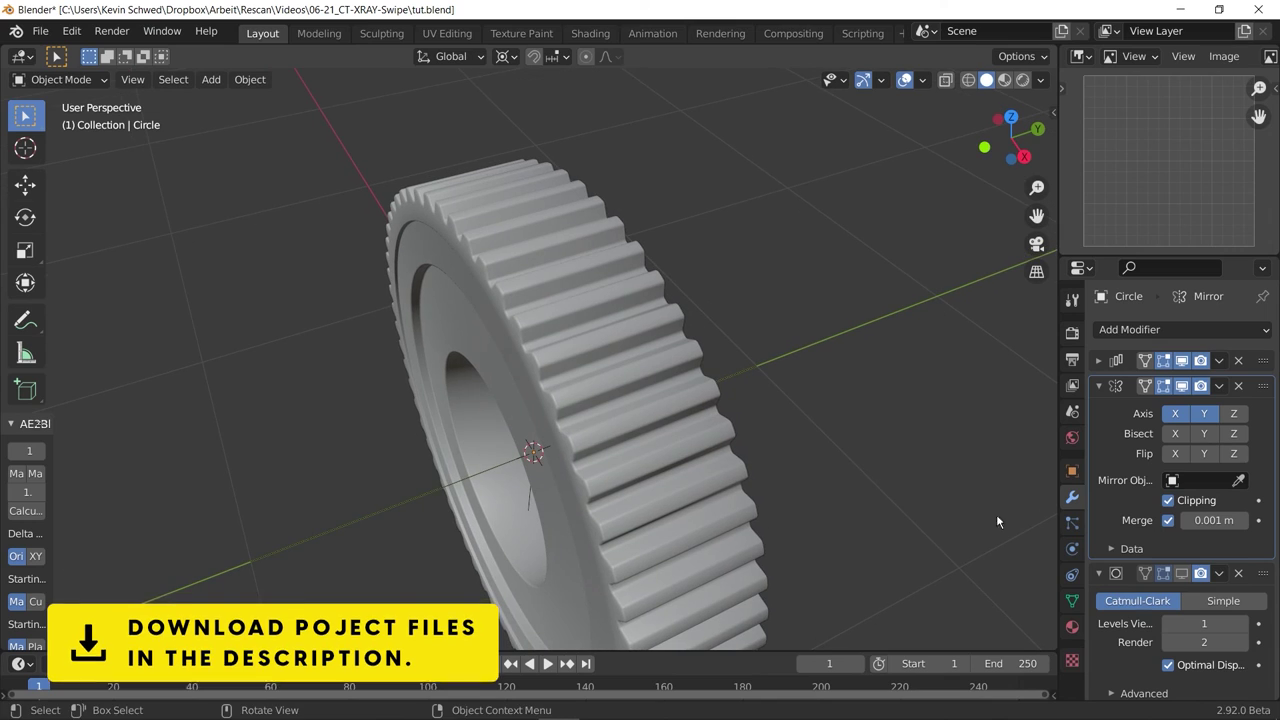
Collapse the Mirror modifier's settings and turn the Subdivision modifier's viewport display back on.
left_click(1099, 386)
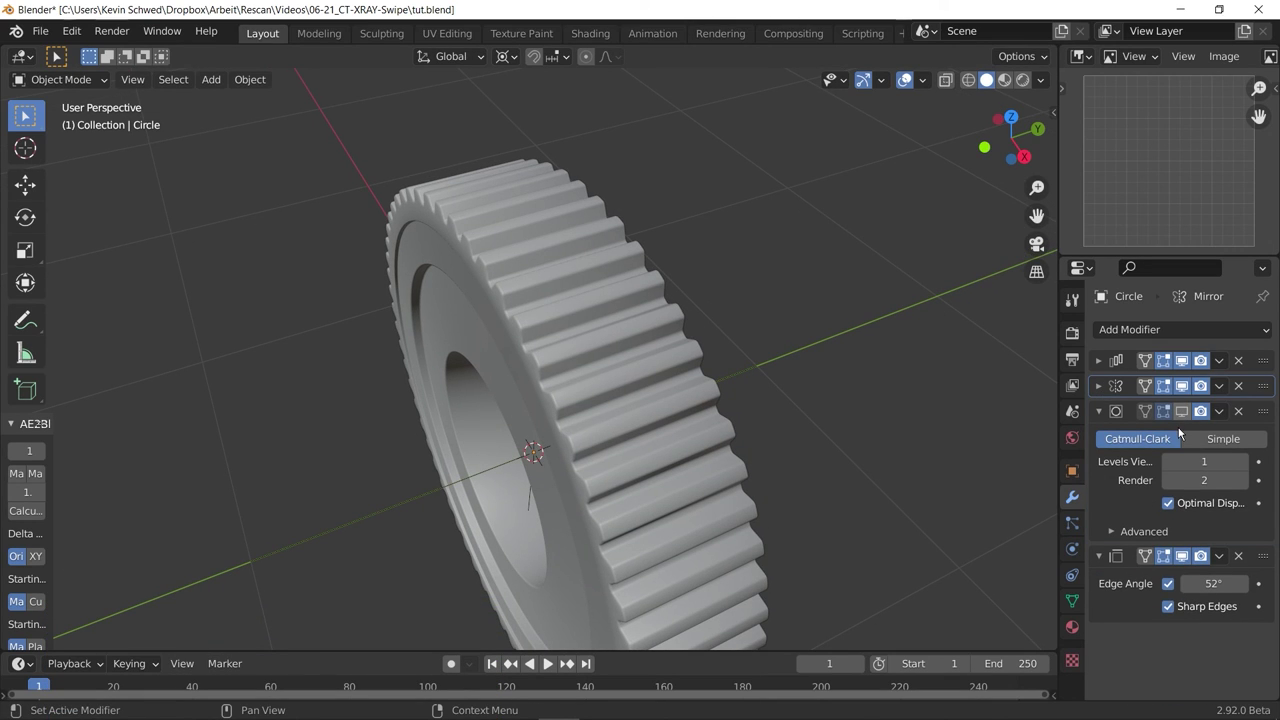
left_click(1182, 411)
scroll(694, 469, "down", 2)
middle_click_drag(694, 469, 880, 410)
scroll(595, 386, "up", 3)
Turn off Optimal Display on the Subdivision modifier and view the wheel in wireframe shading.
middle_click_drag(595, 386, 600, 365)
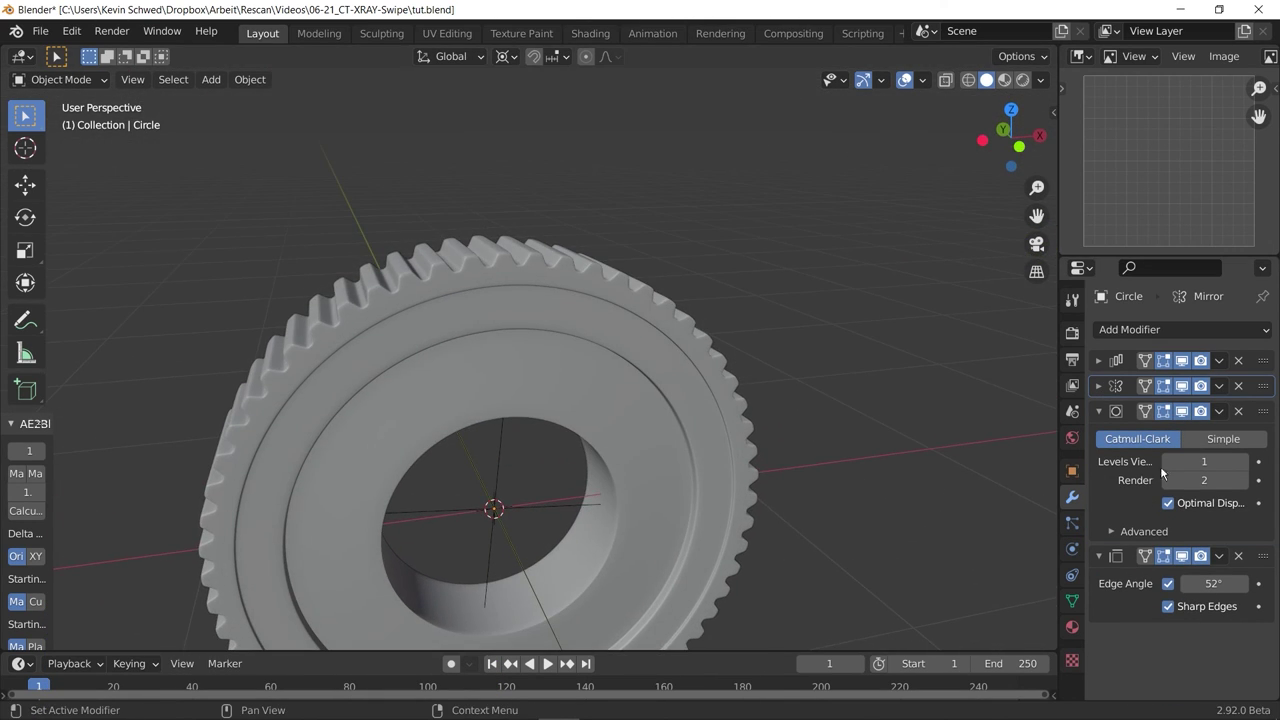
scroll(463, 358, "up", 2)
key("shift+z")
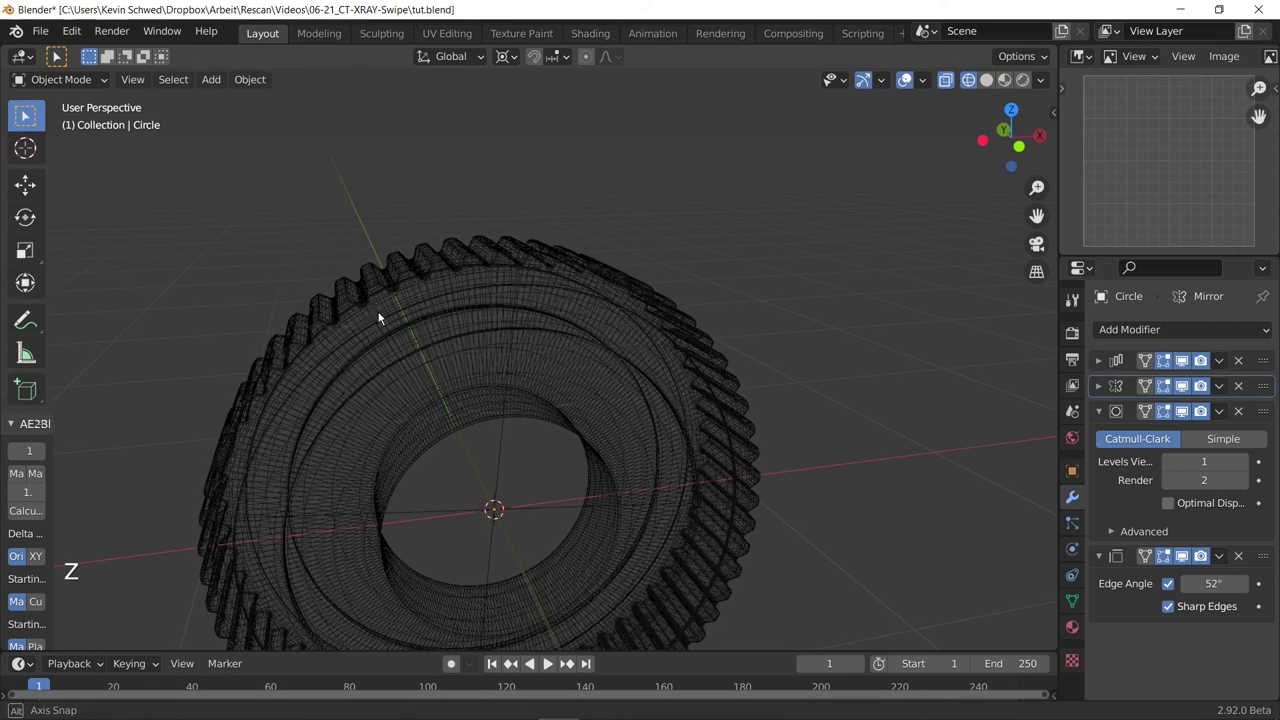